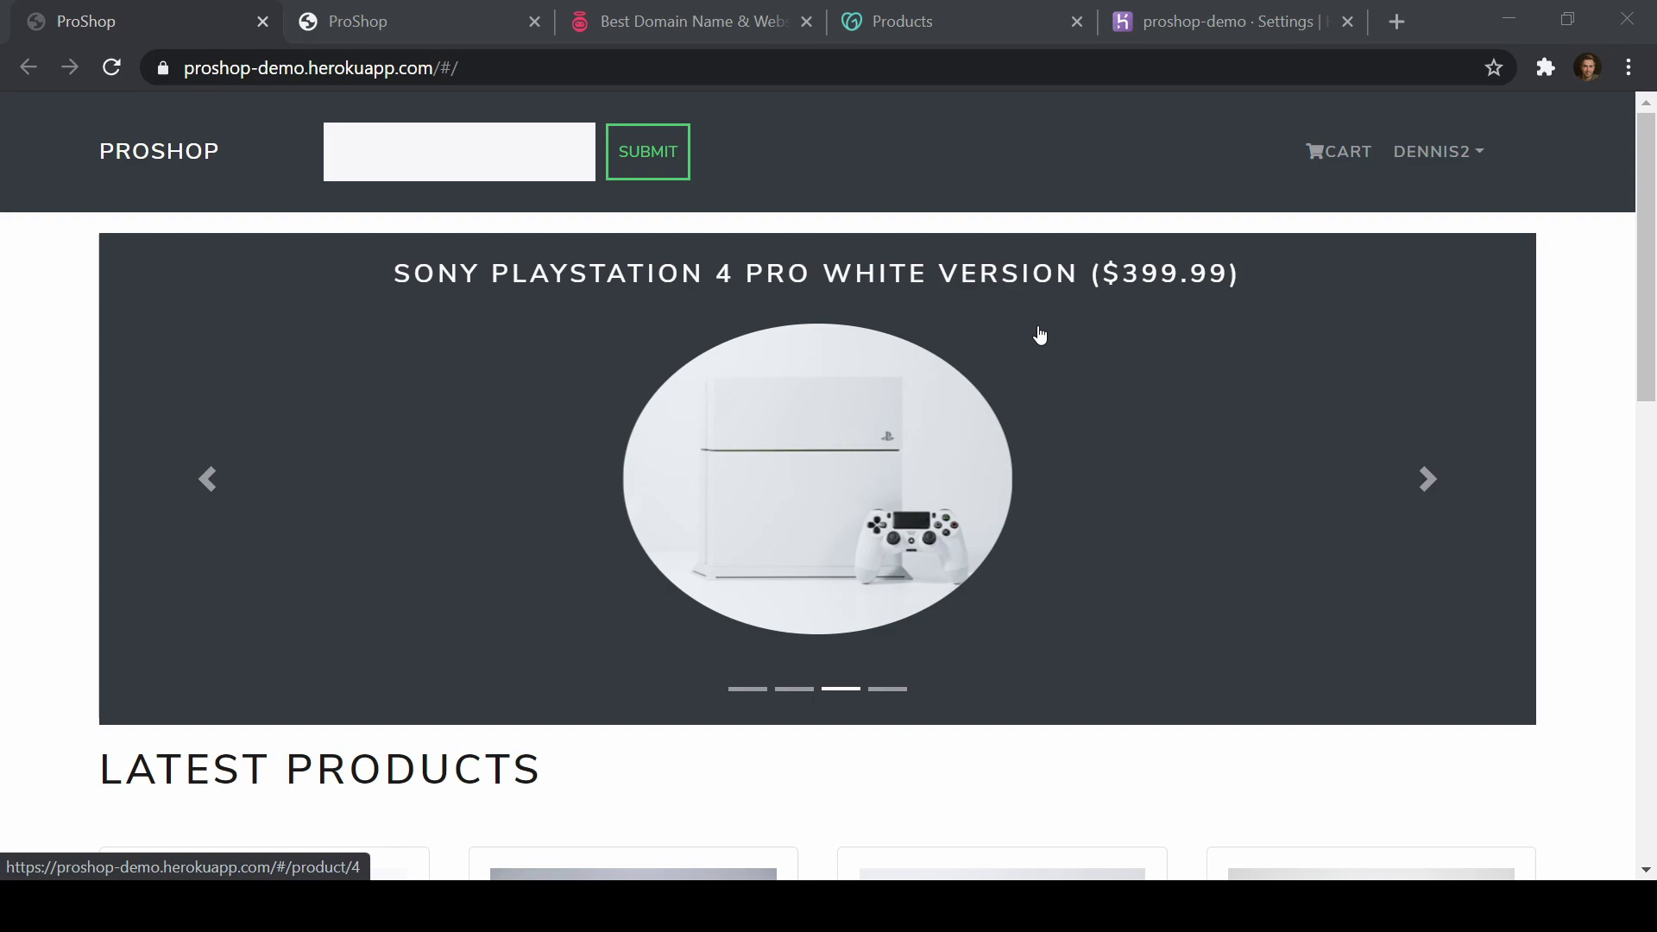
Step: Compare the full herokuapp and buildproshop.com store addresses by selecting each URL
{"action": "scroll", "coordinate": [654, 240], "scroll_direction": "down", "scroll_amount": 6}
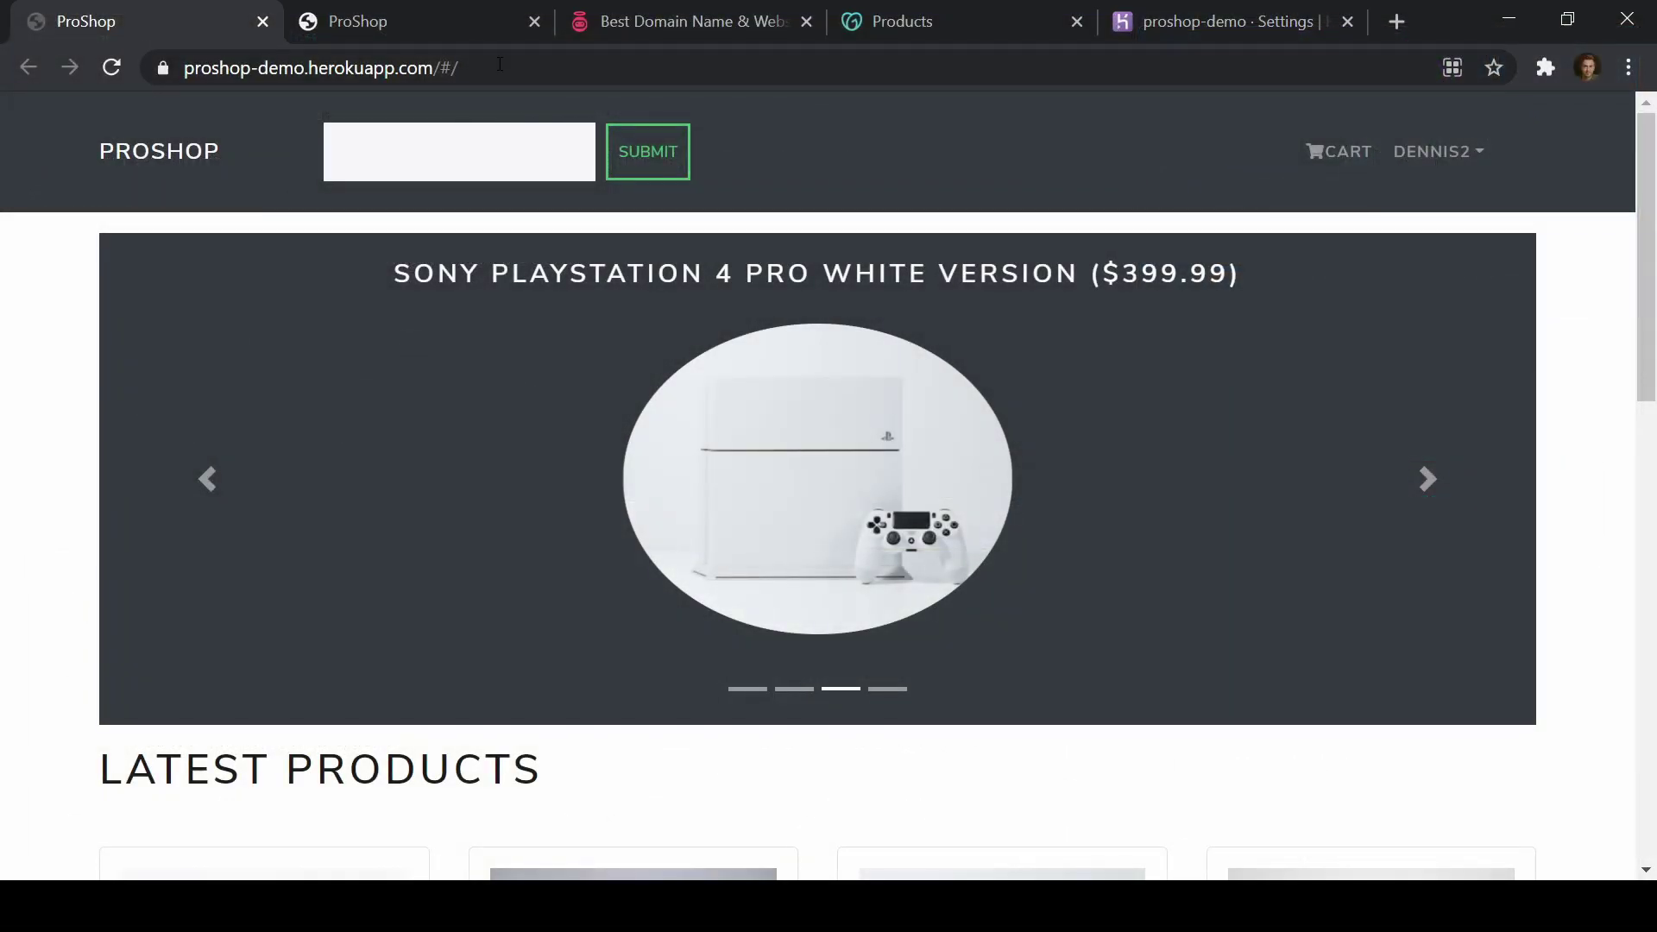
{"action": "left_click", "coordinate": [191, 71]}
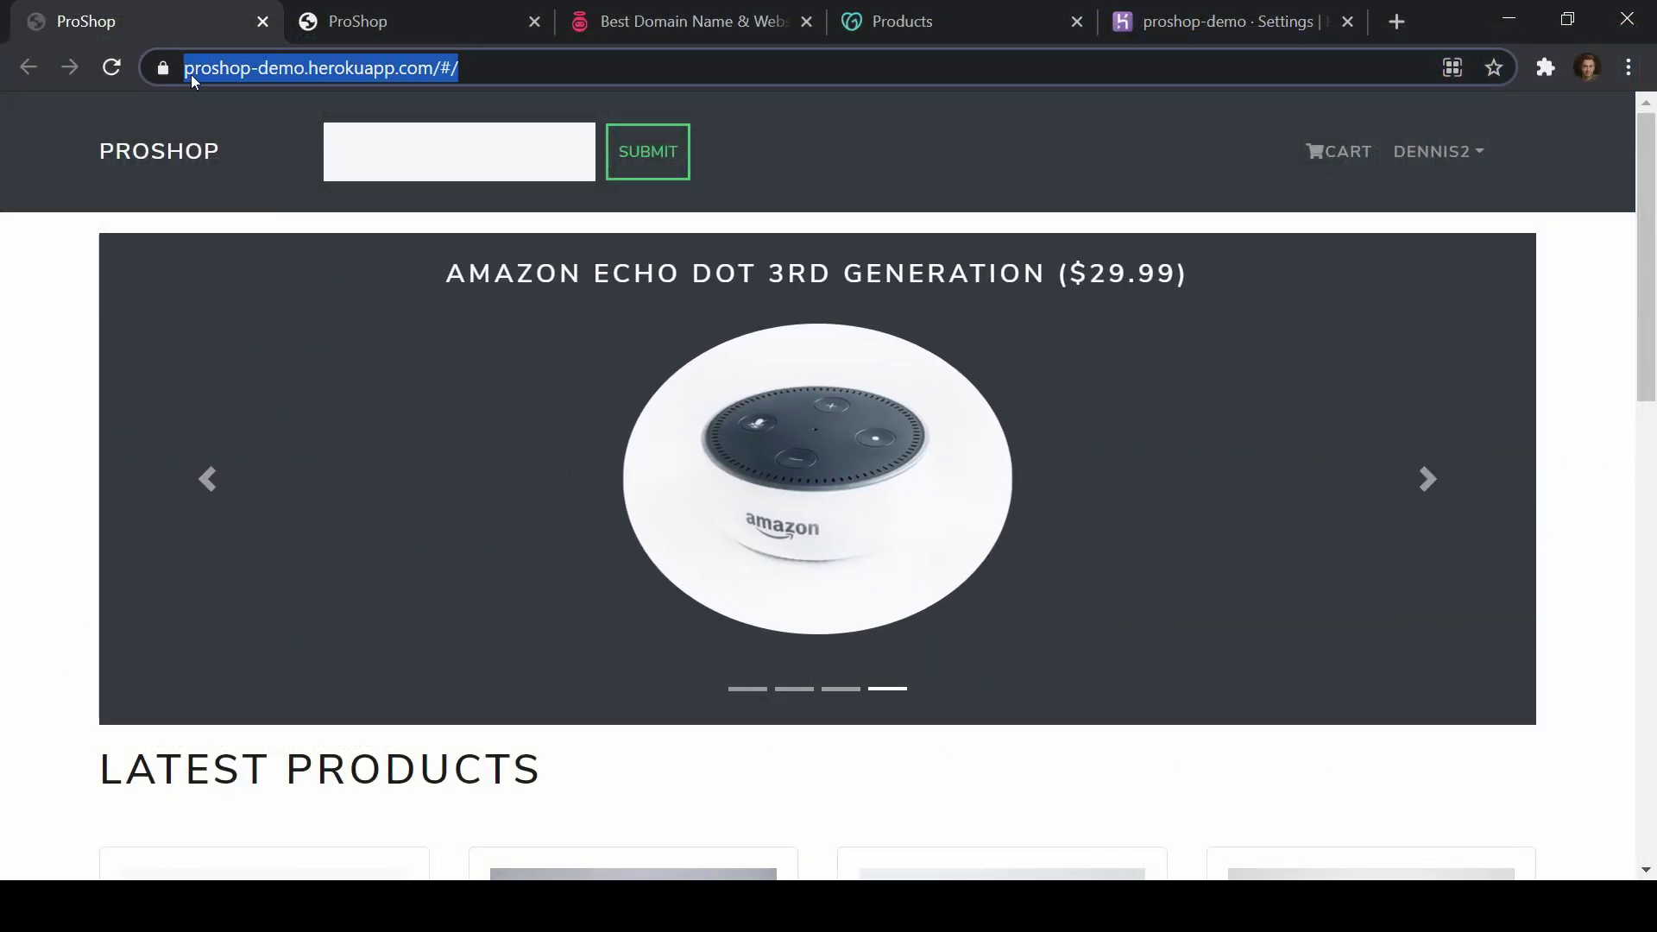
{"action": "left_click", "coordinate": [384, 20]}
{"action": "left_click", "coordinate": [398, 75]}
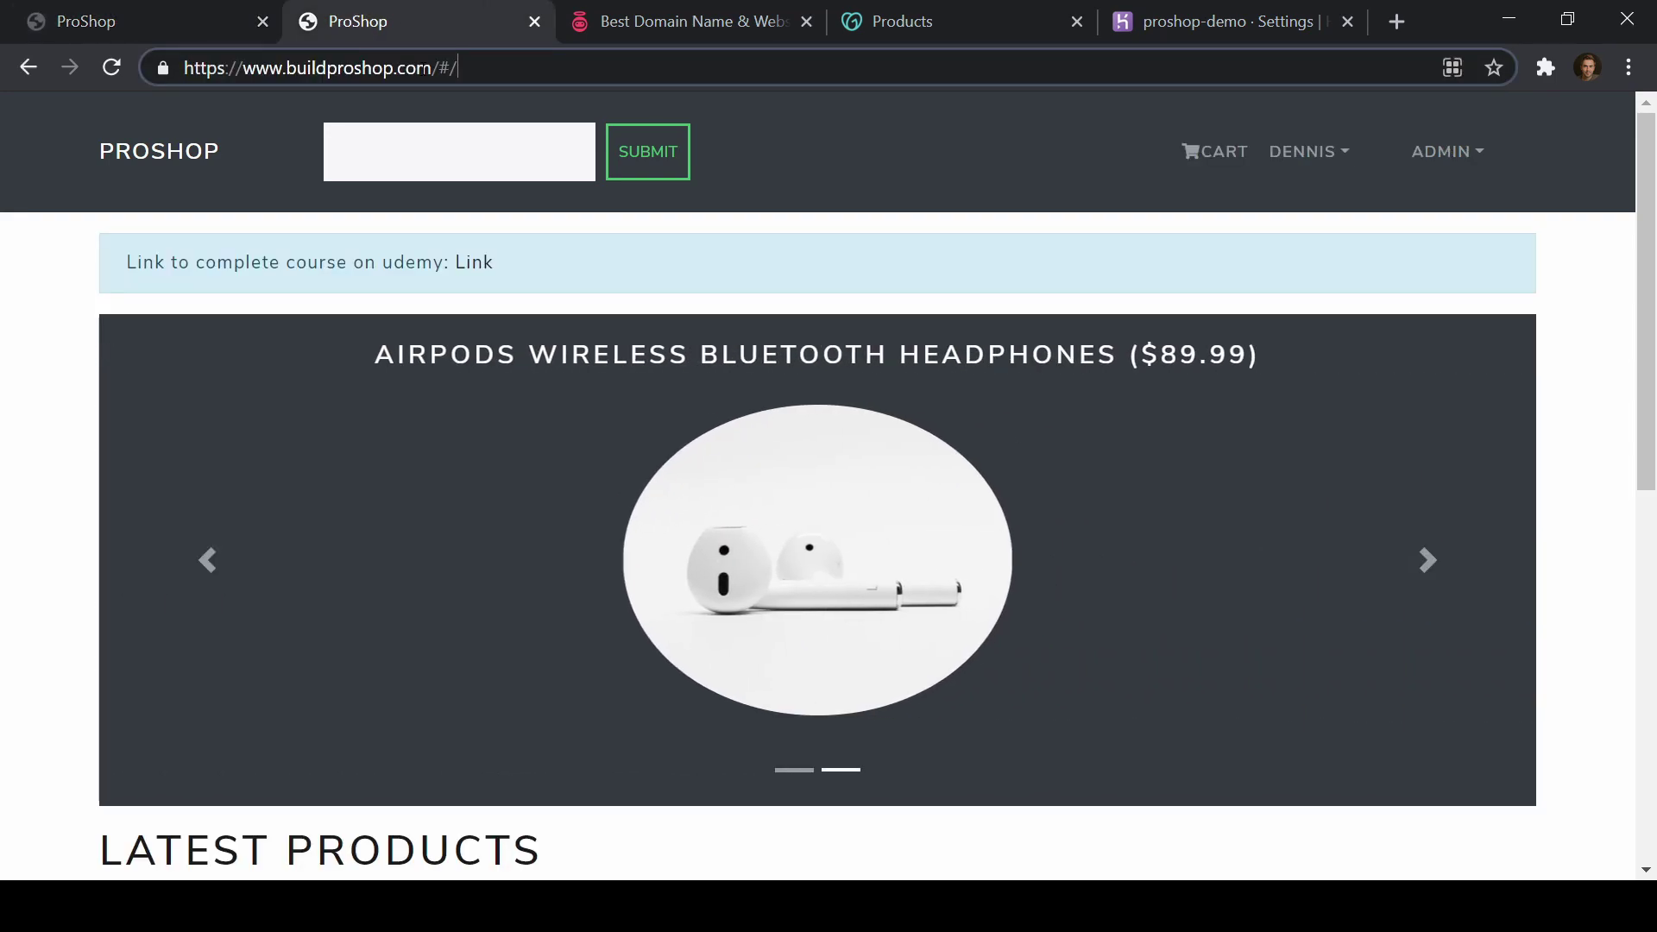
{"action": "left_click_drag", "start_coordinate": [500, 72], "coordinate": [148, 69]}
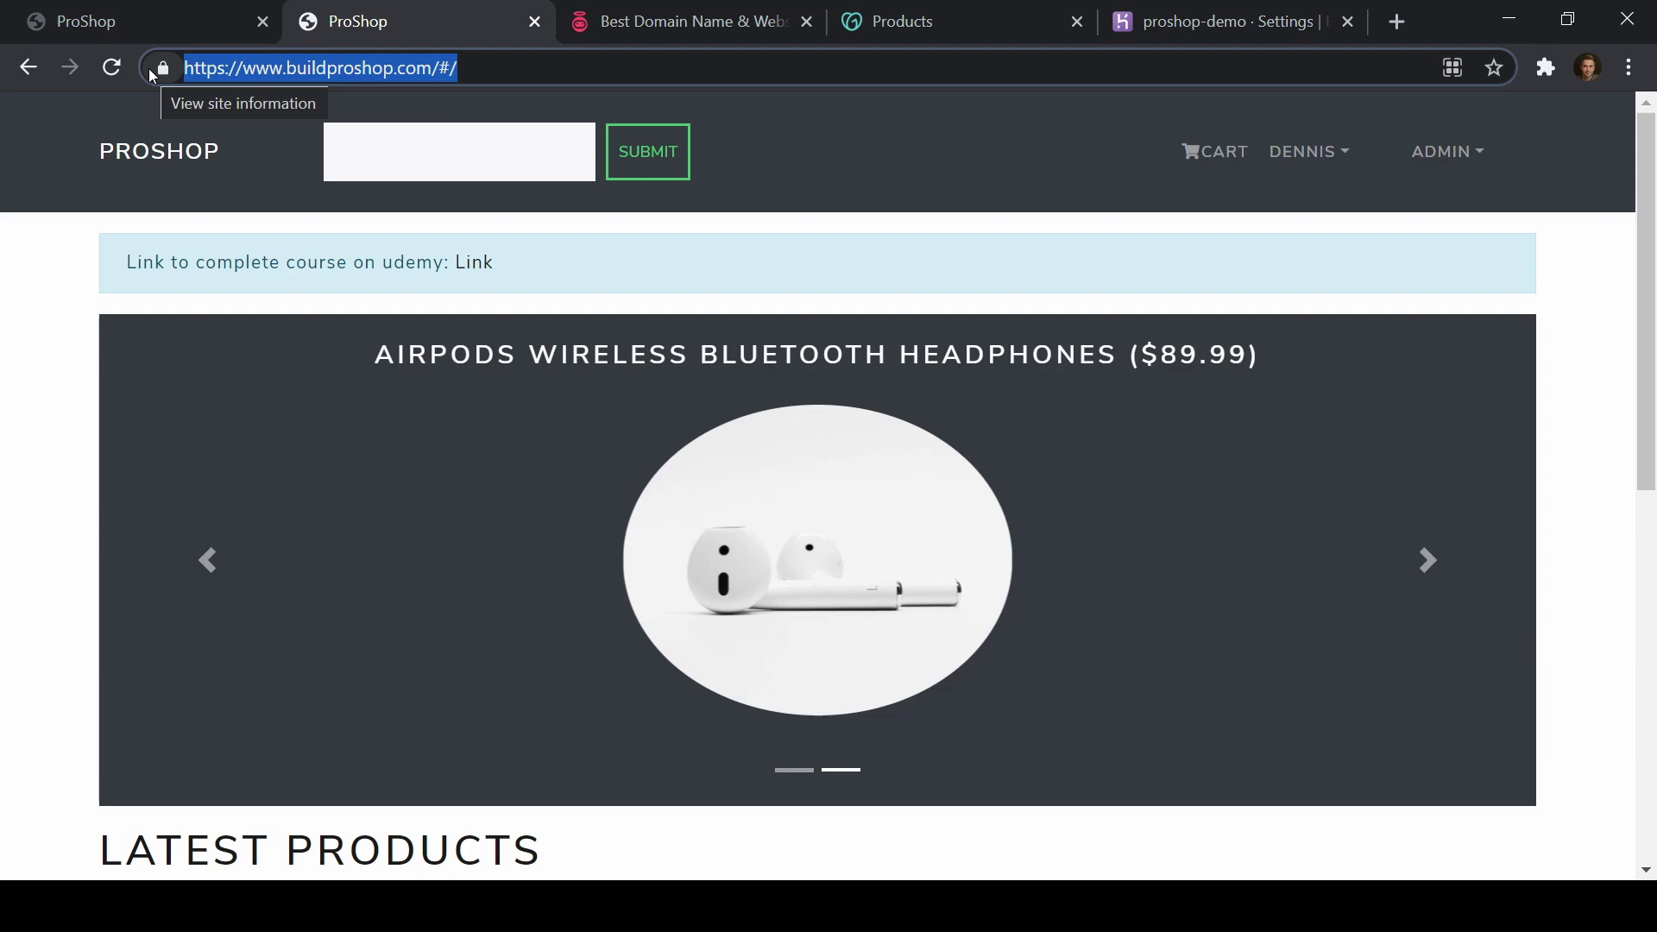
{"action": "left_click", "coordinate": [103, 20]}
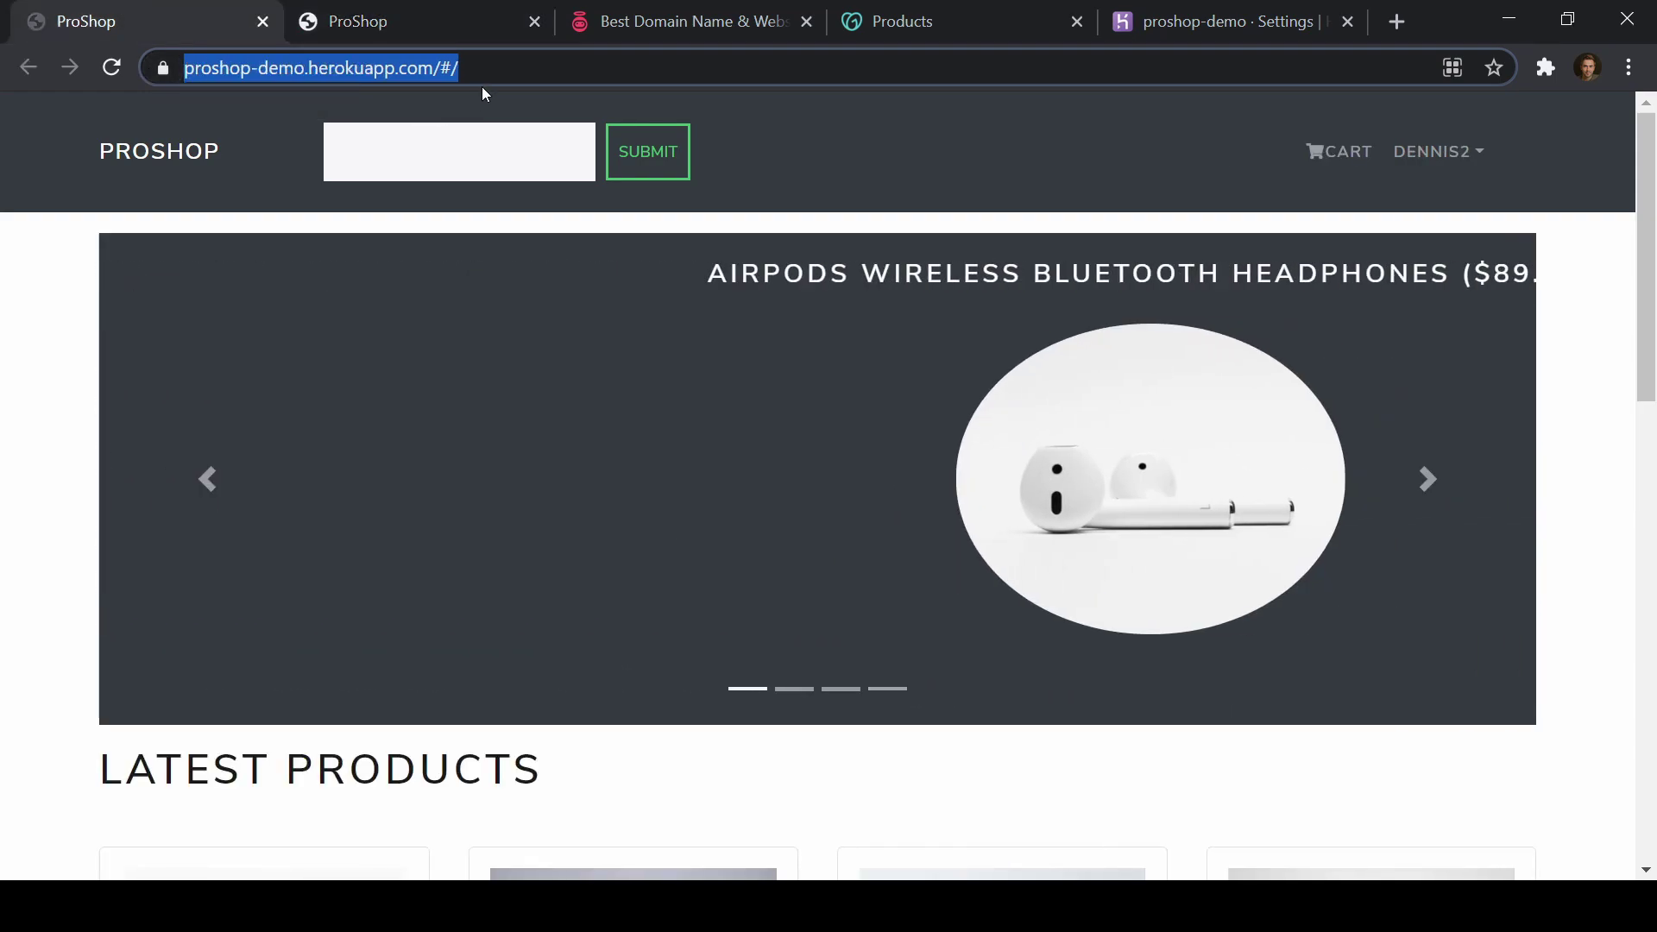
{"action": "left_click", "coordinate": [483, 72]}
{"action": "left_click_drag", "start_coordinate": [516, 69], "coordinate": [184, 70]}
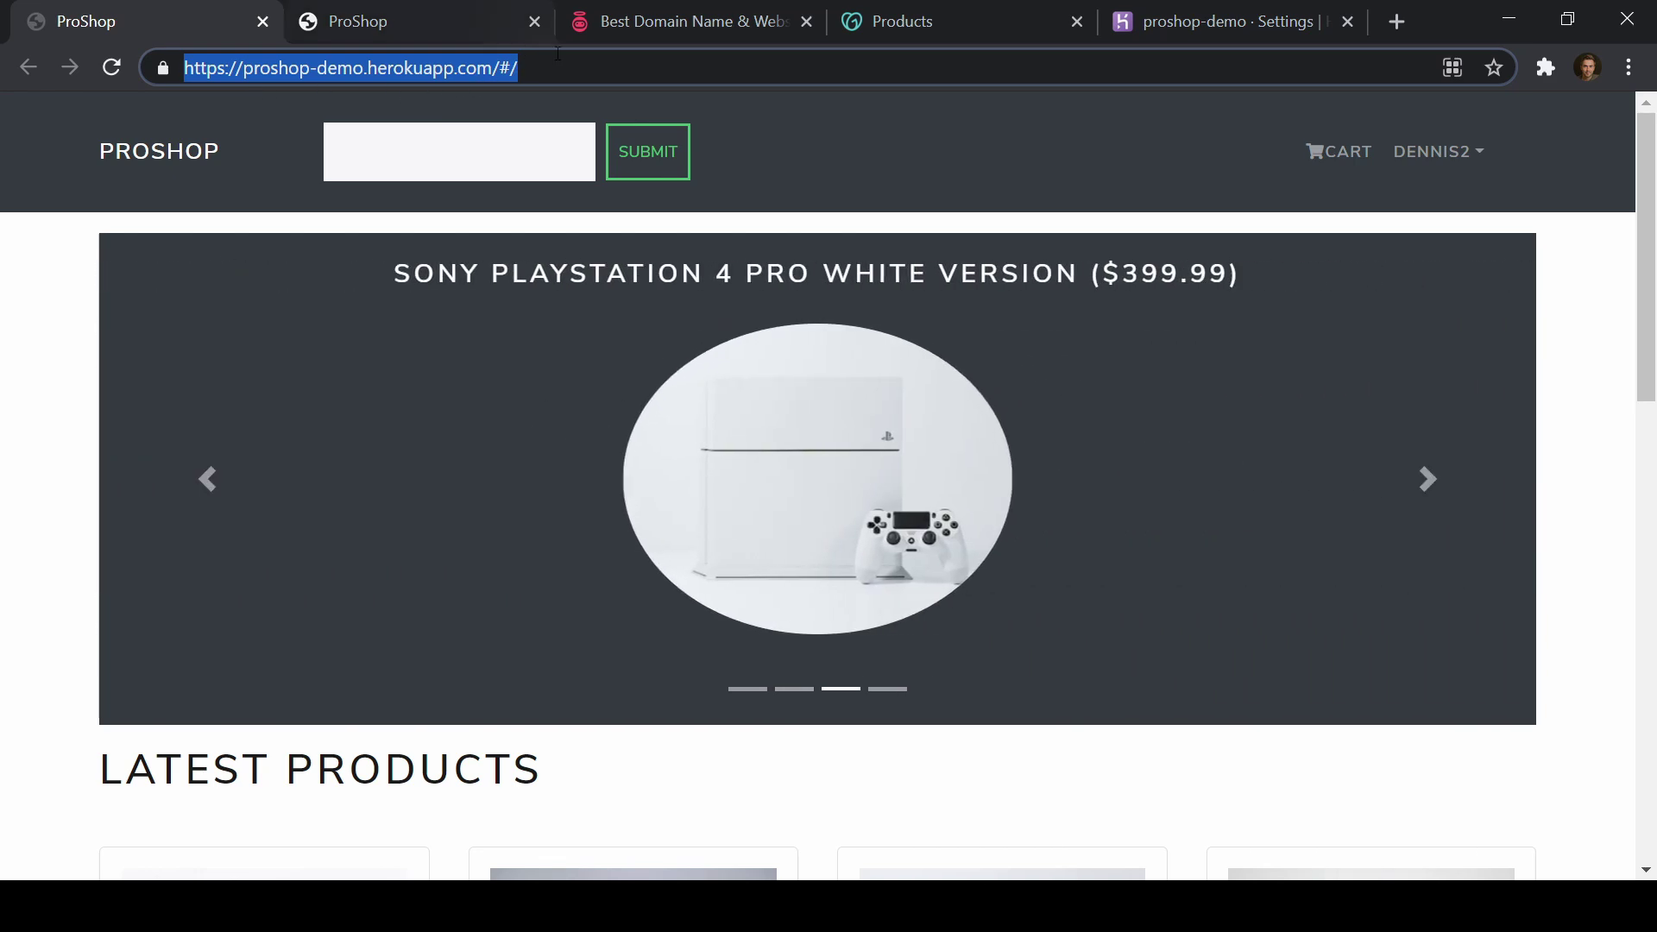
Step: Scroll through the top10bestwebsitehosting.com rankings, from GoDaddy at 9.9 down to IONOS
{"action": "left_click", "coordinate": [634, 13]}
{"action": "scroll", "coordinate": [933, 231], "scroll_direction": "down", "scroll_amount": 3}
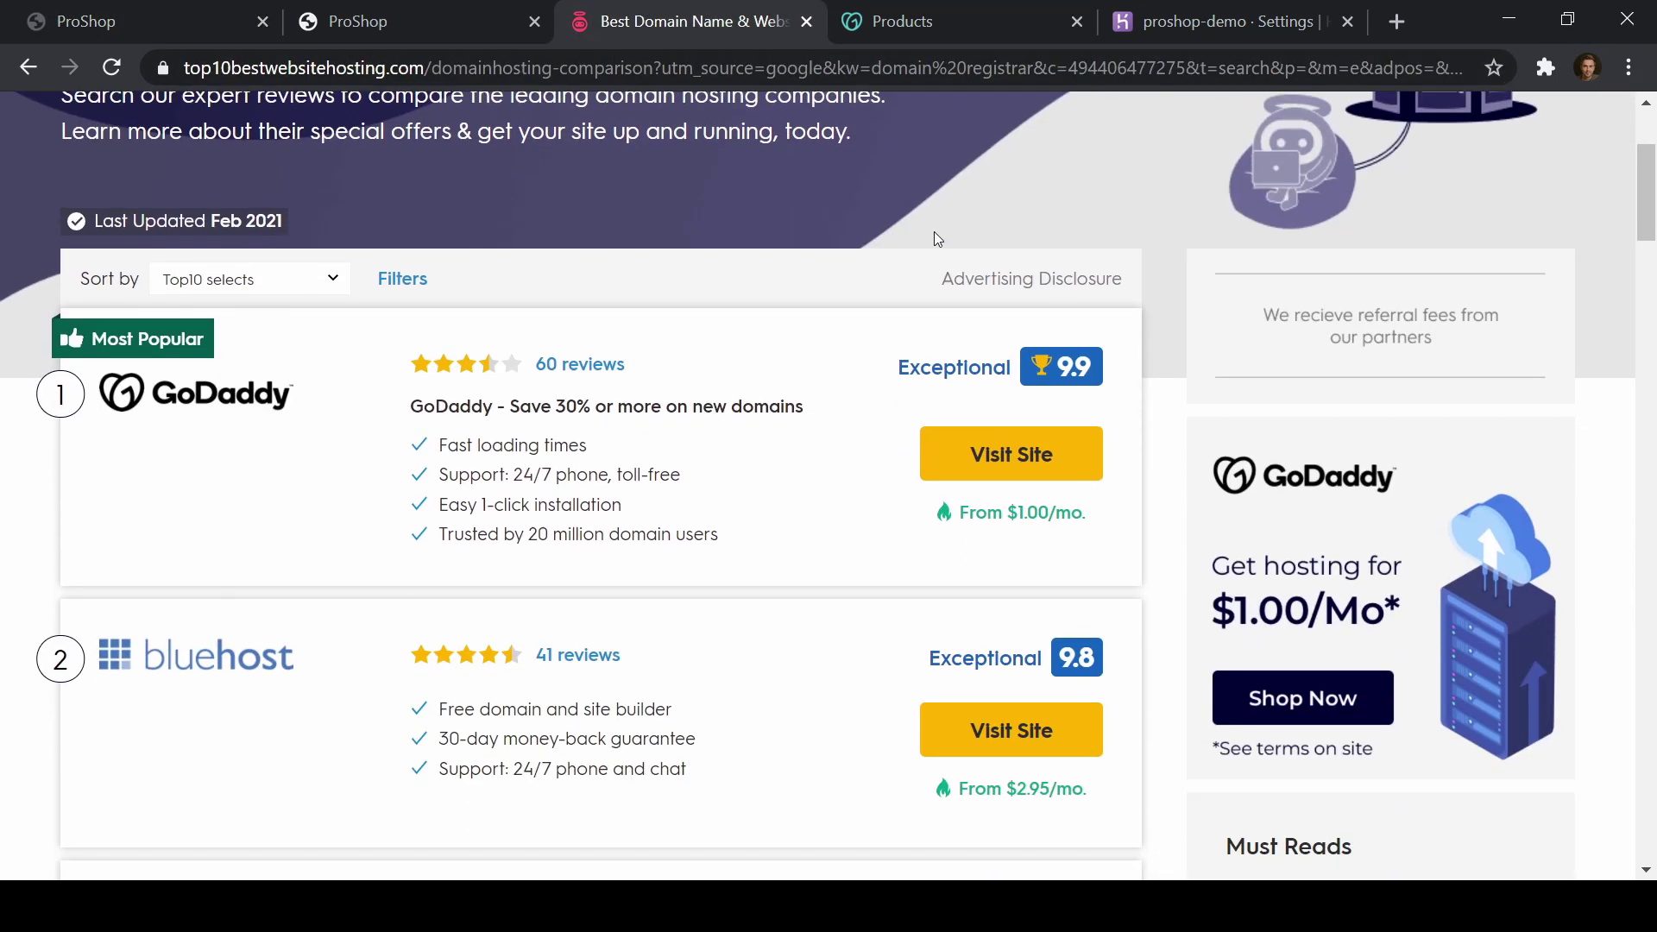
{"action": "scroll", "coordinate": [760, 226], "scroll_direction": "down", "scroll_amount": 9}
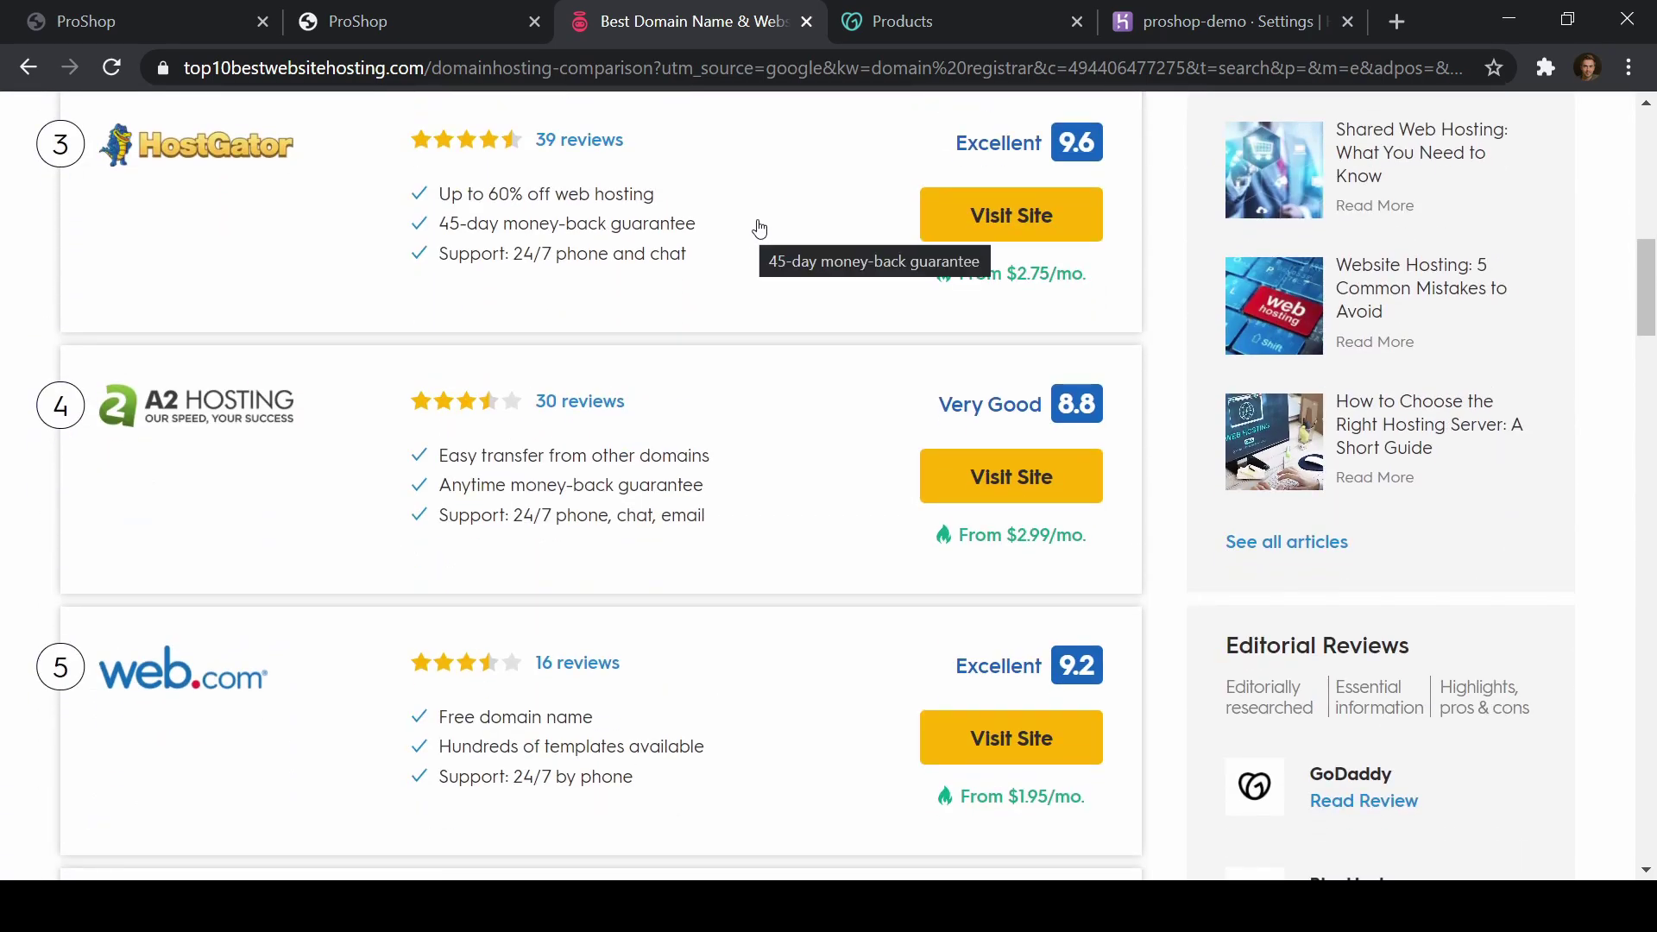
{"action": "scroll", "coordinate": [440, 168], "scroll_direction": "down", "scroll_amount": 6}
{"action": "scroll", "coordinate": [443, 163], "scroll_direction": "down", "scroll_amount": 8}
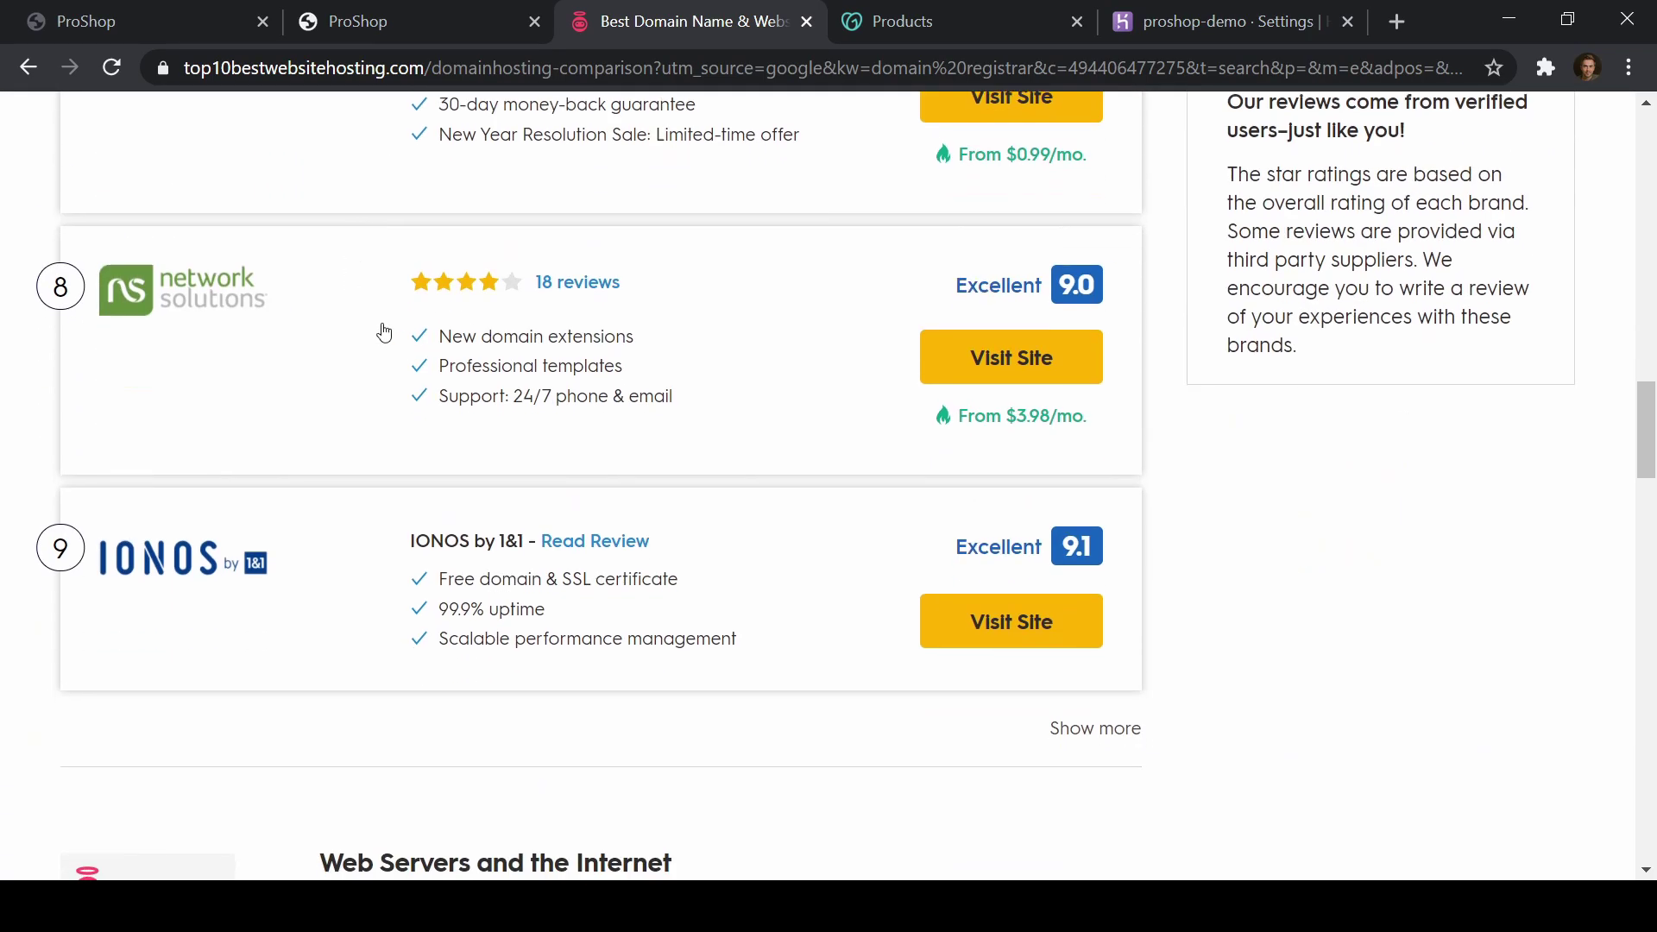
{"action": "scroll", "coordinate": [381, 328], "scroll_direction": "up", "scroll_amount": 15}
{"action": "scroll", "coordinate": [307, 358], "scroll_direction": "up", "scroll_amount": 7}
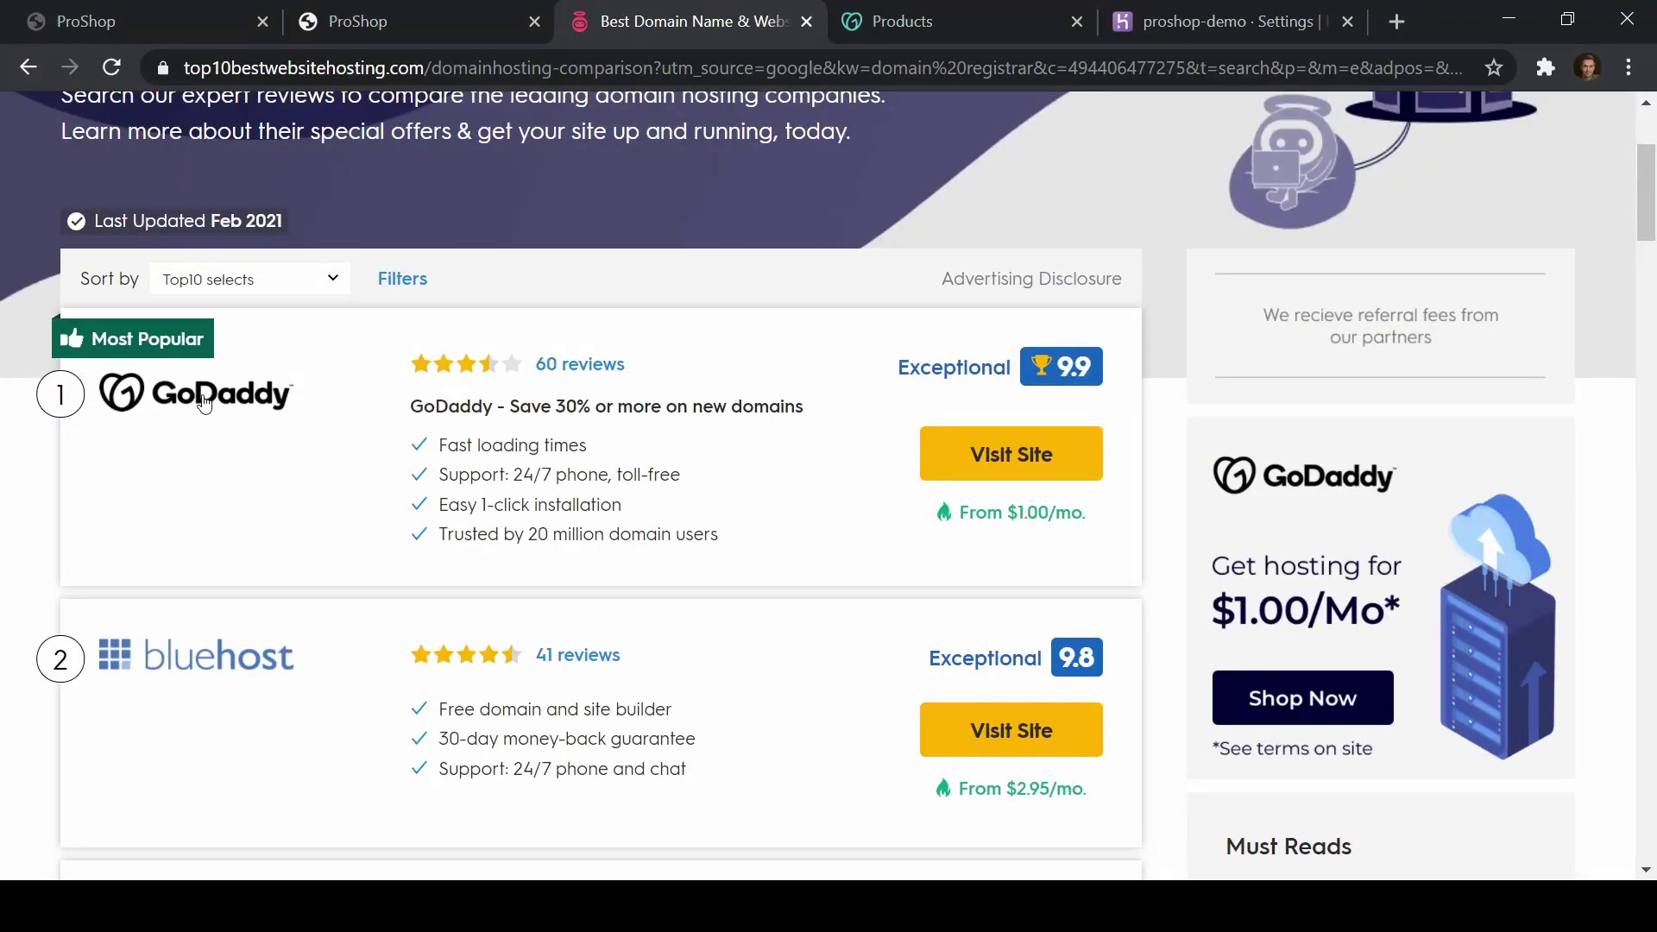
Step: Close the hosting comparison, check the herokuapp store, then view proshop-demo's Heroku settings
{"action": "left_click", "coordinate": [806, 21]}
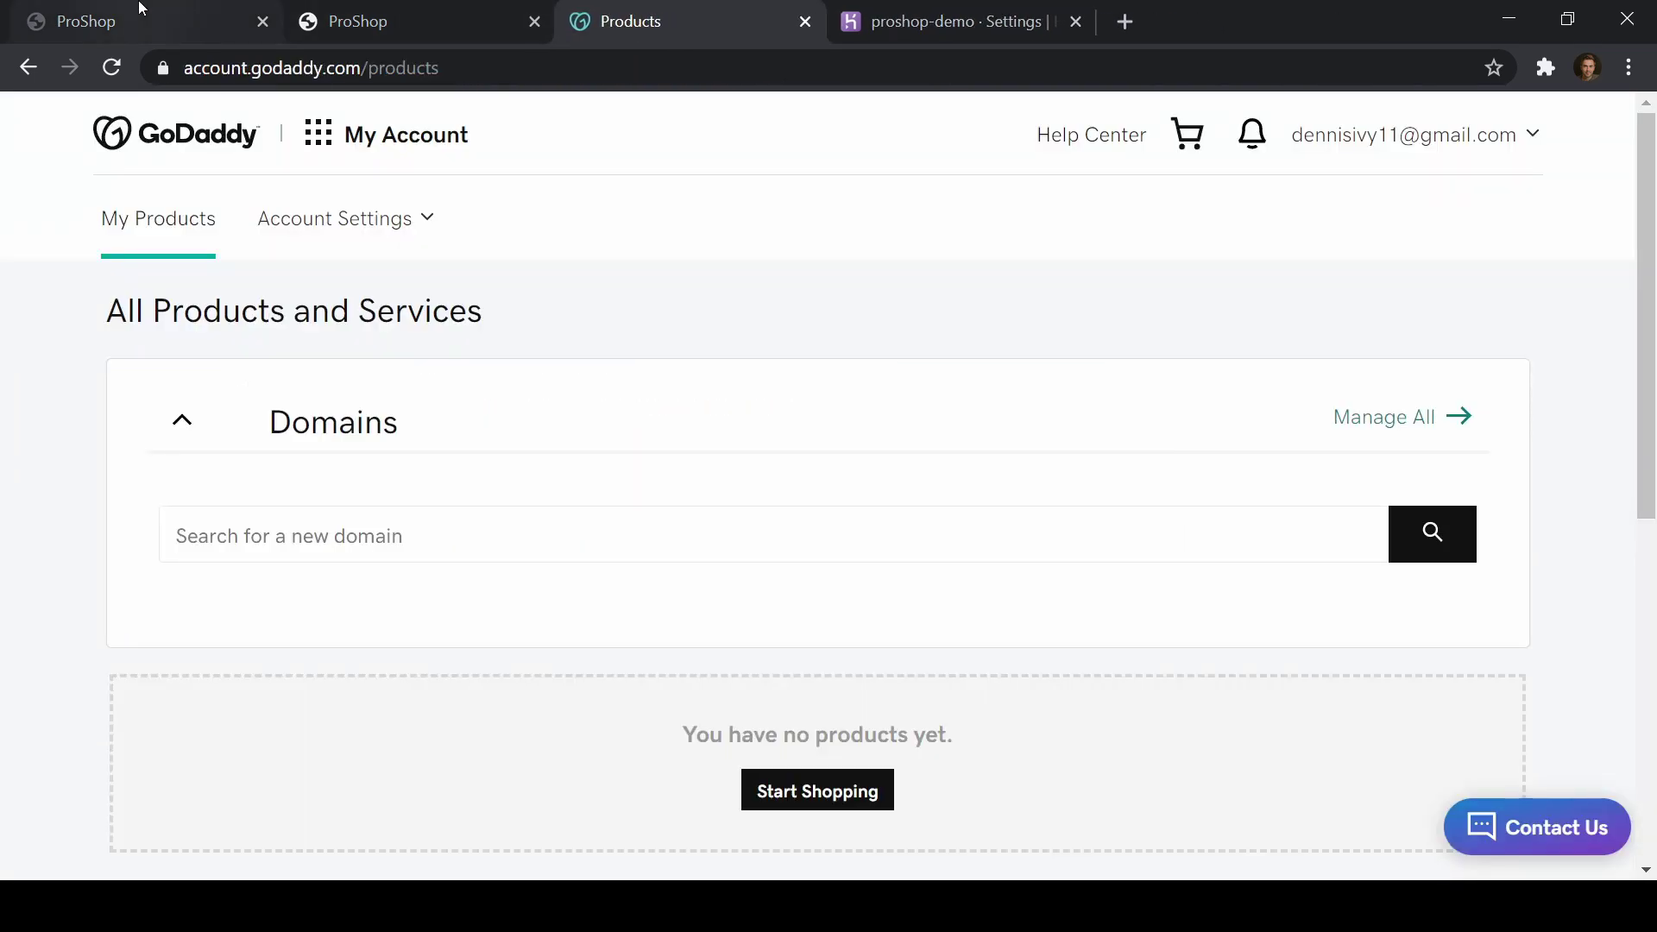
{"action": "left_click", "coordinate": [451, 19]}
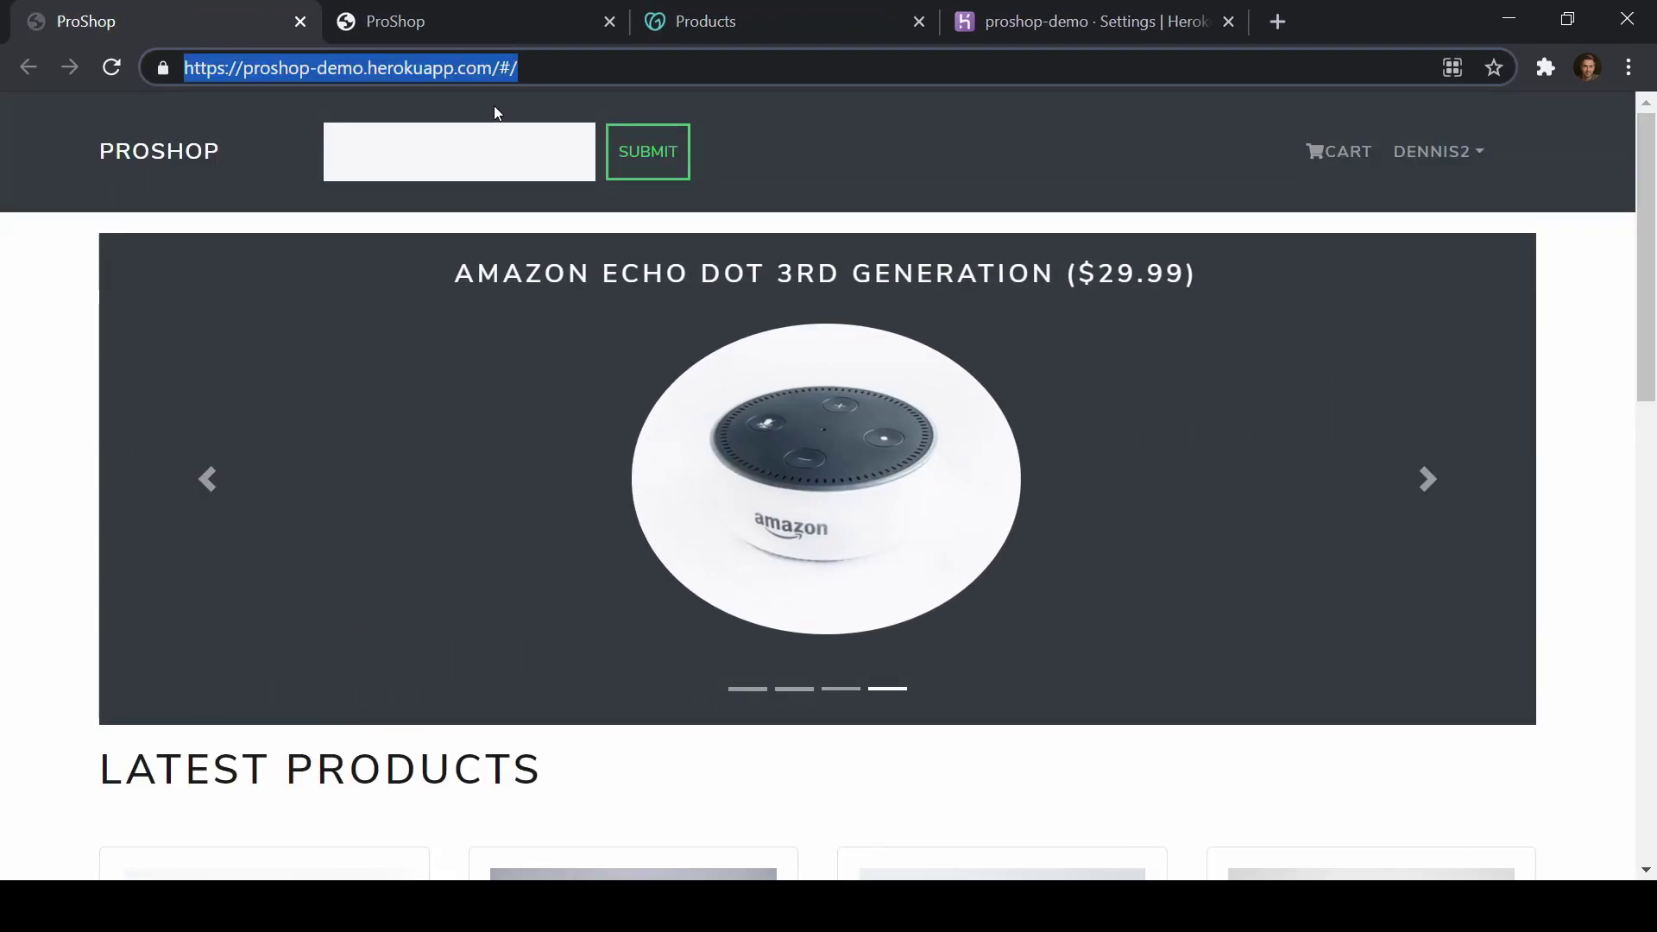
{"action": "left_click", "coordinate": [1075, 11]}
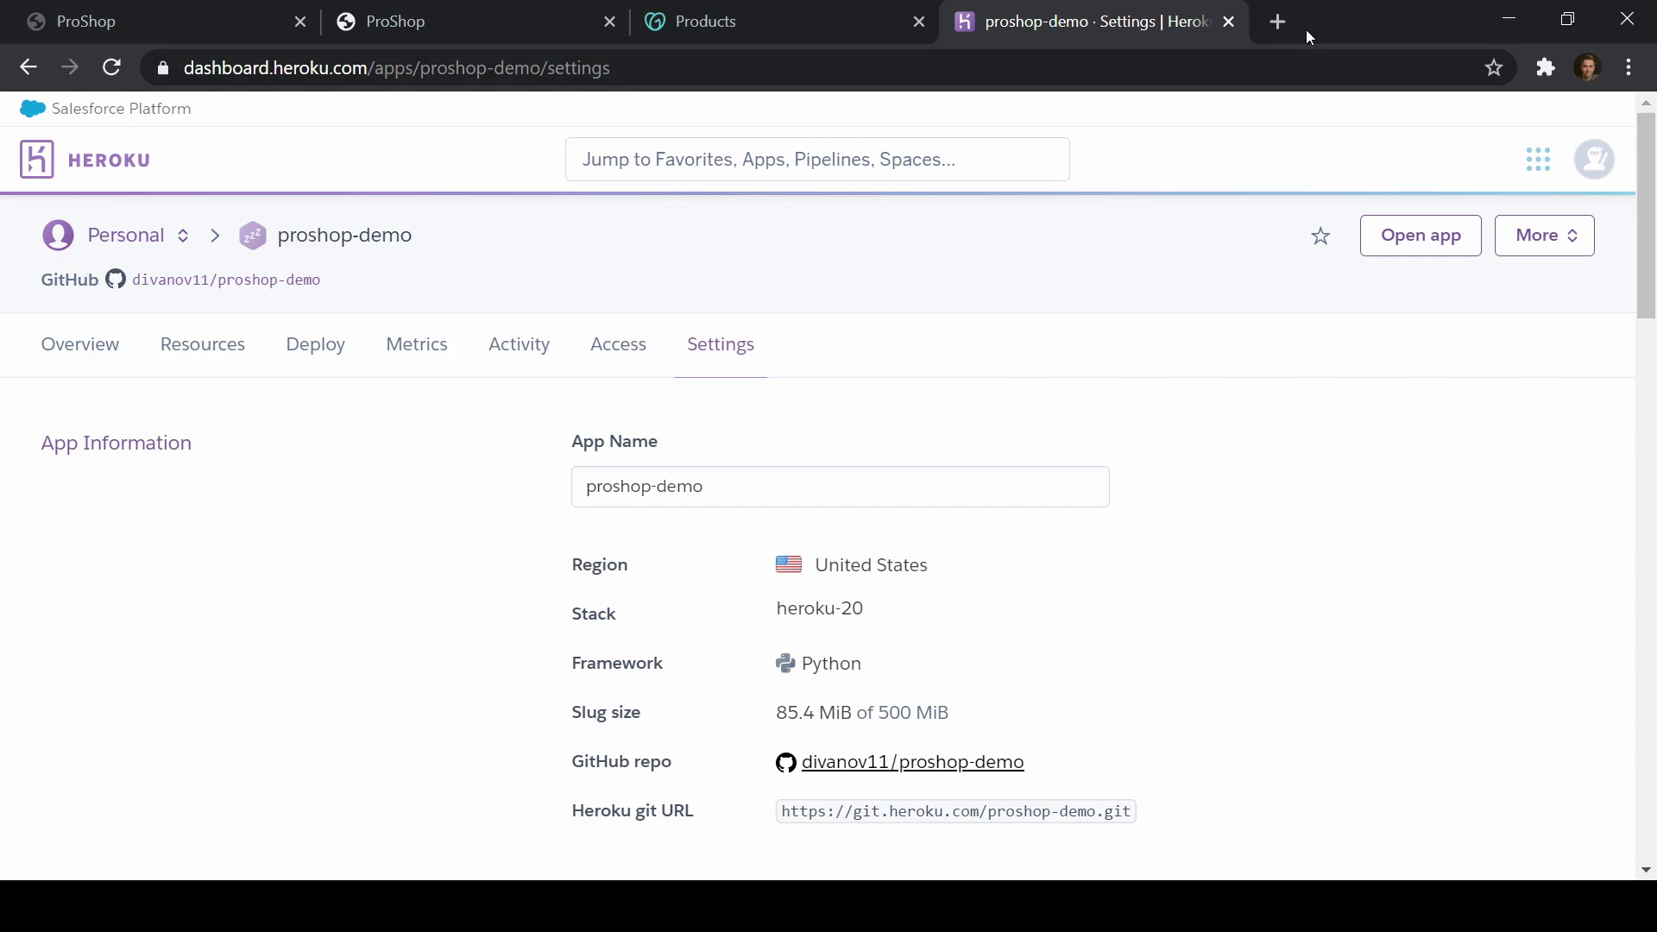
Step: Check the buildproshop.com address, then return to GoDaddy Products and focus the domain search
{"action": "left_click", "coordinate": [693, 9]}
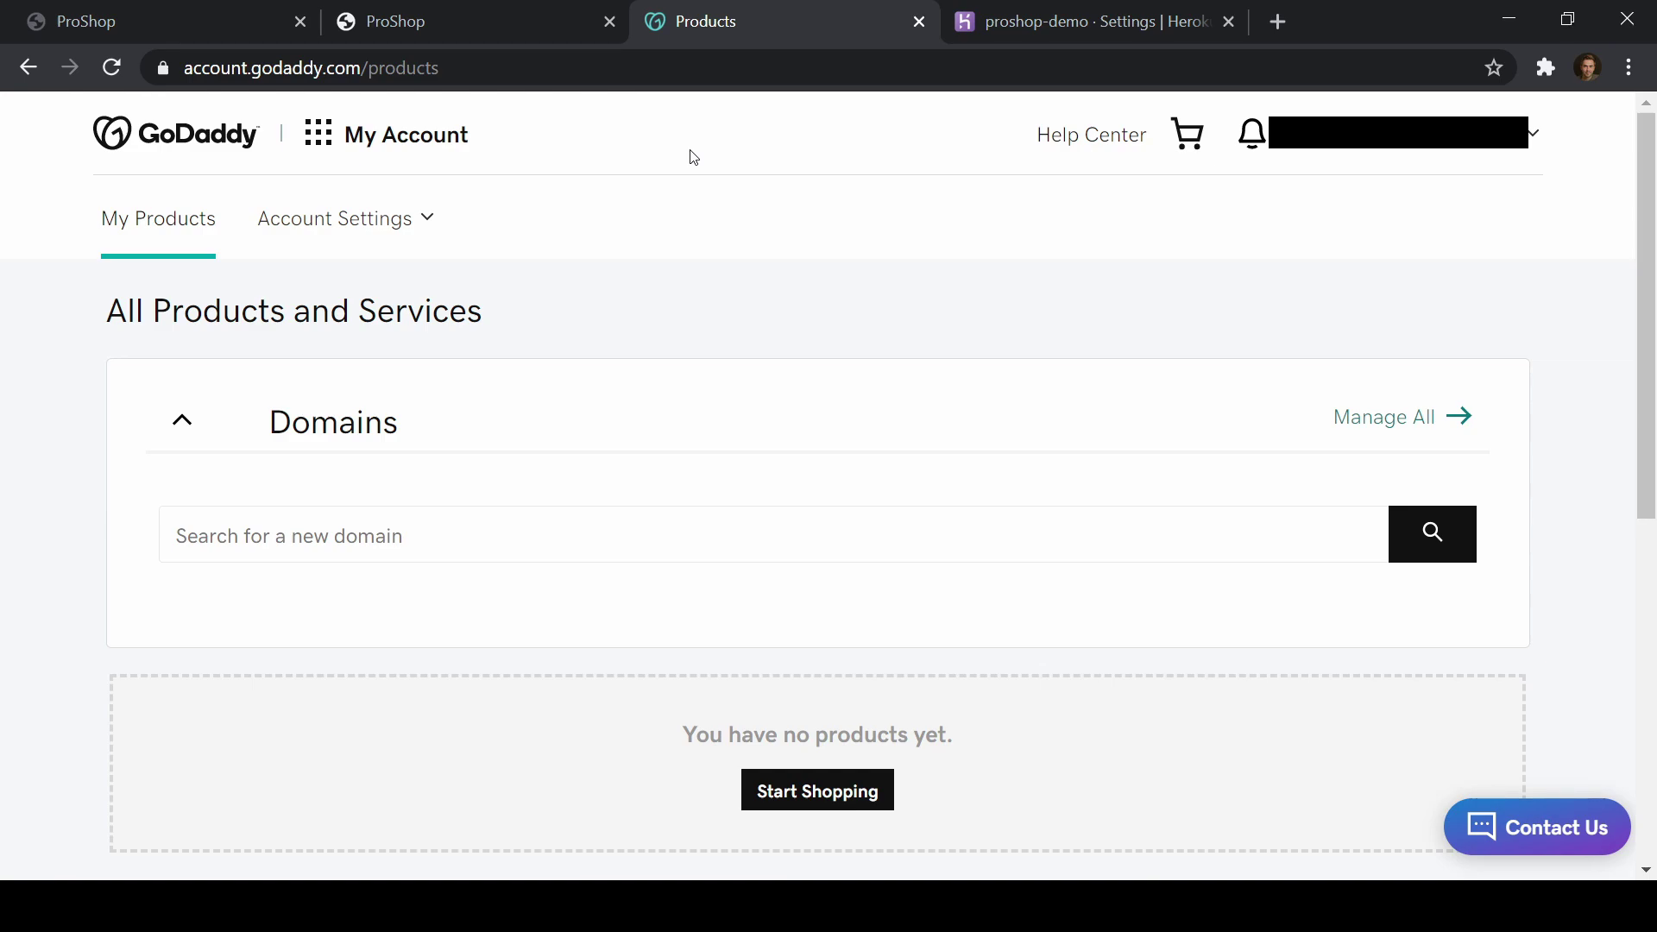
{"action": "left_click", "coordinate": [399, 22]}
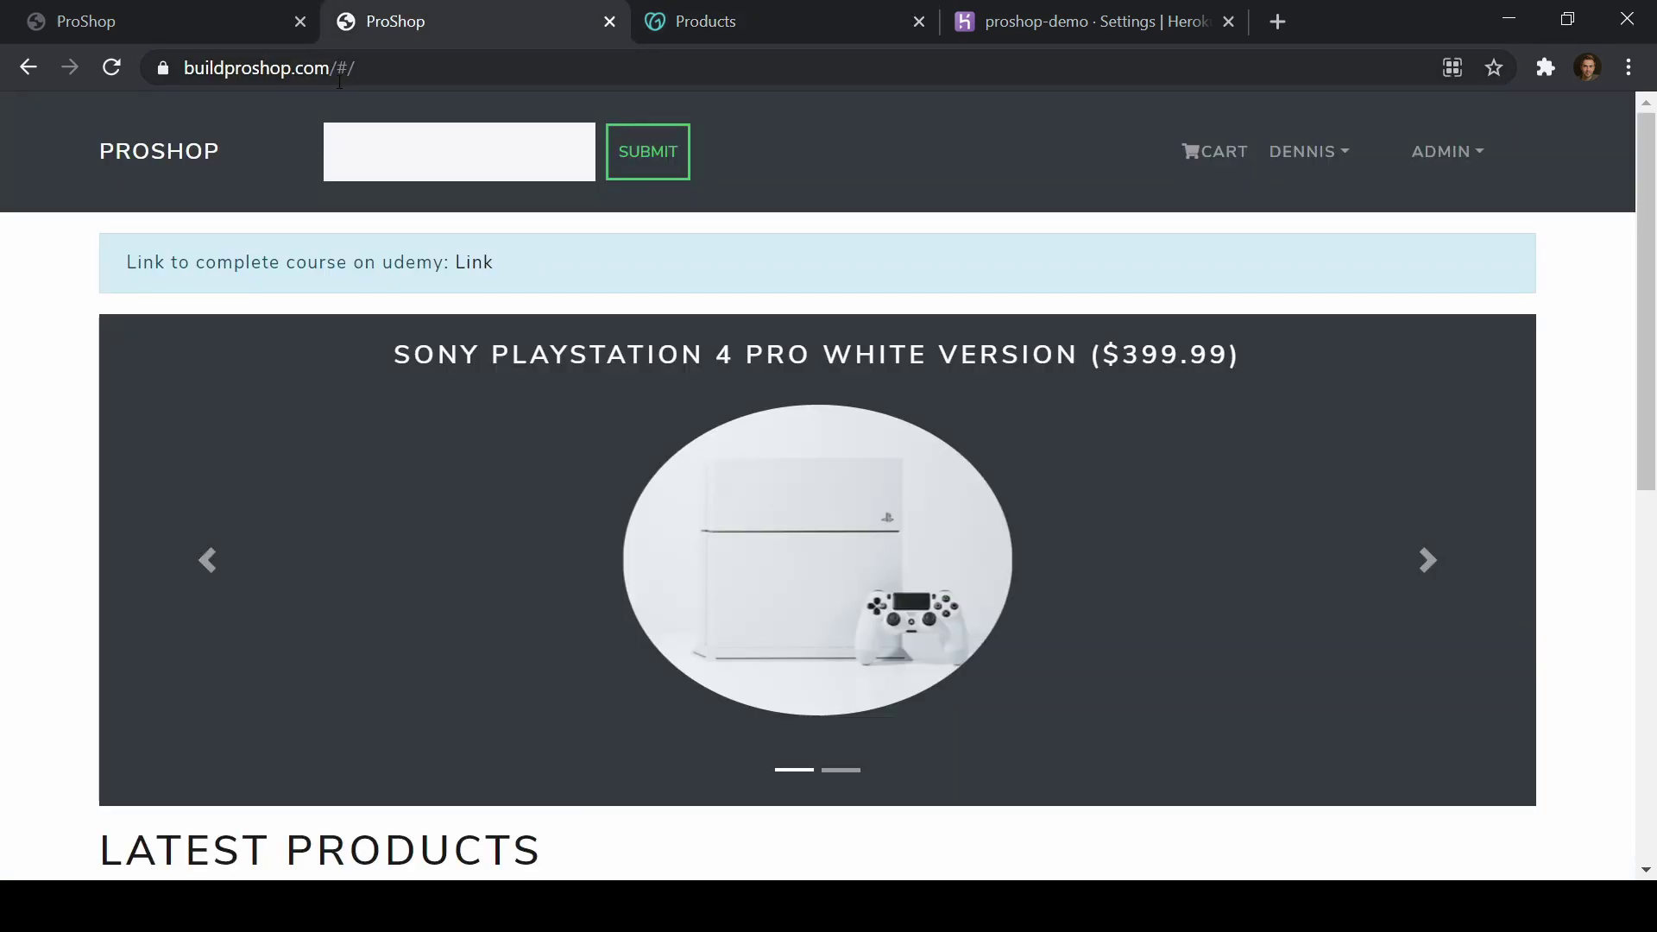
{"action": "left_click", "coordinate": [391, 67]}
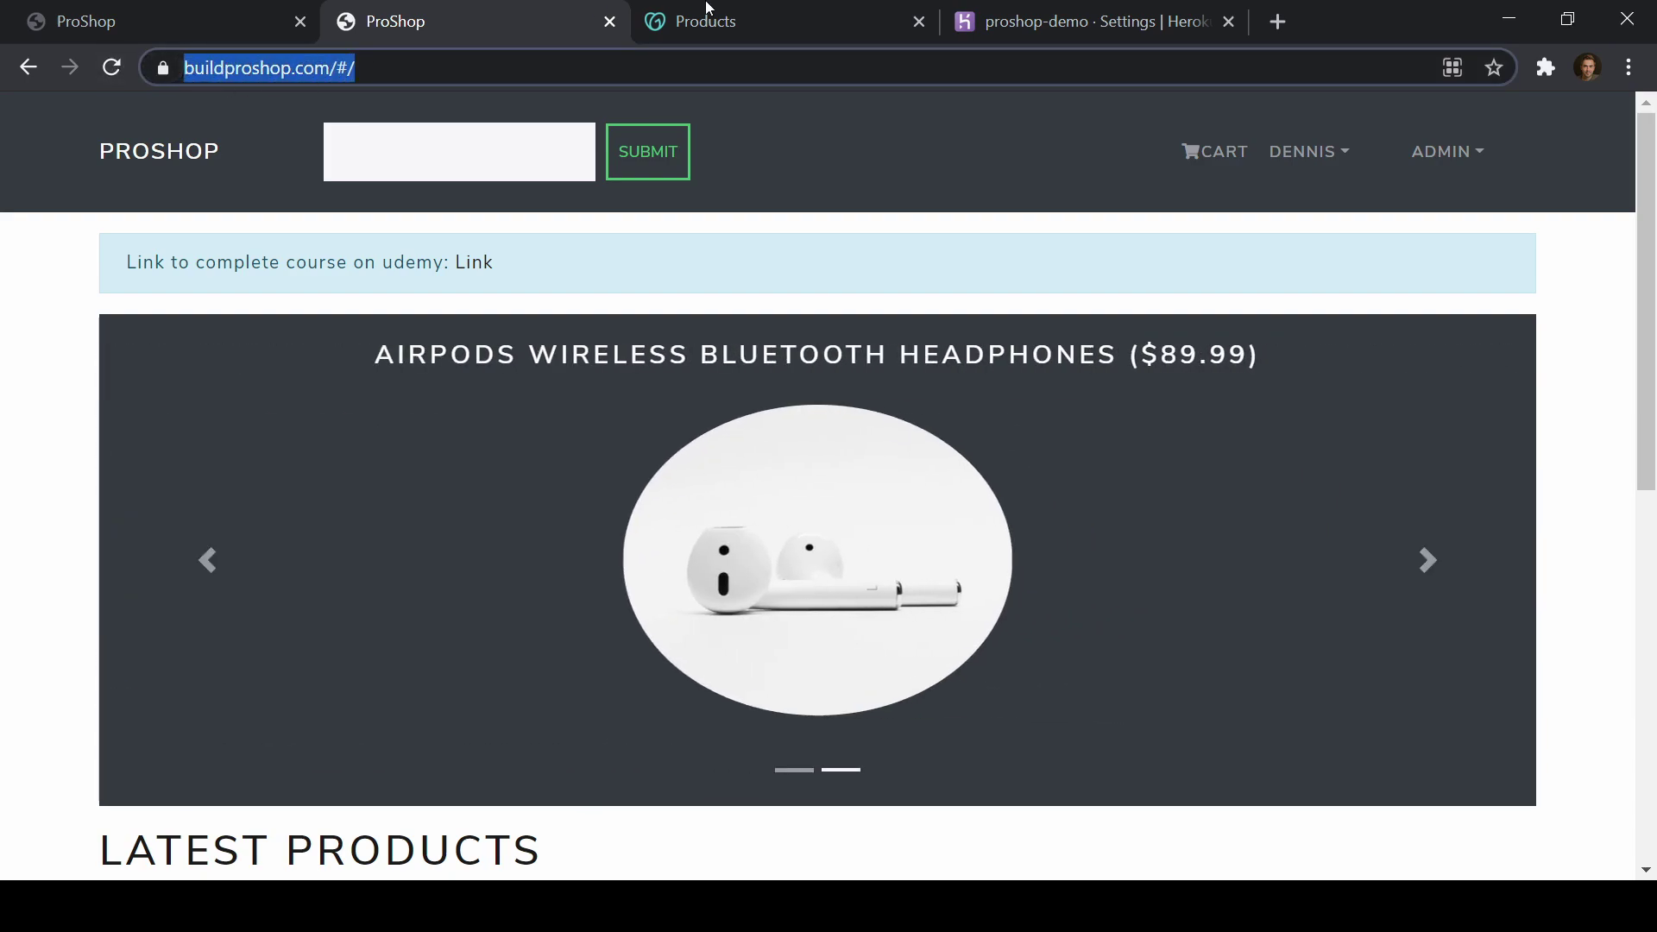
{"action": "left_click", "coordinate": [709, 12]}
{"action": "left_click", "coordinate": [397, 535]}
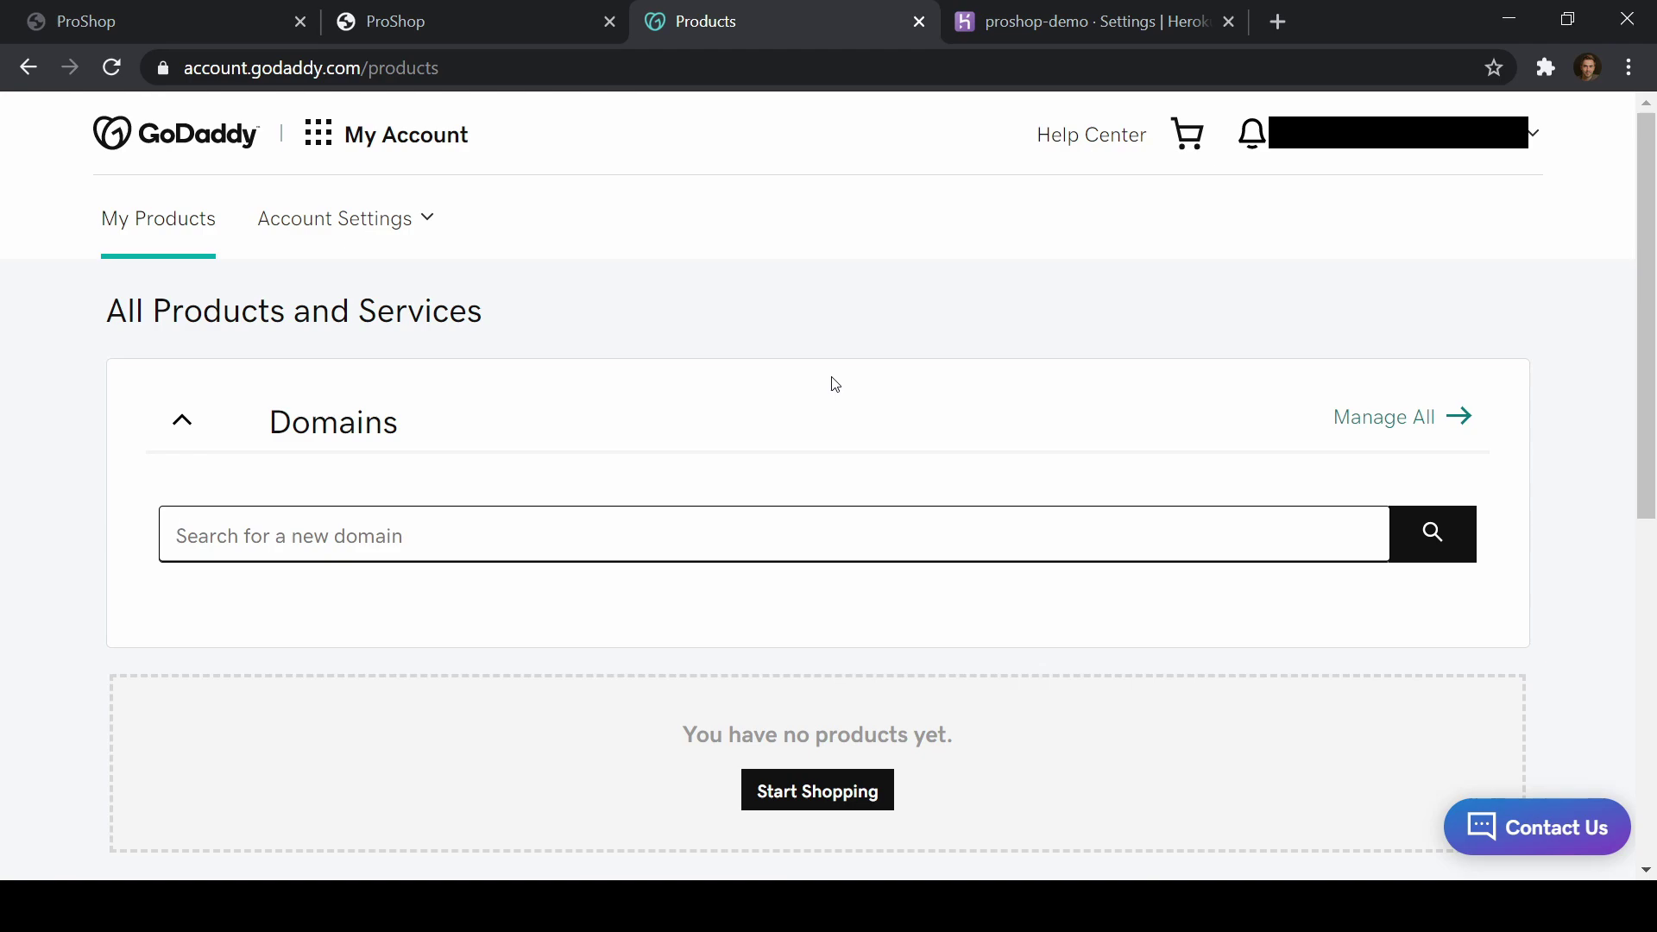
Step: Search GoDaddy for proshopdemo.com to check its availability
{"action": "type", "text": "bu"}
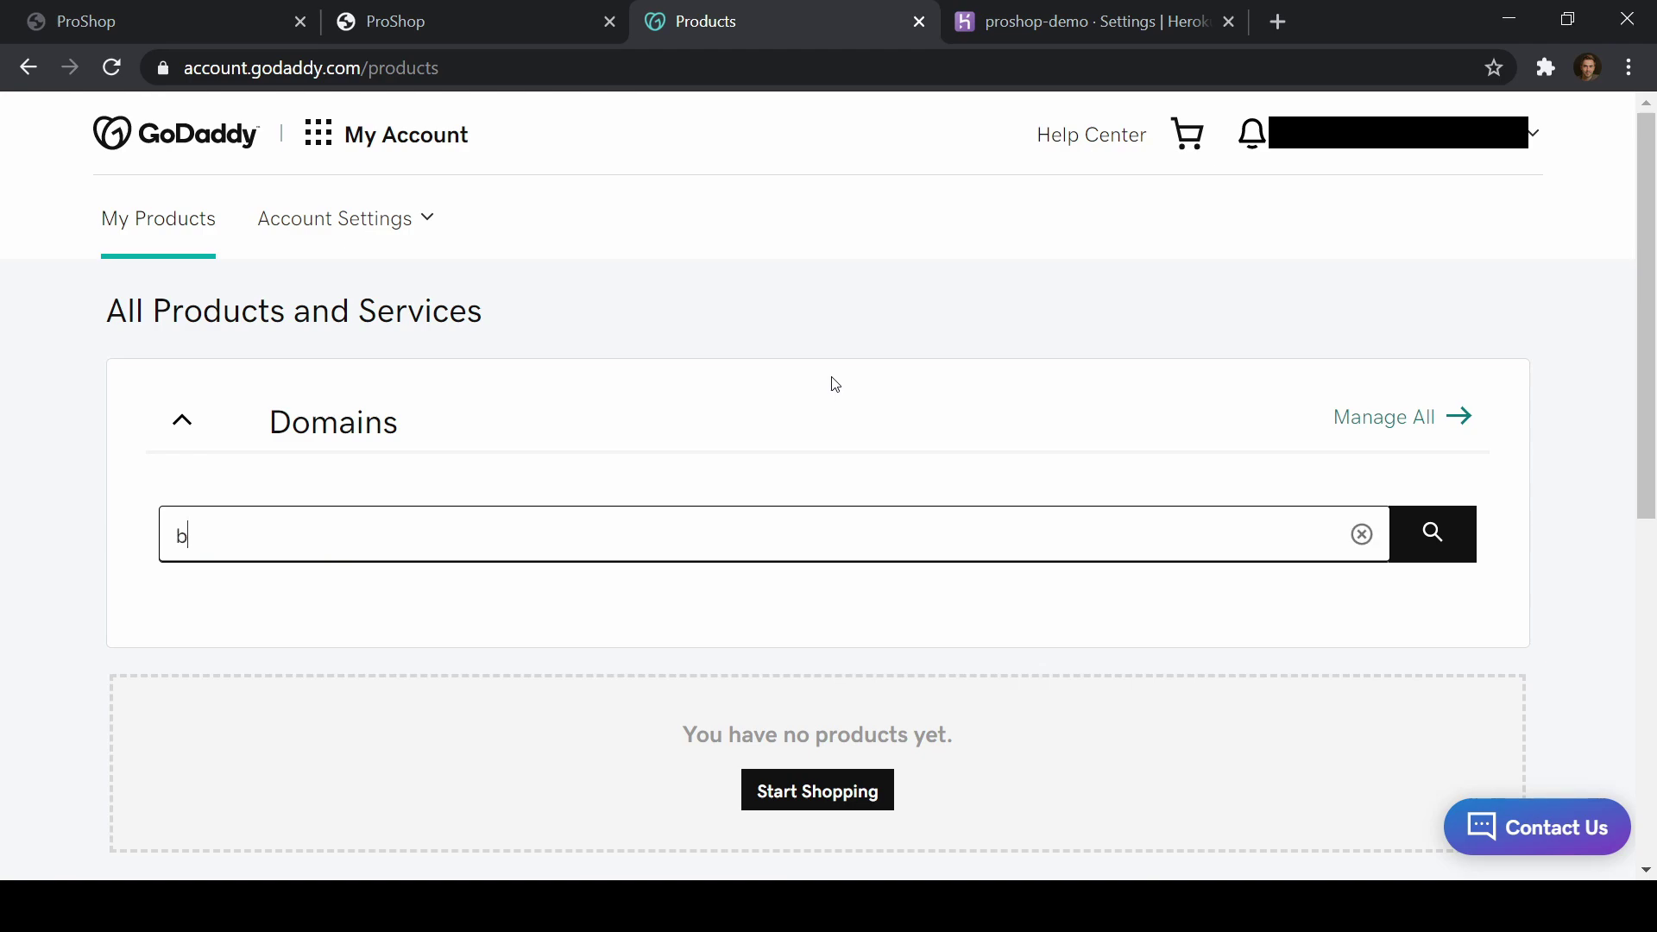
{"action": "key", "text": "BackSpace"}
{"action": "key", "text": "BackSpace"}
{"action": "type", "text": "proshj"}
{"action": "key", "text": "BackSpace"}
{"action": "type", "text": "opdemo.copm"}
{"action": "key", "text": "BackSpace"}
{"action": "key", "text": "BackSpace"}
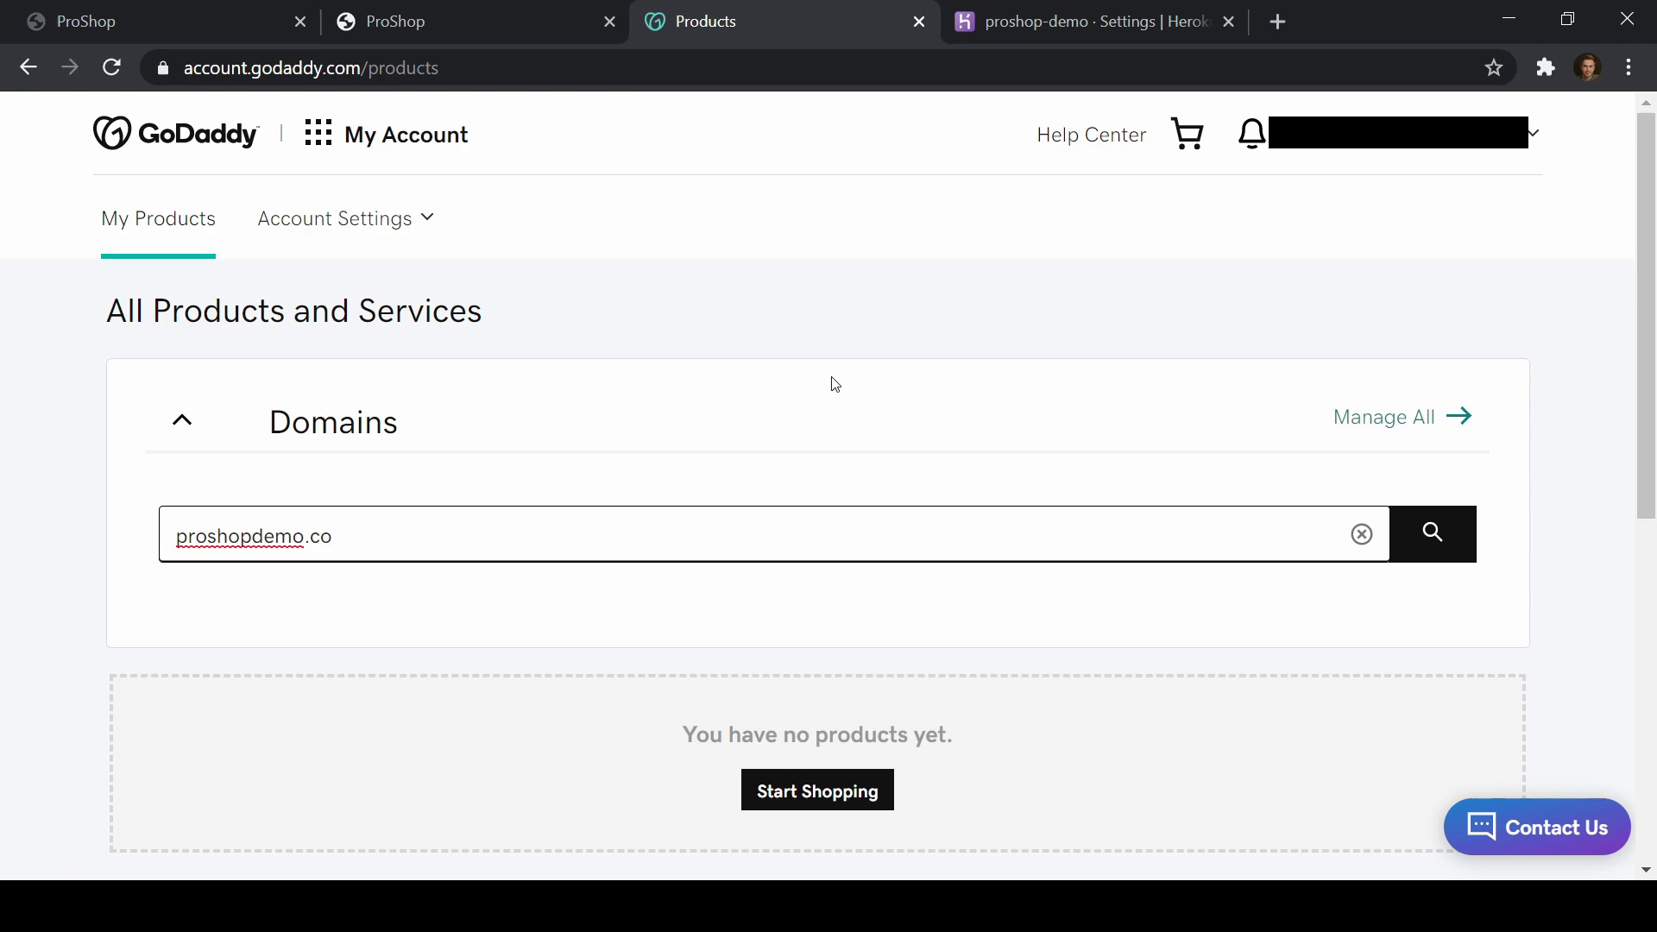
{"action": "type", "text": "m"}
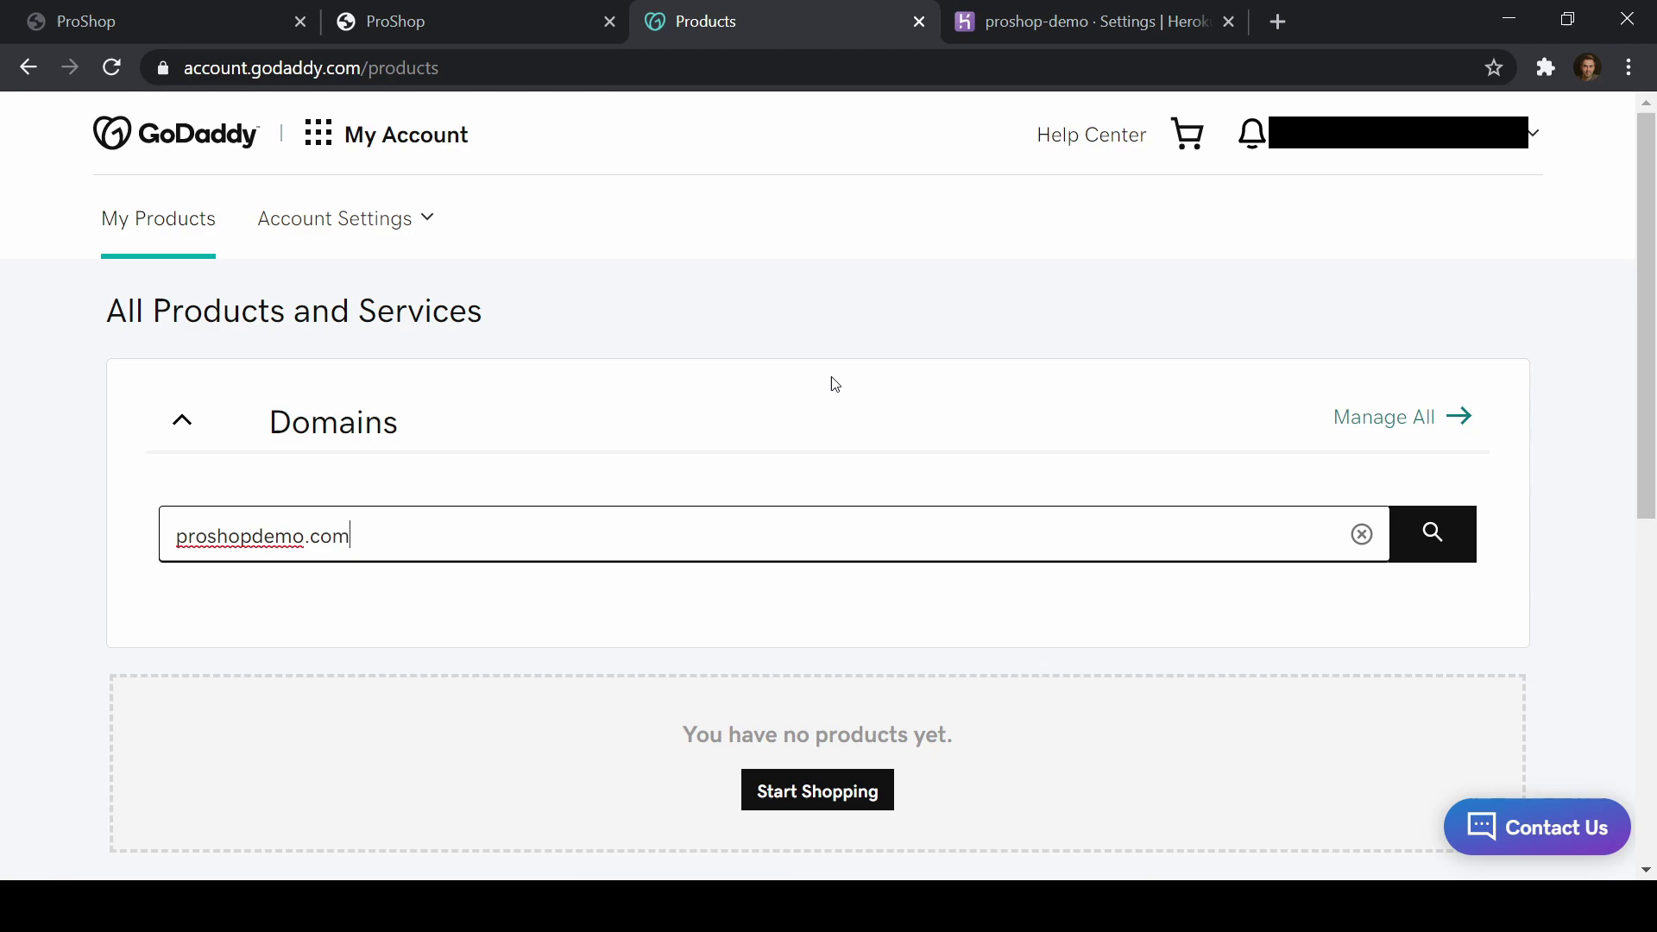
{"action": "left_click", "coordinate": [1424, 538]}
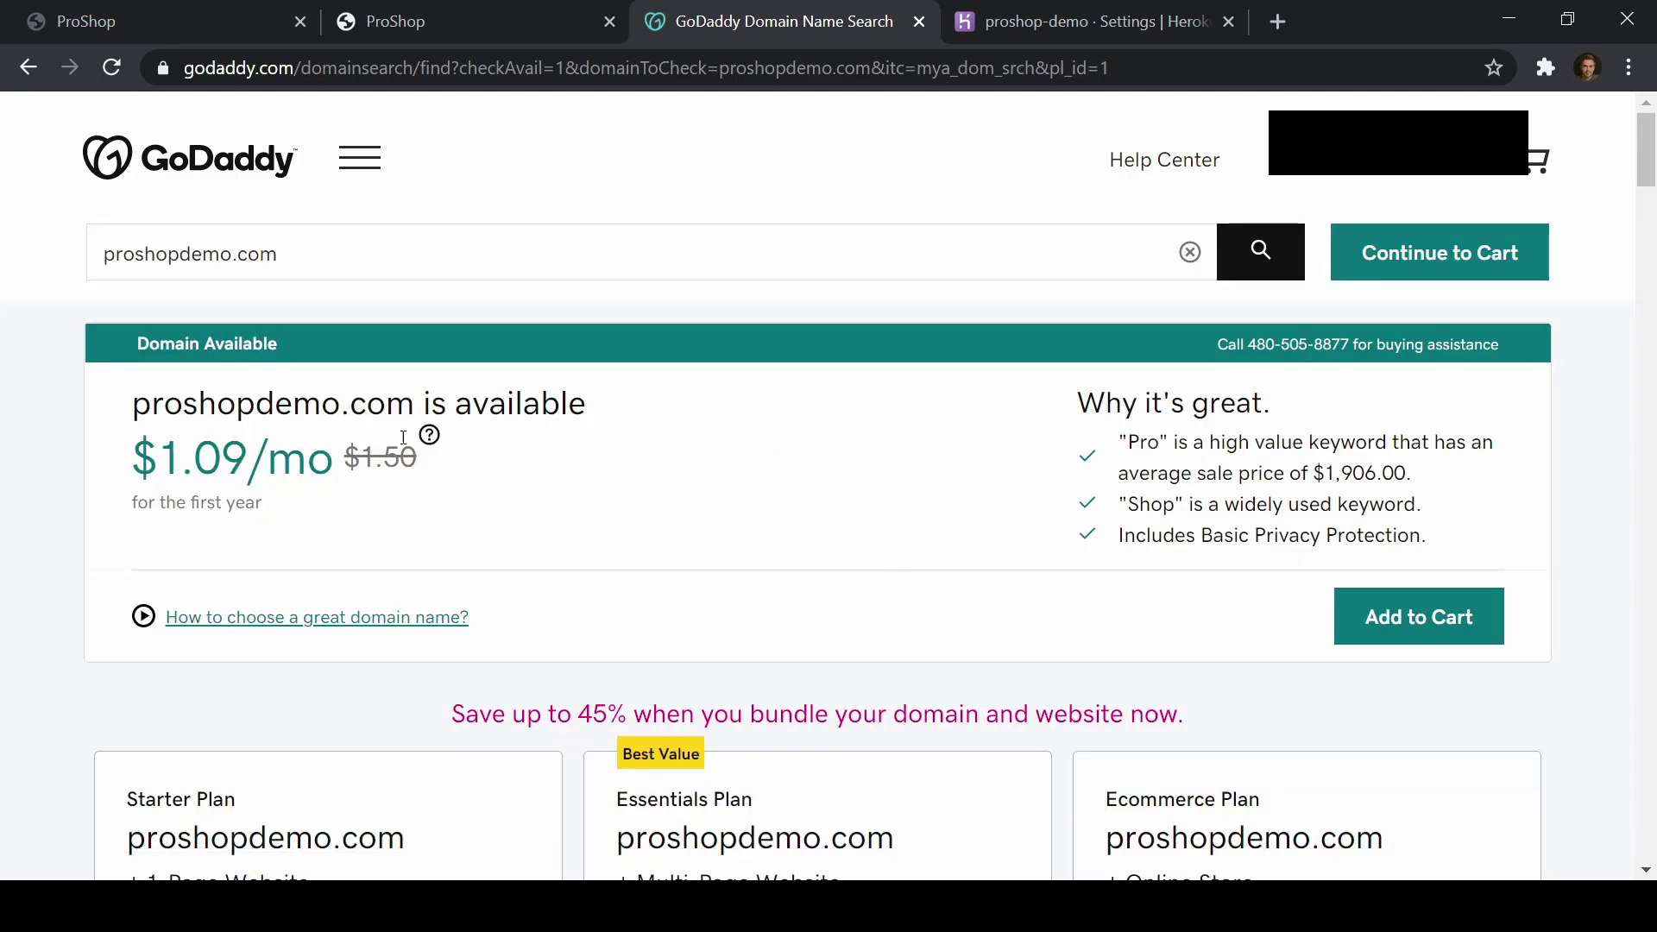
Step: Copy the available proshopdemo.com domain name from the search result
{"action": "left_click_drag", "start_coordinate": [415, 404], "coordinate": [142, 411]}
{"action": "right_click", "coordinate": [145, 398]}
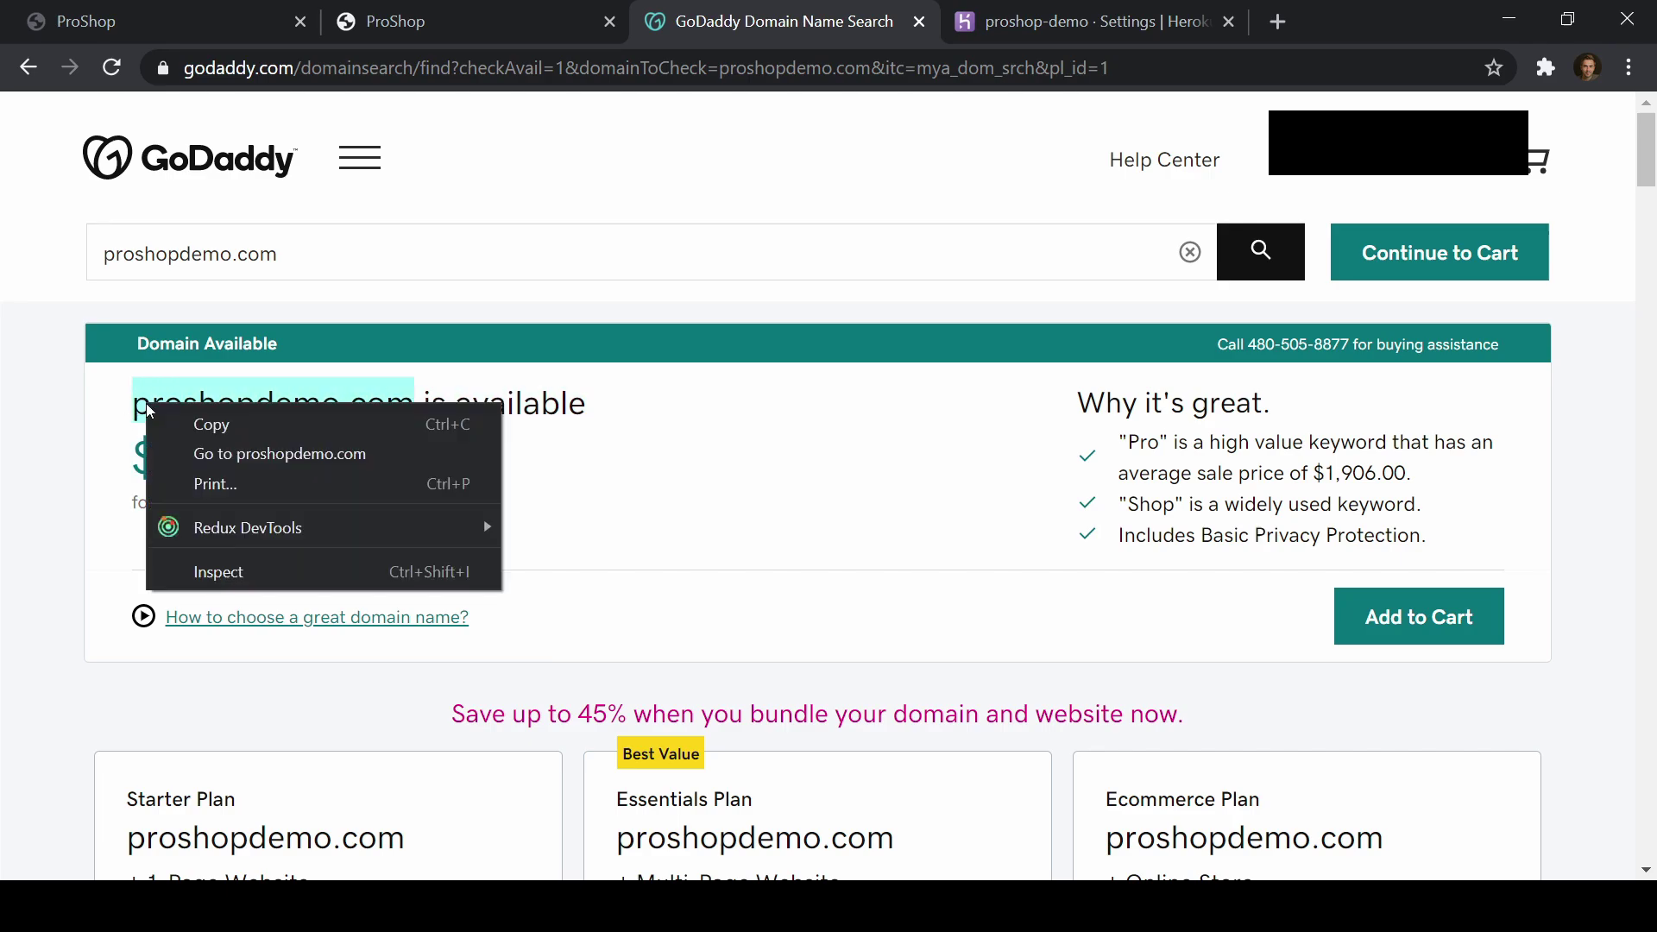
{"action": "left_click", "coordinate": [203, 423]}
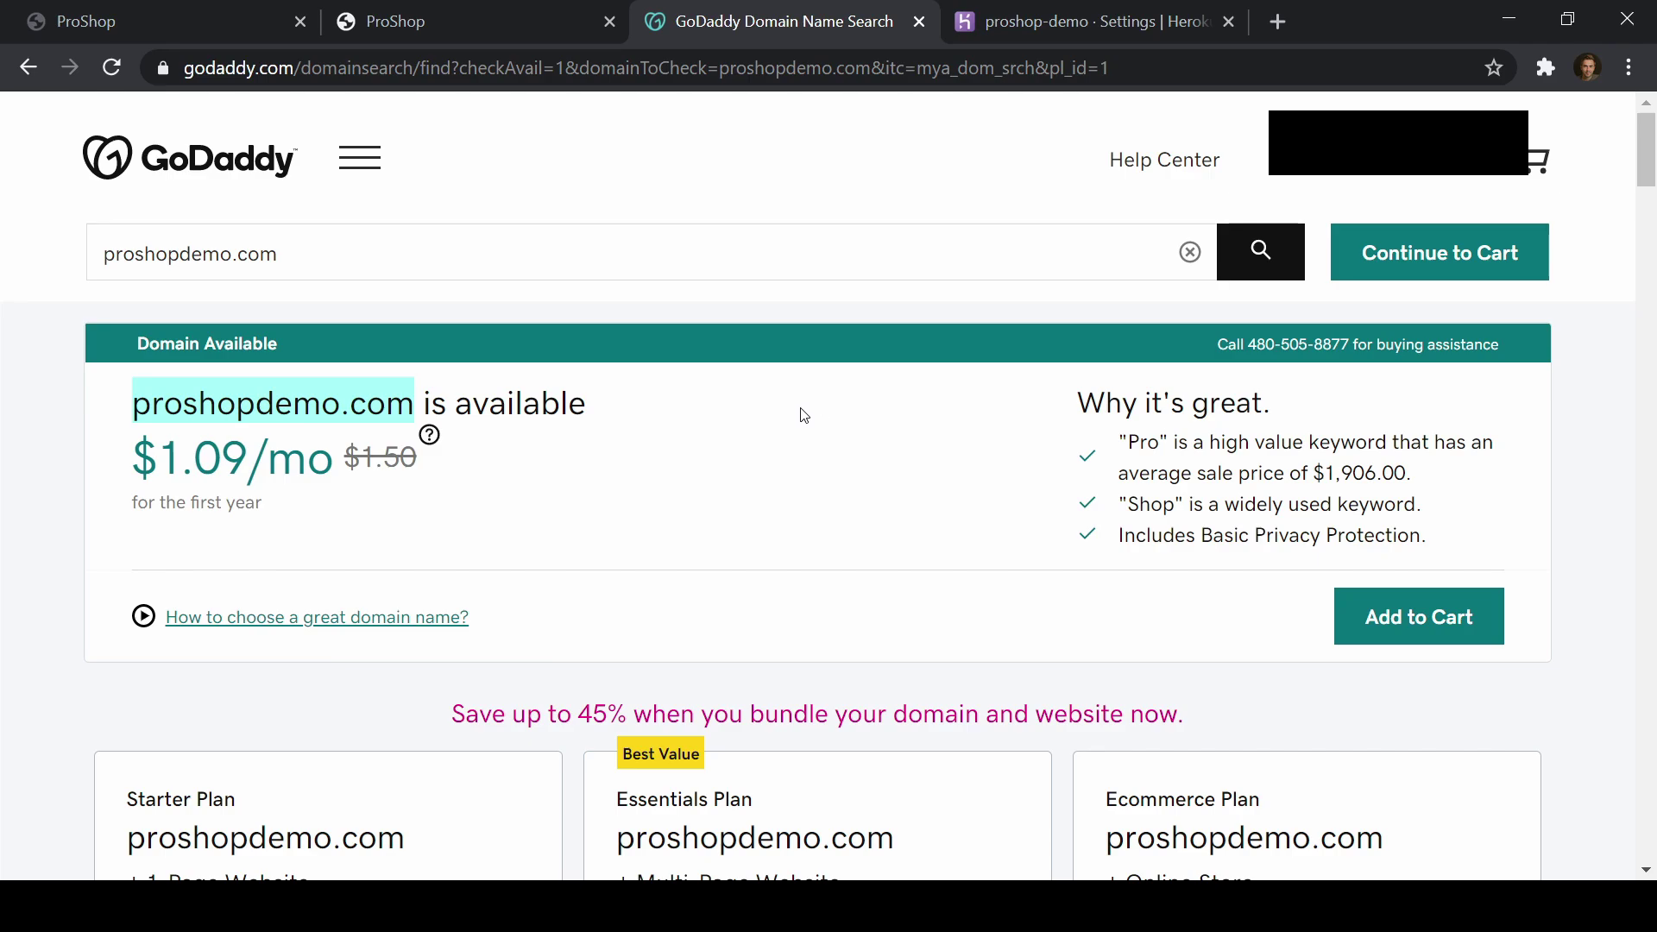
Step: Add proshopdemo.com to the cart with a 1 Year registration term
{"action": "left_click", "coordinate": [1381, 614]}
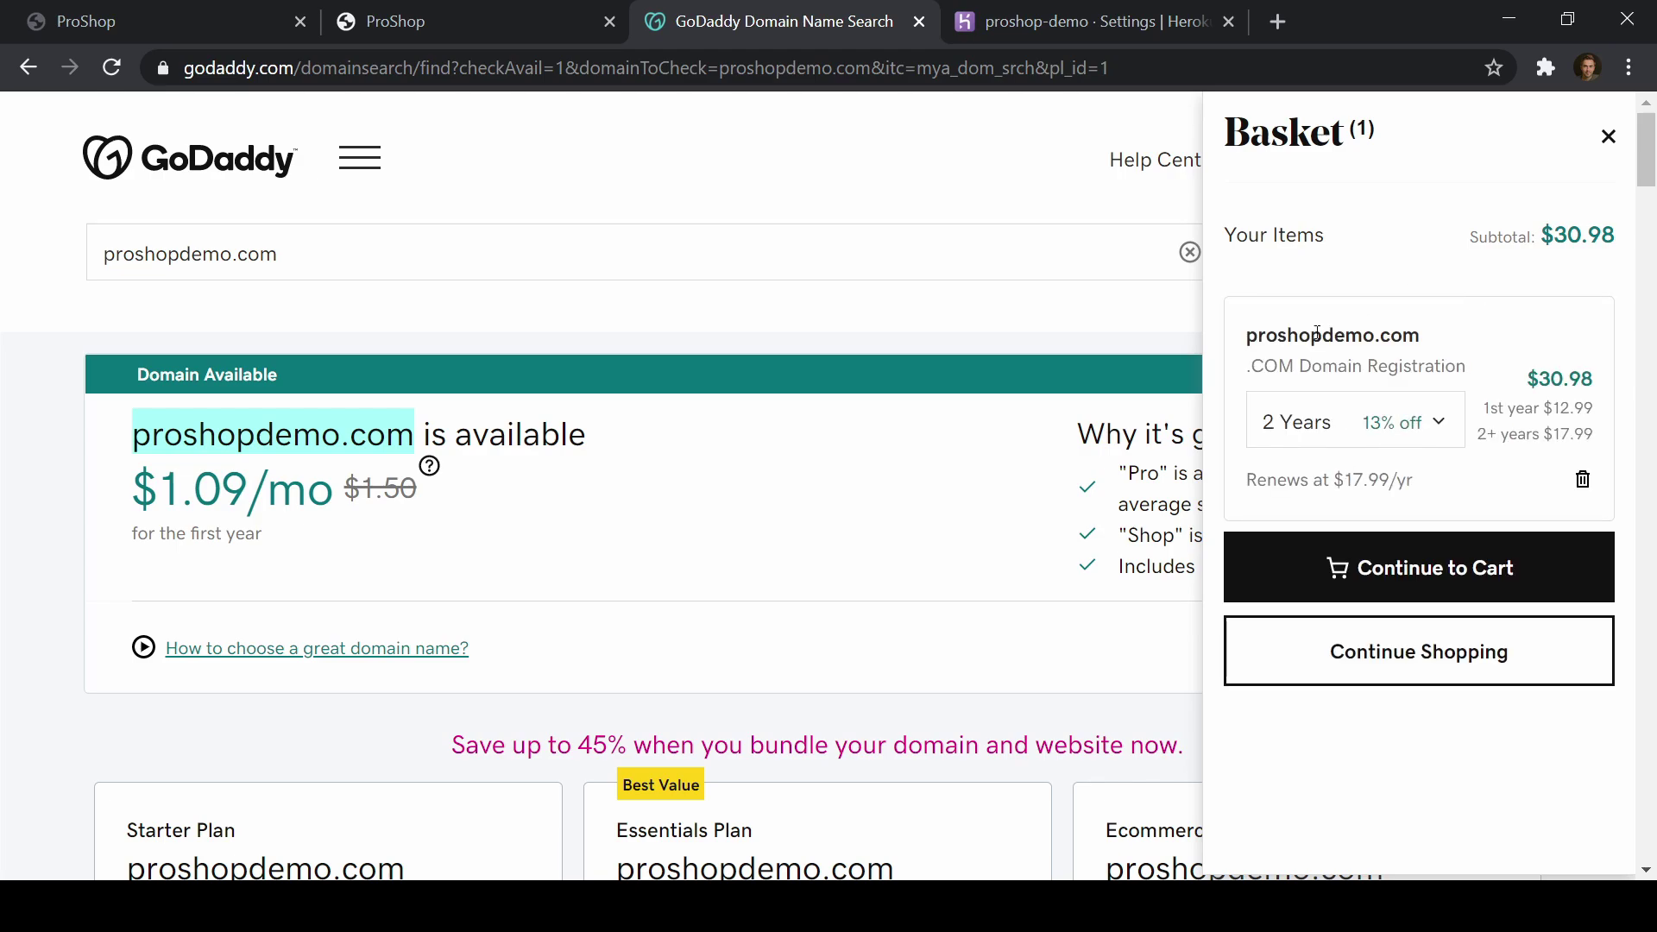
{"action": "left_click", "coordinate": [1369, 429]}
{"action": "left_click", "coordinate": [1307, 481]}
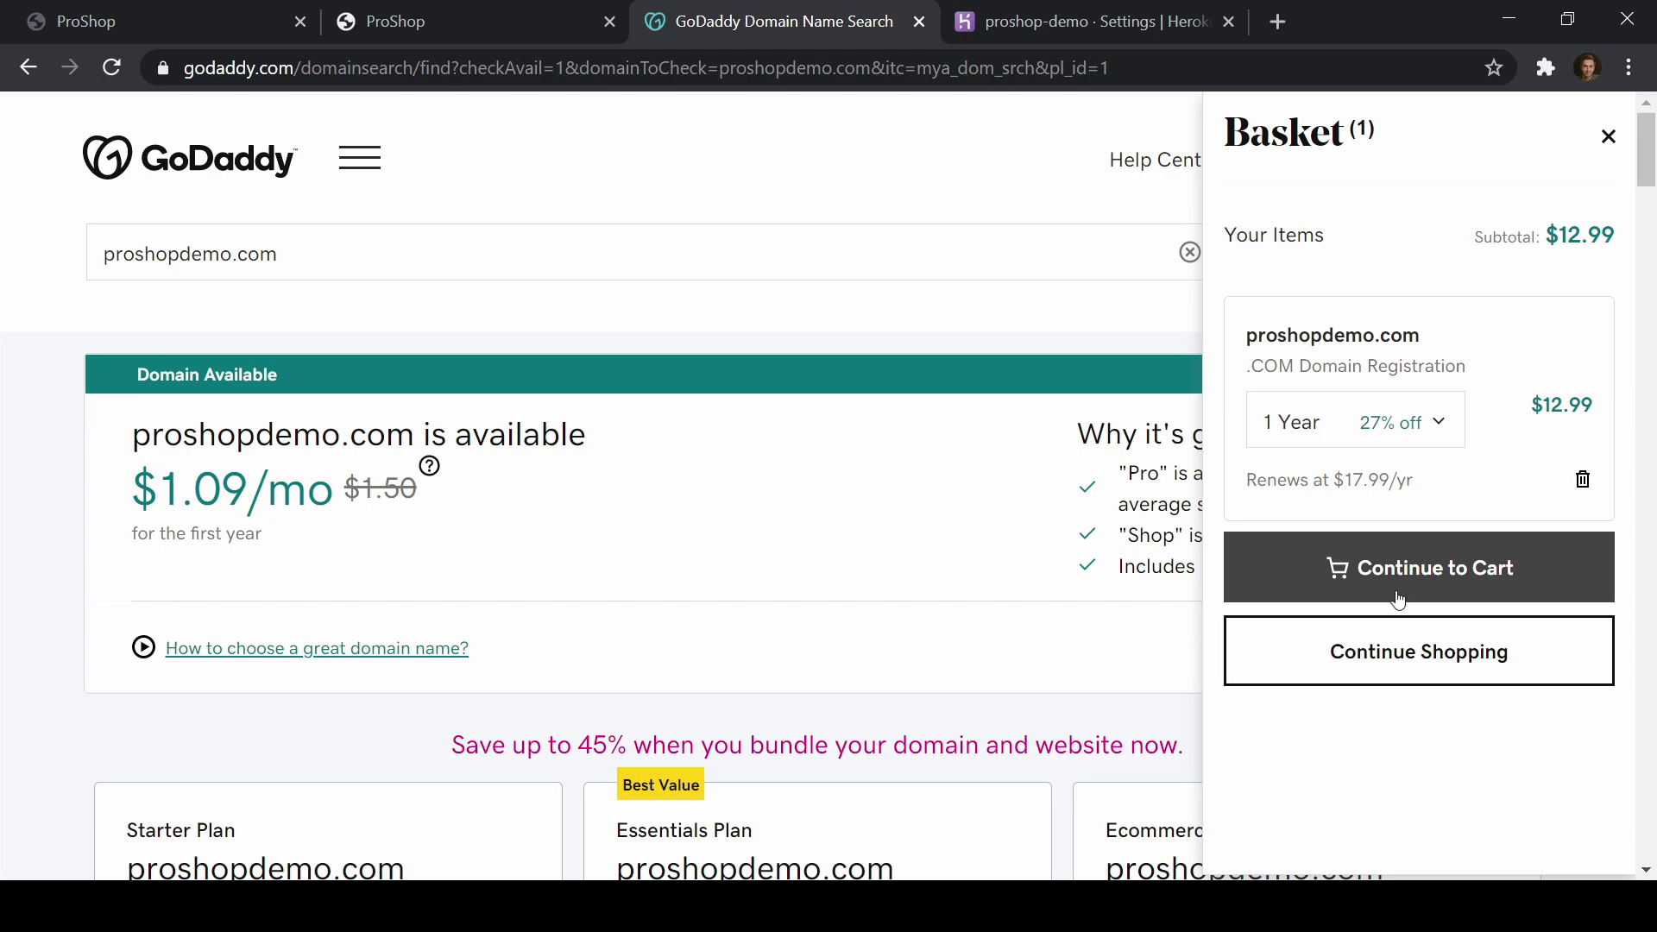
Step: Decline domain privacy and the Start your website add-on, then continue to the cart
{"action": "left_click", "coordinate": [1359, 567]}
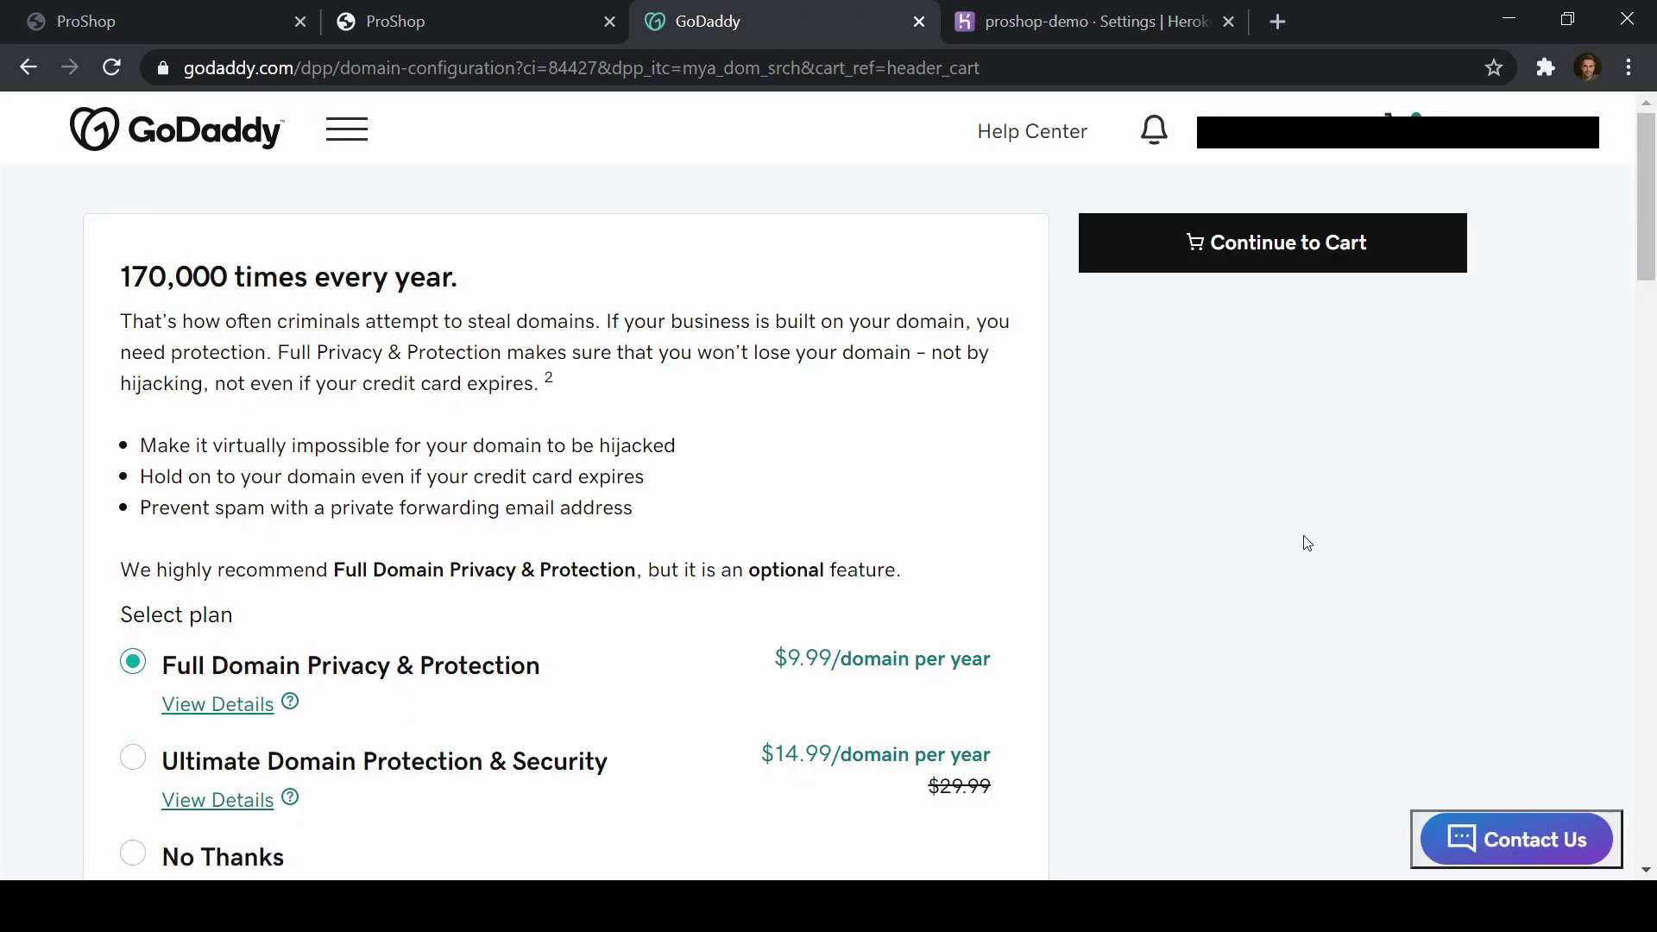
{"action": "scroll", "coordinate": [1243, 531], "scroll_direction": "down", "scroll_amount": 3}
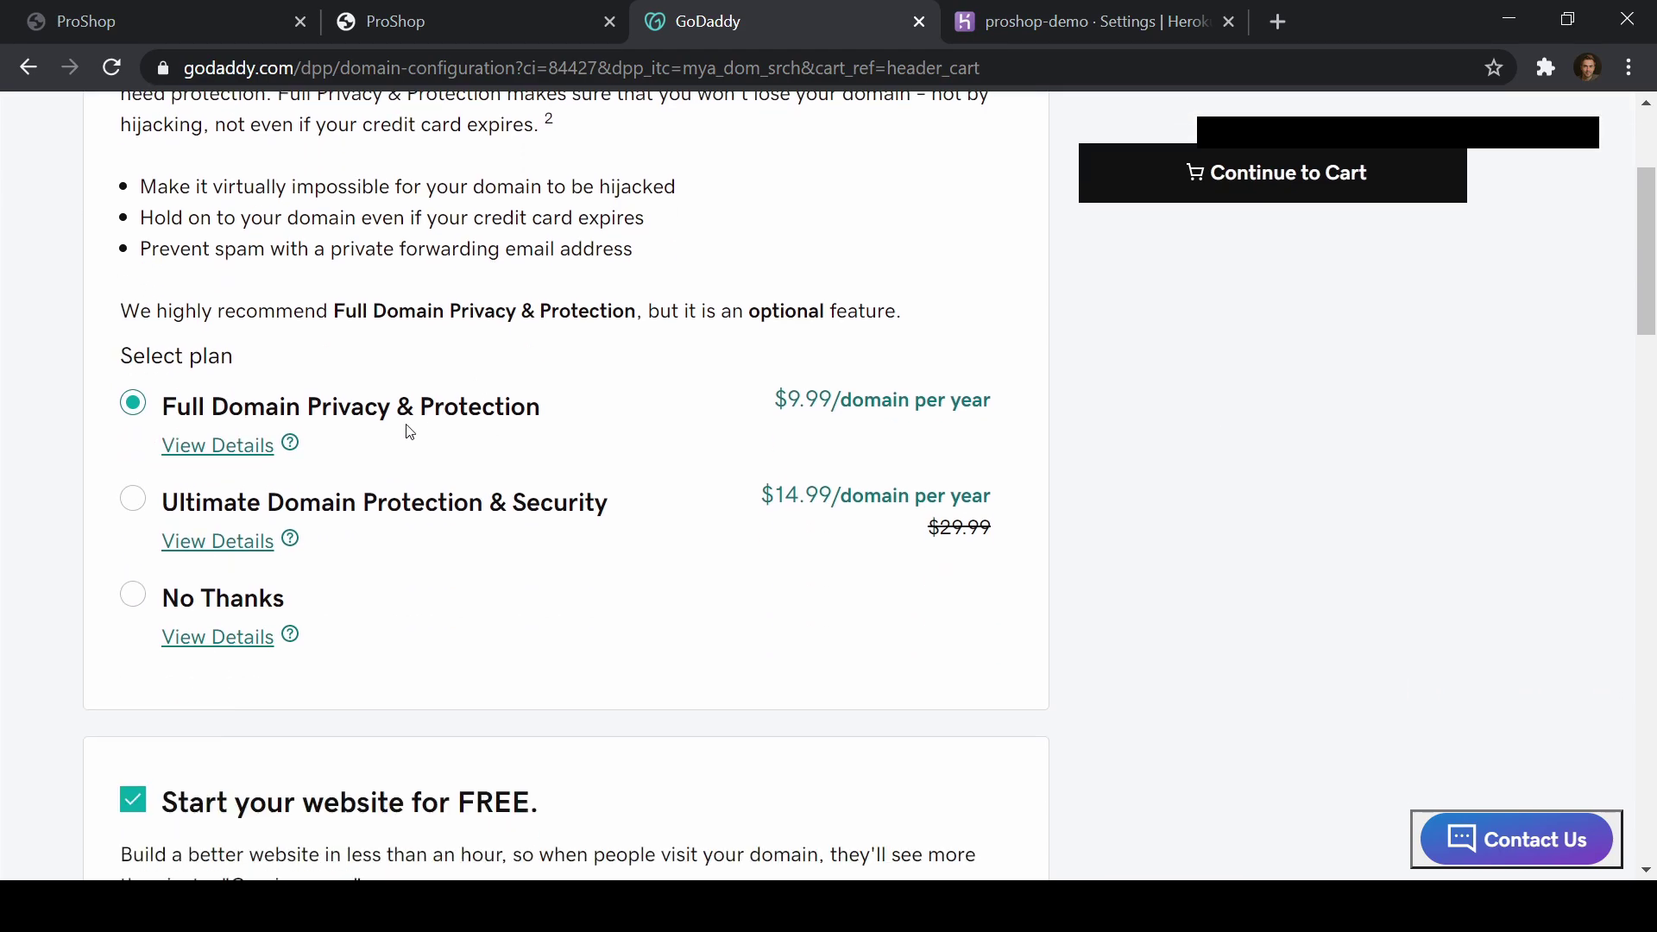
{"action": "left_click", "coordinate": [133, 595]}
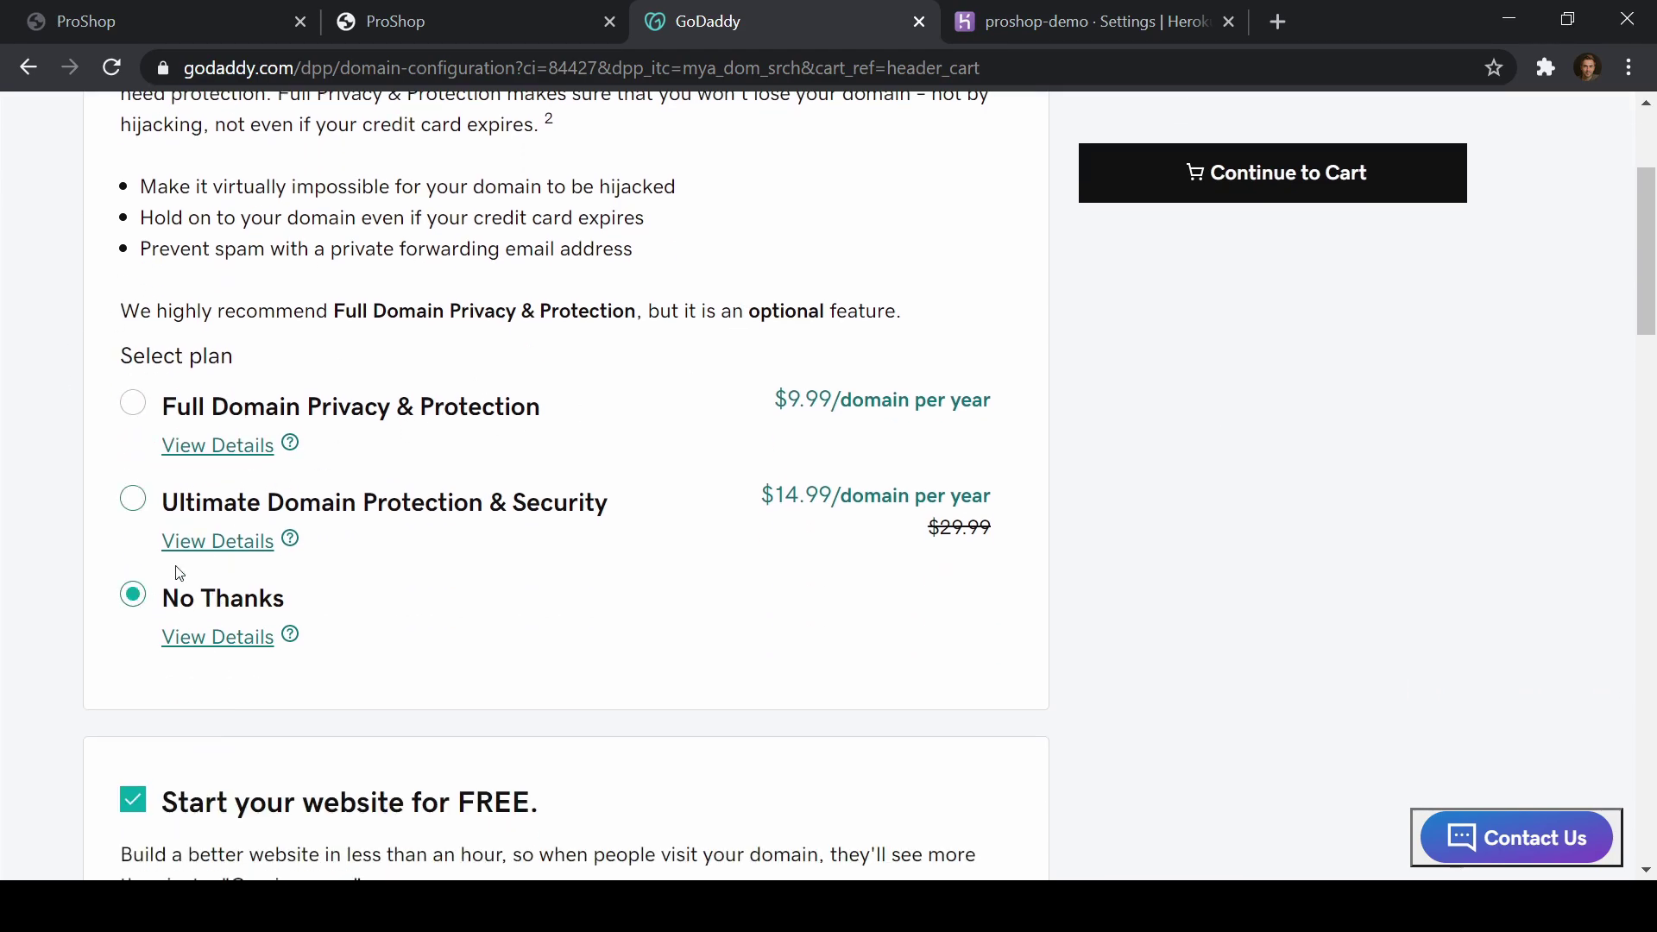
{"action": "scroll", "coordinate": [190, 578], "scroll_direction": "down", "scroll_amount": 5}
{"action": "left_click", "coordinate": [140, 427]}
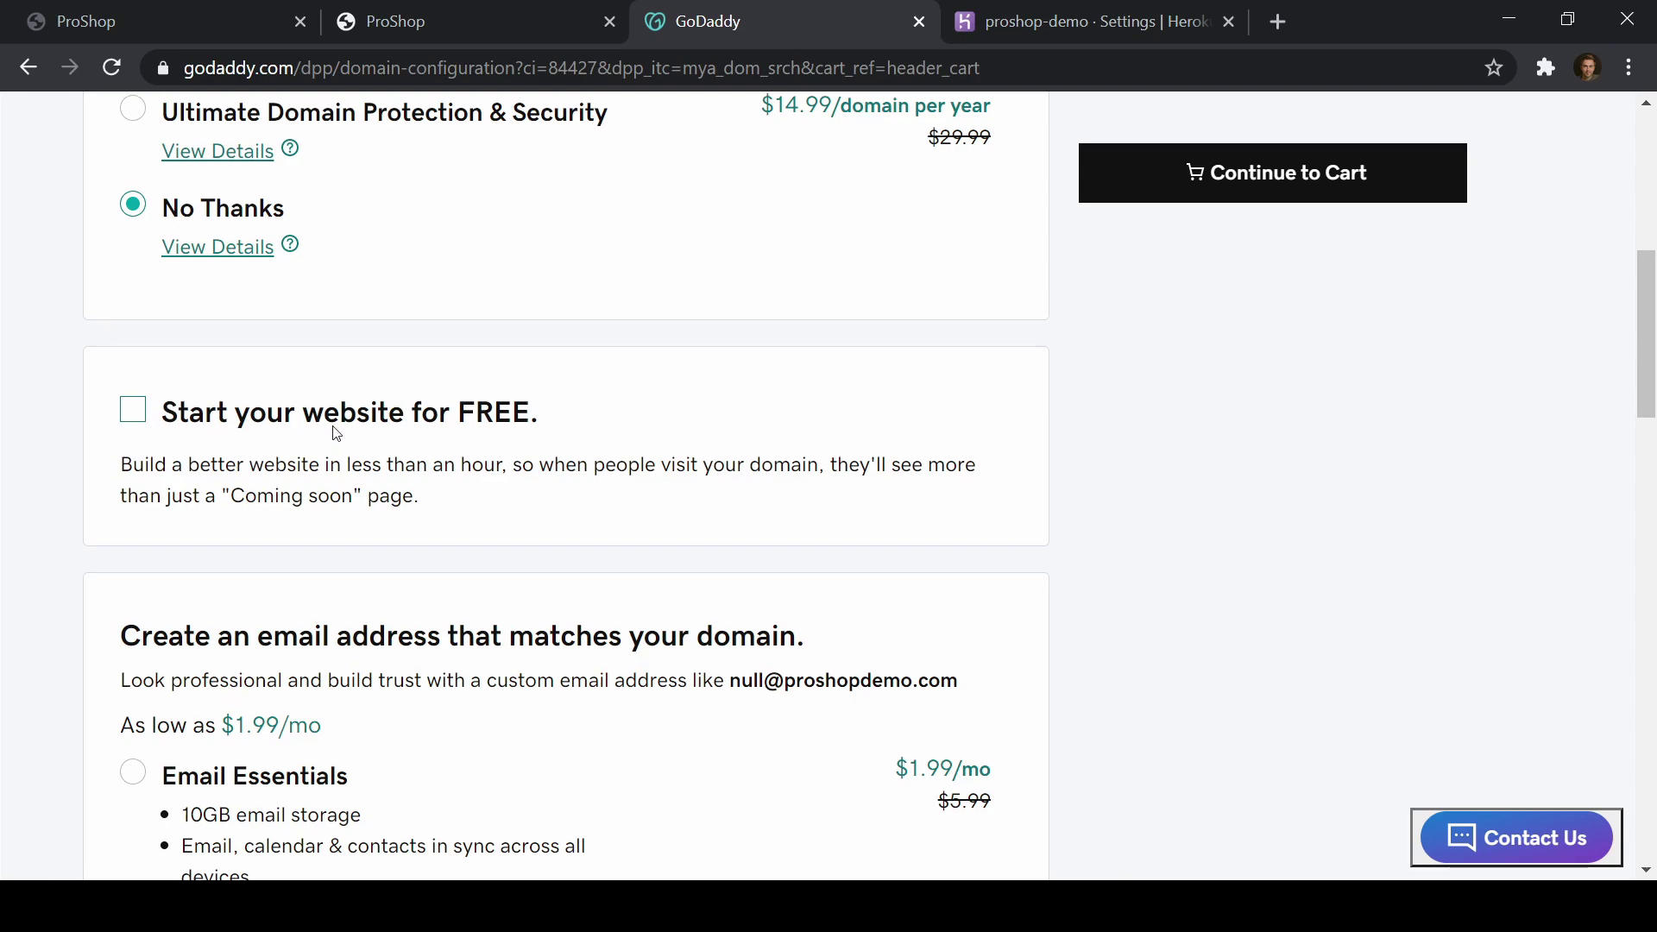
{"action": "scroll", "coordinate": [335, 423], "scroll_direction": "down", "scroll_amount": 8}
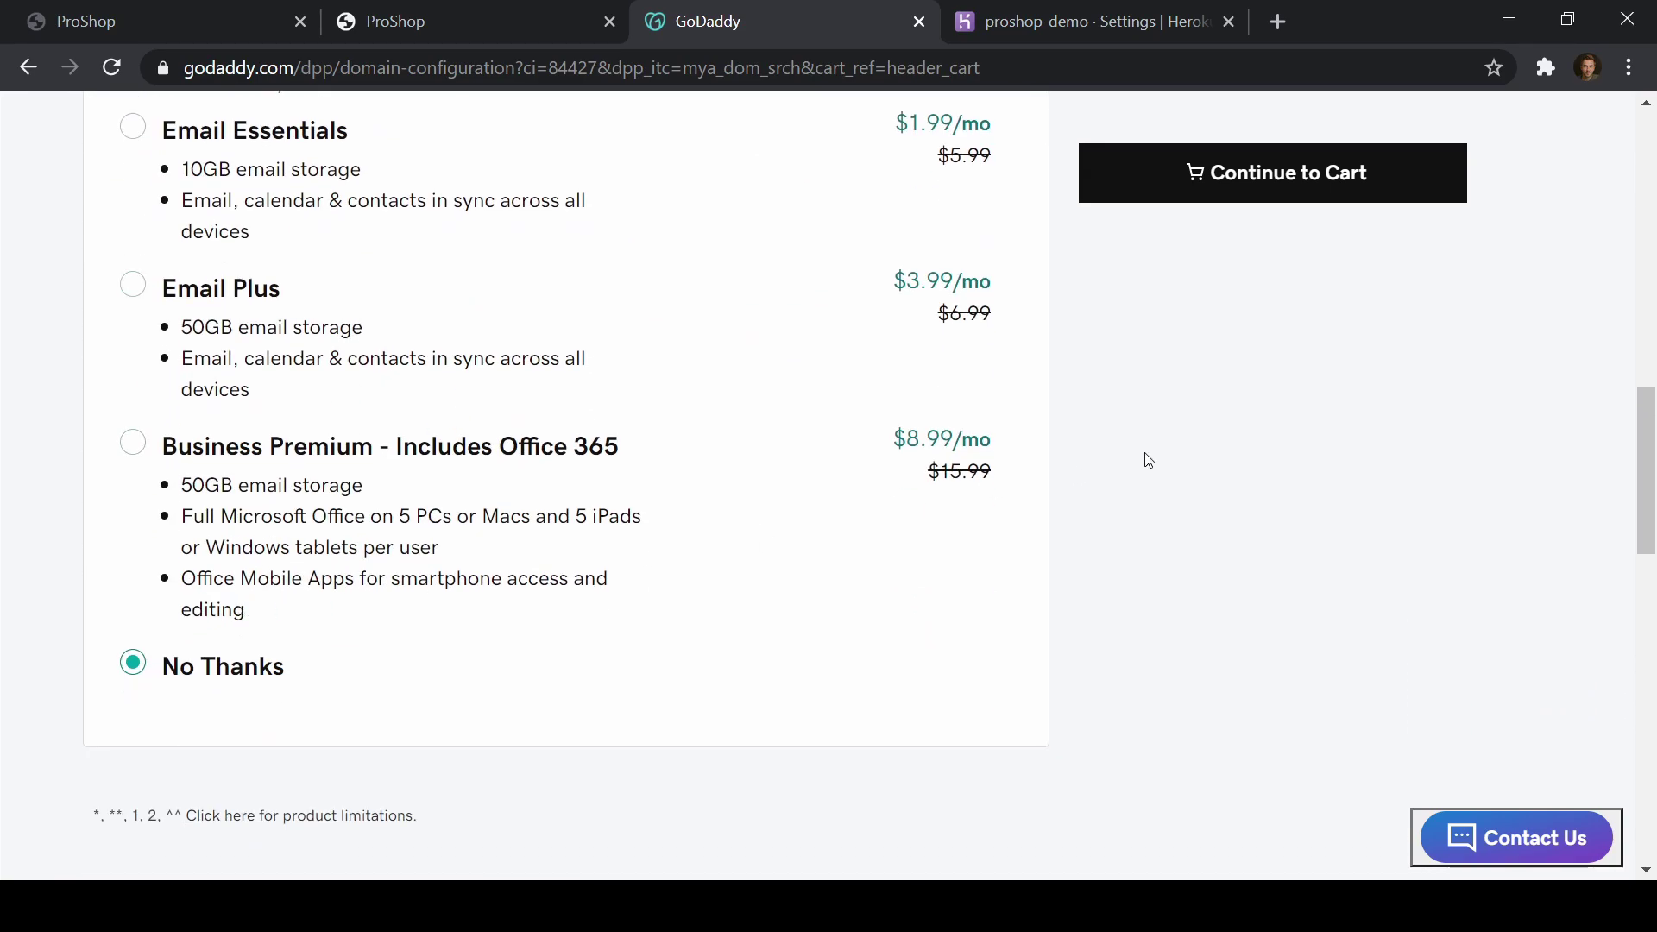
{"action": "scroll", "coordinate": [1150, 436], "scroll_direction": "up", "scroll_amount": 15}
{"action": "scroll", "coordinate": [1006, 419], "scroll_direction": "down", "scroll_amount": 6}
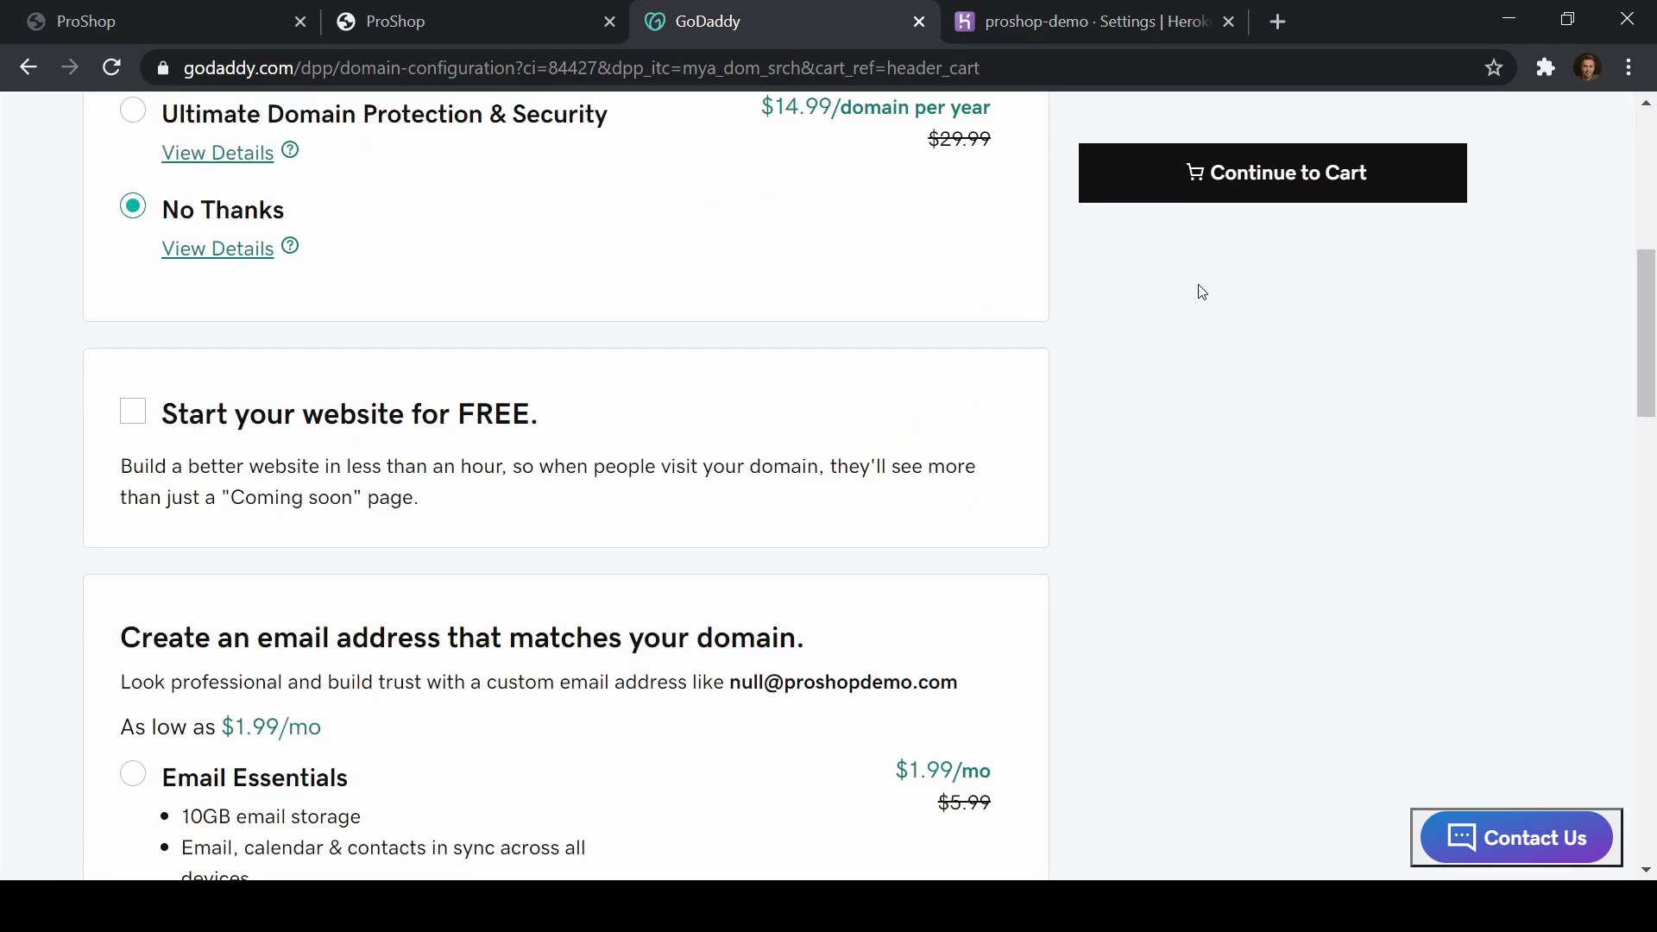
{"action": "scroll", "coordinate": [1198, 288], "scroll_direction": "up", "scroll_amount": 5}
{"action": "left_click", "coordinate": [1274, 183]}
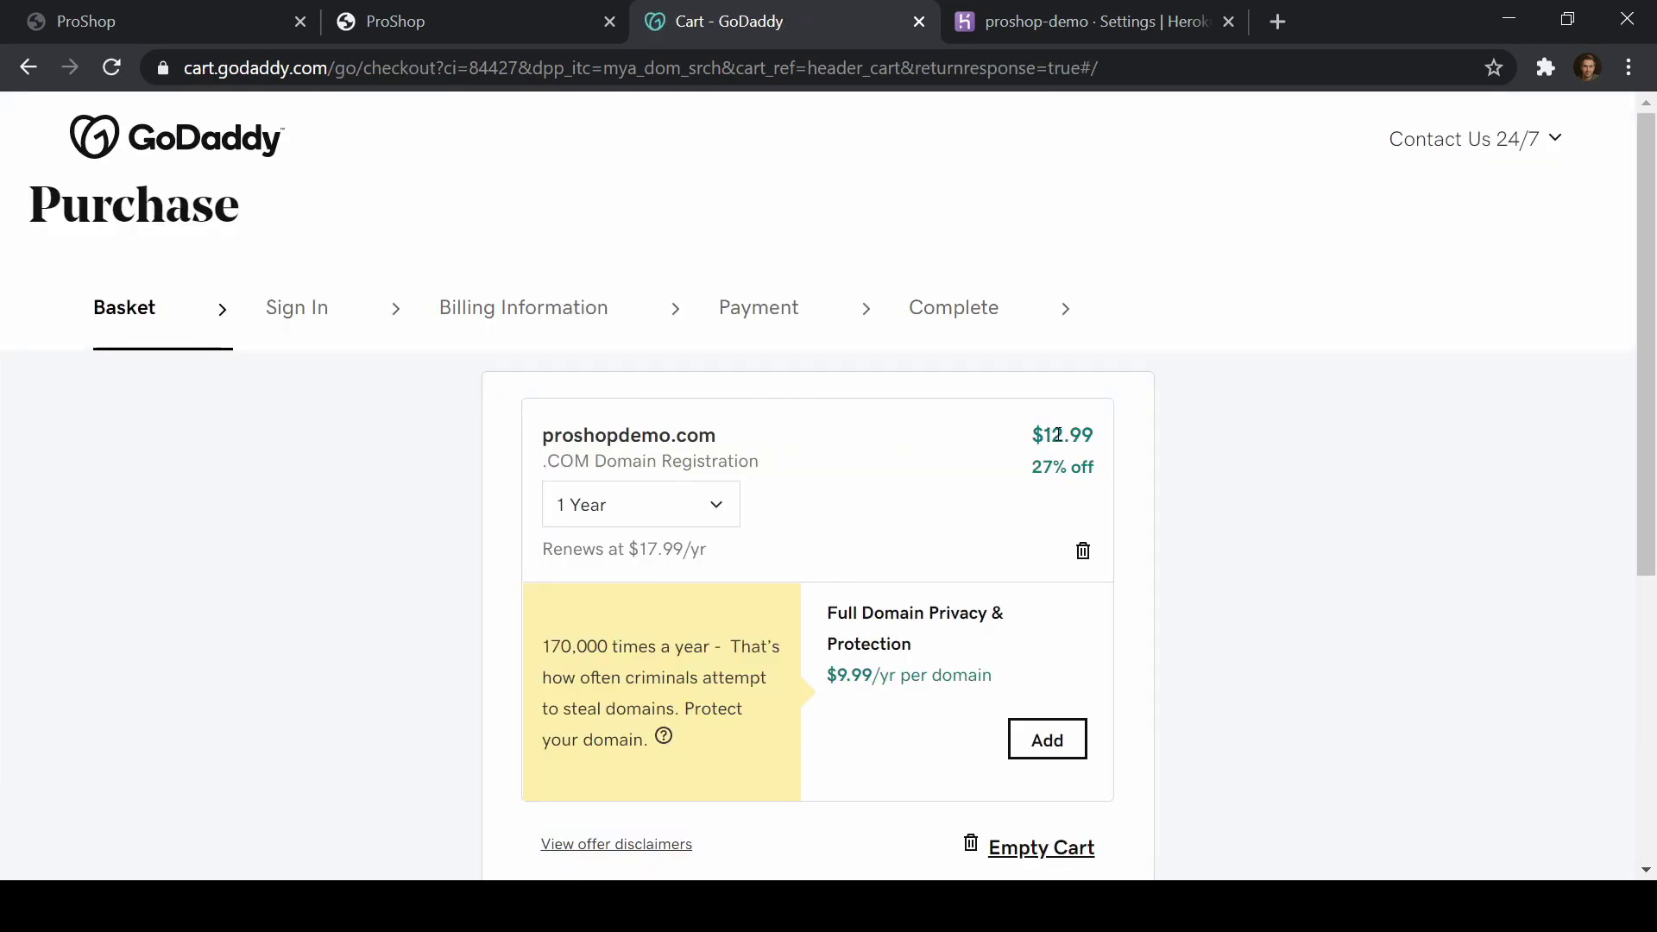
Step: Check out and buy proshopdemo.com, paying the $14.28 total by PayPal
{"action": "scroll", "coordinate": [1057, 434], "scroll_direction": "down", "scroll_amount": 5}
{"action": "left_click", "coordinate": [804, 662]}
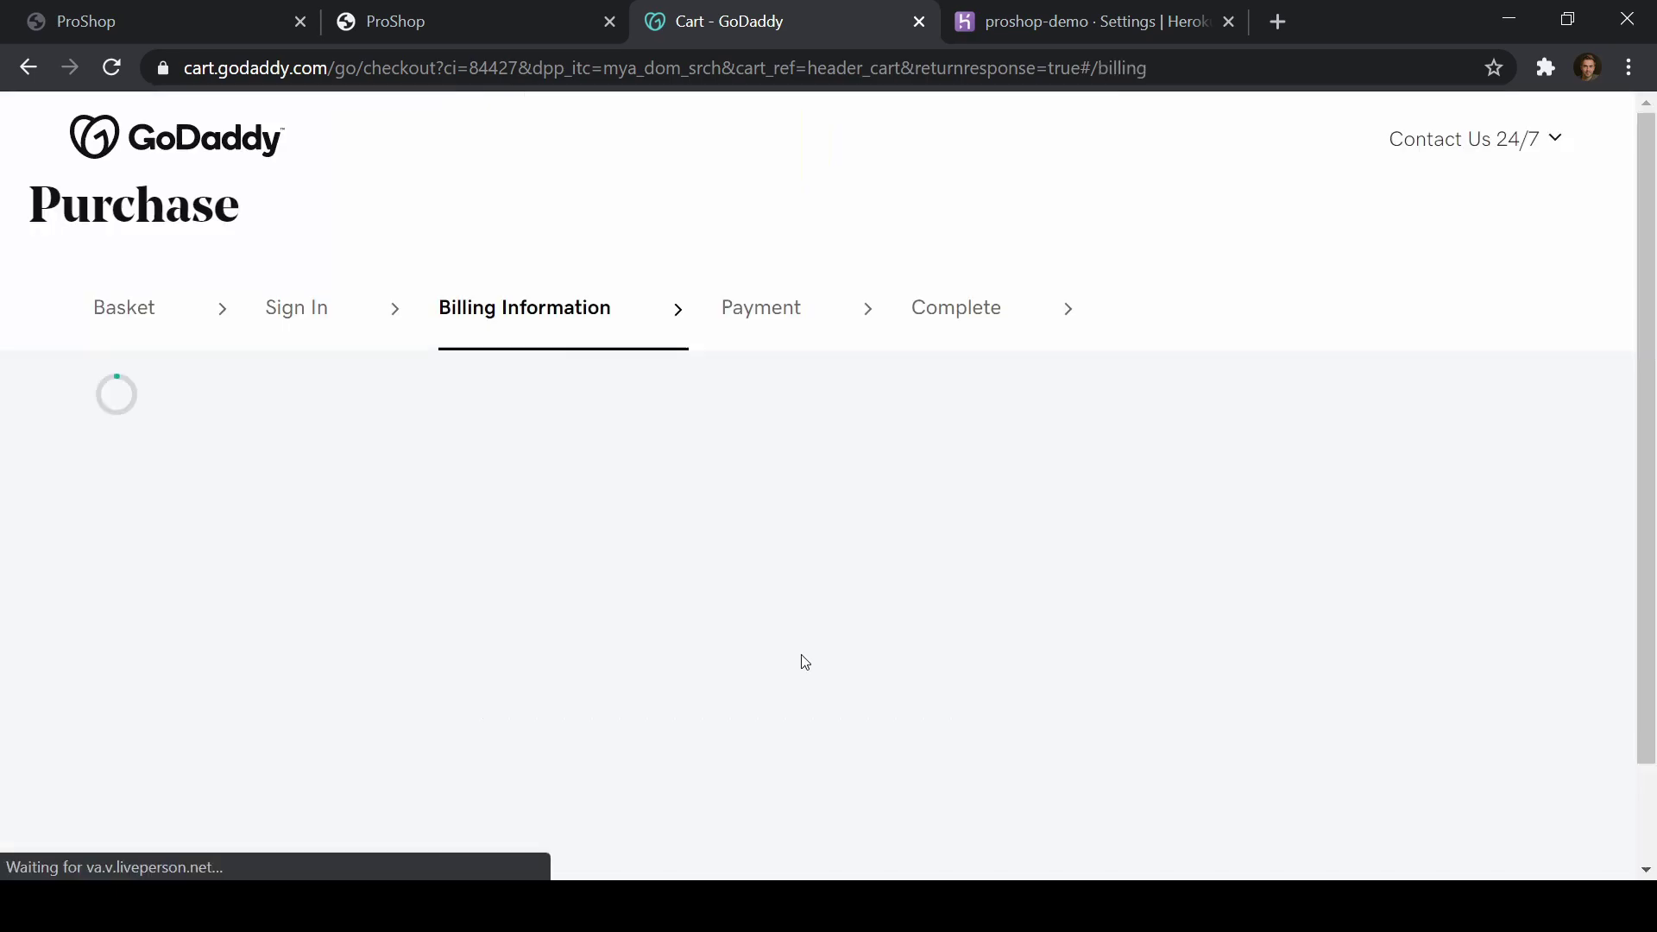
{"action": "scroll", "coordinate": [872, 544], "scroll_direction": "down", "scroll_amount": 3}
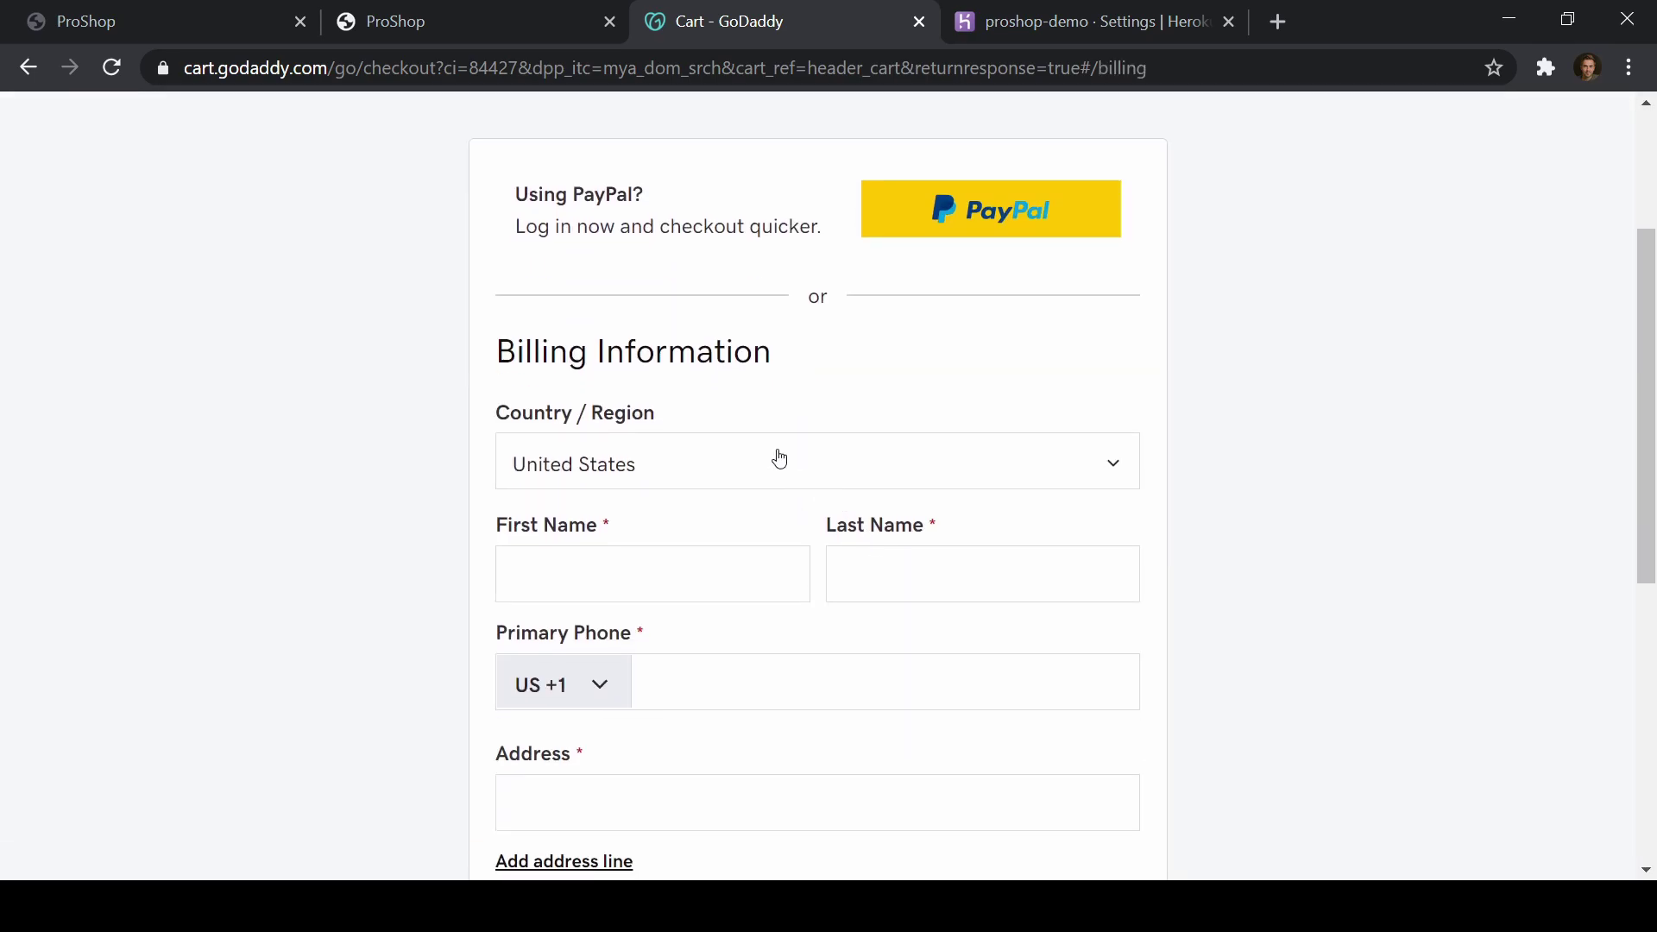
{"action": "scroll", "coordinate": [733, 462], "scroll_direction": "down", "scroll_amount": 5}
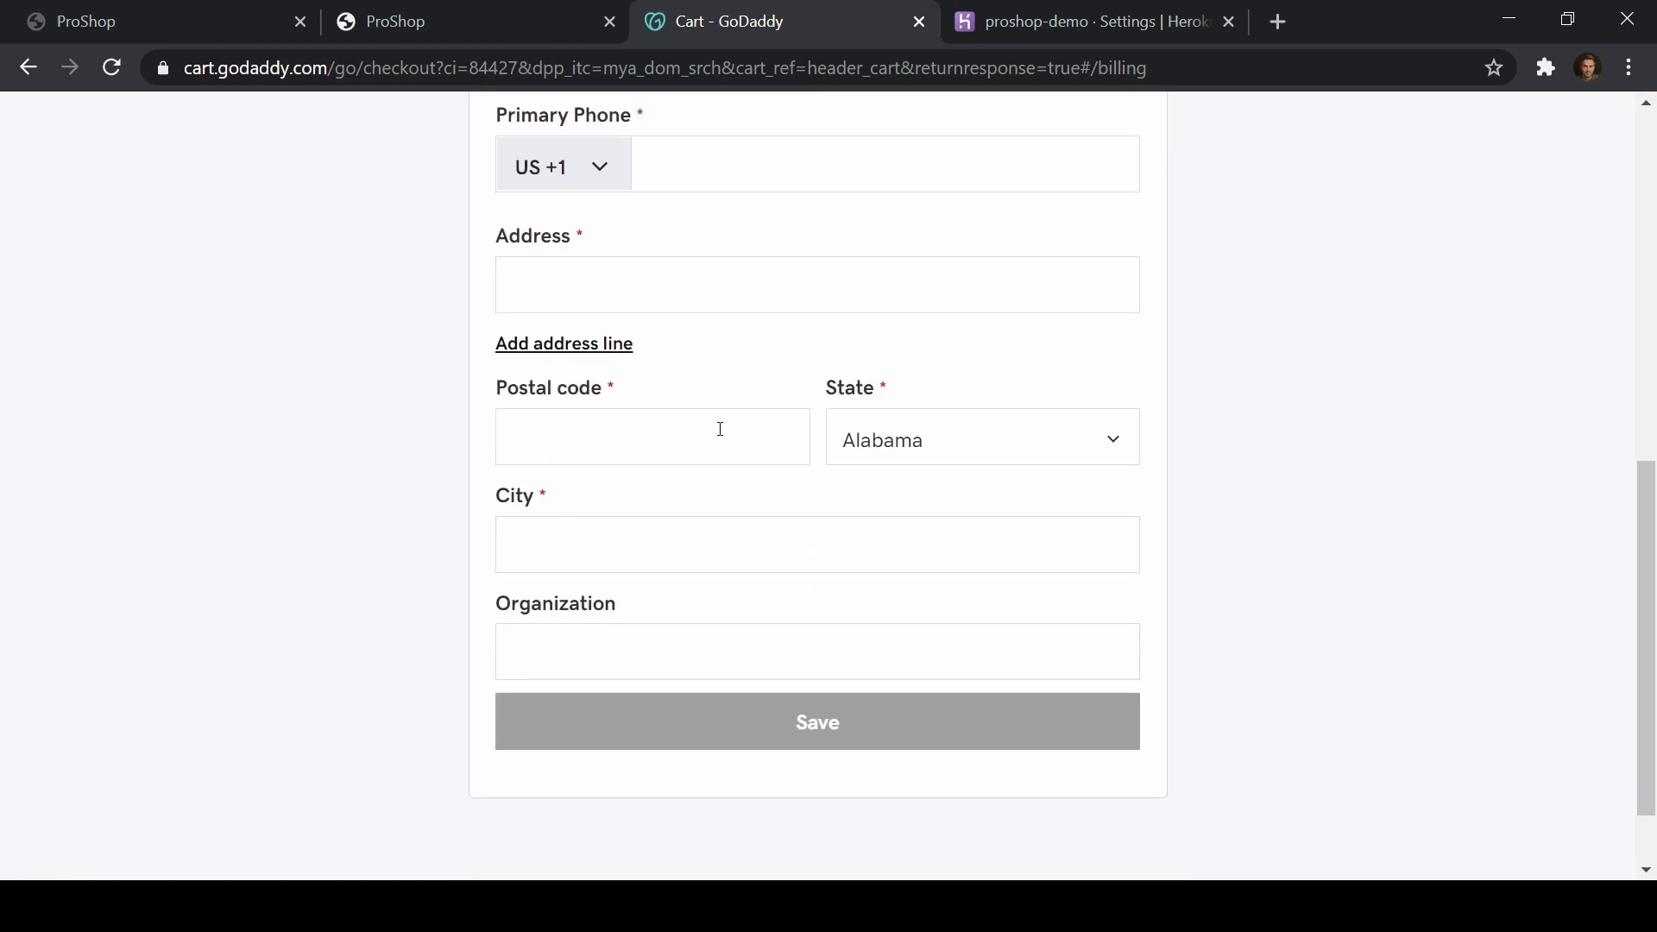
{"action": "scroll", "coordinate": [719, 432], "scroll_direction": "up", "scroll_amount": 3}
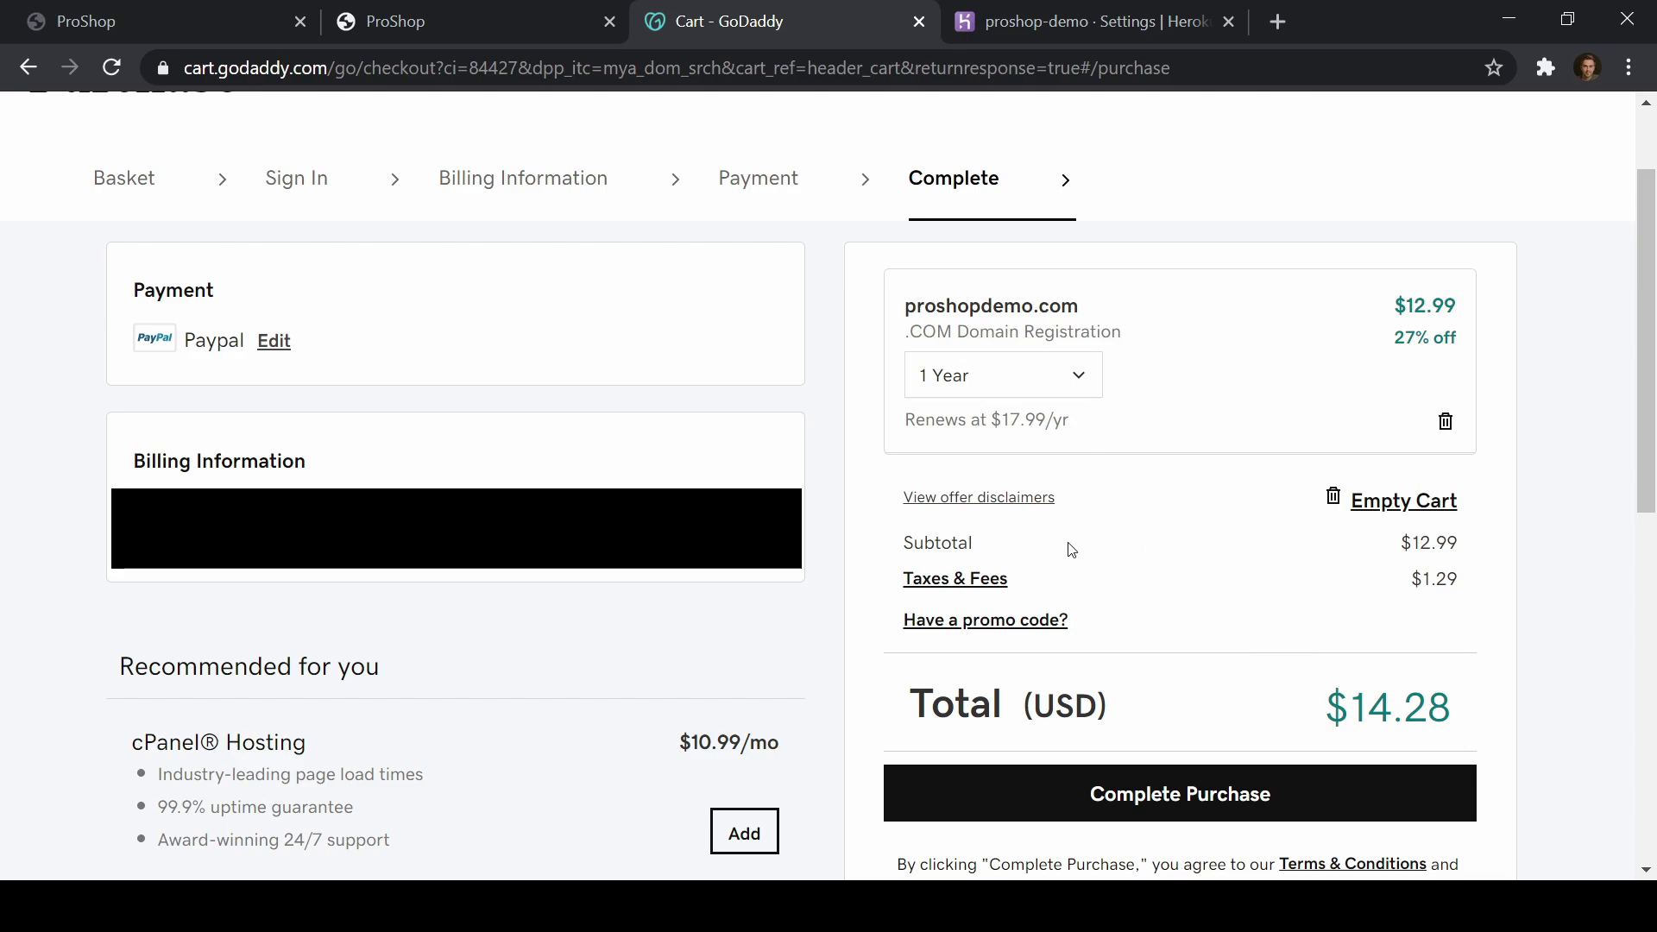
{"action": "left_click", "coordinate": [1144, 797]}
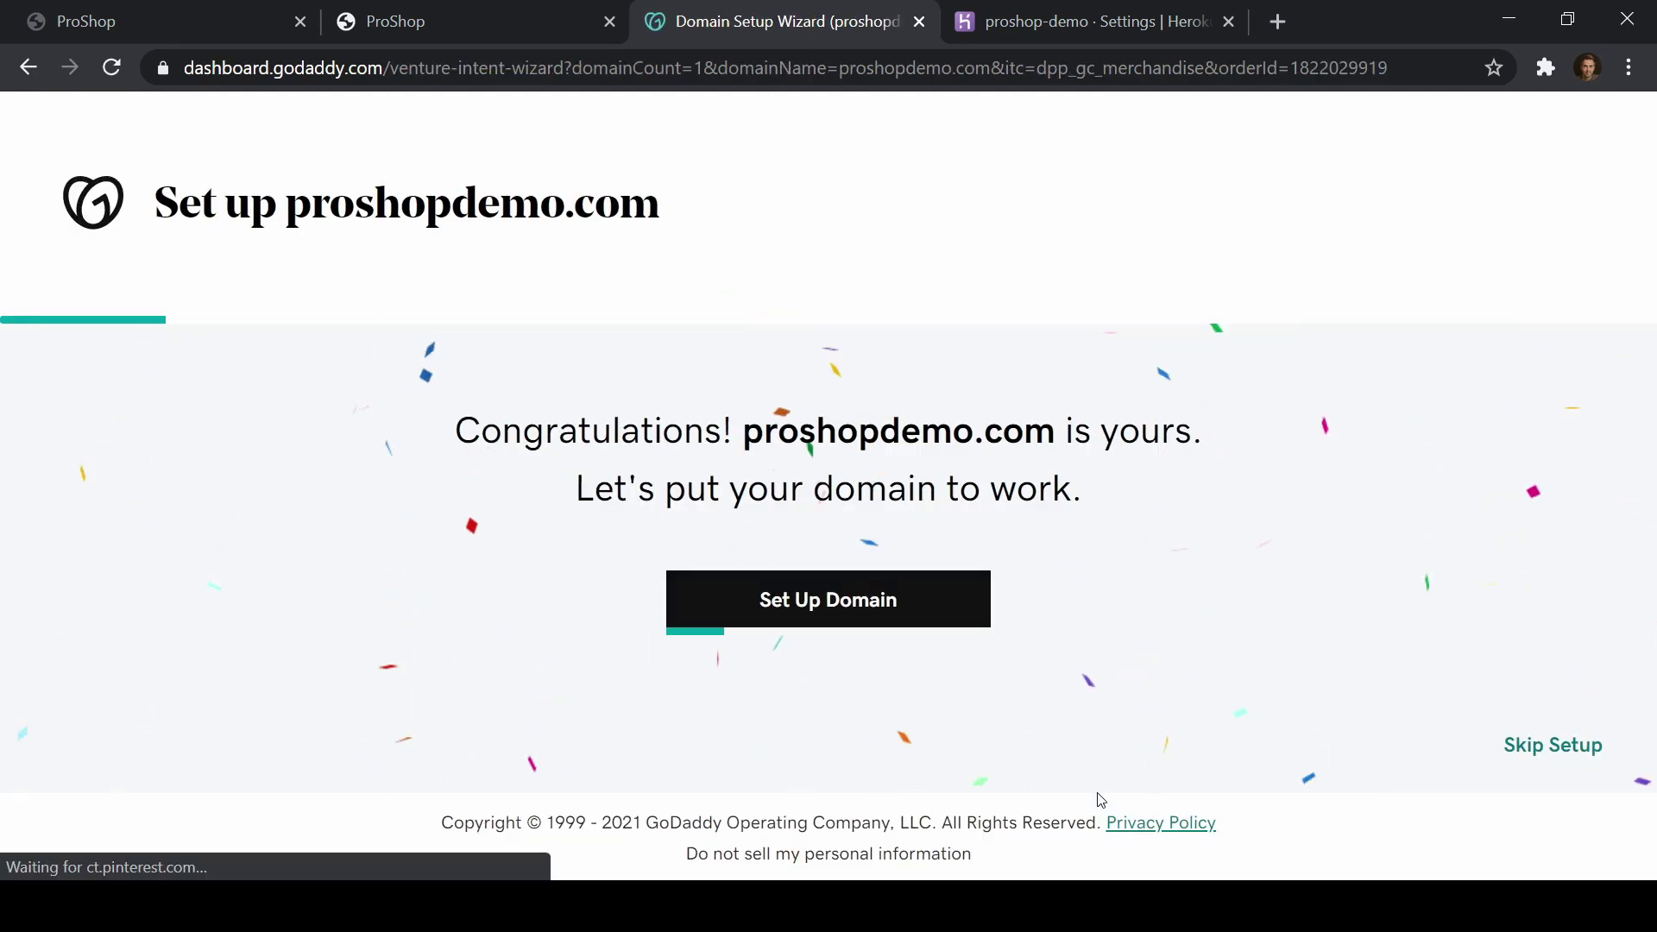
Step: Load godaddy.com and choose My Products from the account menu
{"action": "left_click", "coordinate": [440, 69]}
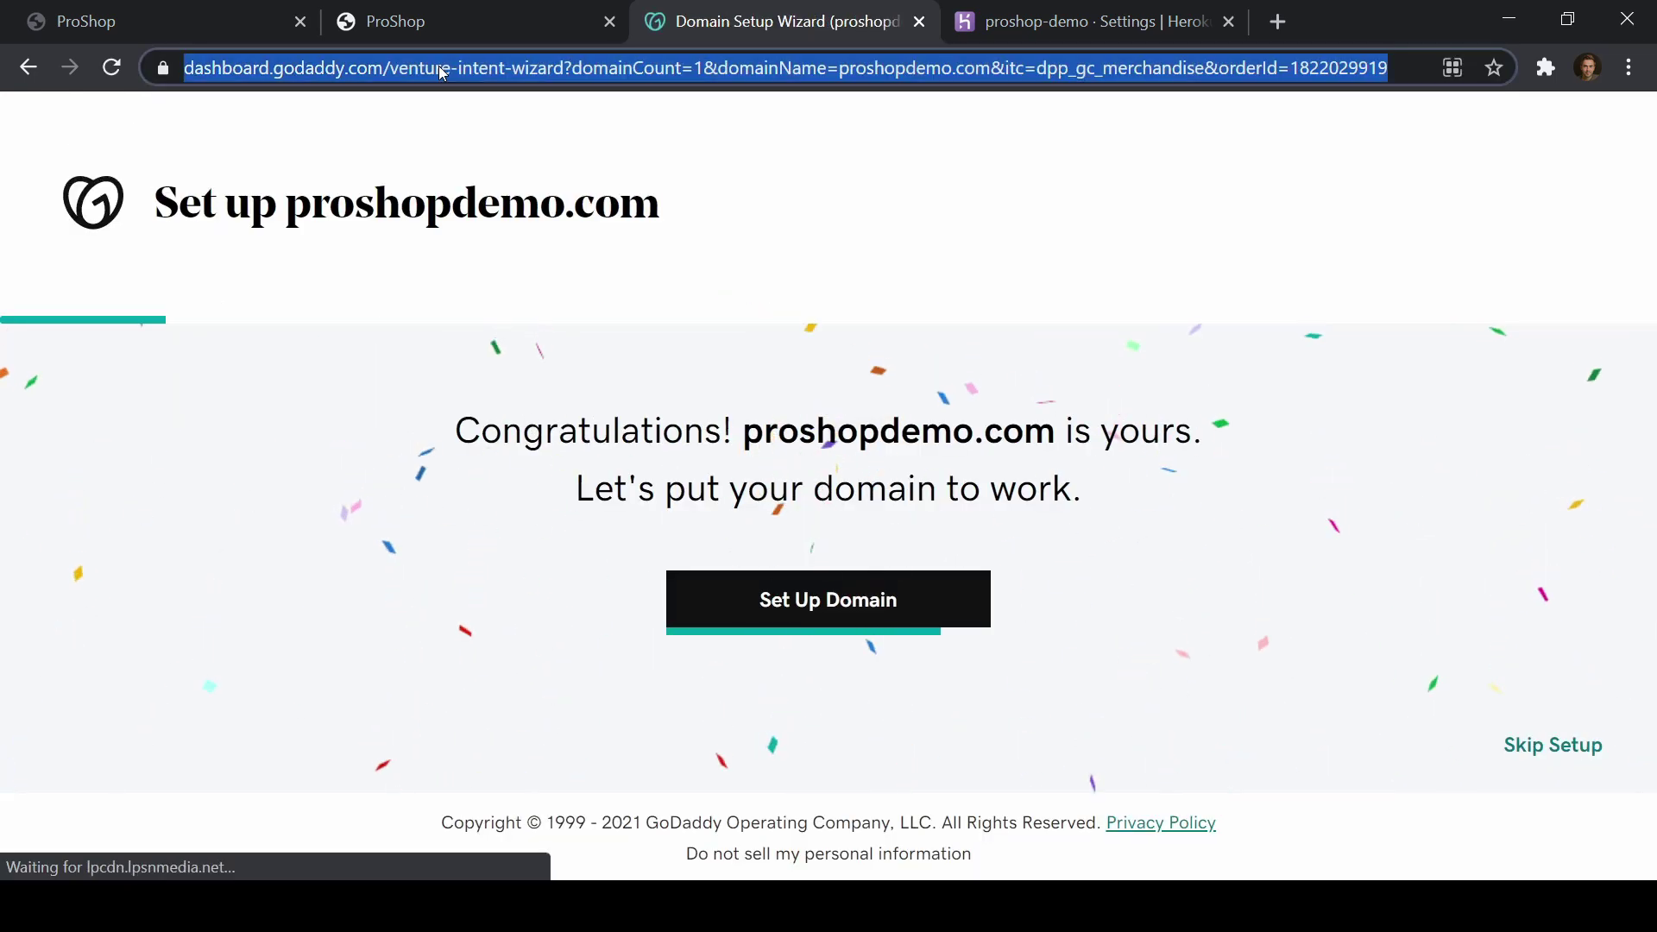
{"action": "type", "text": "godaddy"}
{"action": "key", "text": "Return"}
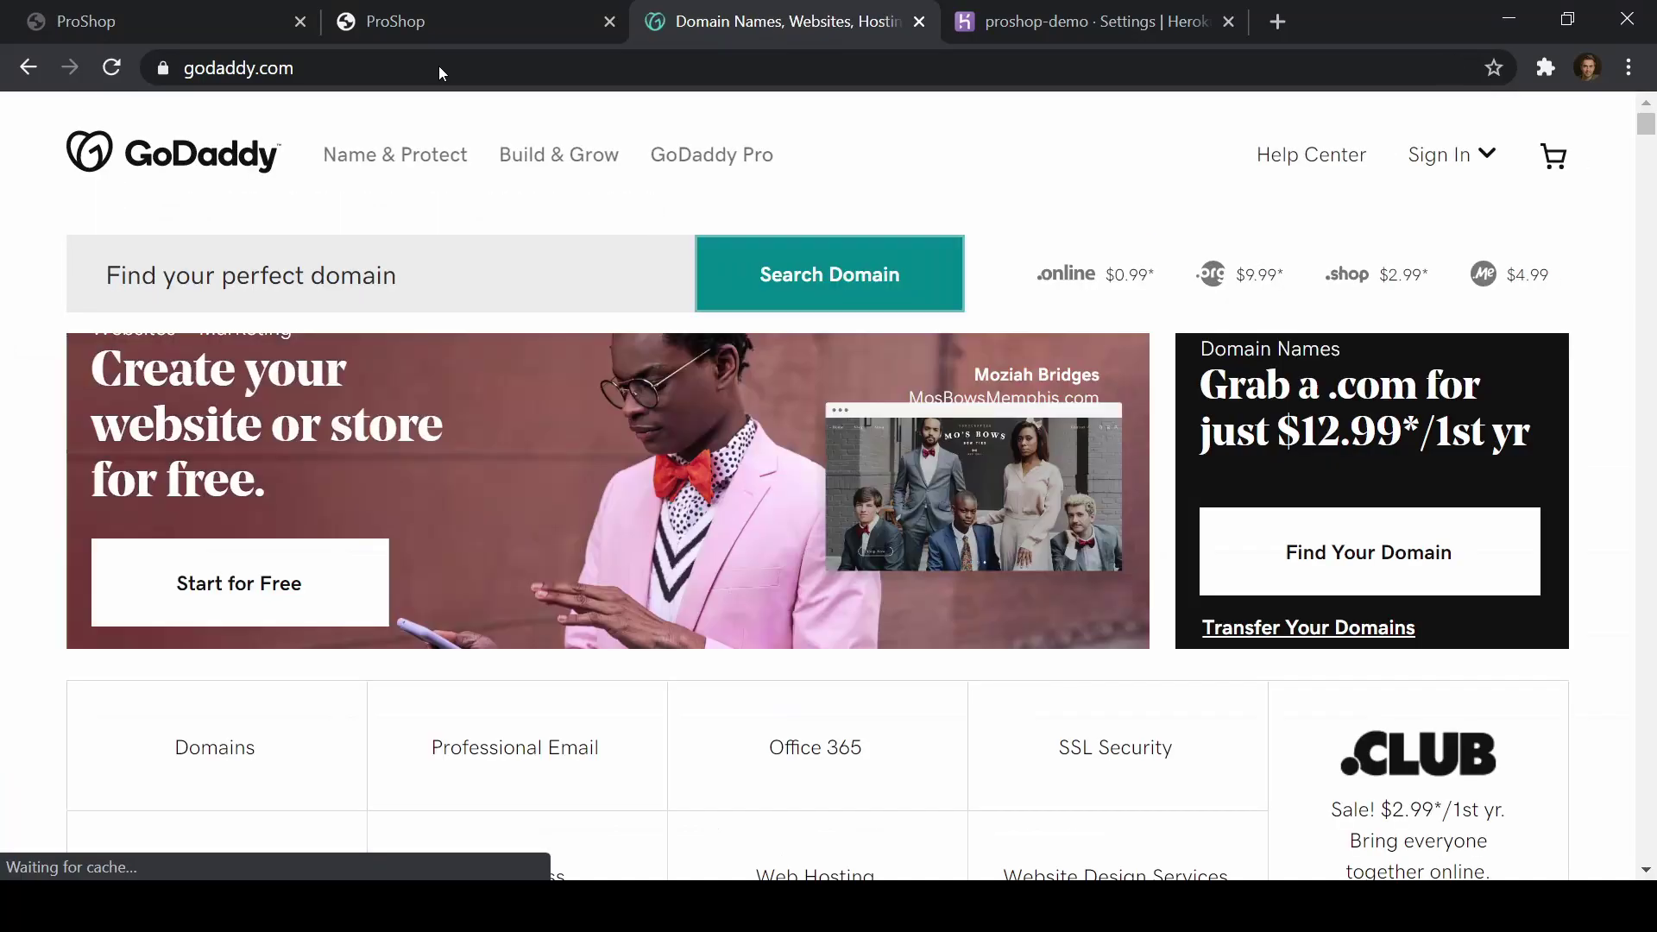
{"action": "scroll", "coordinate": [649, 226], "scroll_direction": "down", "scroll_amount": 6}
{"action": "scroll", "coordinate": [648, 226], "scroll_direction": "up", "scroll_amount": 6}
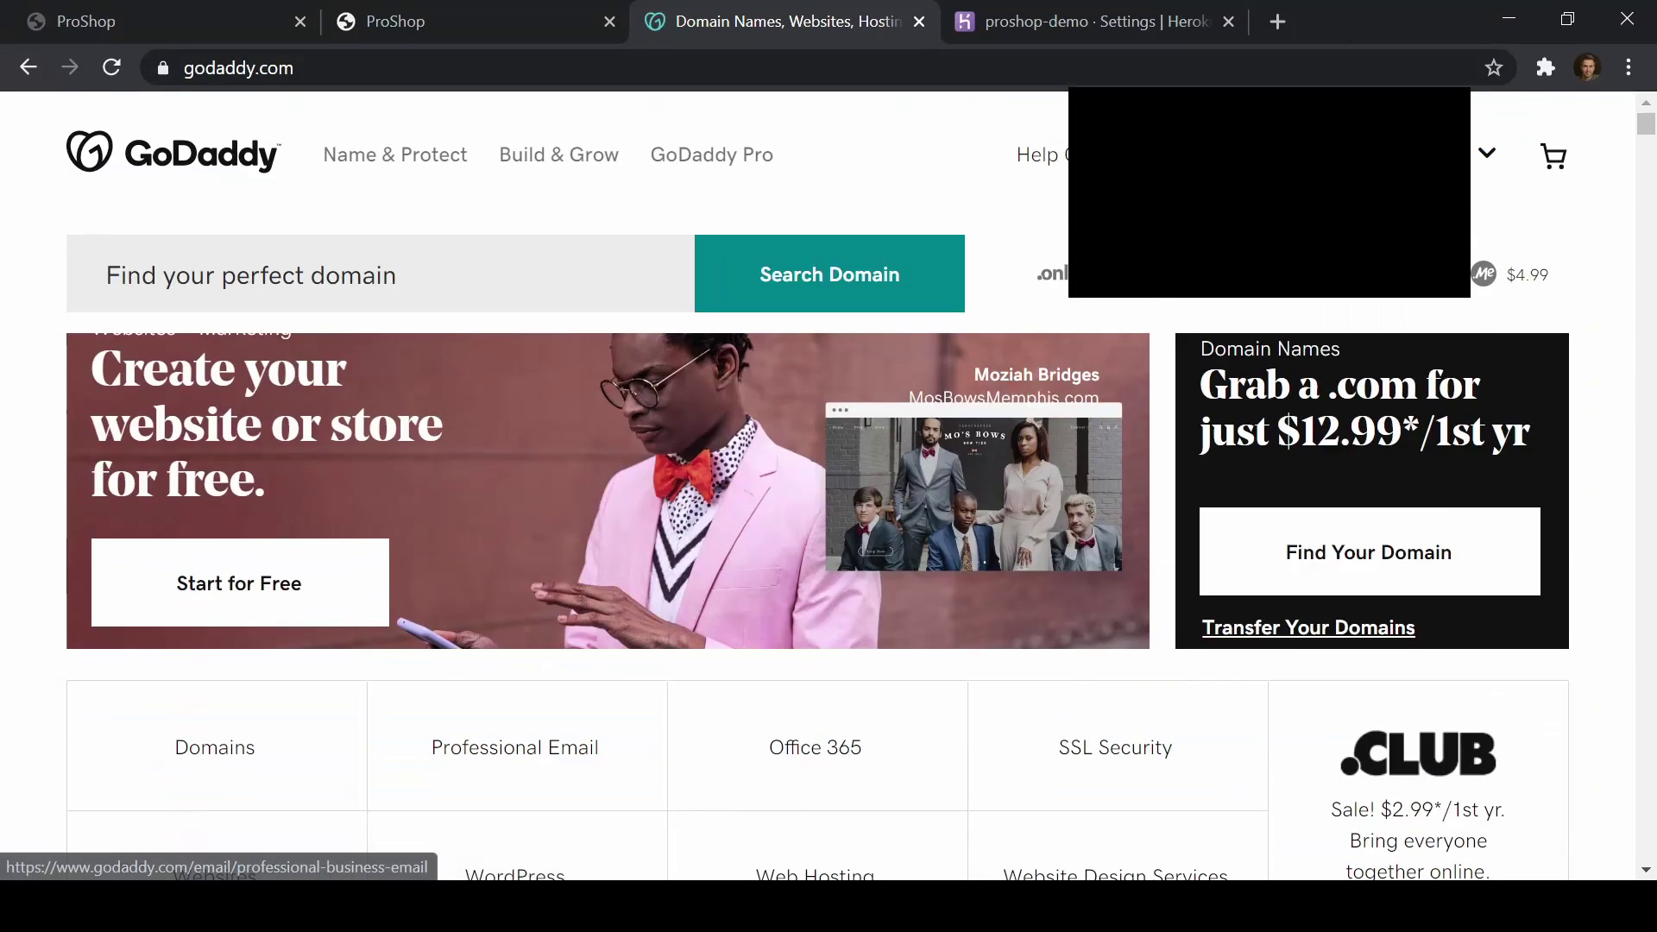
{"action": "left_click", "coordinate": [1501, 154]}
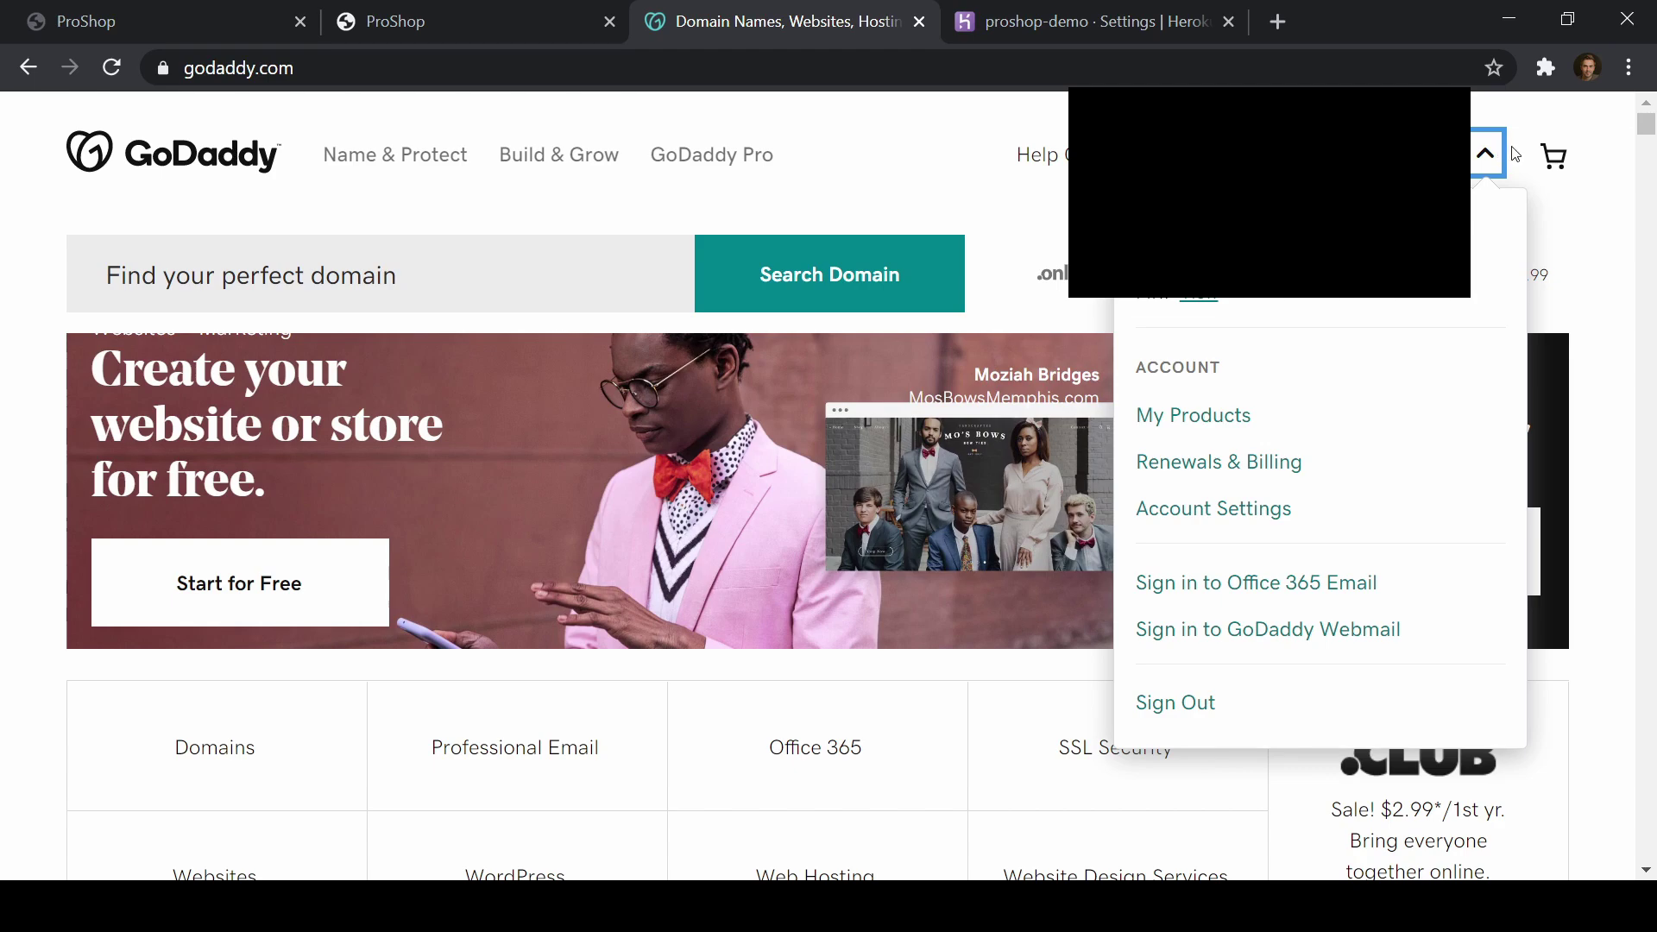
{"action": "left_click", "coordinate": [1212, 423]}
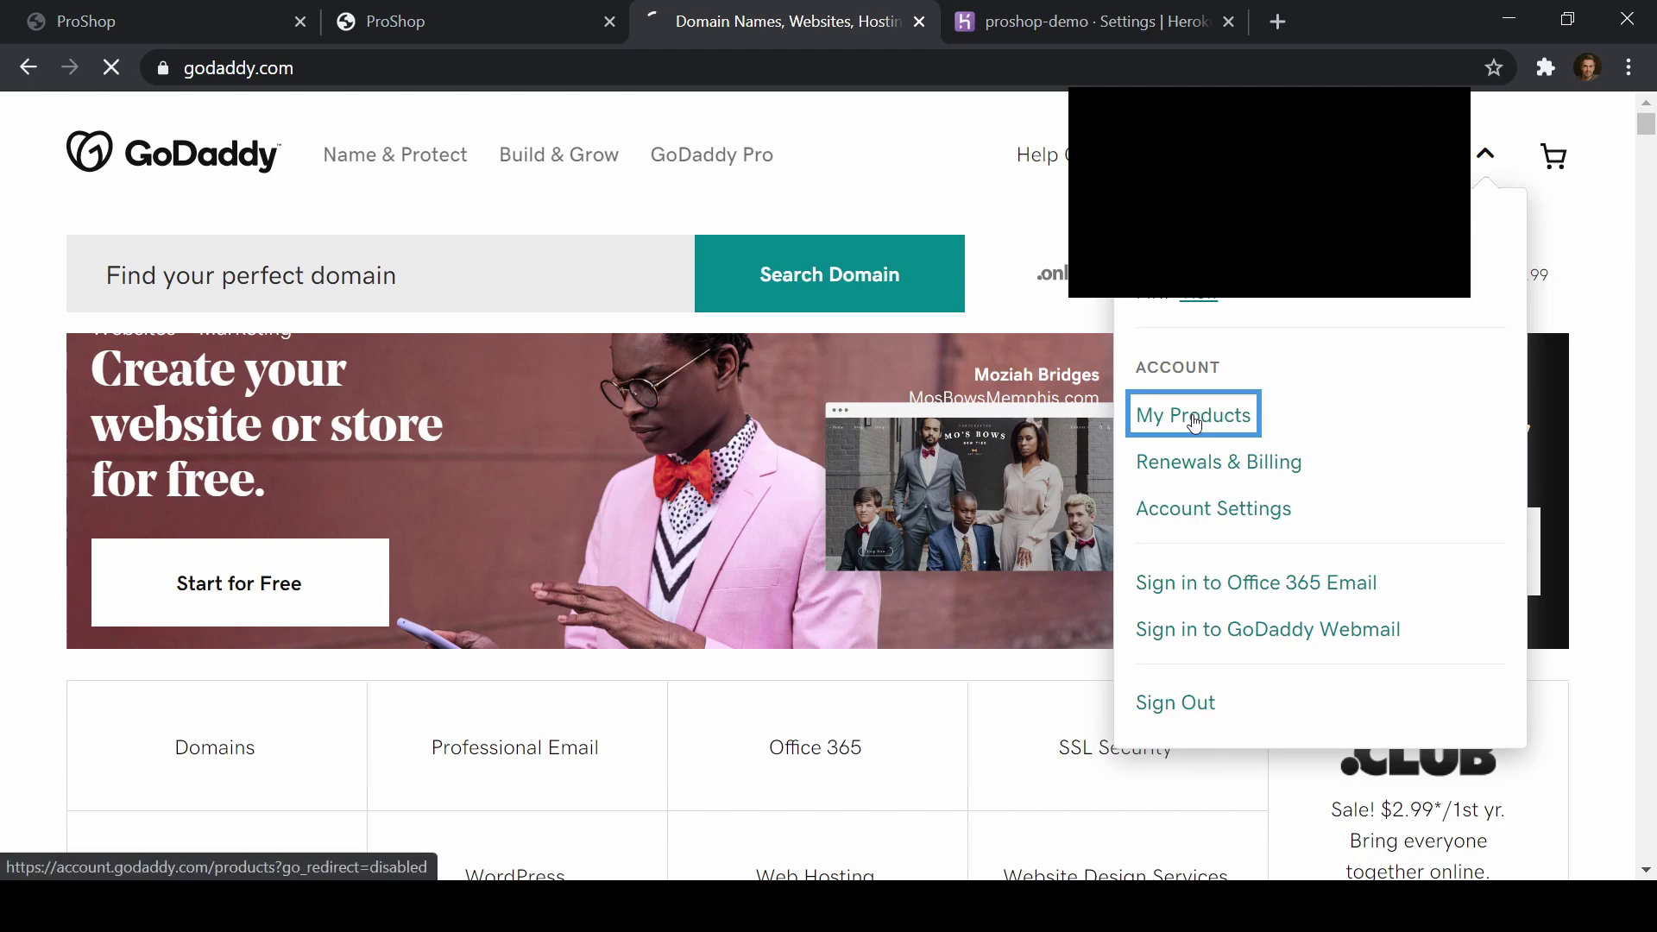
{"action": "scroll", "coordinate": [491, 362], "scroll_direction": "down", "scroll_amount": 3}
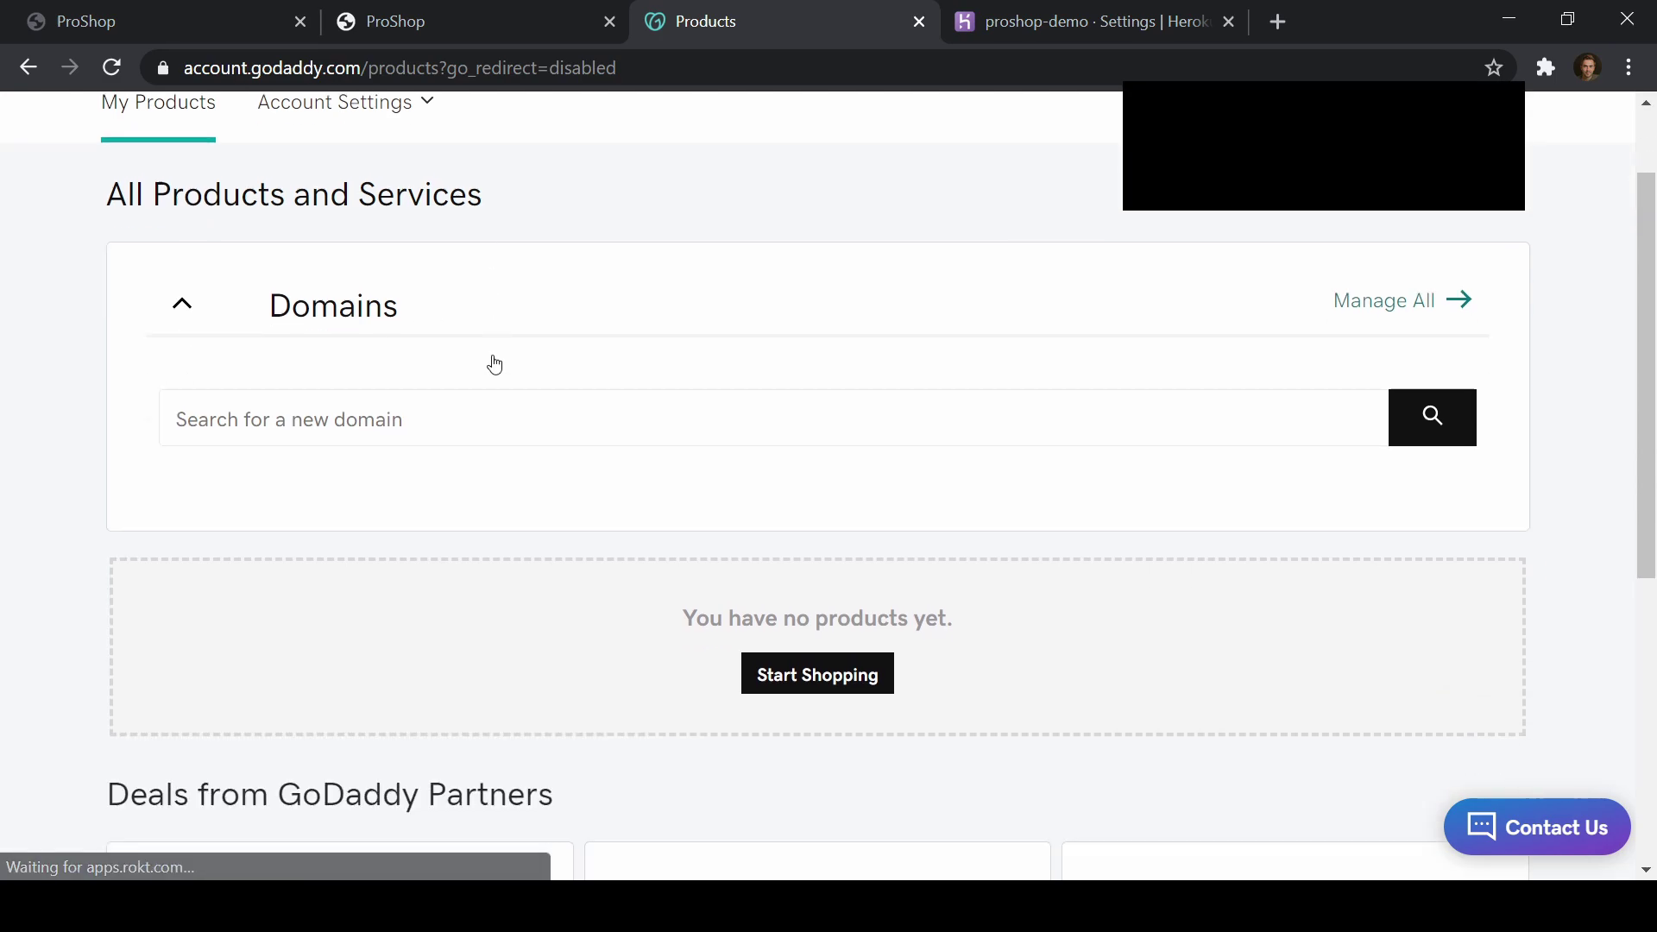
{"action": "scroll", "coordinate": [483, 395], "scroll_direction": "up", "scroll_amount": 3}
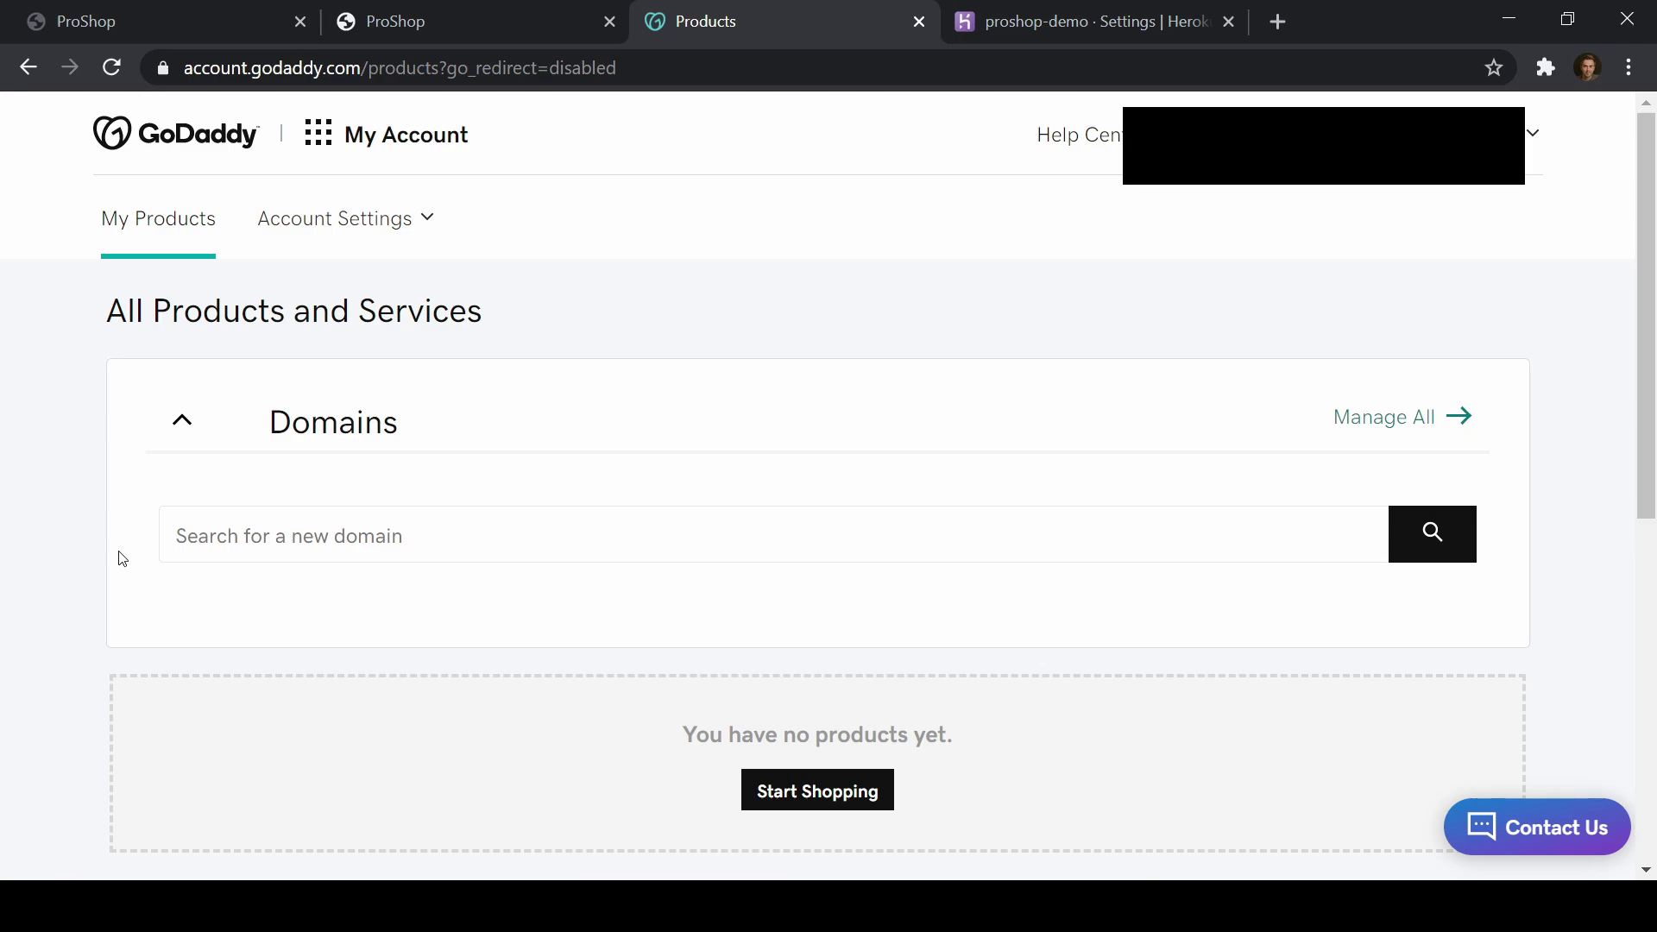
Step: Paste proshopdemo.com into the domain search, run it, then go back
{"action": "left_click", "coordinate": [222, 532]}
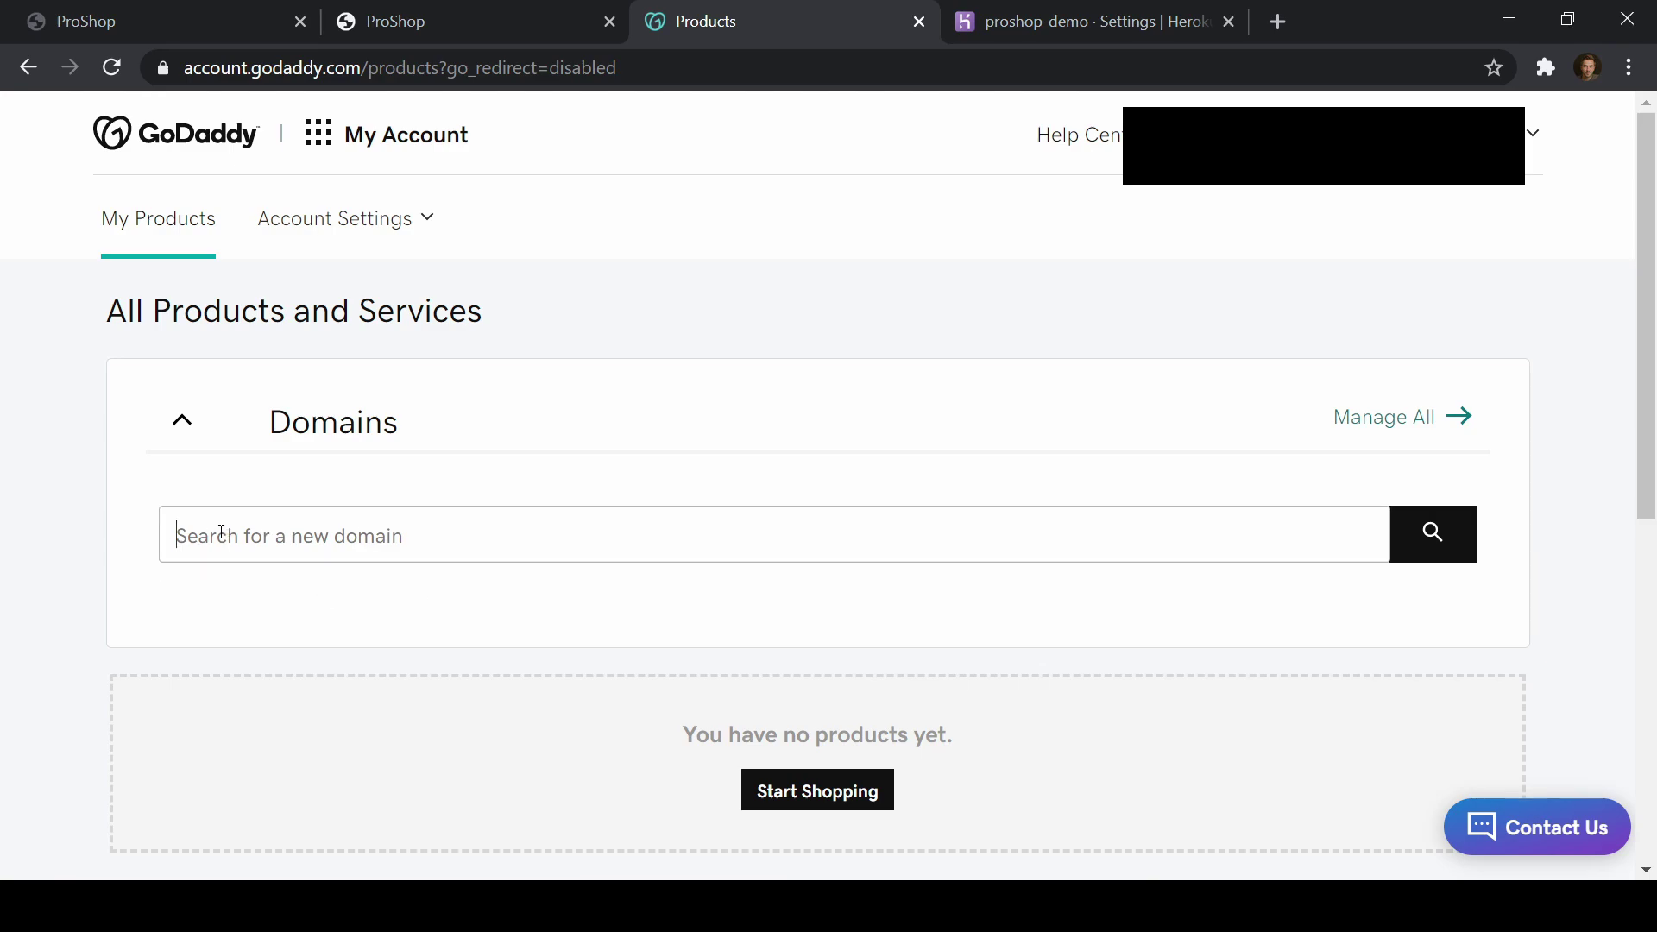
{"action": "type", "text": "proshopdemo.com"}
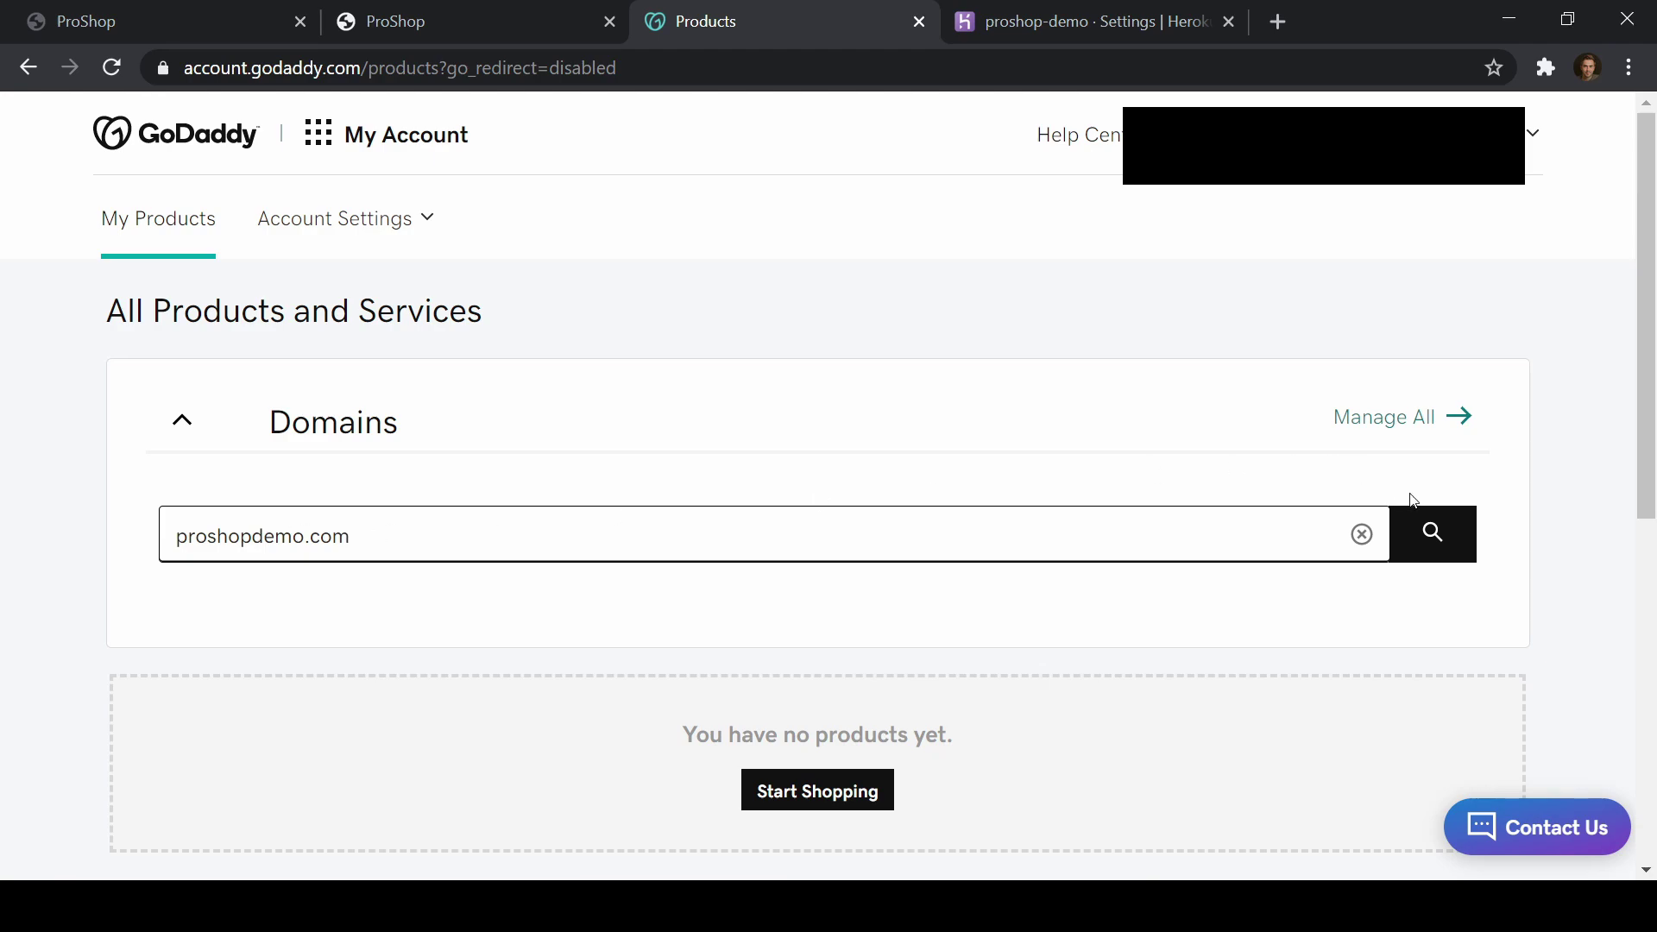
{"action": "left_click", "coordinate": [1430, 533]}
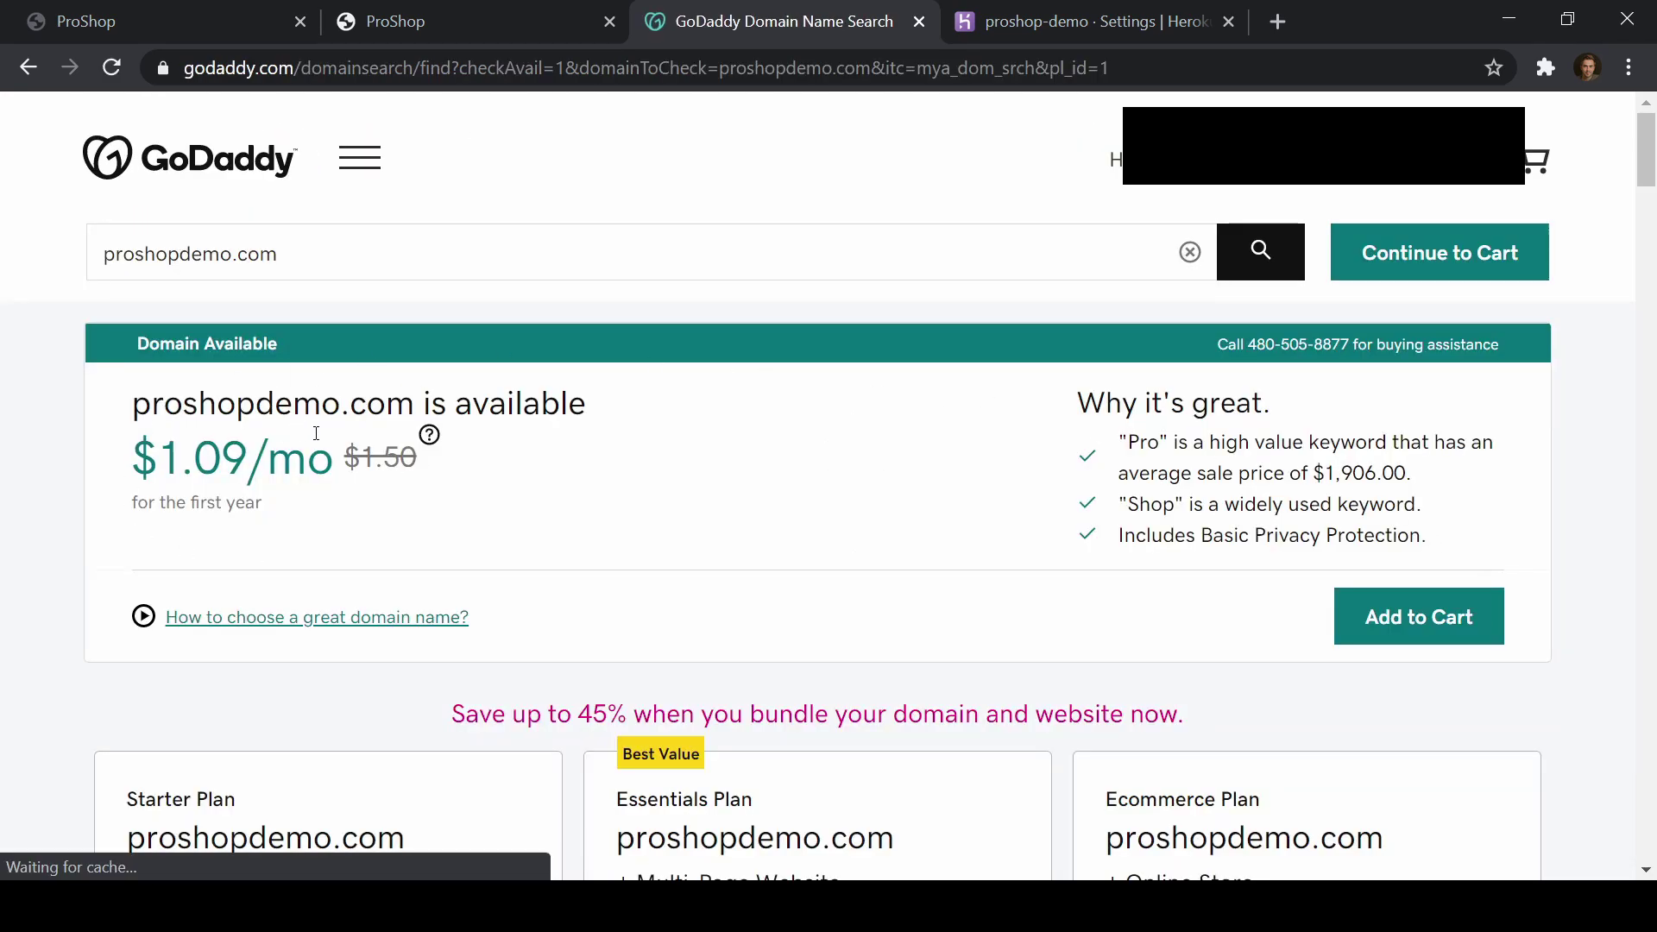
{"action": "left_click", "coordinate": [28, 67]}
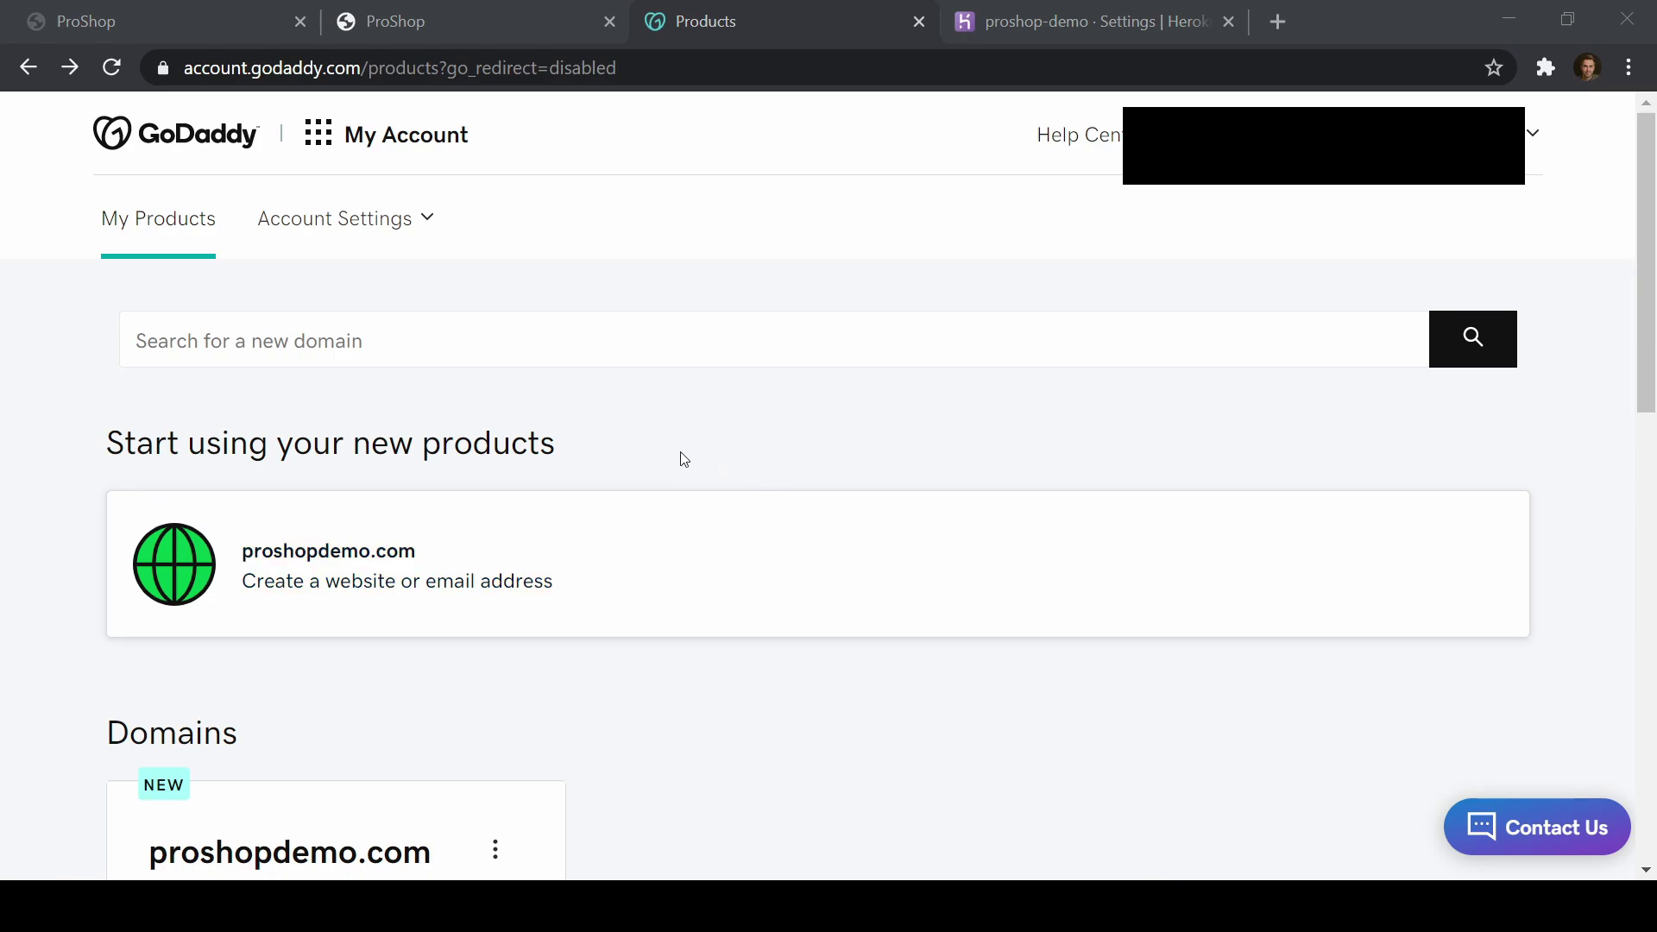
{"action": "scroll", "coordinate": [551, 429], "scroll_direction": "down", "scroll_amount": 5}
{"action": "scroll", "coordinate": [358, 421], "scroll_direction": "up", "scroll_amount": 5}
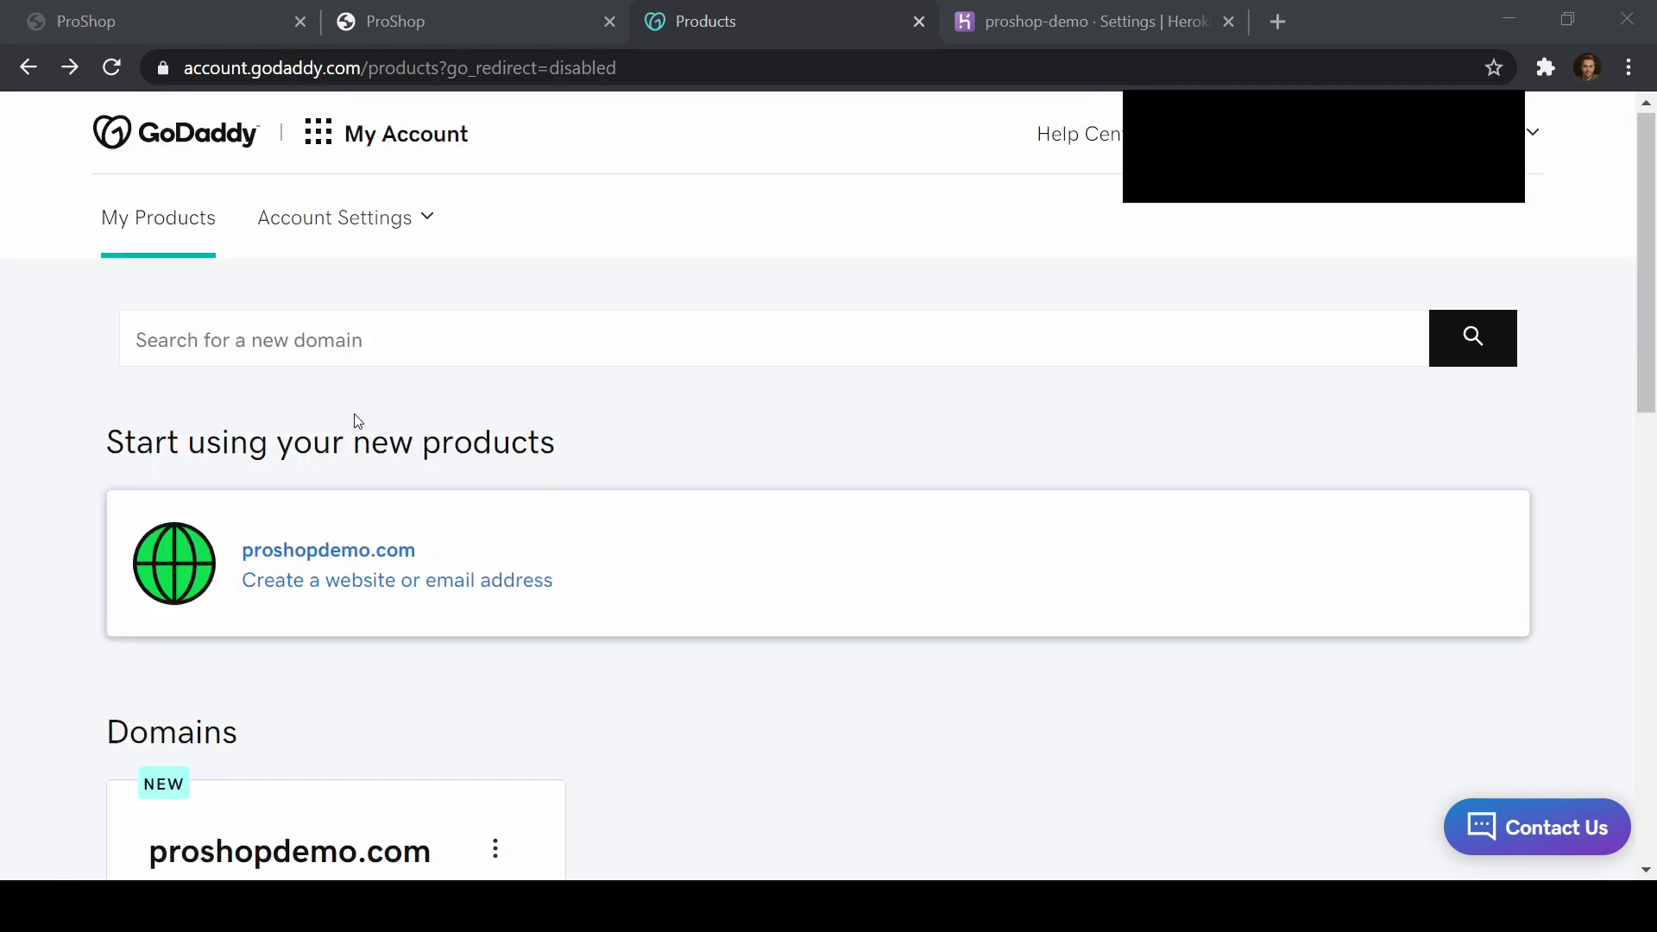
Step: Reload godaddy.com and open My Products to see the Domains section
{"action": "left_click", "coordinate": [287, 71]}
{"action": "type", "text": "god"}
{"action": "key", "text": "Return"}
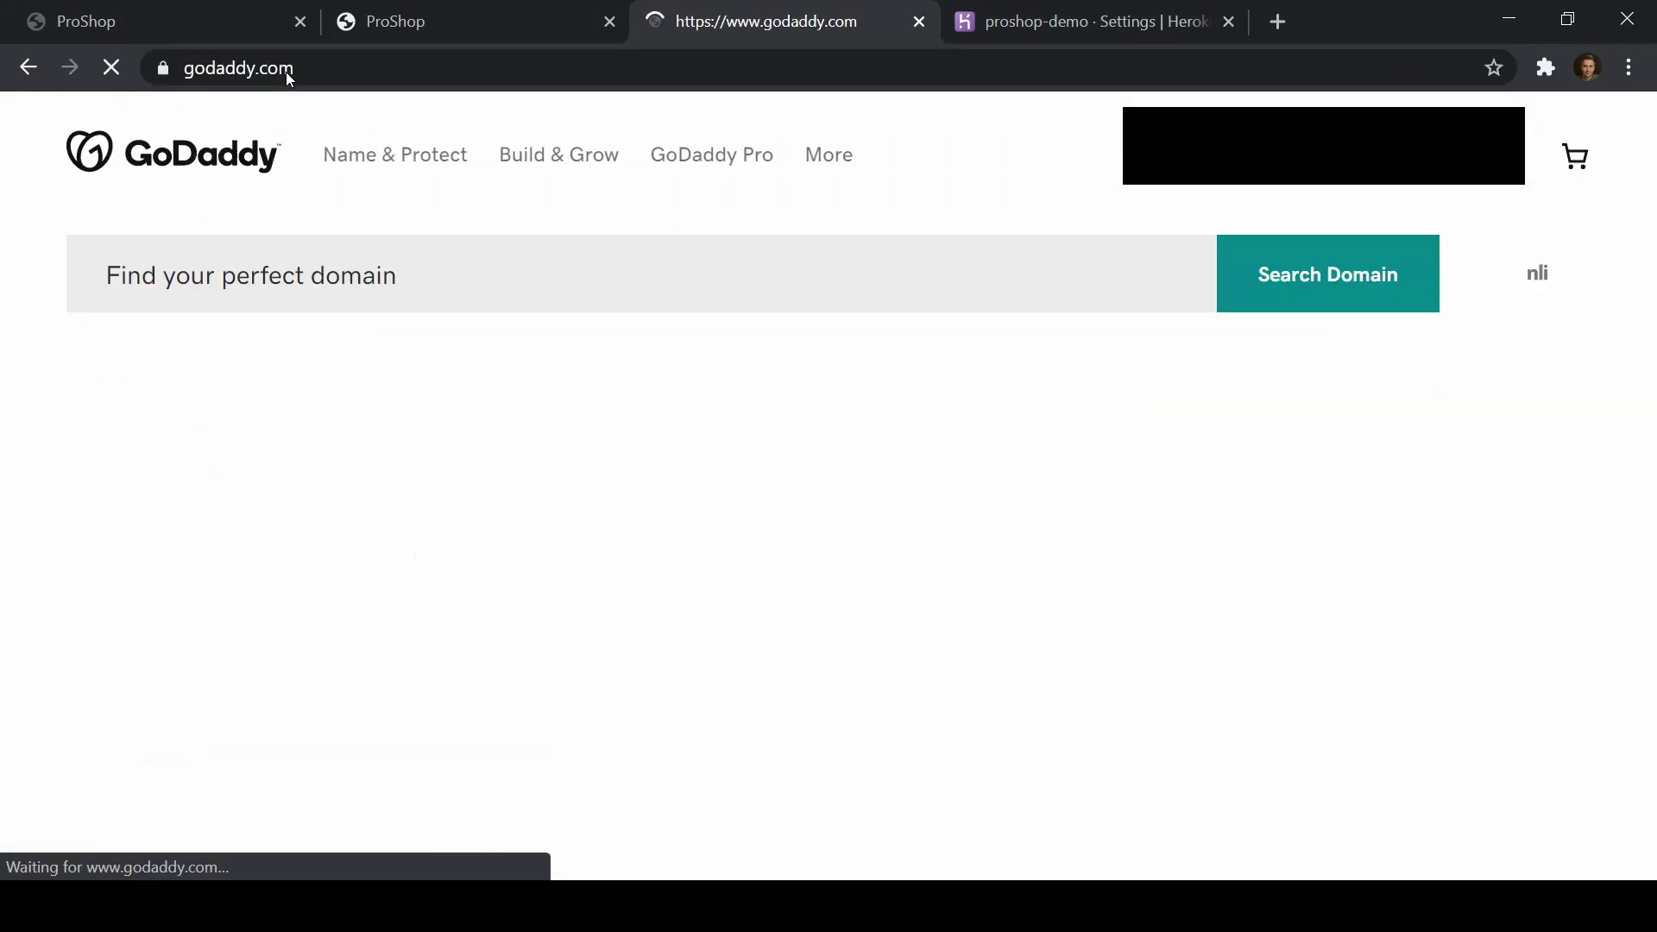
{"action": "left_click", "coordinate": [1328, 155]}
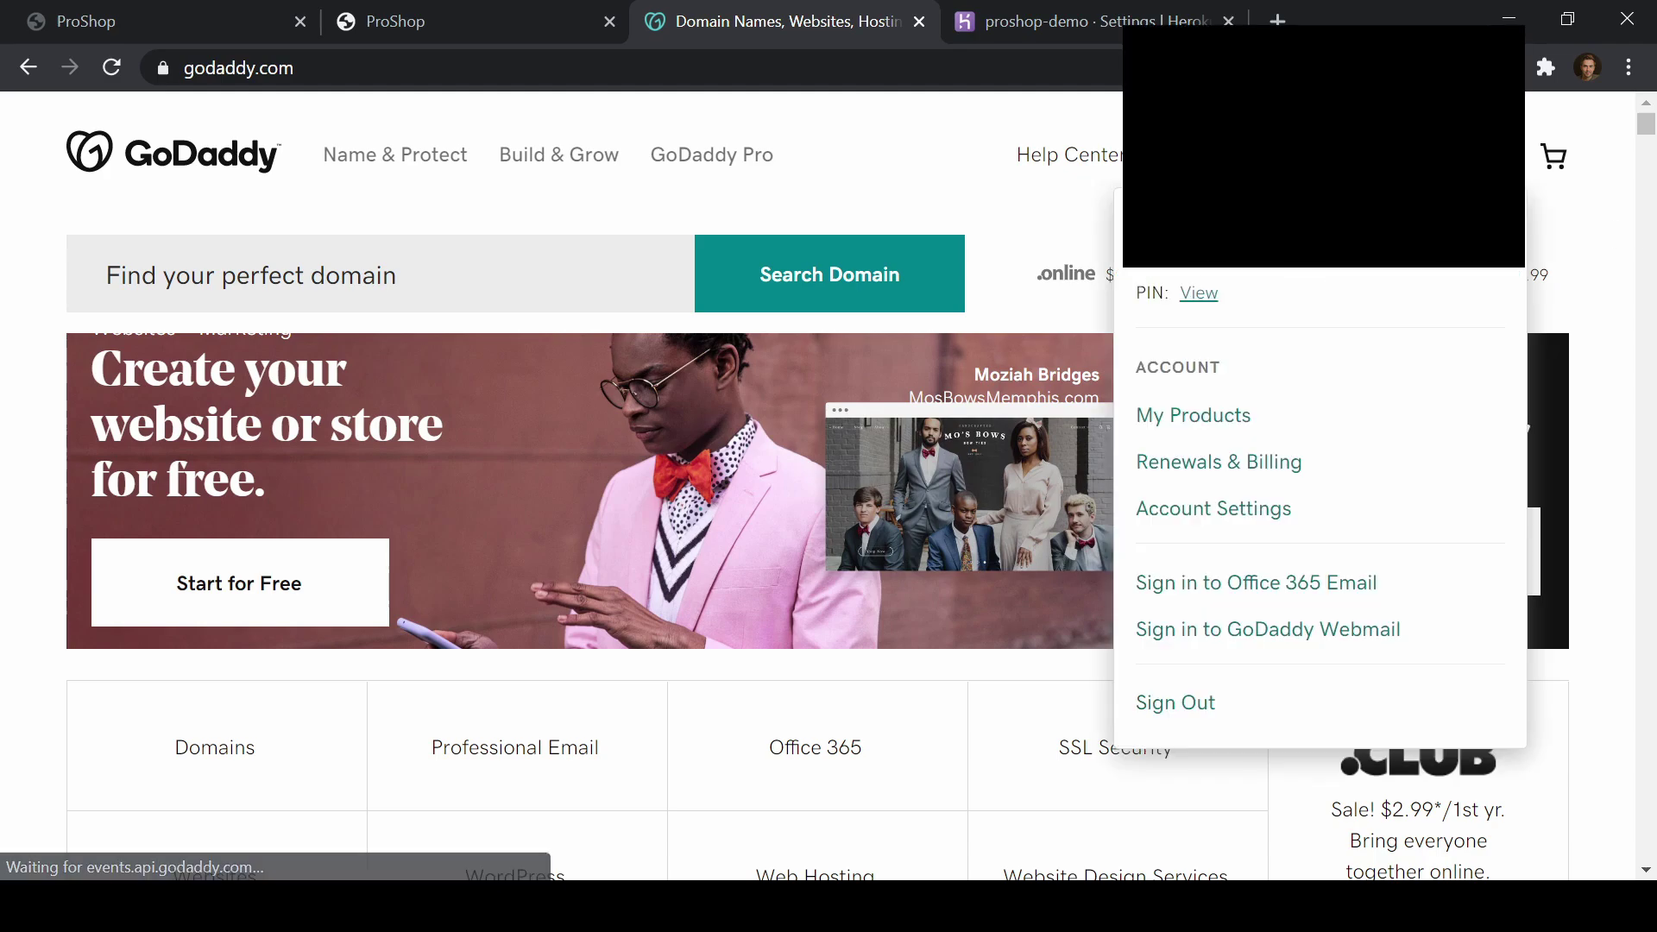
{"action": "left_click", "coordinate": [1204, 417]}
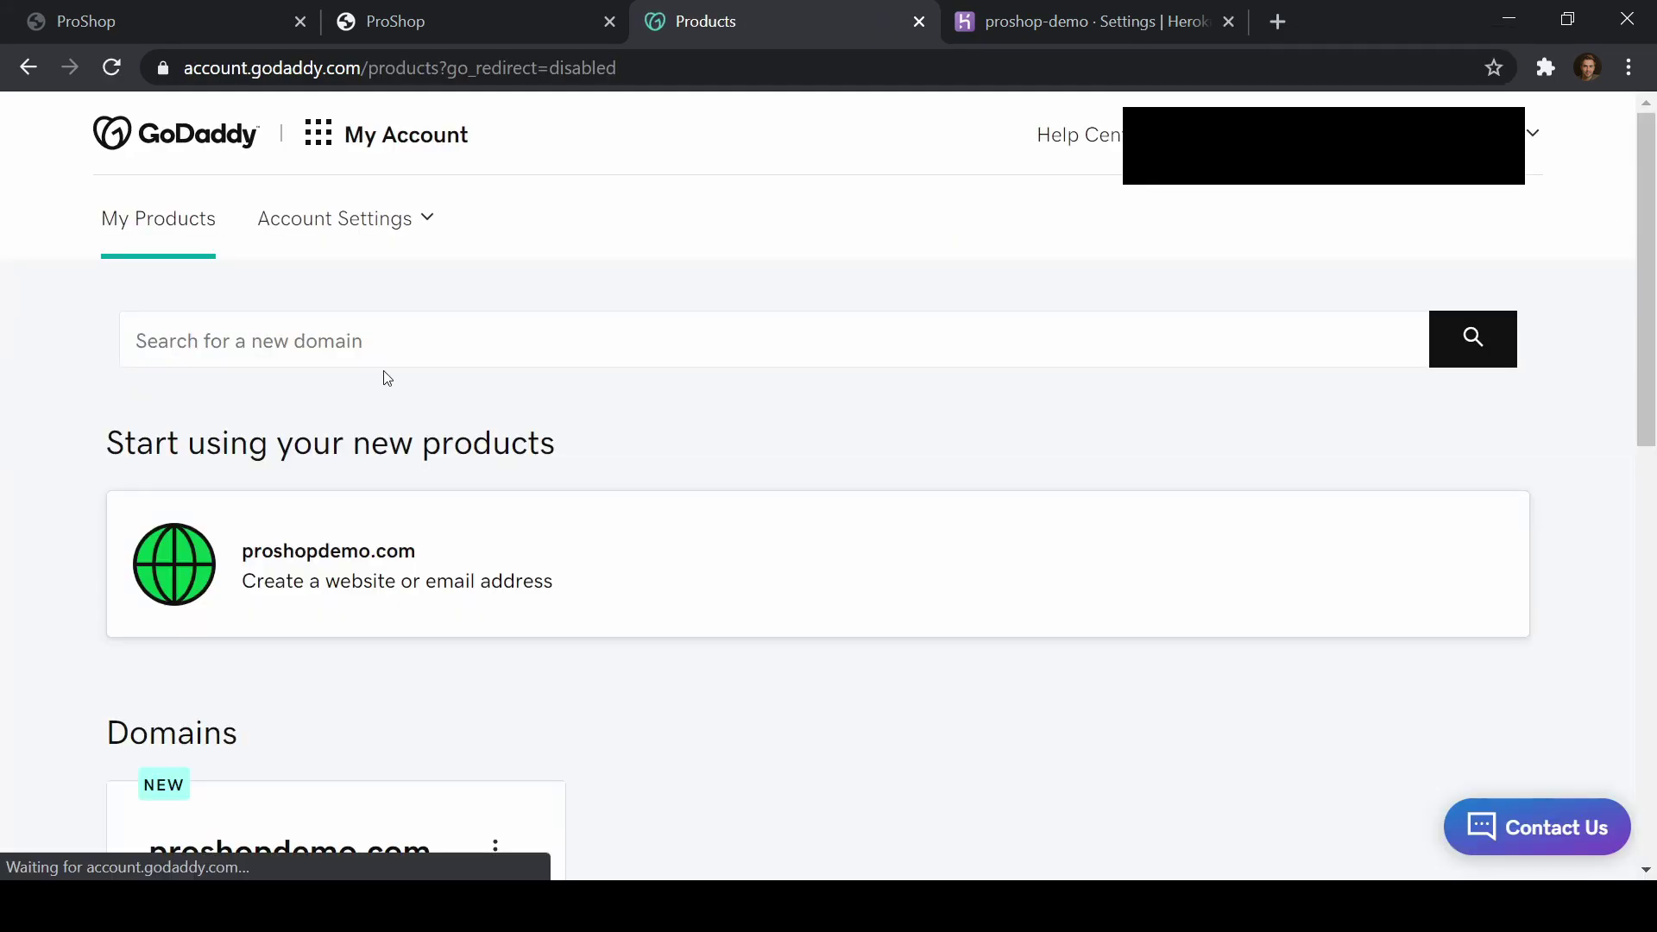
{"action": "scroll", "coordinate": [384, 376], "scroll_direction": "down", "scroll_amount": 4}
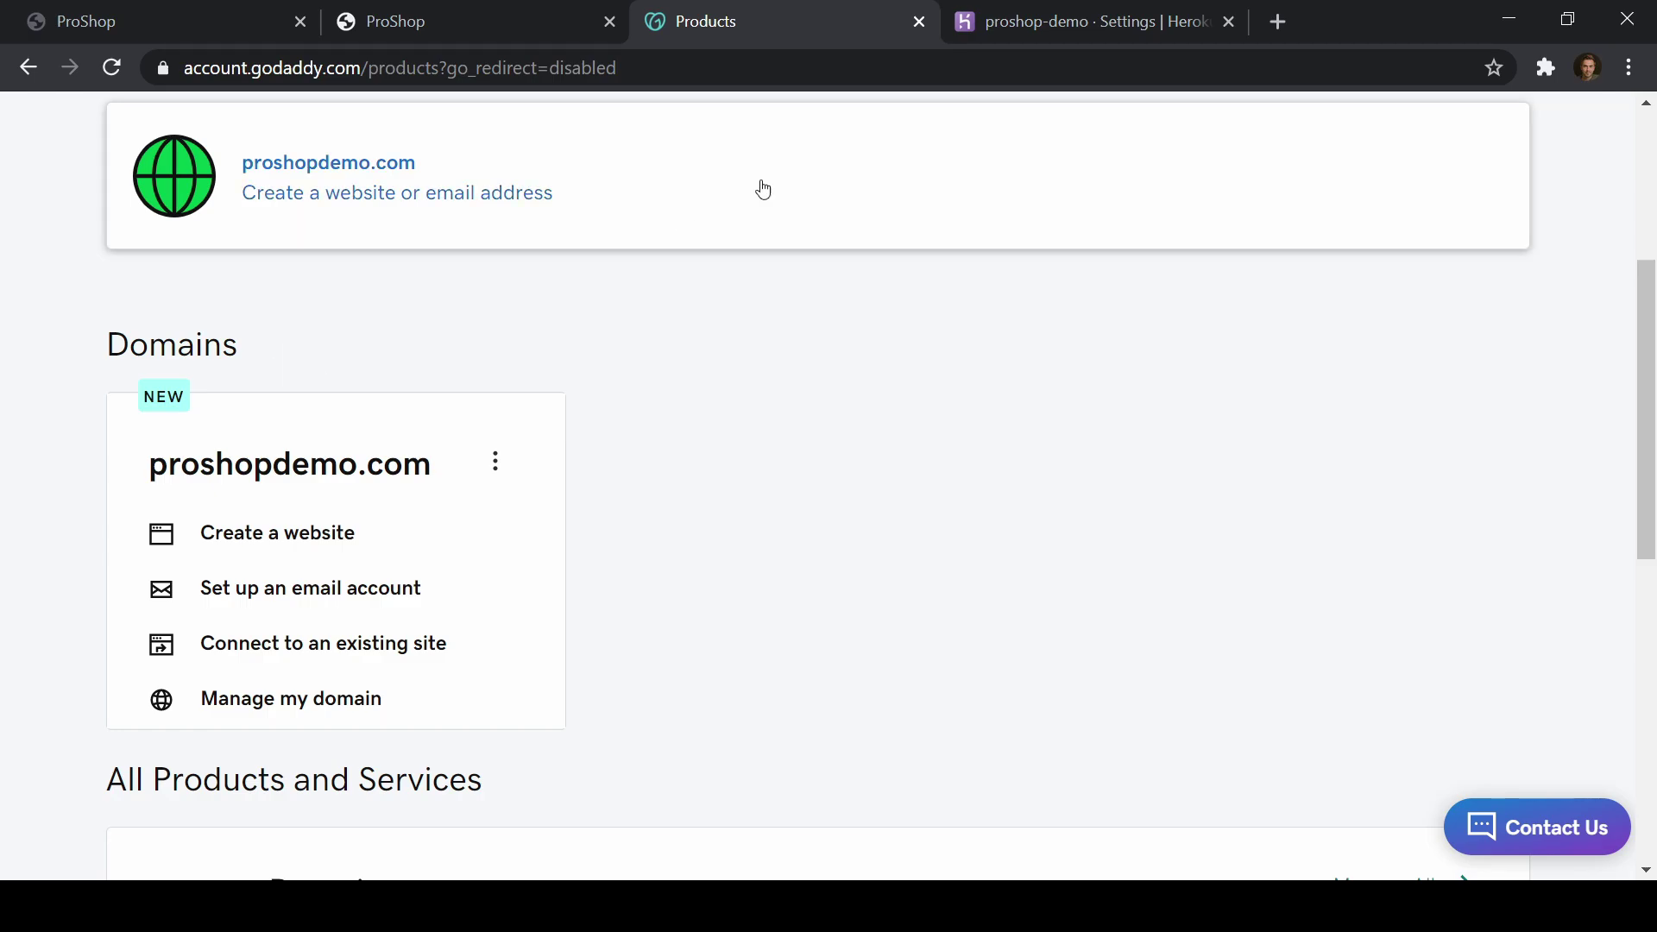
{"action": "left_click", "coordinate": [1087, 9]}
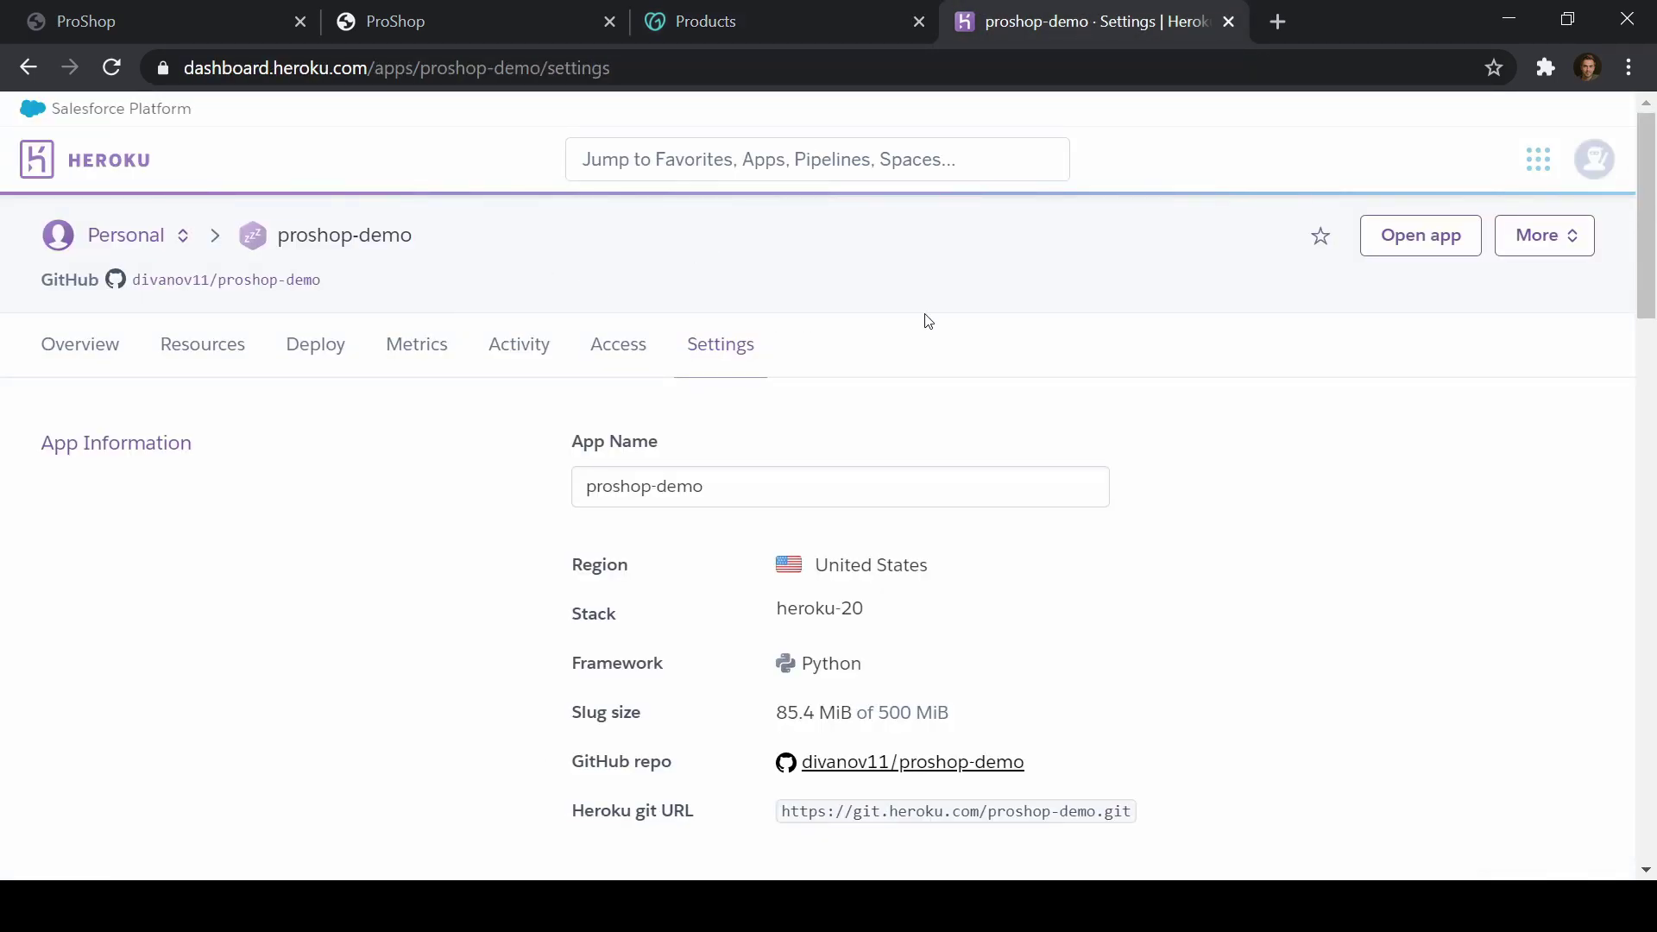
{"action": "scroll", "coordinate": [914, 328], "scroll_direction": "down", "scroll_amount": 7}
{"action": "scroll", "coordinate": [905, 319], "scroll_direction": "up", "scroll_amount": 6}
{"action": "scroll", "coordinate": [902, 316], "scroll_direction": "up", "scroll_amount": 1}
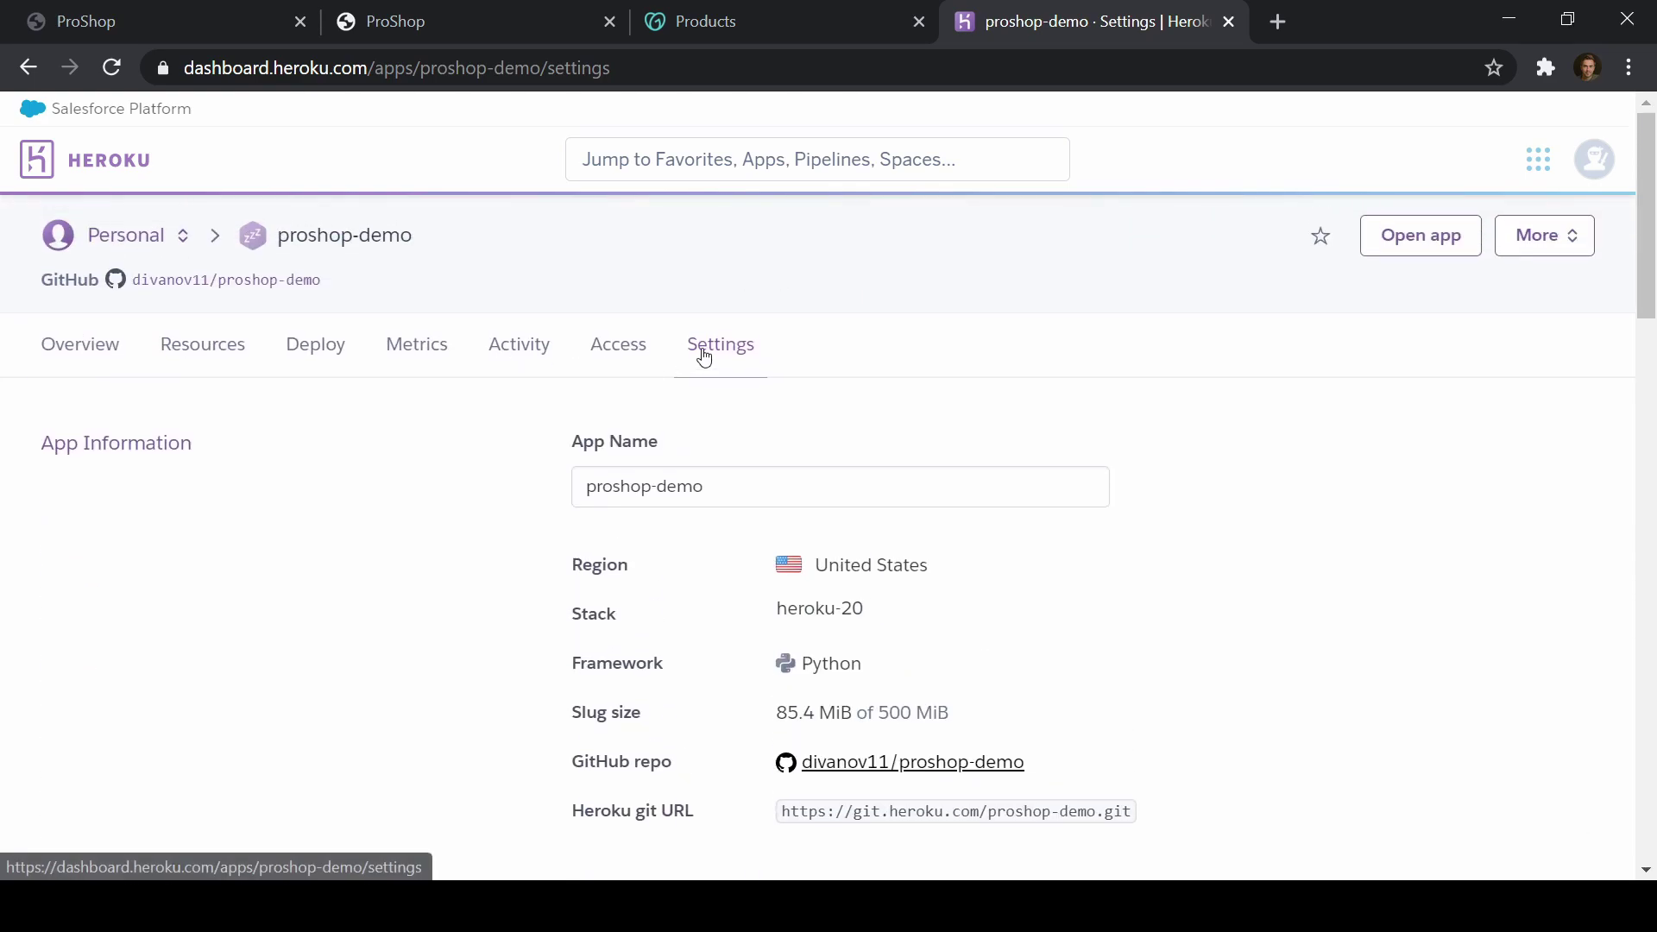
{"action": "scroll", "coordinate": [824, 315], "scroll_direction": "down", "scroll_amount": 6}
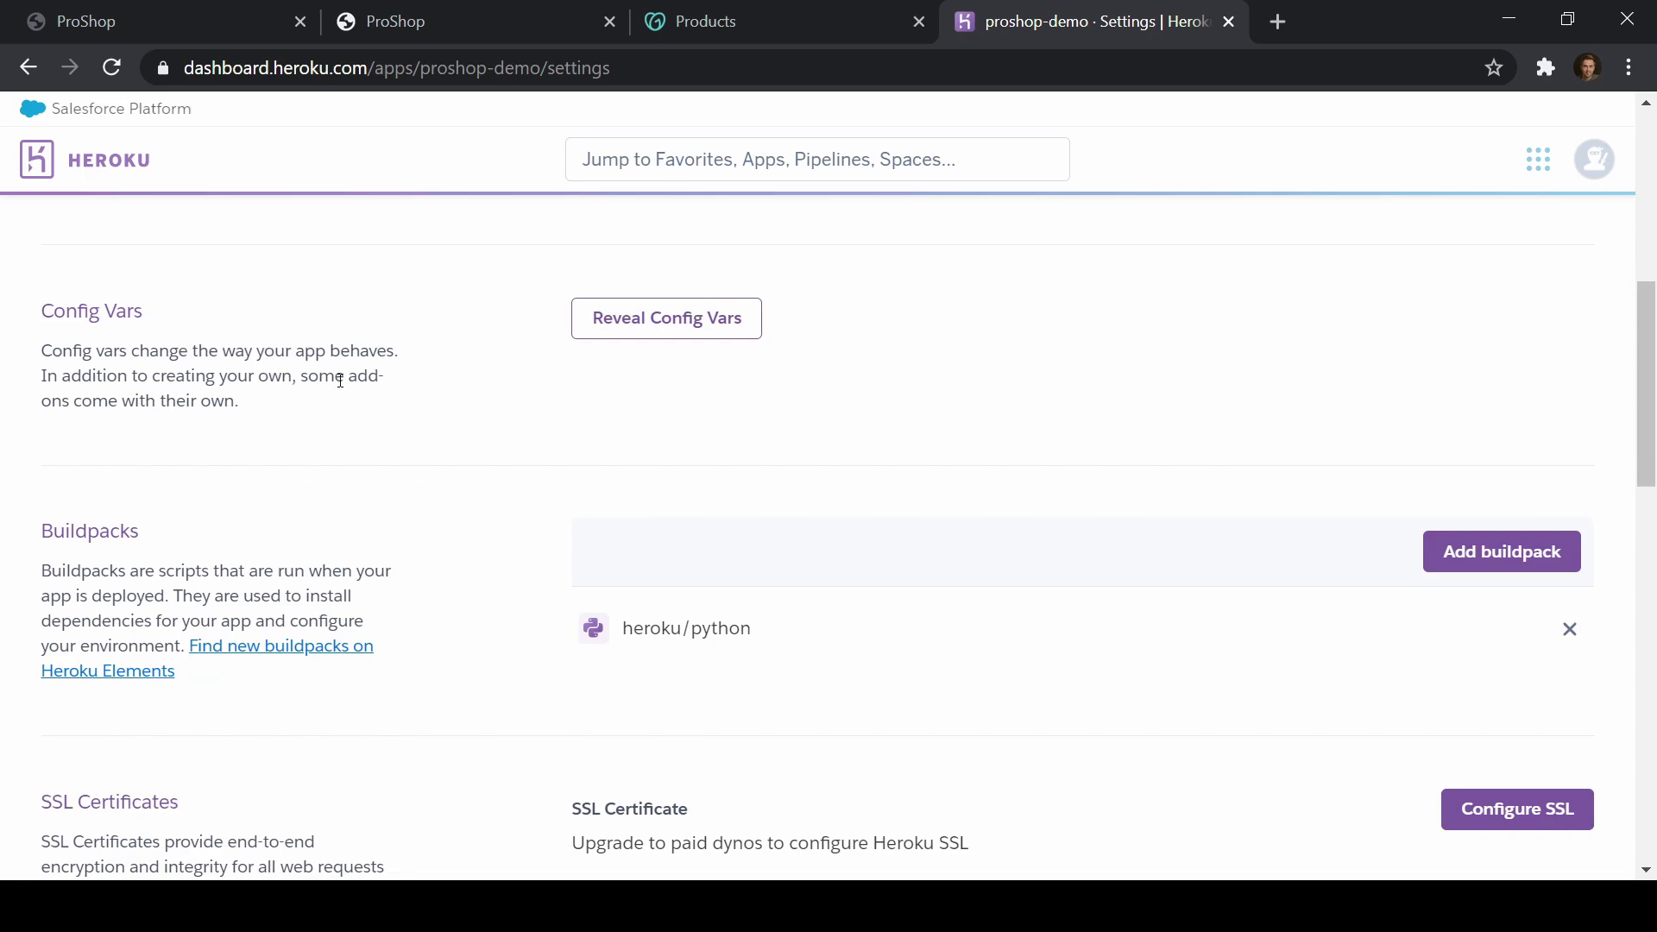
{"action": "scroll", "coordinate": [472, 351], "scroll_direction": "down", "scroll_amount": 4}
{"action": "scroll", "coordinate": [403, 363], "scroll_direction": "down", "scroll_amount": 4}
{"action": "scroll", "coordinate": [458, 371], "scroll_direction": "up", "scroll_amount": 3}
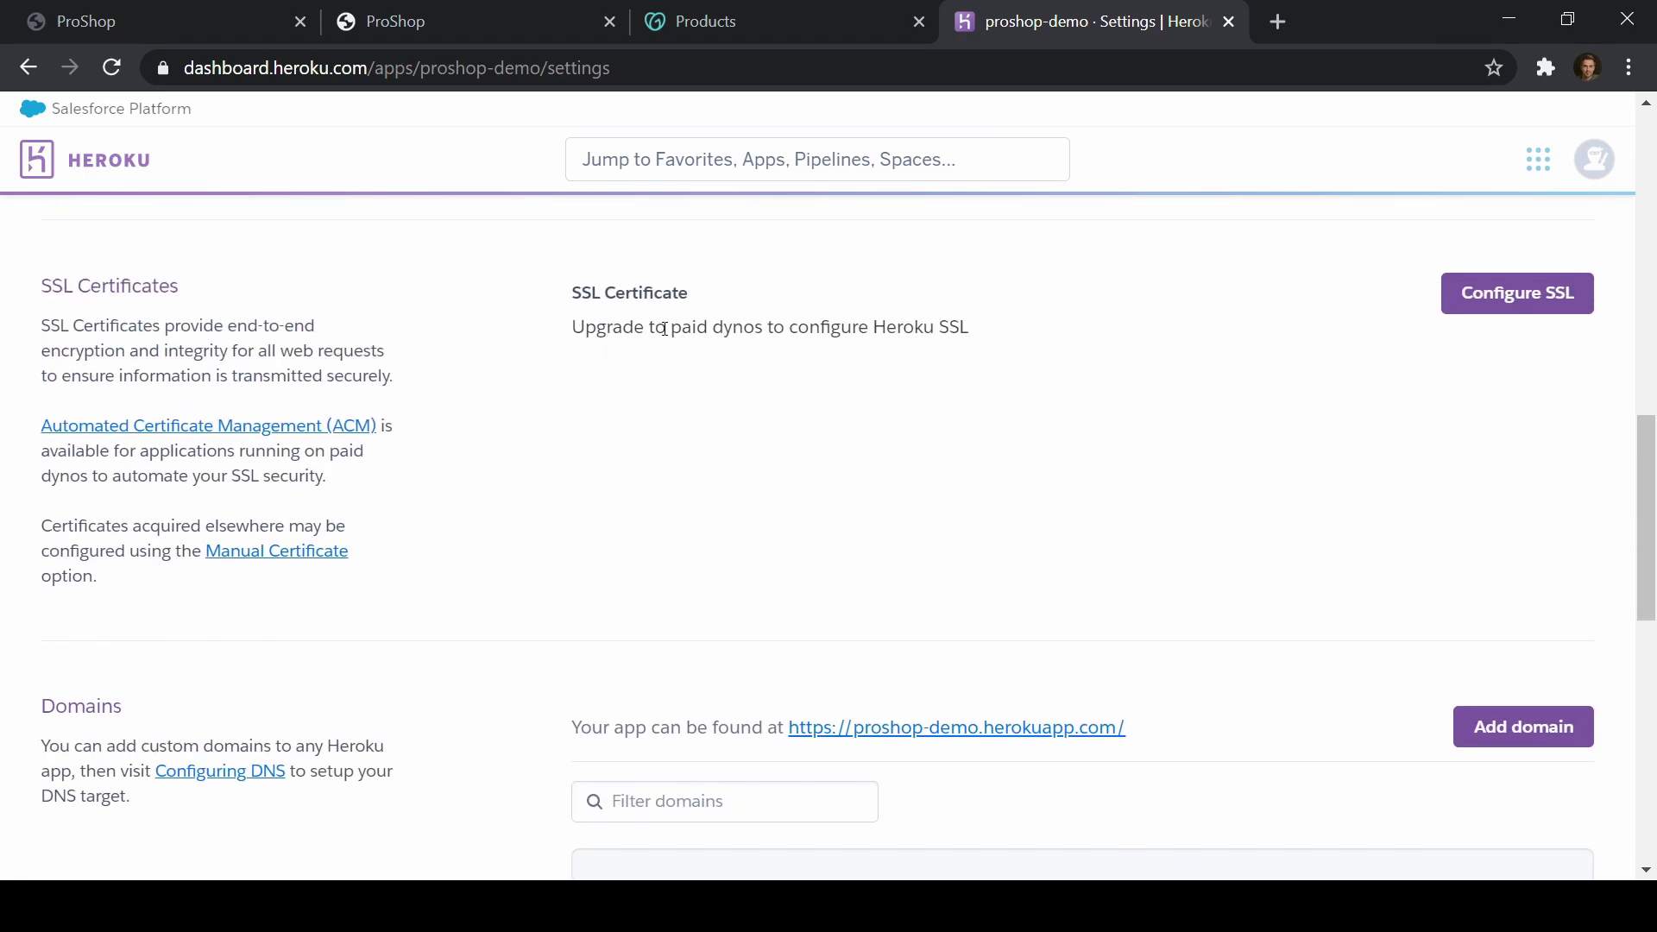
{"action": "scroll", "coordinate": [1044, 380], "scroll_direction": "down", "scroll_amount": 1}
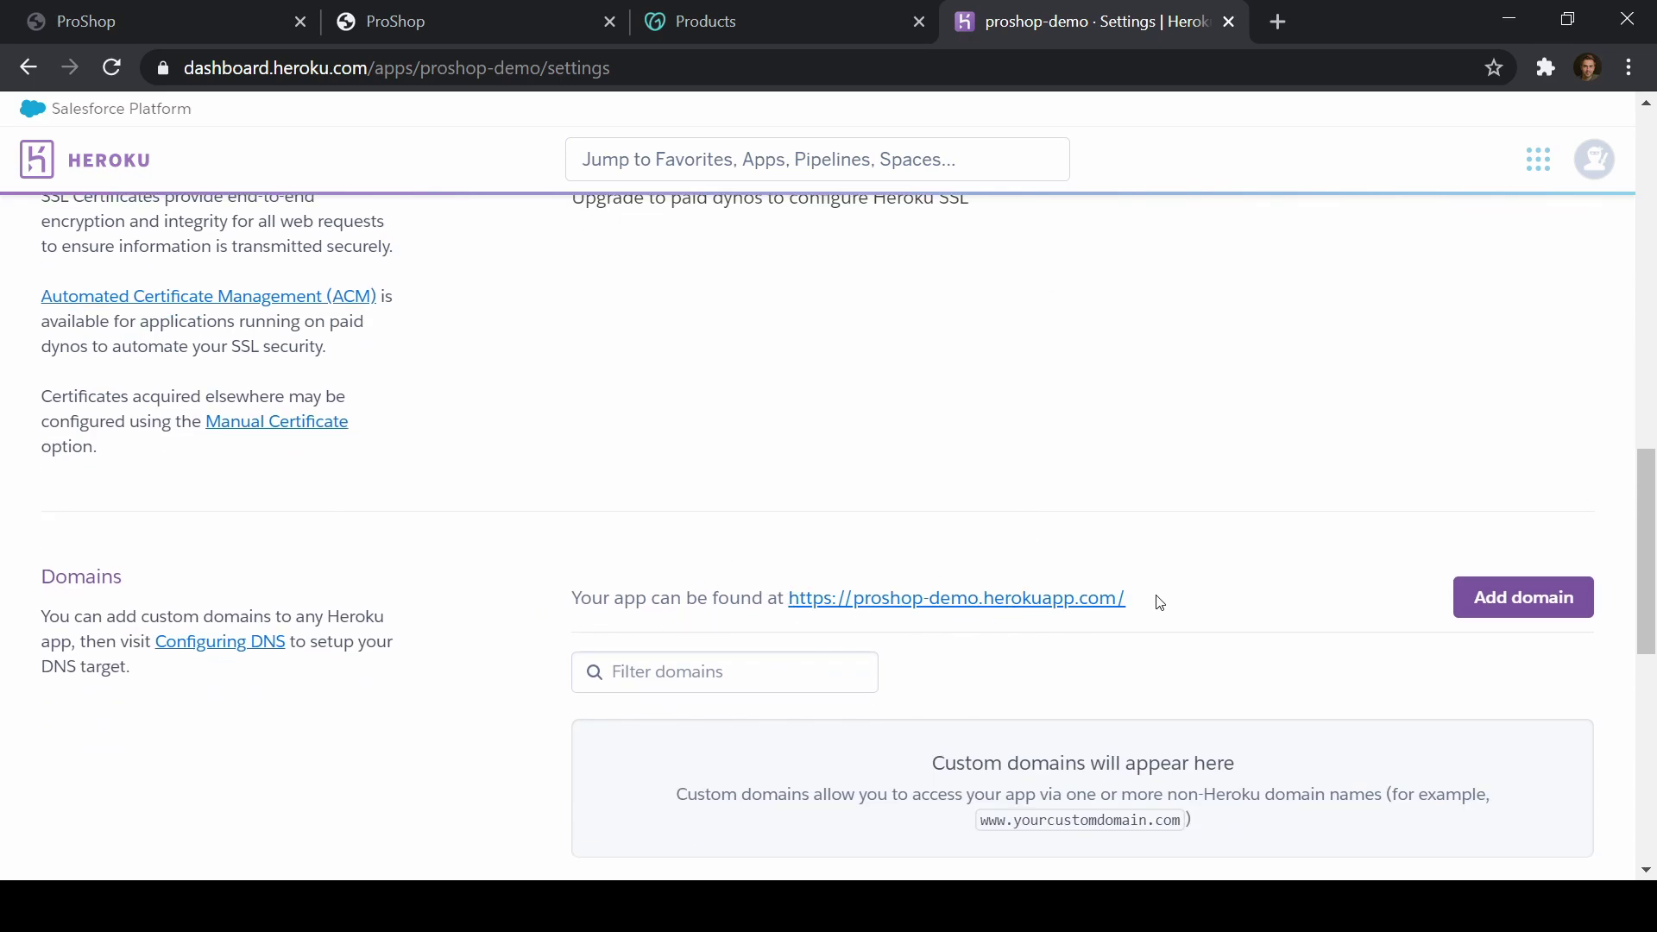
{"action": "scroll", "coordinate": [1157, 599], "scroll_direction": "down", "scroll_amount": 3}
{"action": "left_click", "coordinate": [1516, 340]}
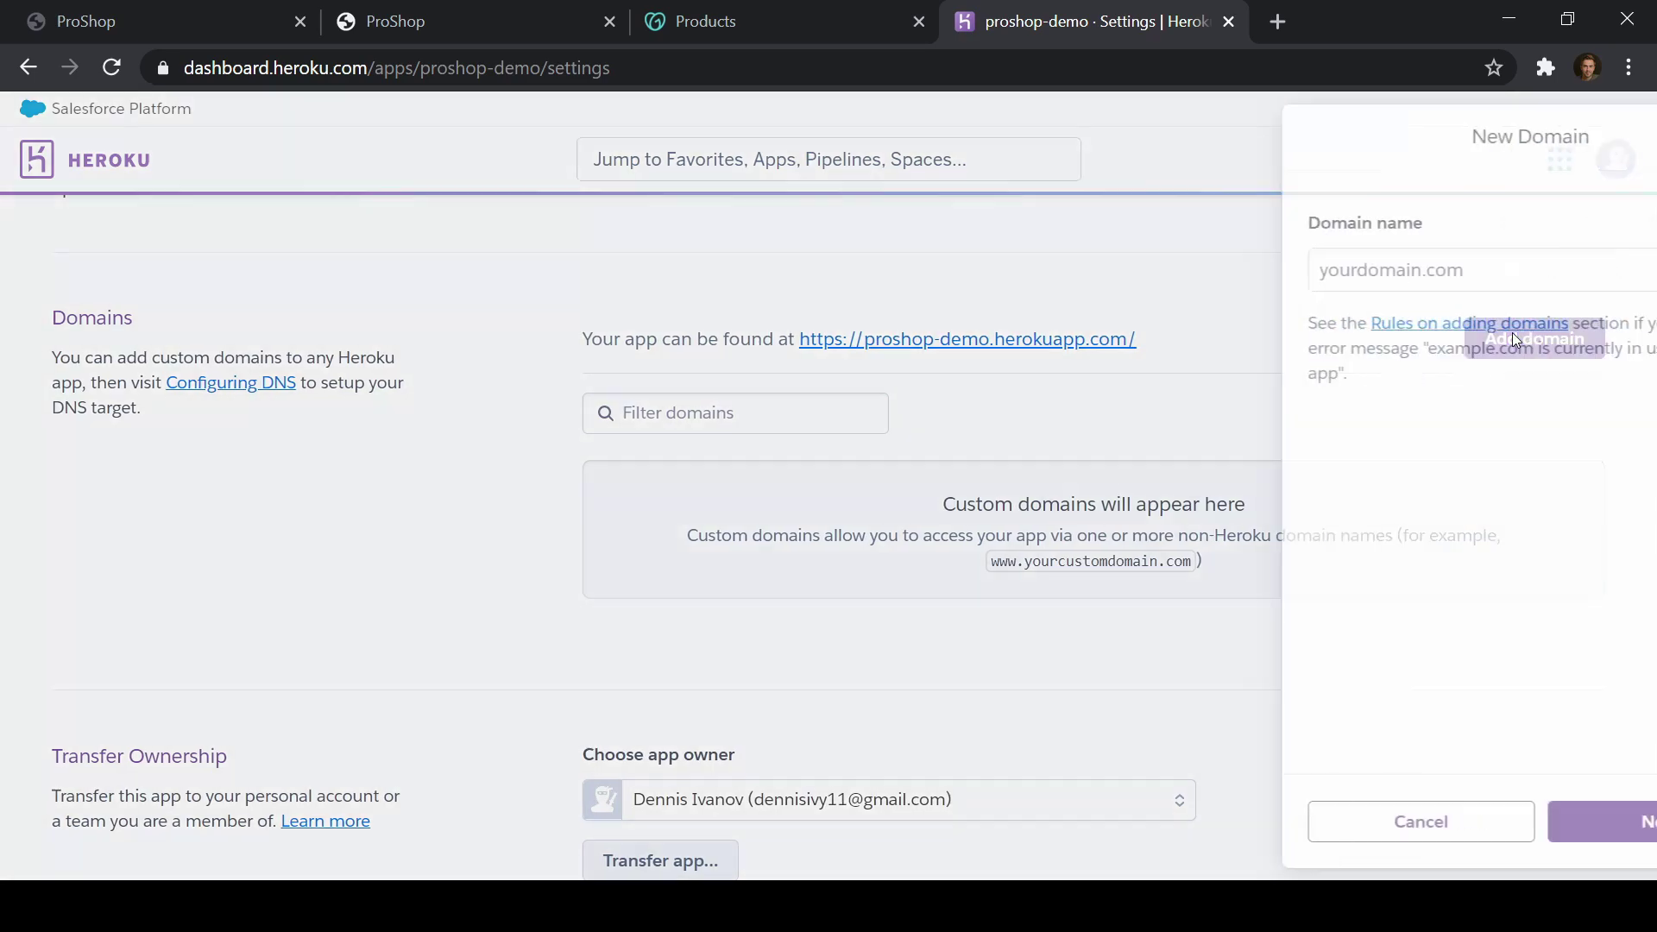
{"action": "left_click", "coordinate": [1264, 271]}
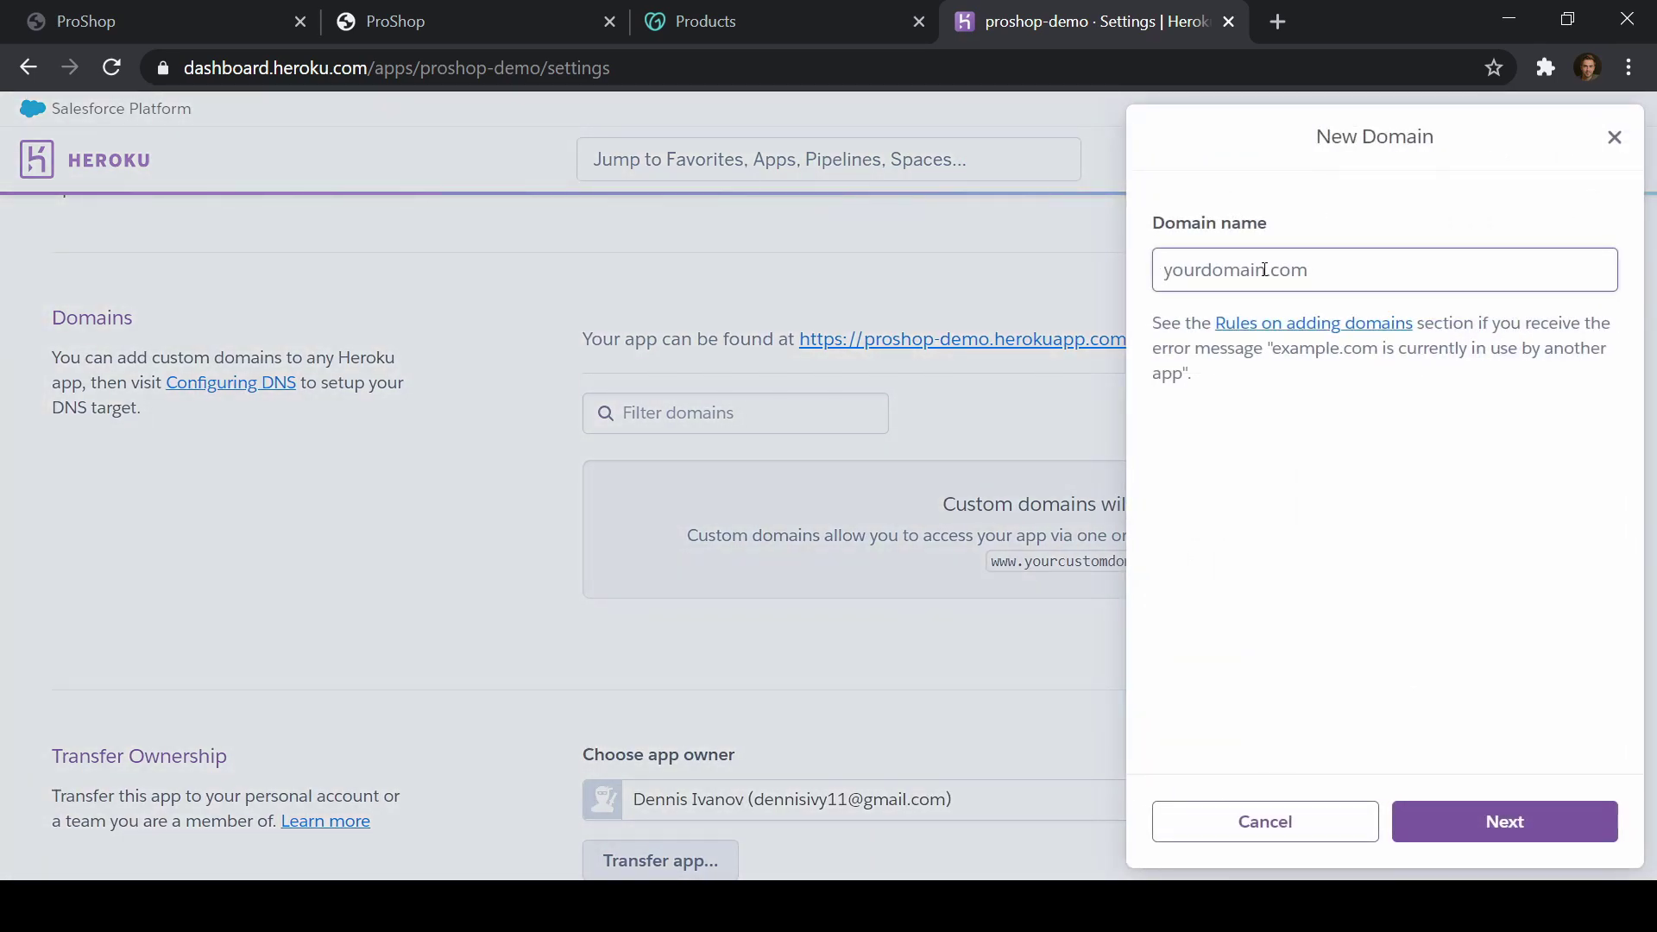
{"action": "type", "text": "proshopdemo.com"}
{"action": "type", "text": "www."}
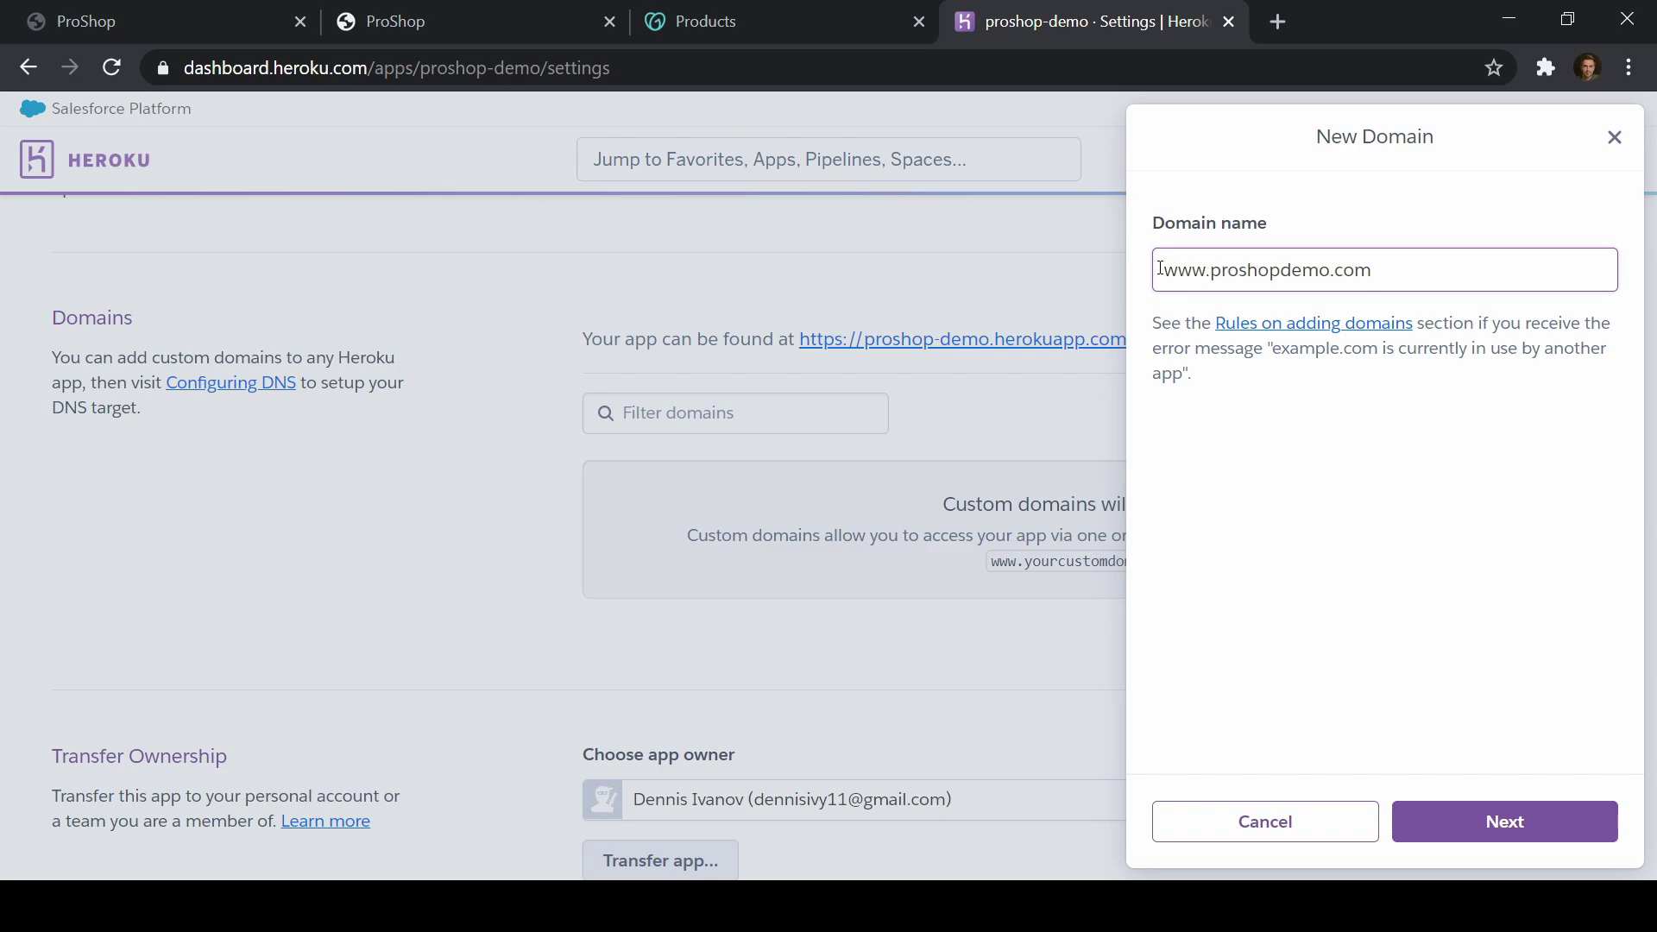
{"action": "left_click", "coordinate": [1492, 821]}
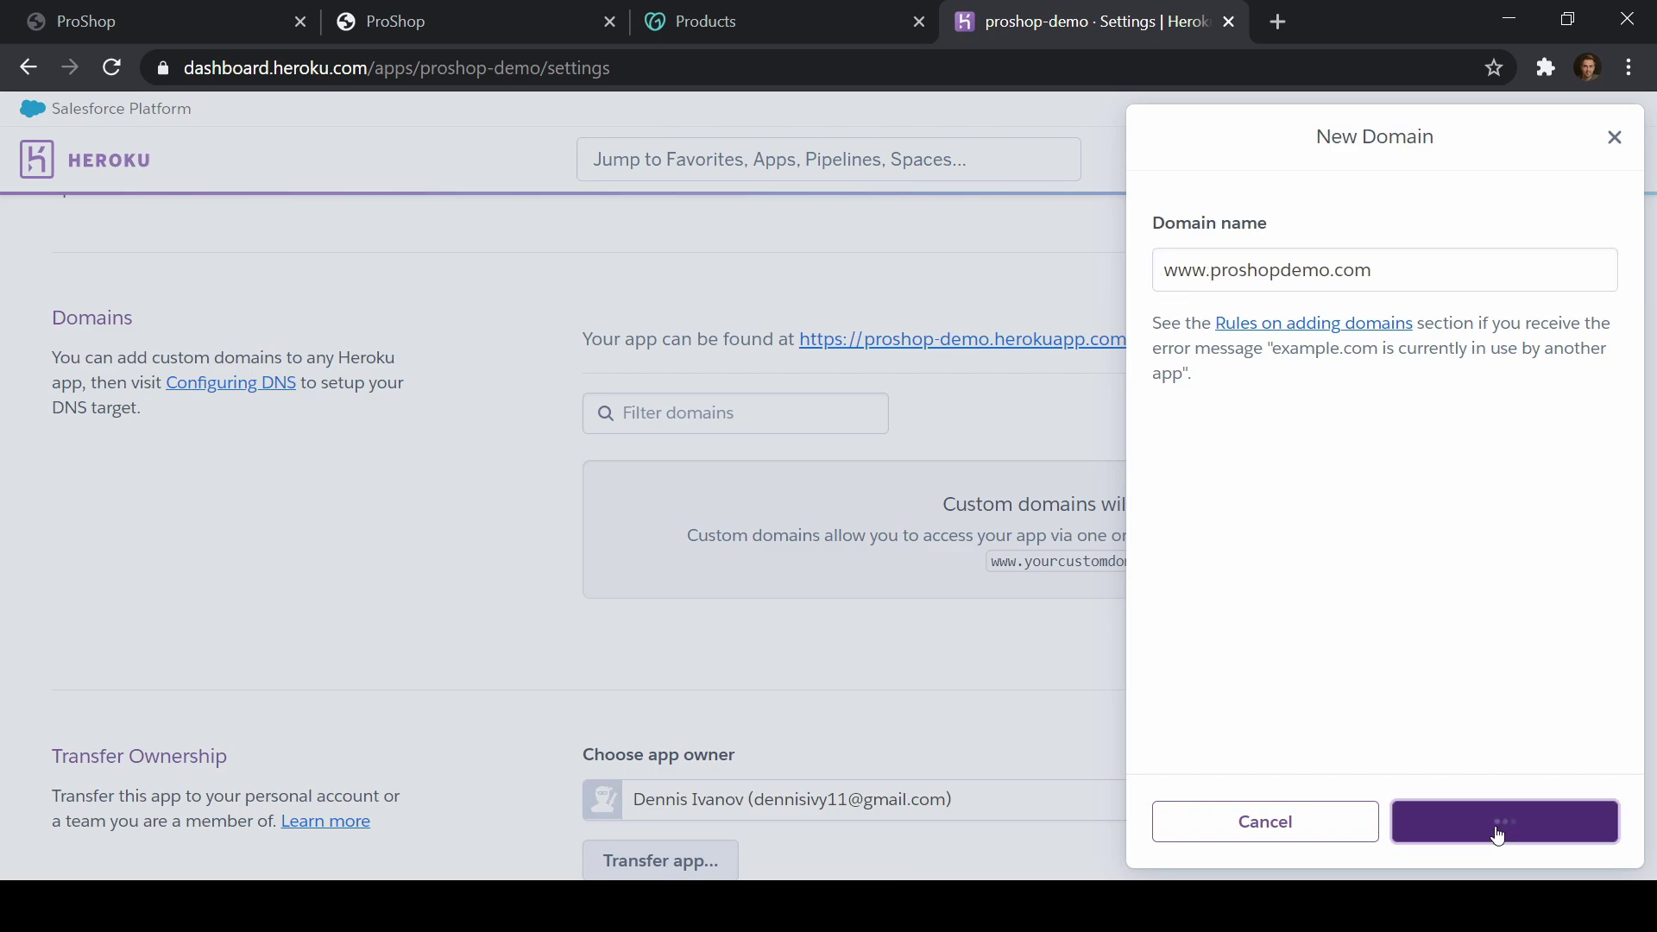
Step: Copy the assigned DNS target and close the new domain panel
{"action": "left_click", "coordinate": [1235, 483]}
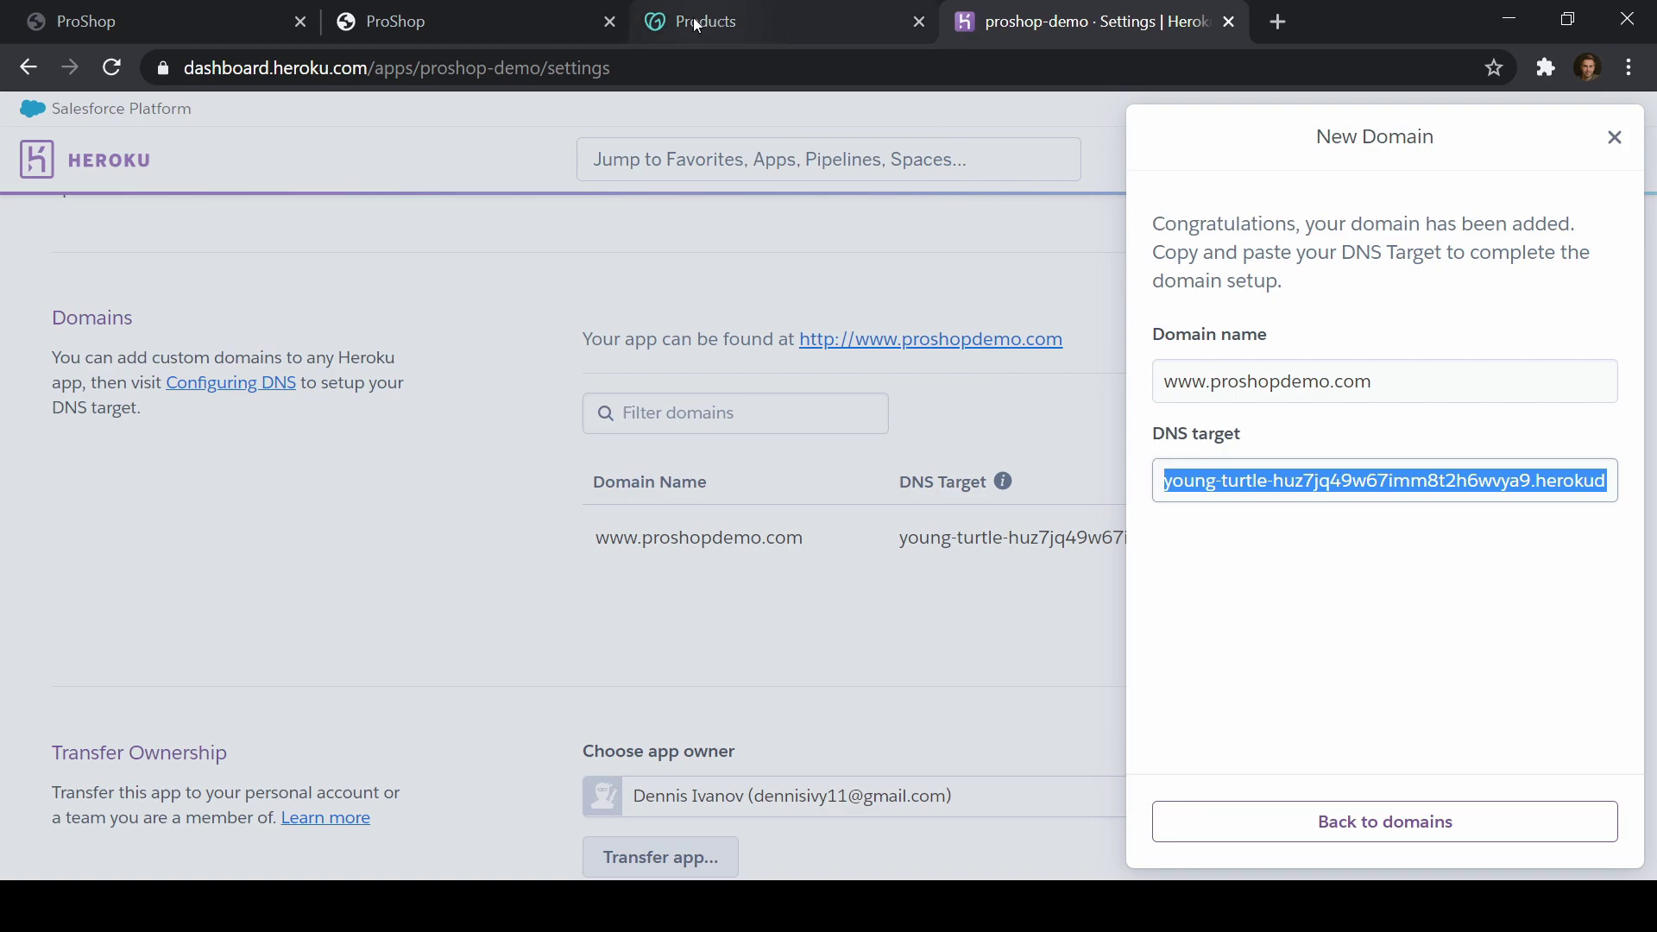
{"action": "left_click", "coordinate": [1220, 380]}
{"action": "left_click", "coordinate": [1614, 137]}
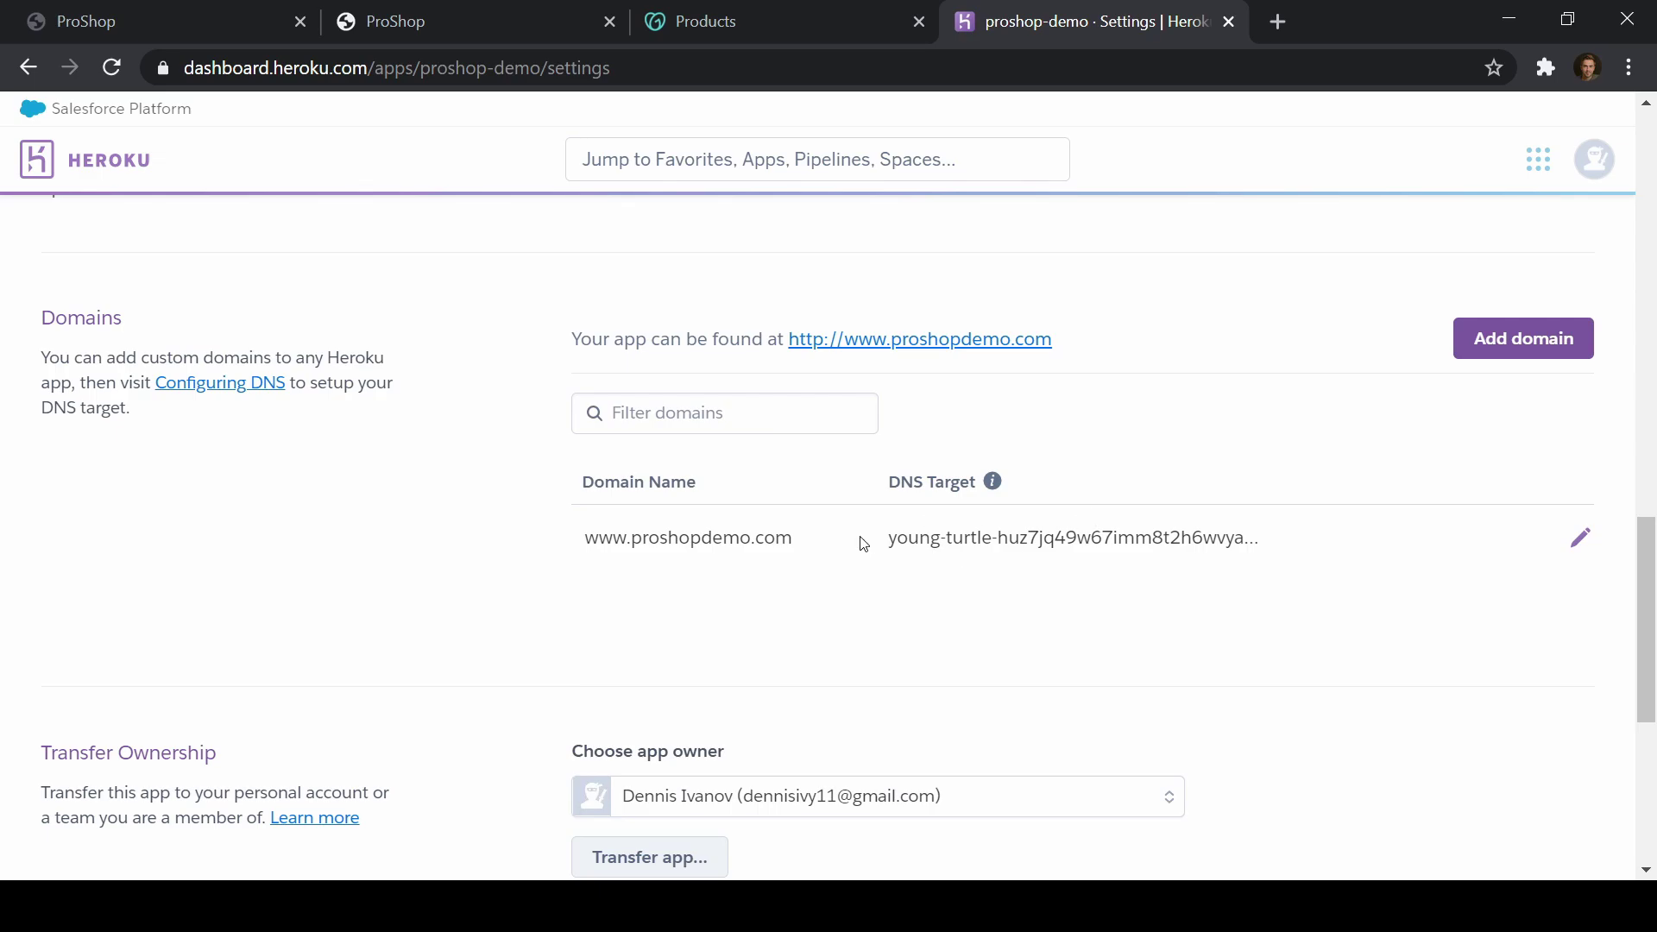
Step: Open proshopdemo.com's DNS records from GoDaddy Products and review the www CNAME and A record
{"action": "left_click", "coordinate": [725, 12]}
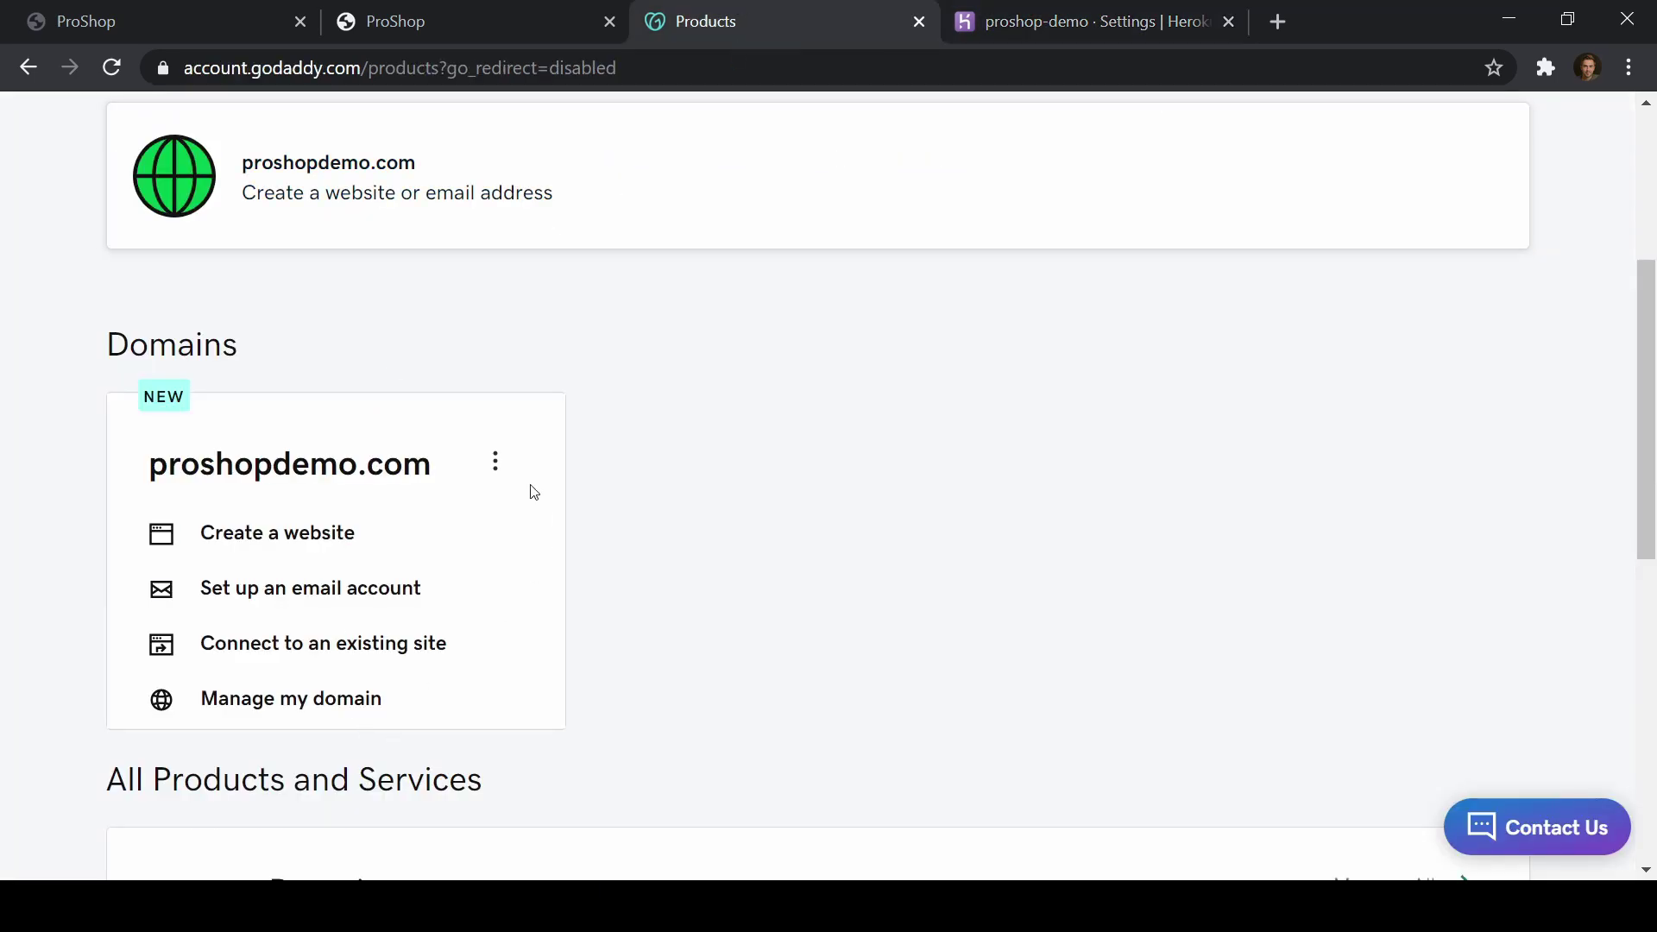
{"action": "scroll", "coordinate": [337, 465], "scroll_direction": "down", "scroll_amount": 4}
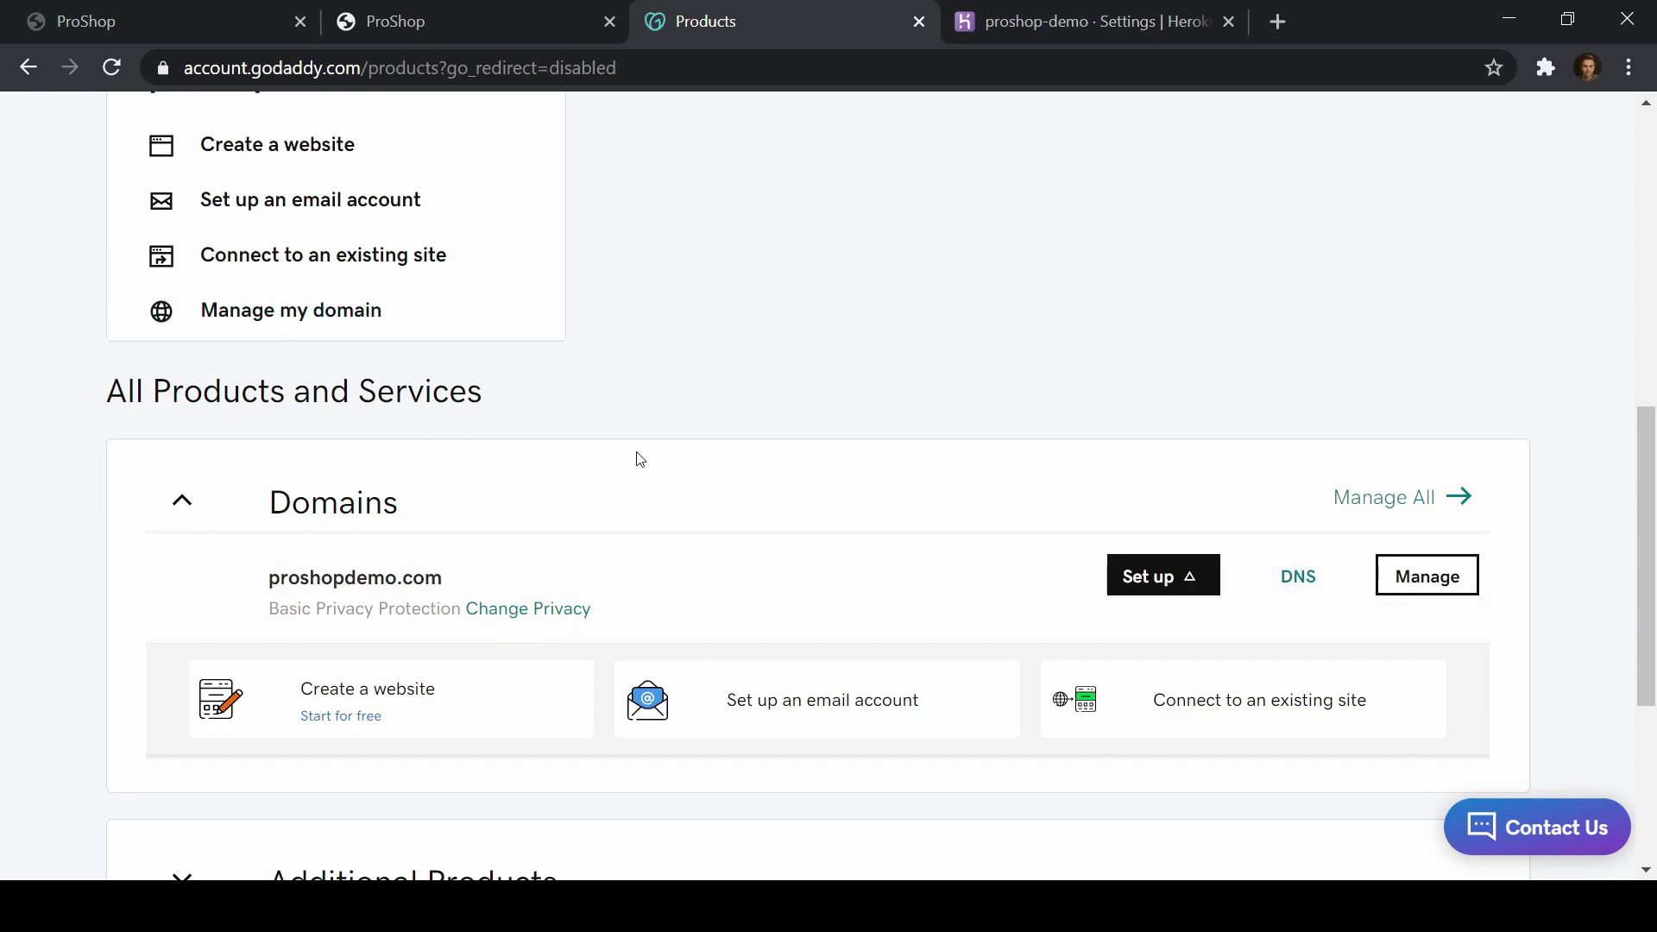
{"action": "left_click", "coordinate": [1298, 588]}
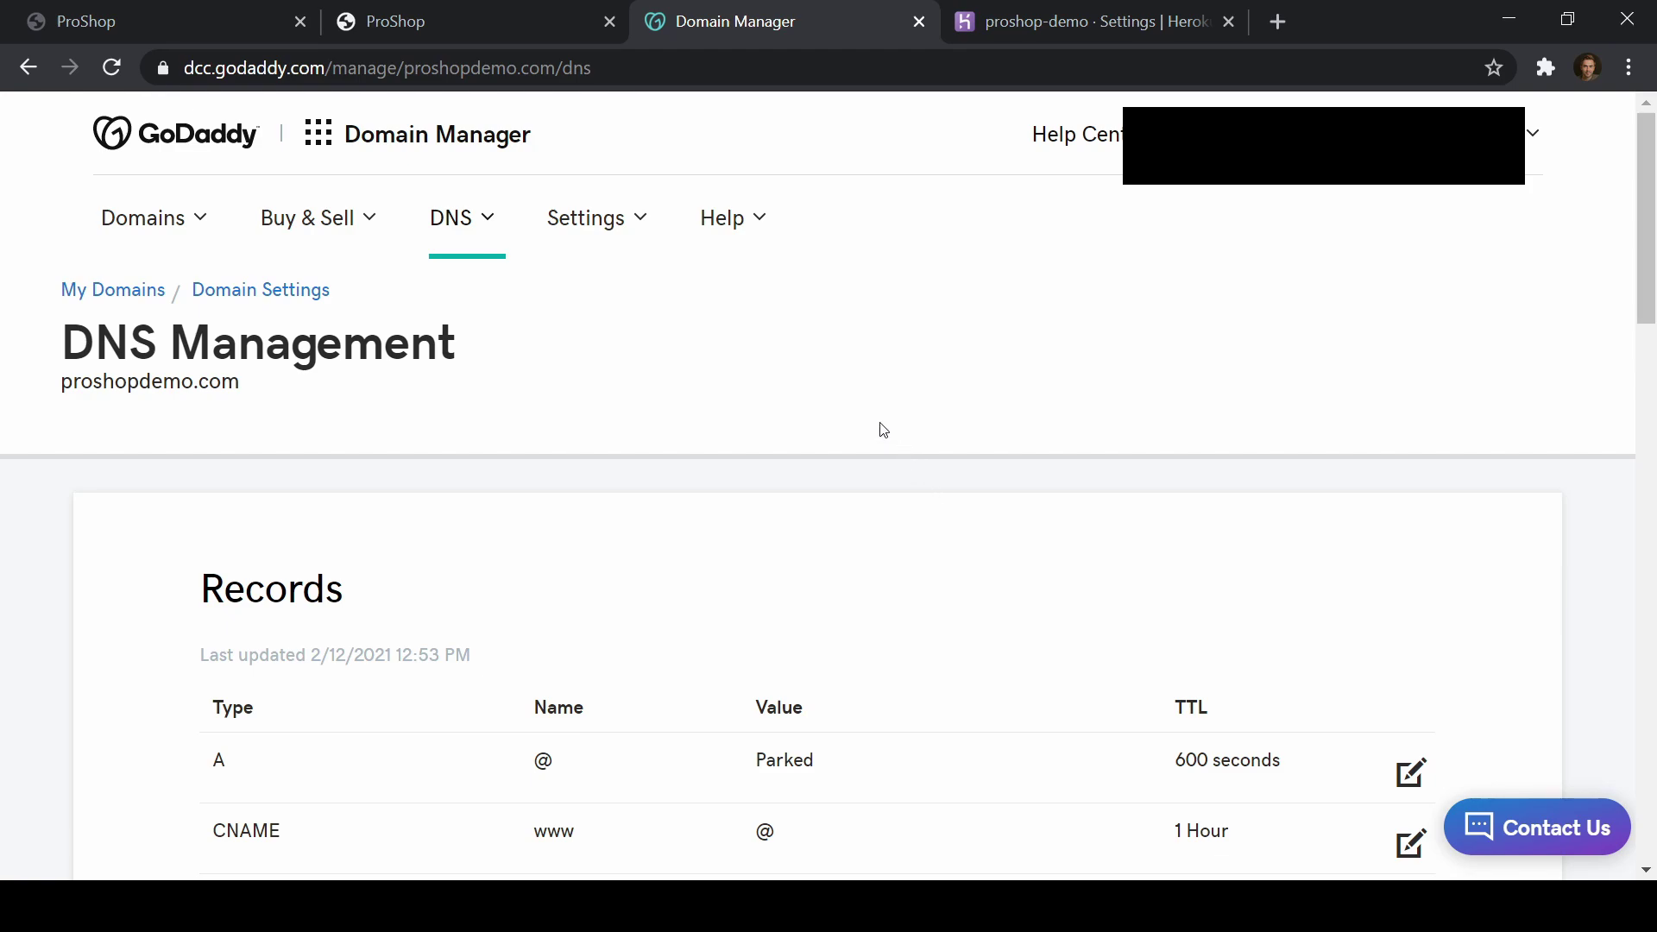
{"action": "scroll", "coordinate": [383, 316], "scroll_direction": "down", "scroll_amount": 3}
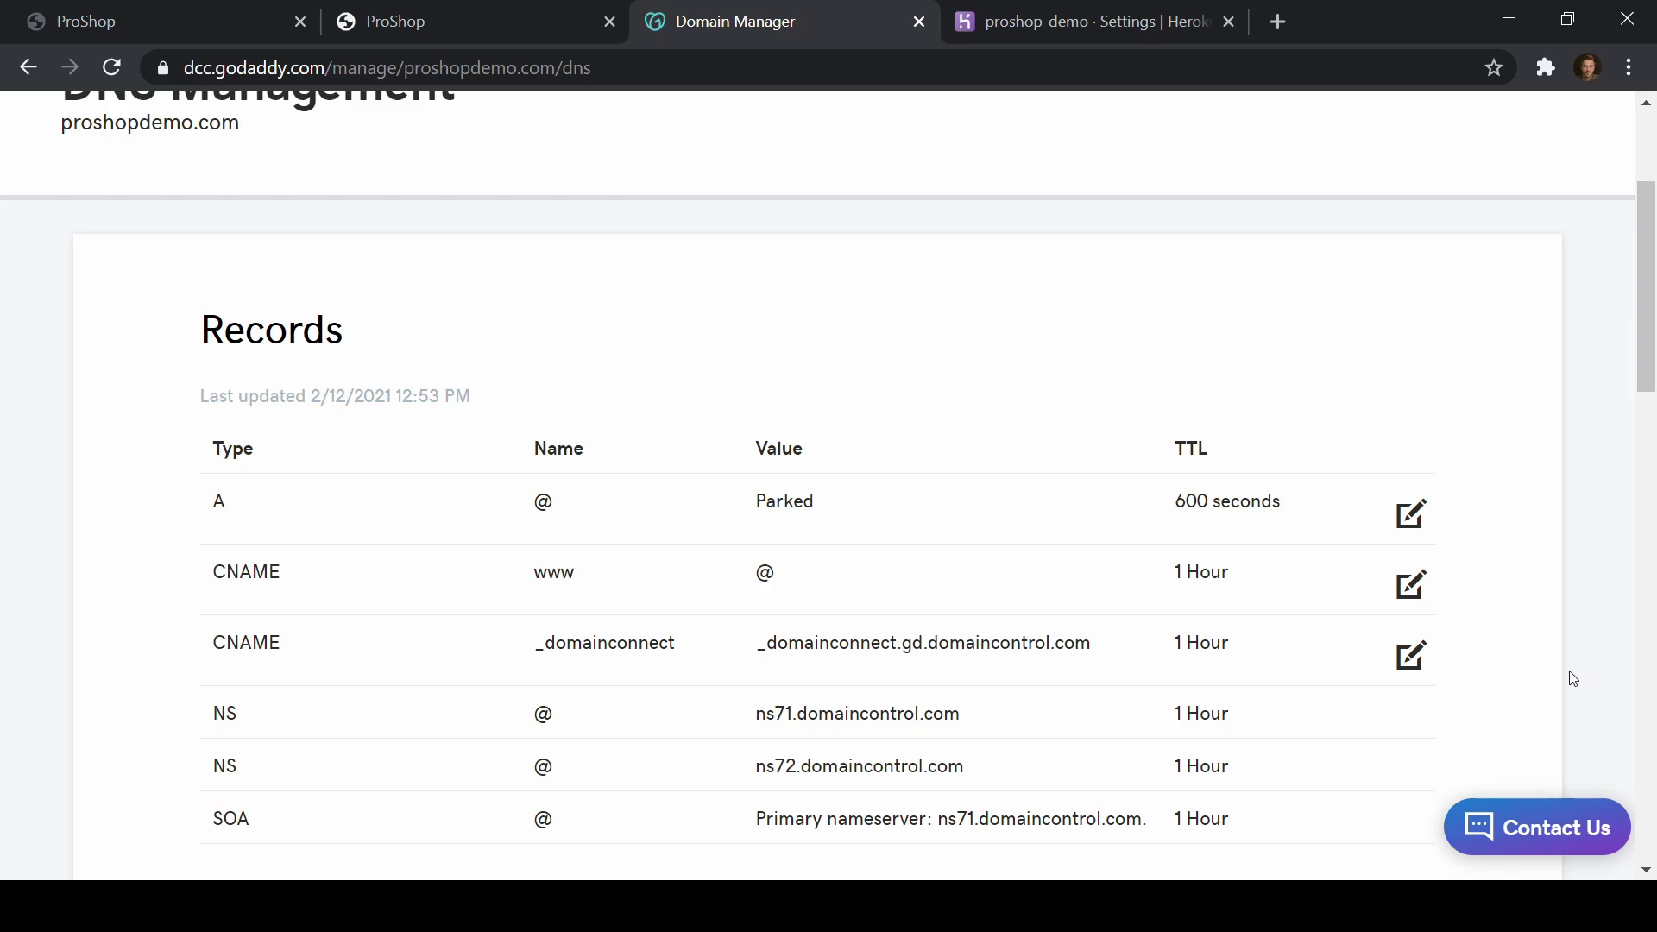
{"action": "scroll", "coordinate": [903, 425], "scroll_direction": "down", "scroll_amount": 6}
{"action": "scroll", "coordinate": [836, 425], "scroll_direction": "up", "scroll_amount": 4}
{"action": "scroll", "coordinate": [552, 454], "scroll_direction": "down", "scroll_amount": 6}
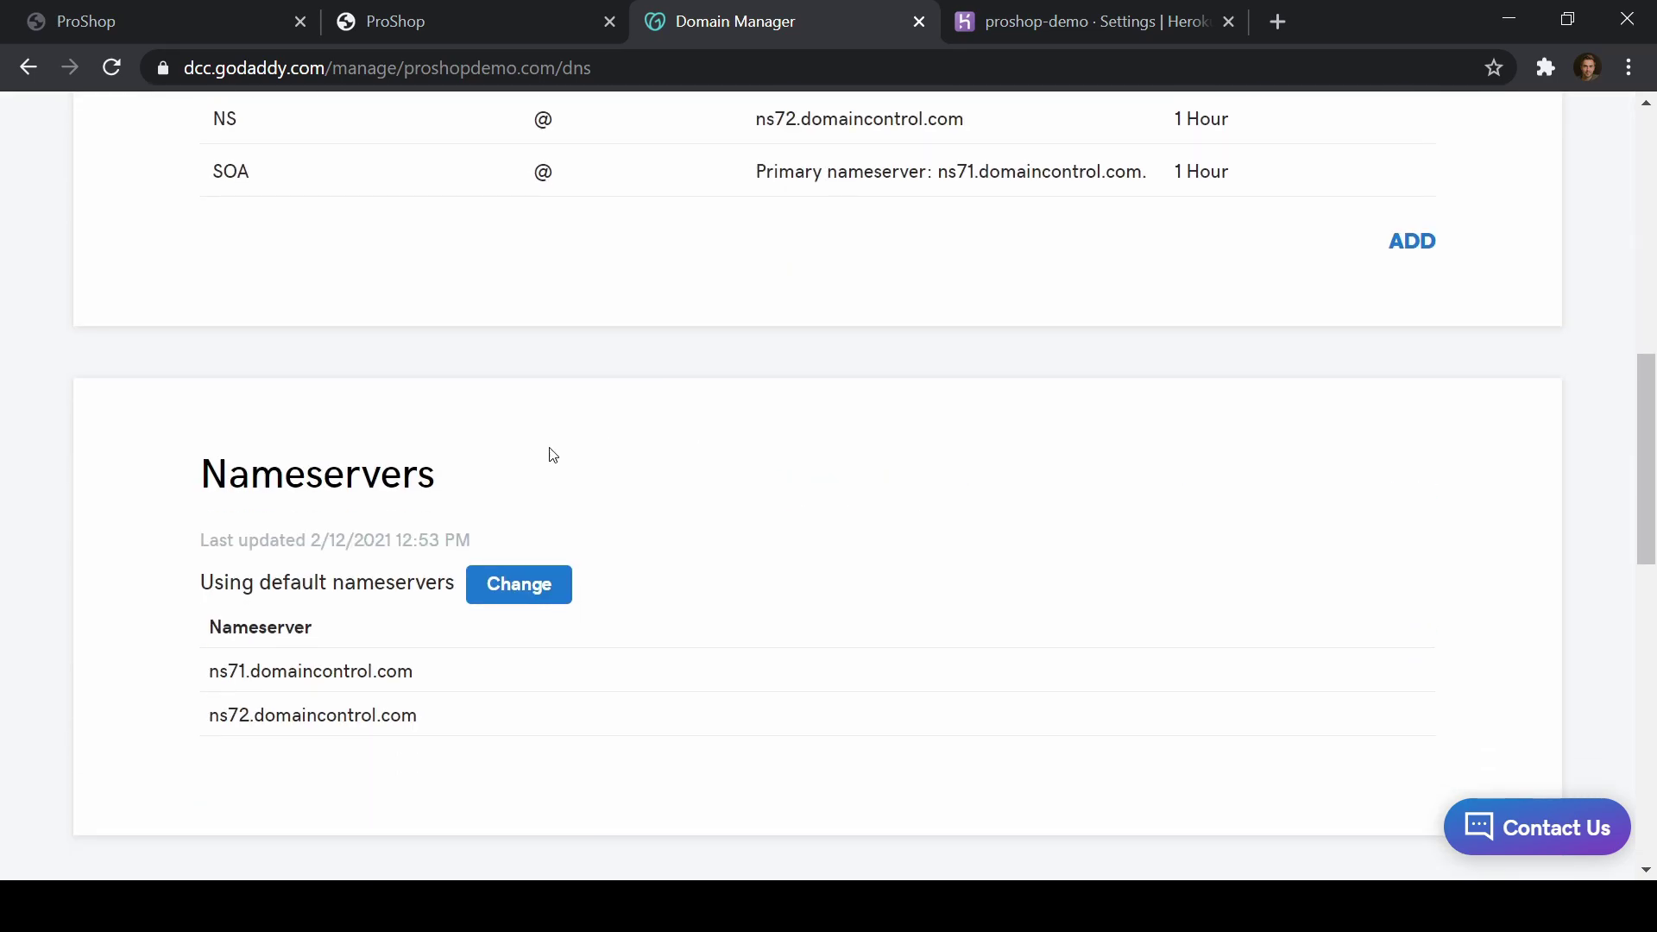
{"action": "scroll", "coordinate": [1232, 440], "scroll_direction": "up", "scroll_amount": 6}
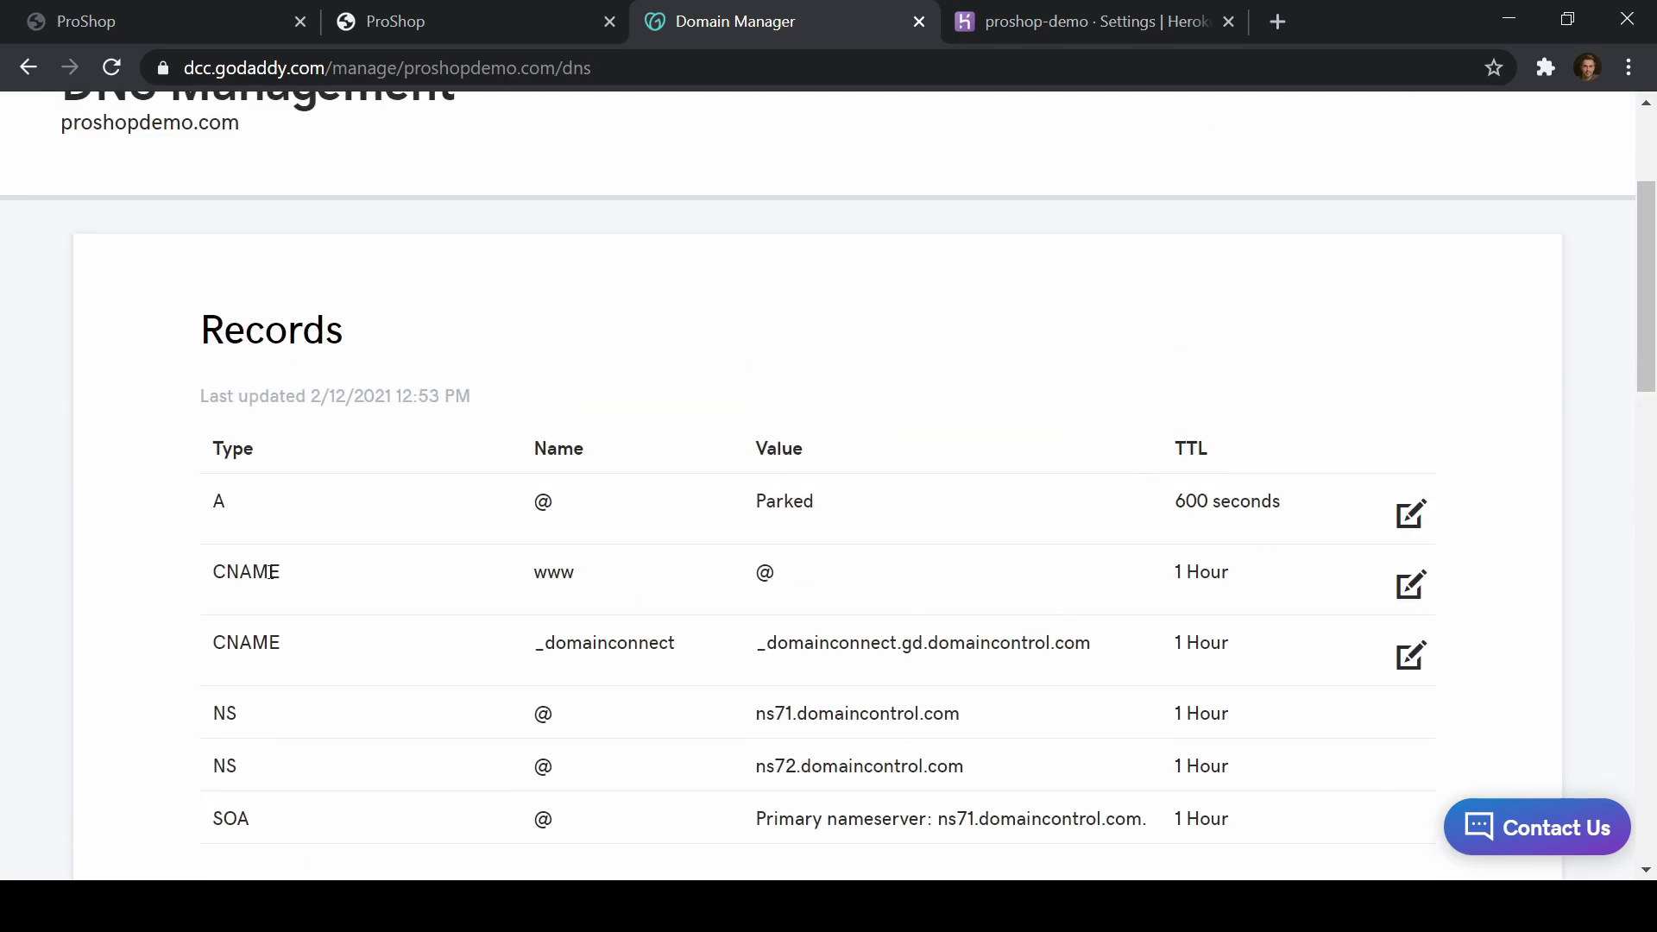
Step: Delete the _domainconnect CNAME record from the proshopdemo.com DNS records
{"action": "left_click", "coordinate": [1413, 663]}
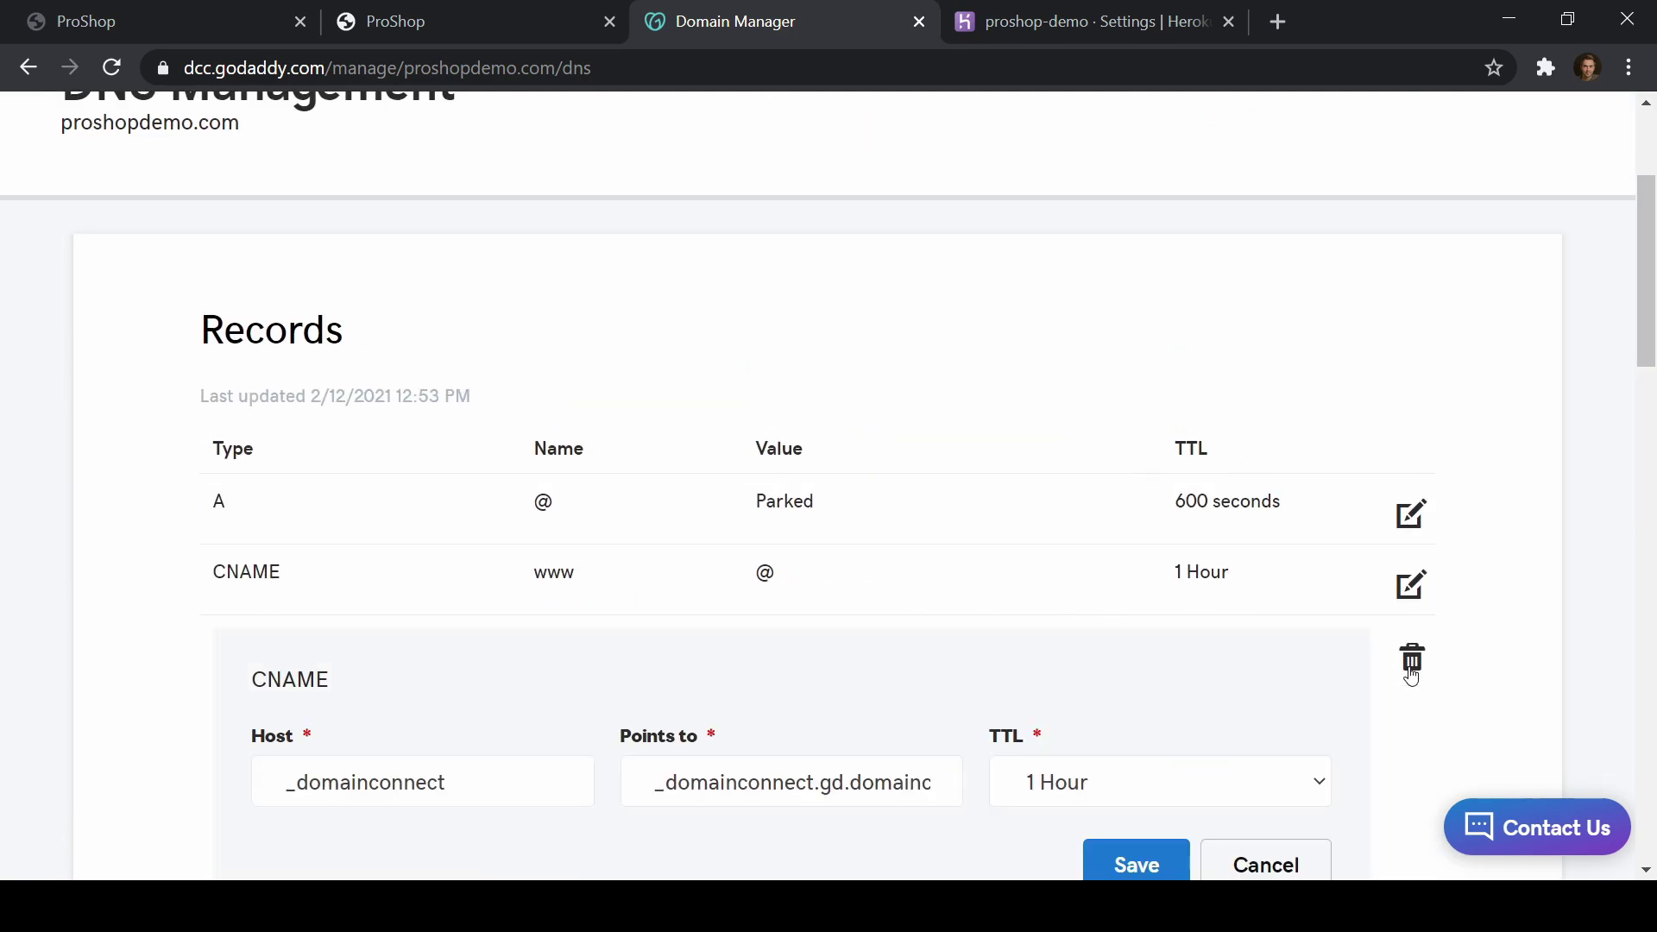
{"action": "scroll", "coordinate": [1260, 617], "scroll_direction": "down", "scroll_amount": 3}
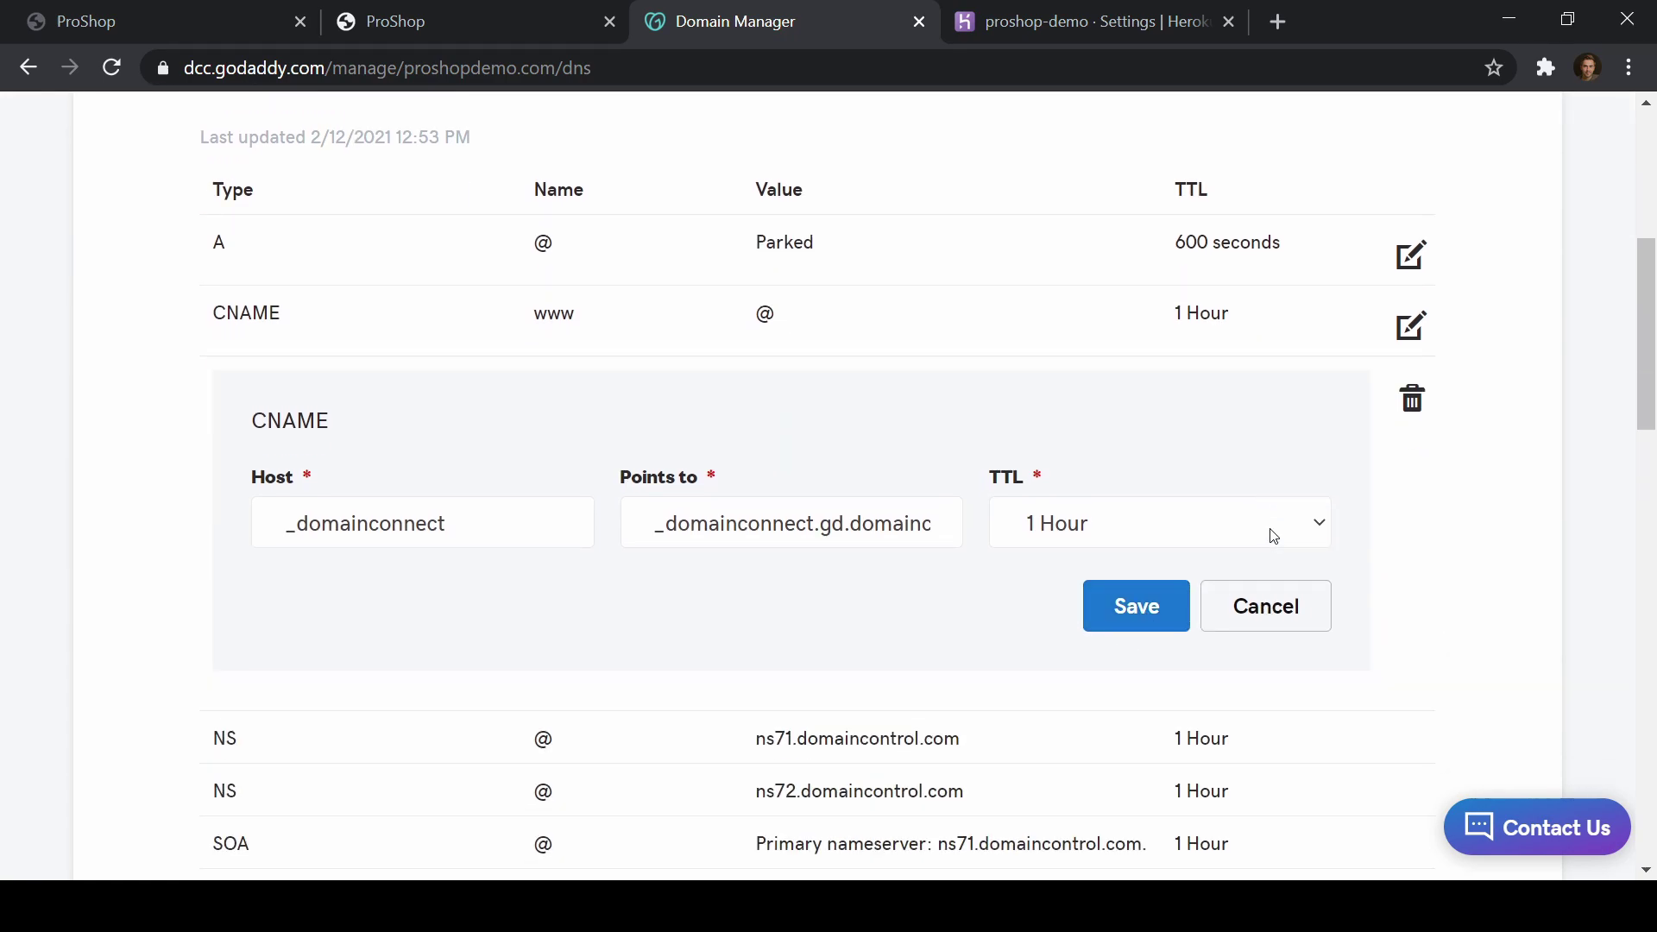
{"action": "left_click", "coordinate": [1412, 402]}
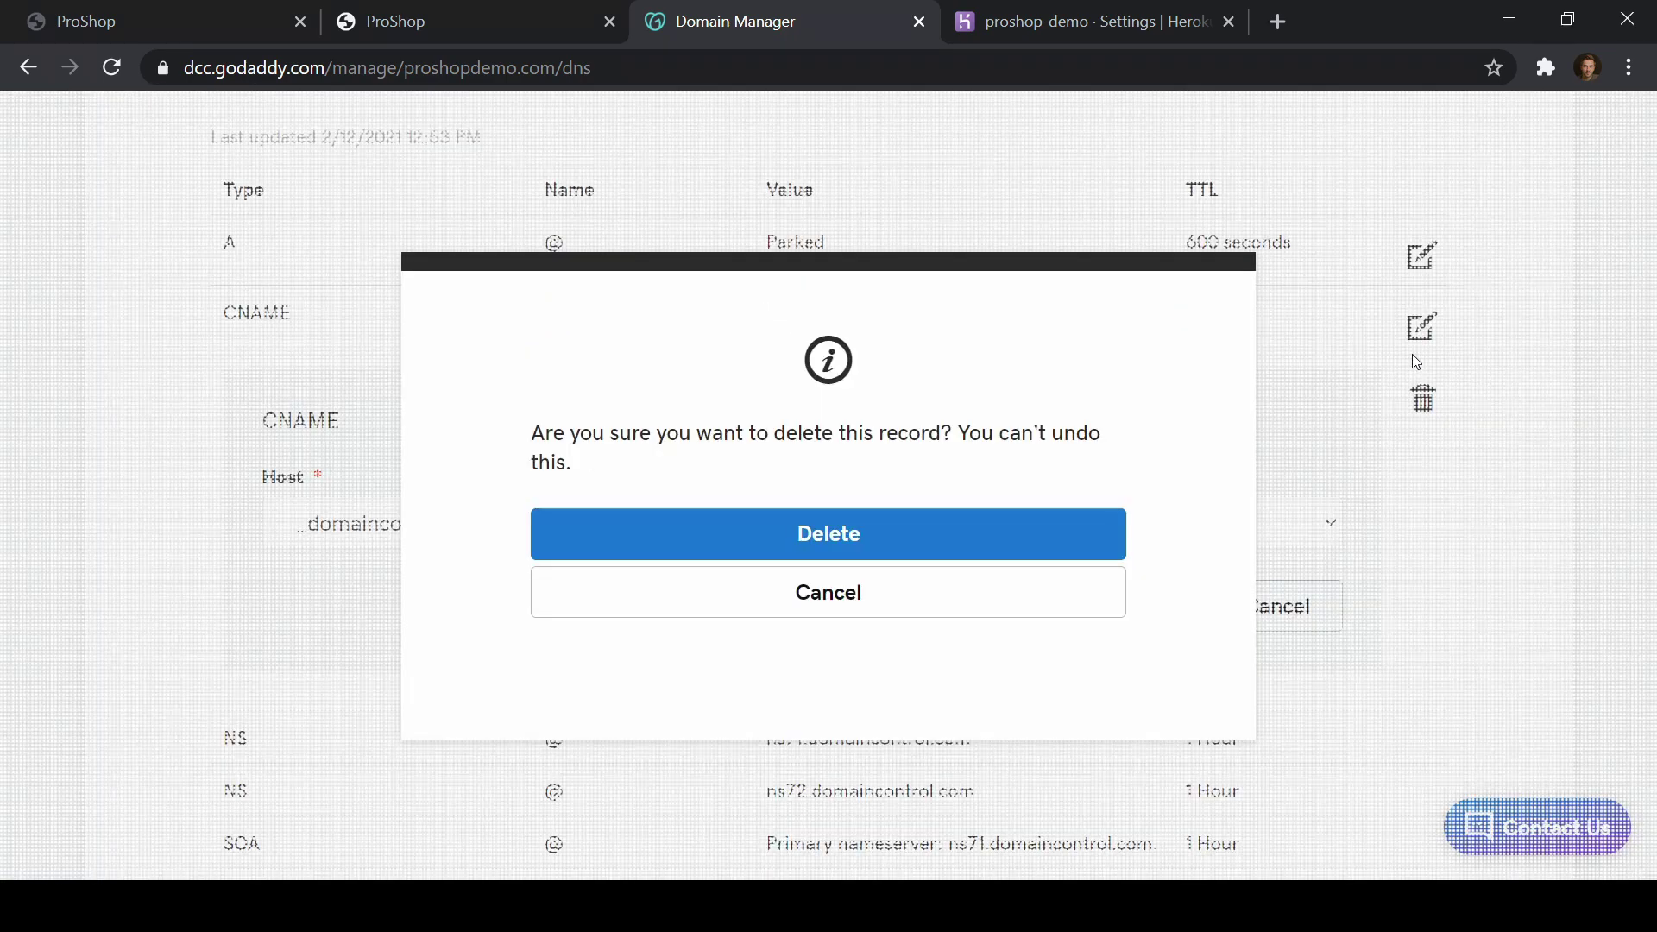
{"action": "left_click", "coordinate": [902, 566]}
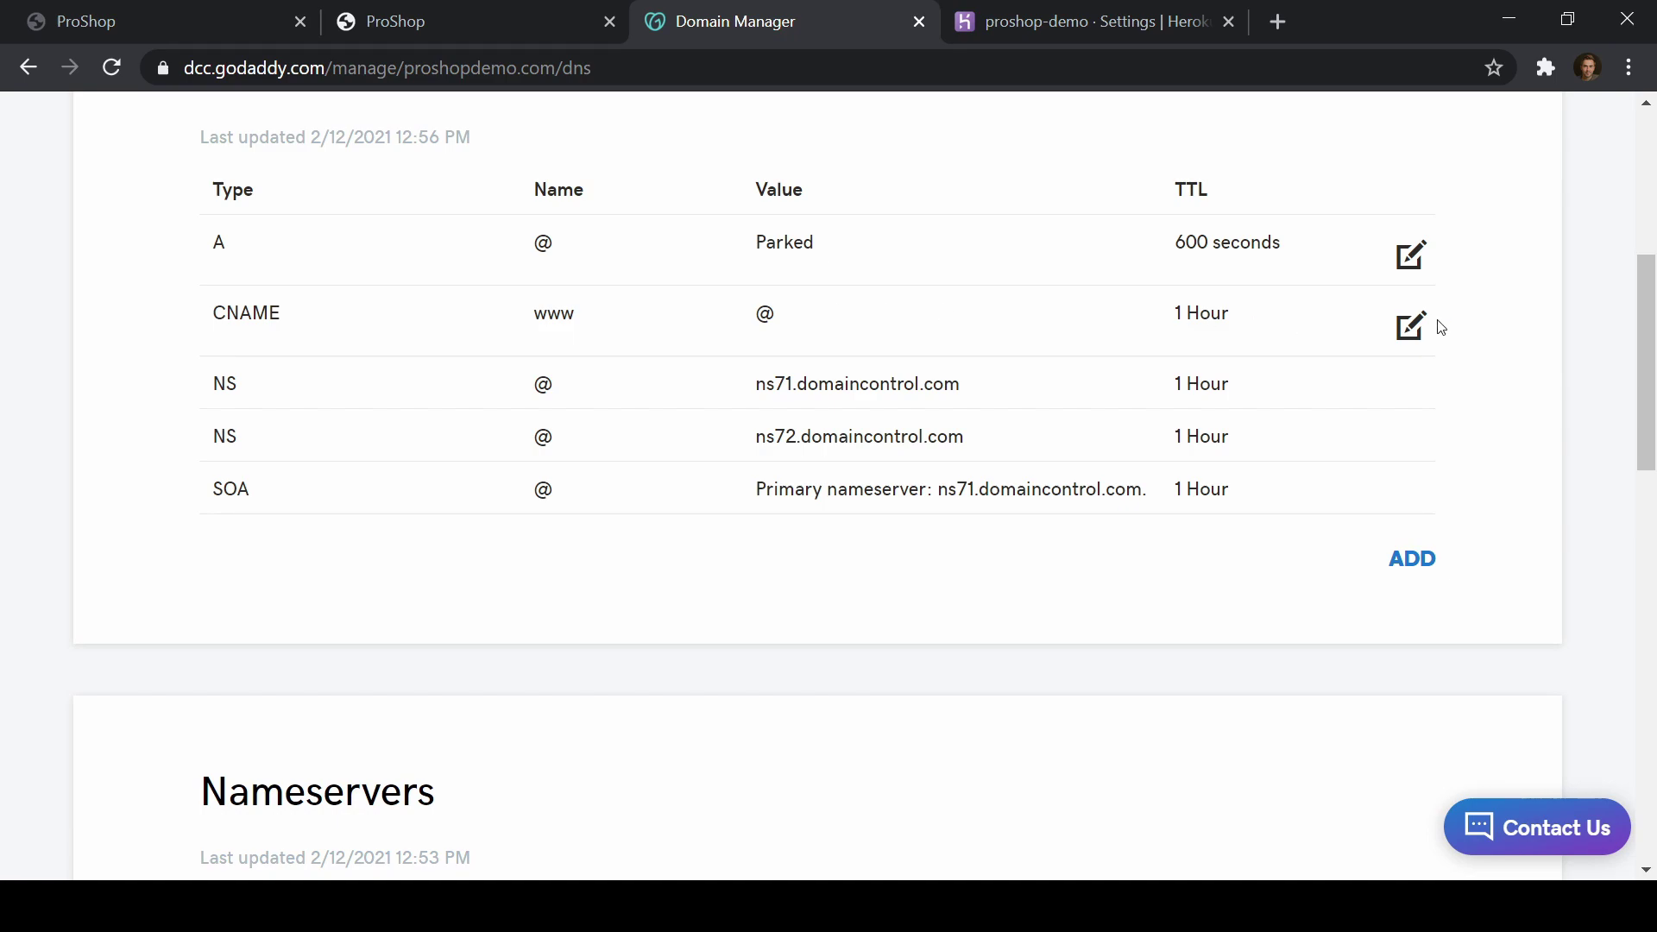
{"action": "left_click", "coordinate": [1410, 328]}
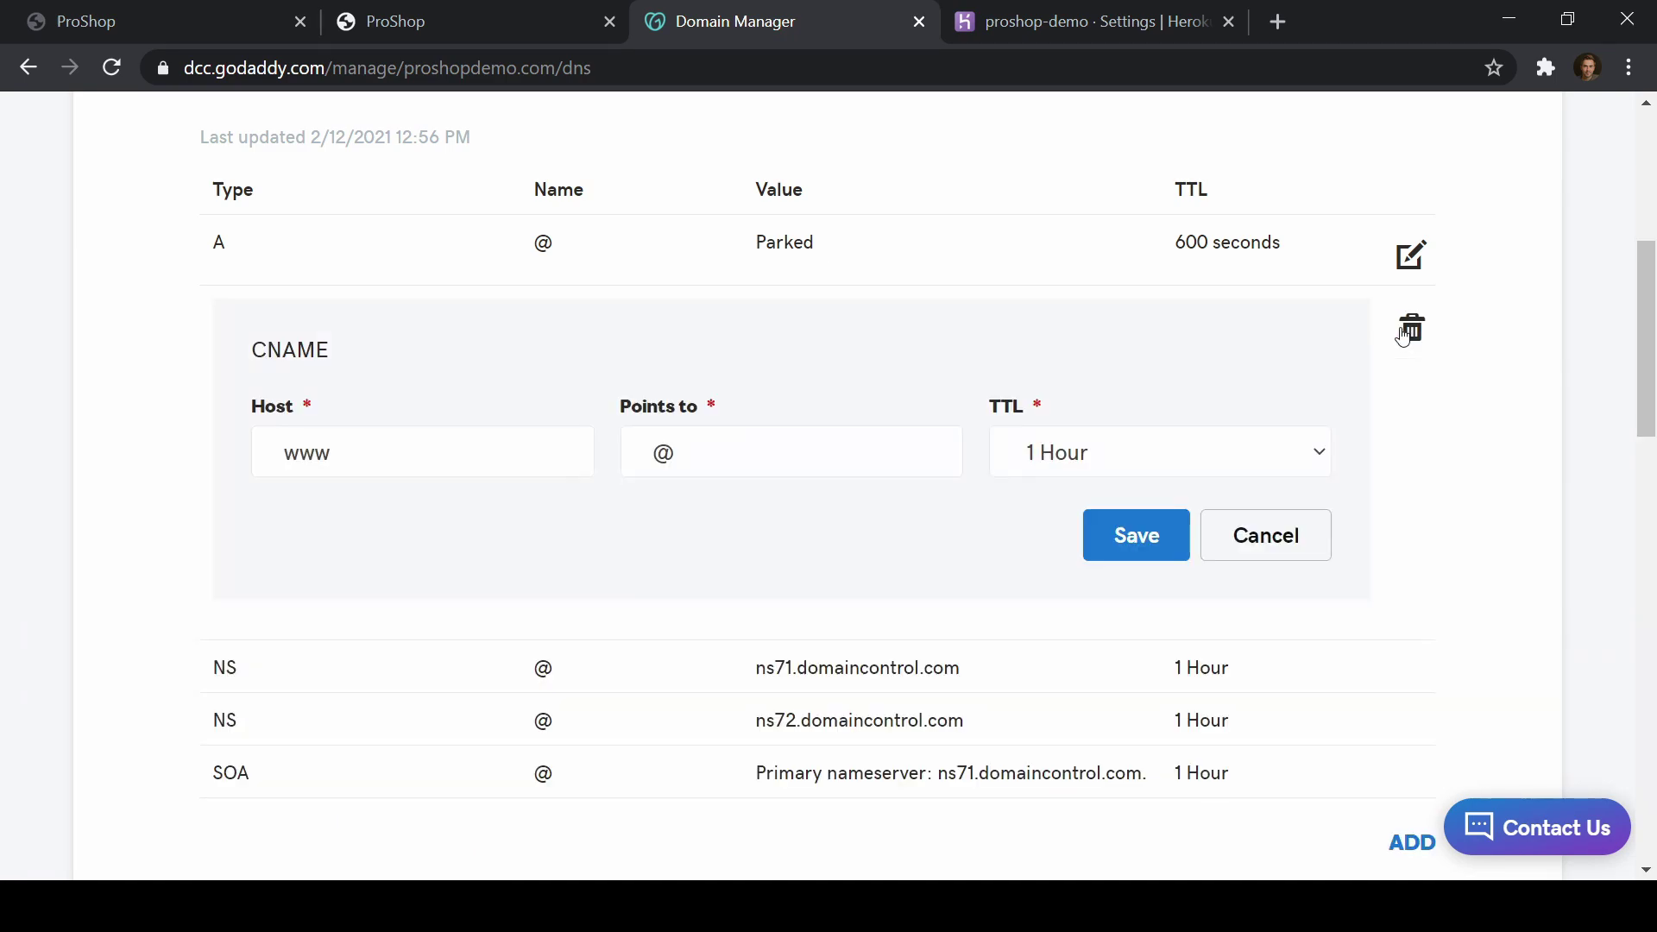
{"action": "left_click_drag", "start_coordinate": [777, 464], "coordinate": [591, 446]}
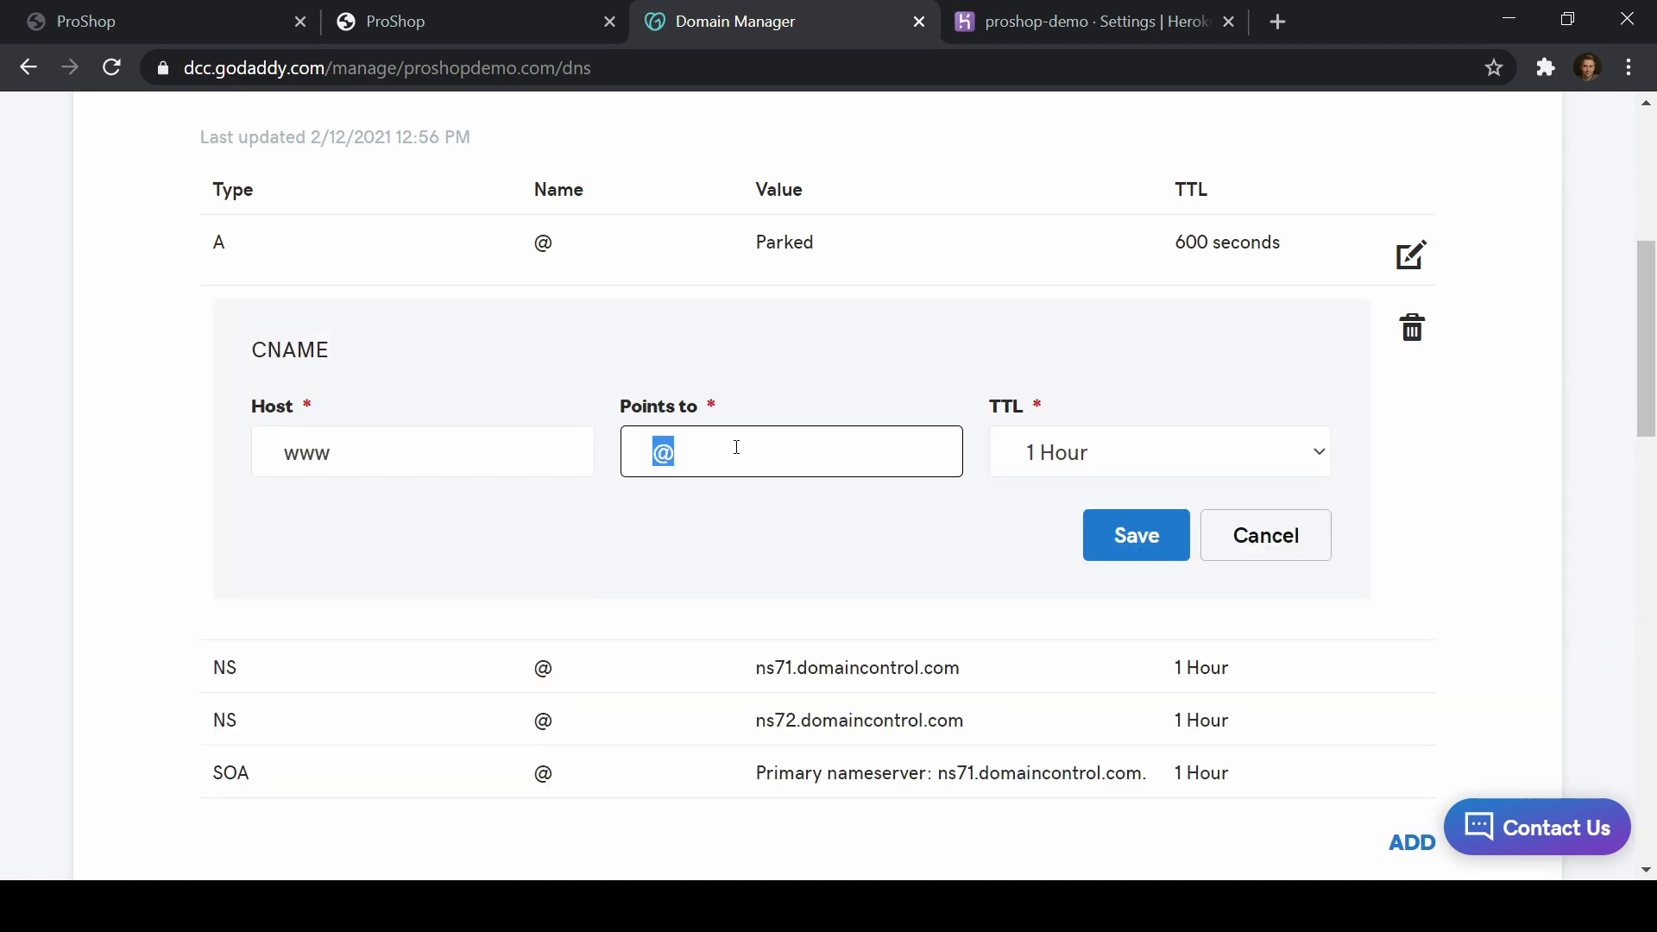
{"action": "type", "text": "young-turtle-huz7jq49w67imm8t2h6wvya9.herokudns.com"}
{"action": "left_click", "coordinate": [992, 13]}
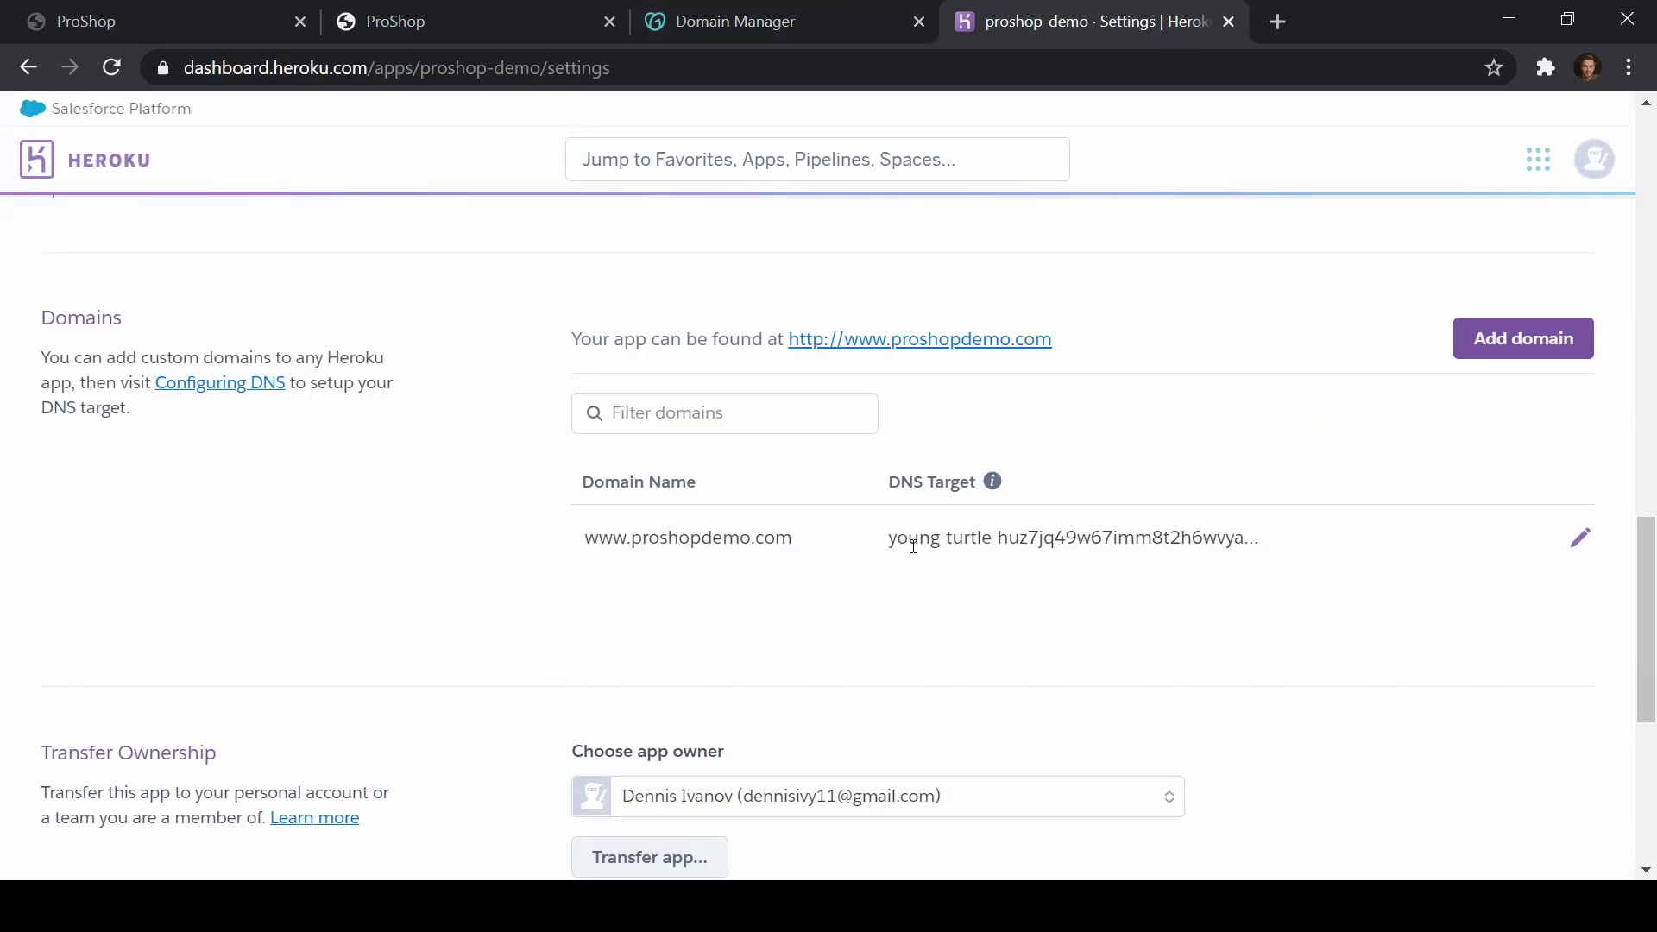
{"action": "left_click", "coordinate": [1580, 537]}
{"action": "triple_click", "coordinate": [1260, 366]}
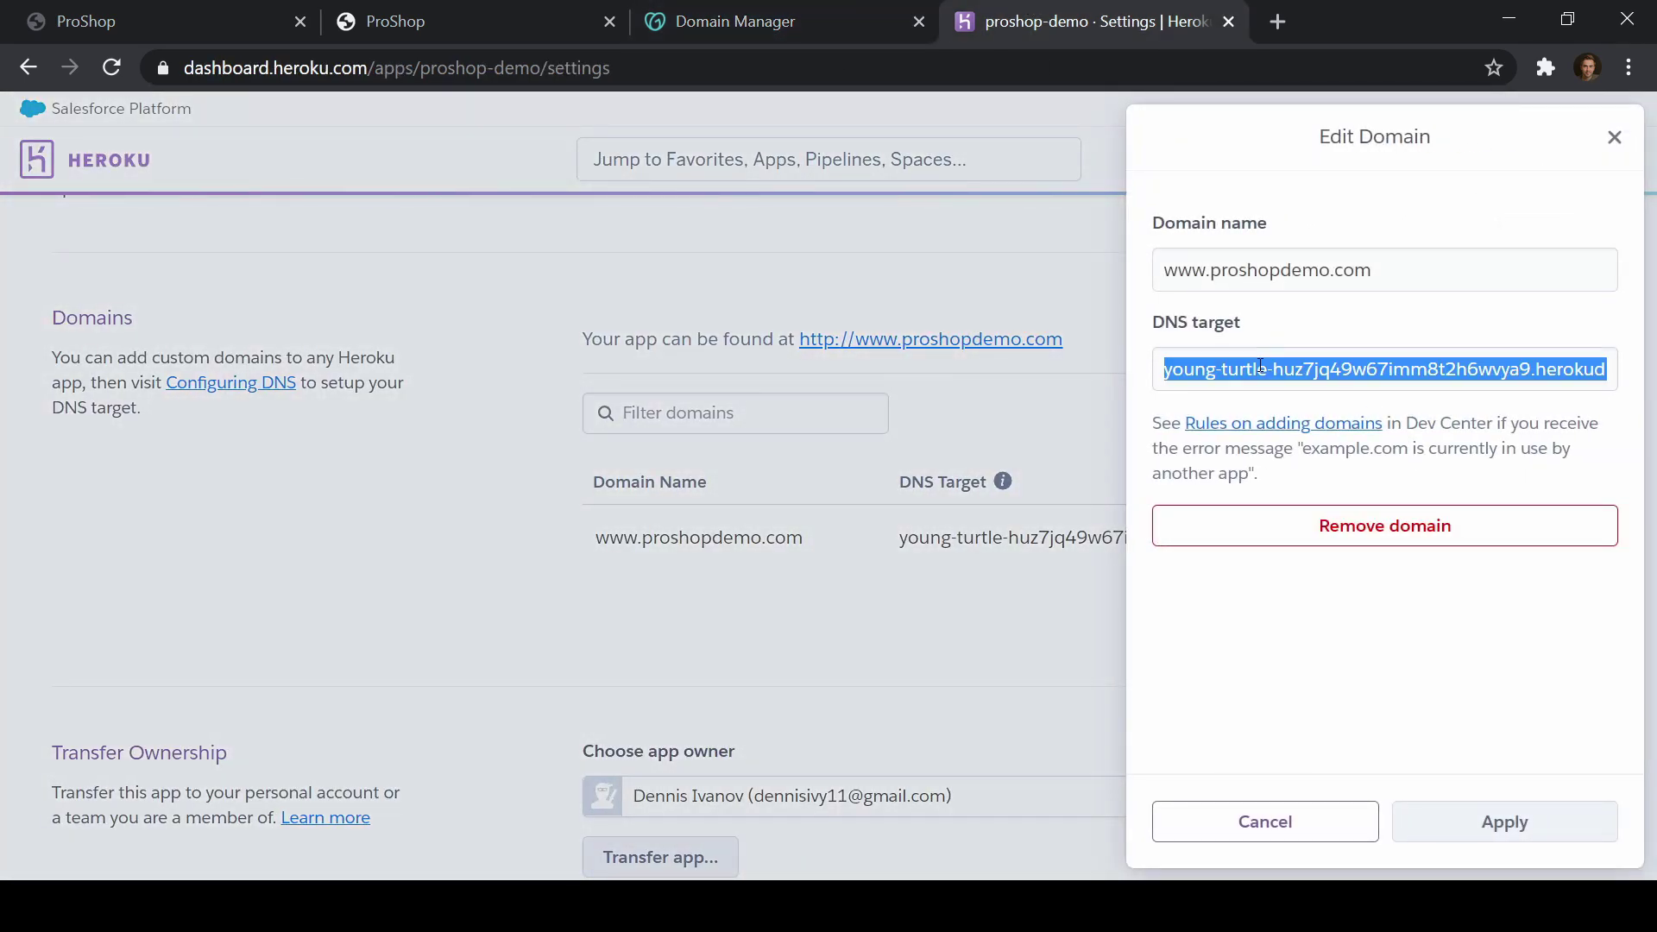
{"action": "left_click", "coordinate": [780, 13]}
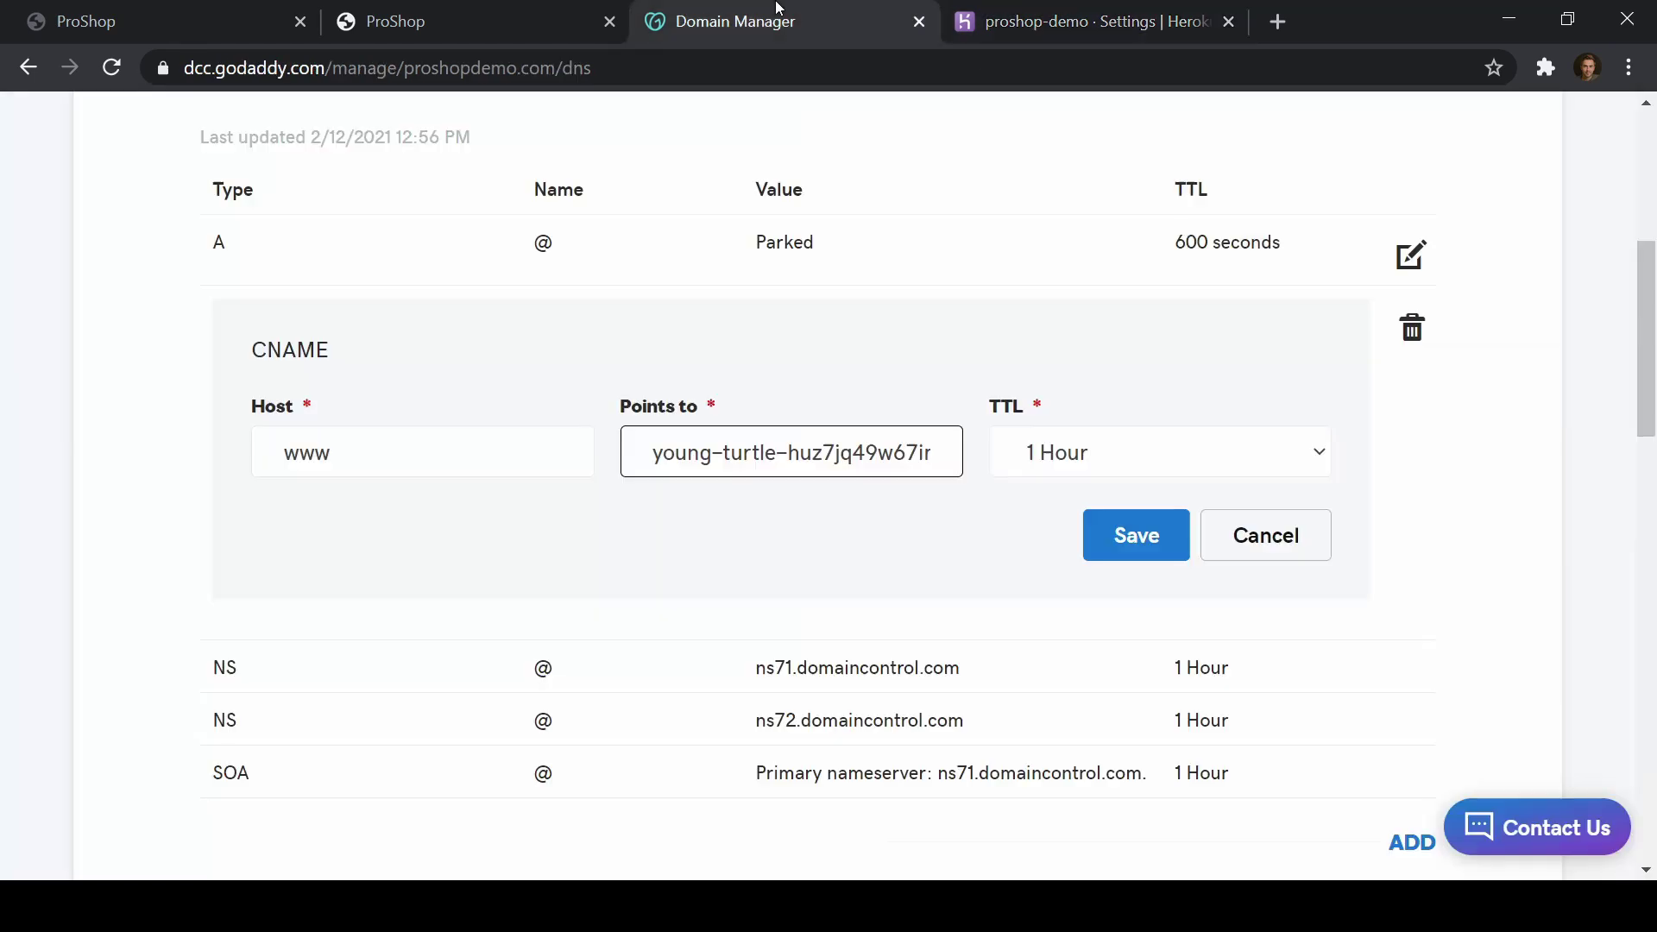
{"action": "left_click", "coordinate": [939, 437]}
Step: Set the www CNAME TTL to 1/2 Hour and save the record
{"action": "left_click", "coordinate": [1110, 455]}
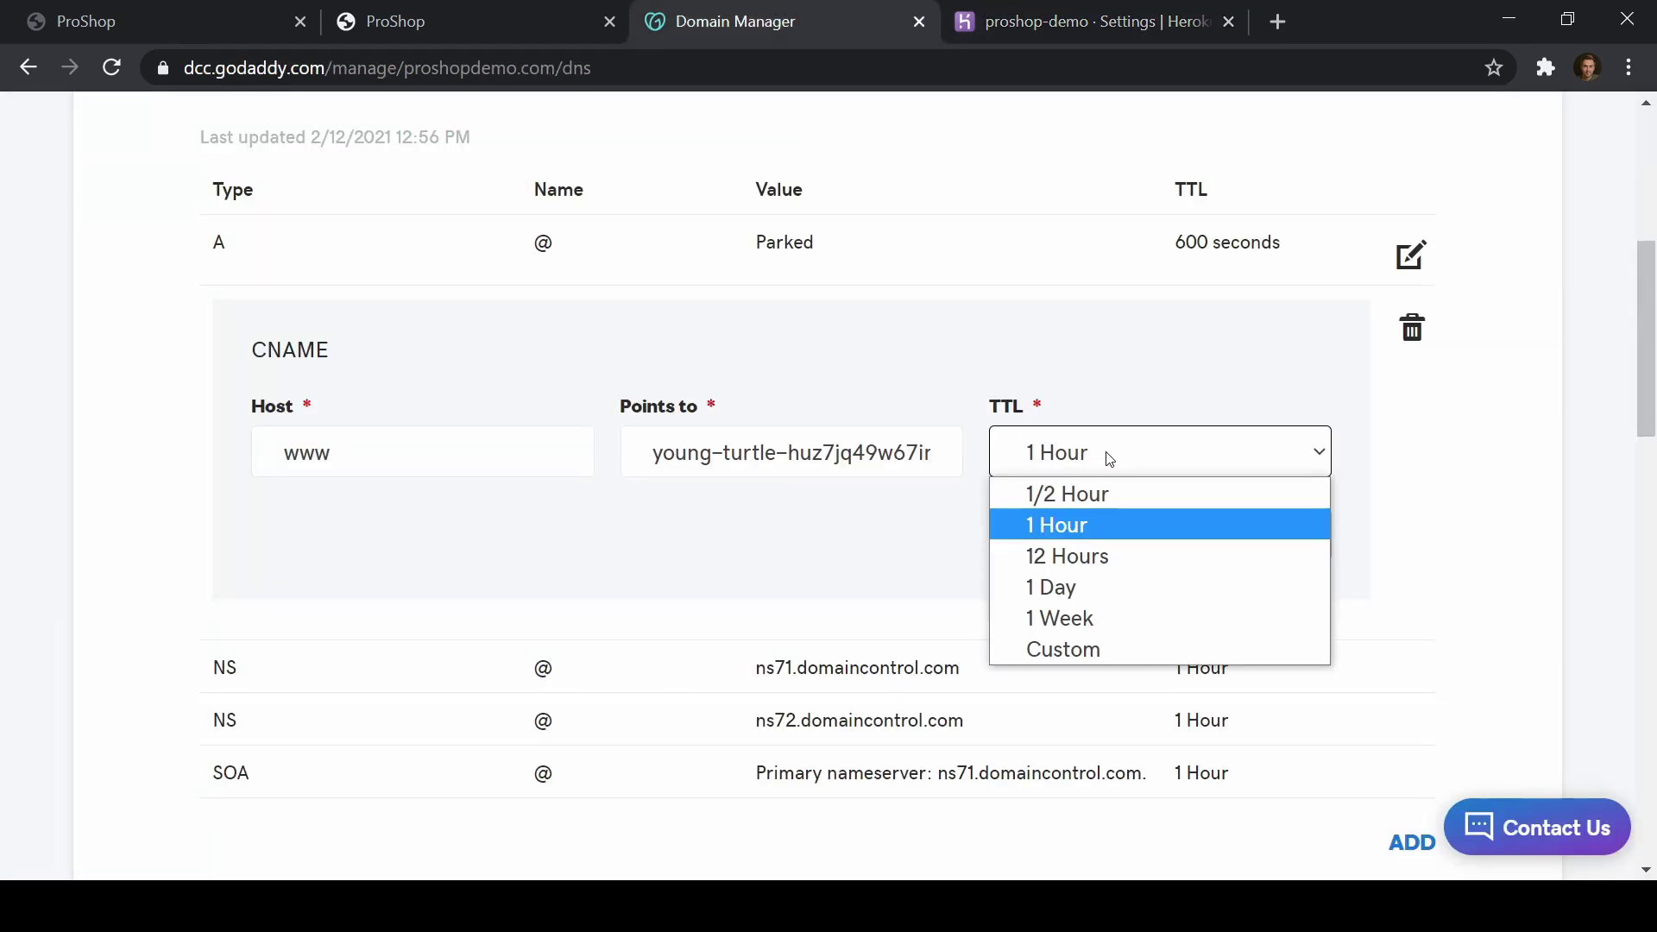
{"action": "left_click", "coordinate": [1061, 497]}
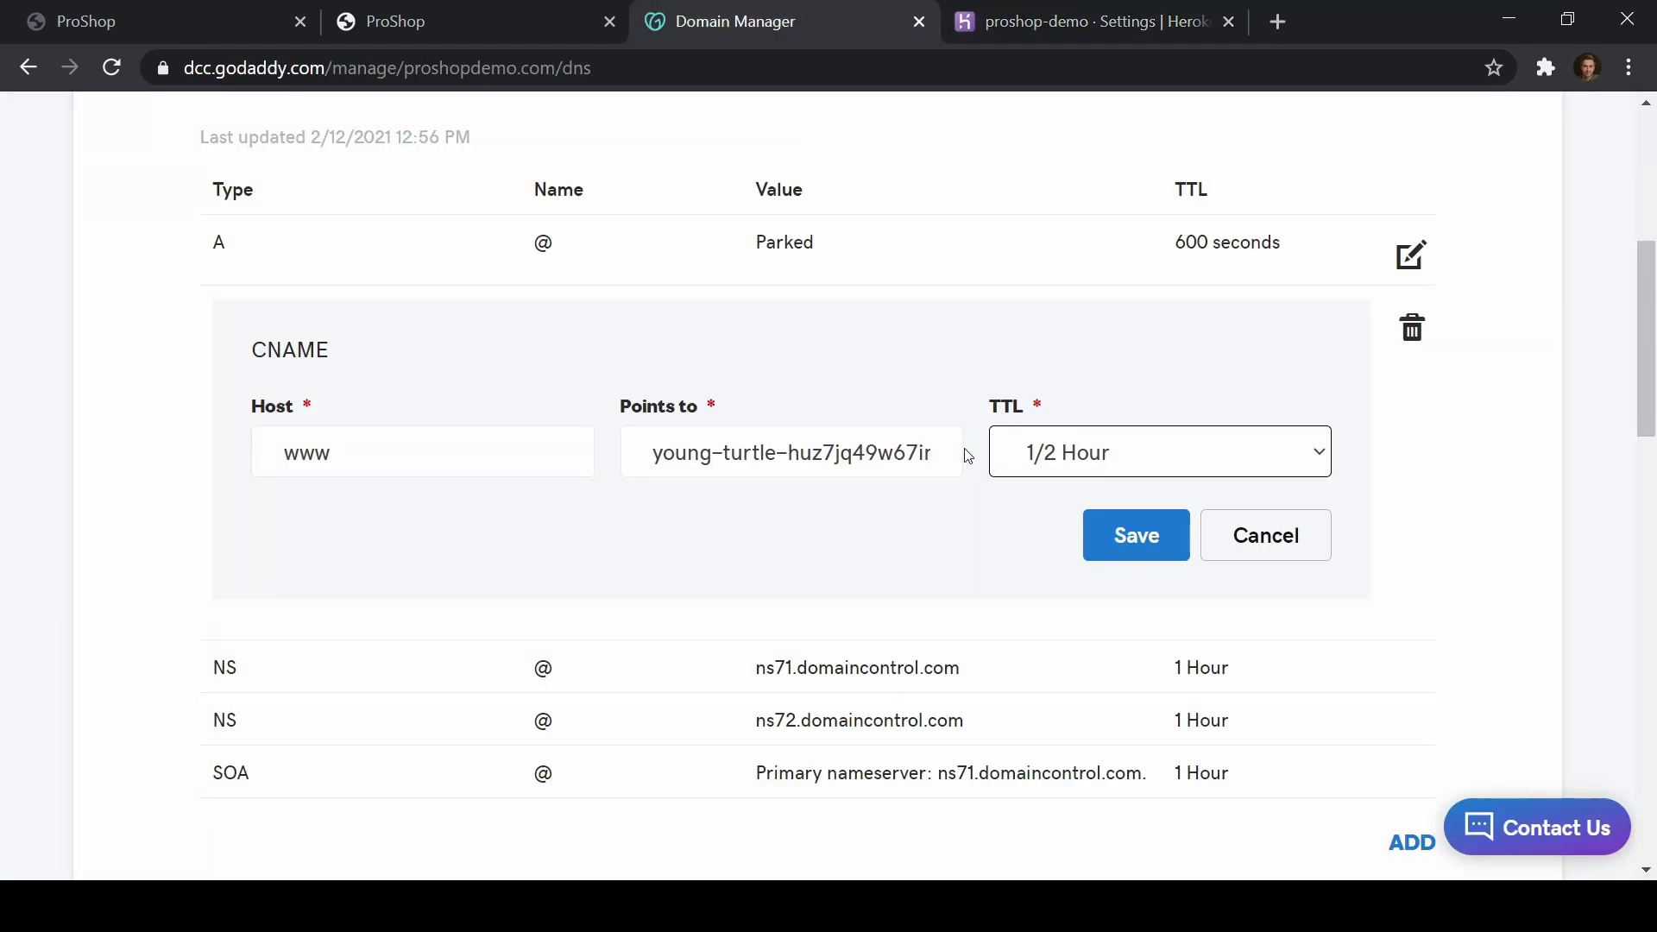
{"action": "left_click", "coordinate": [1121, 545]}
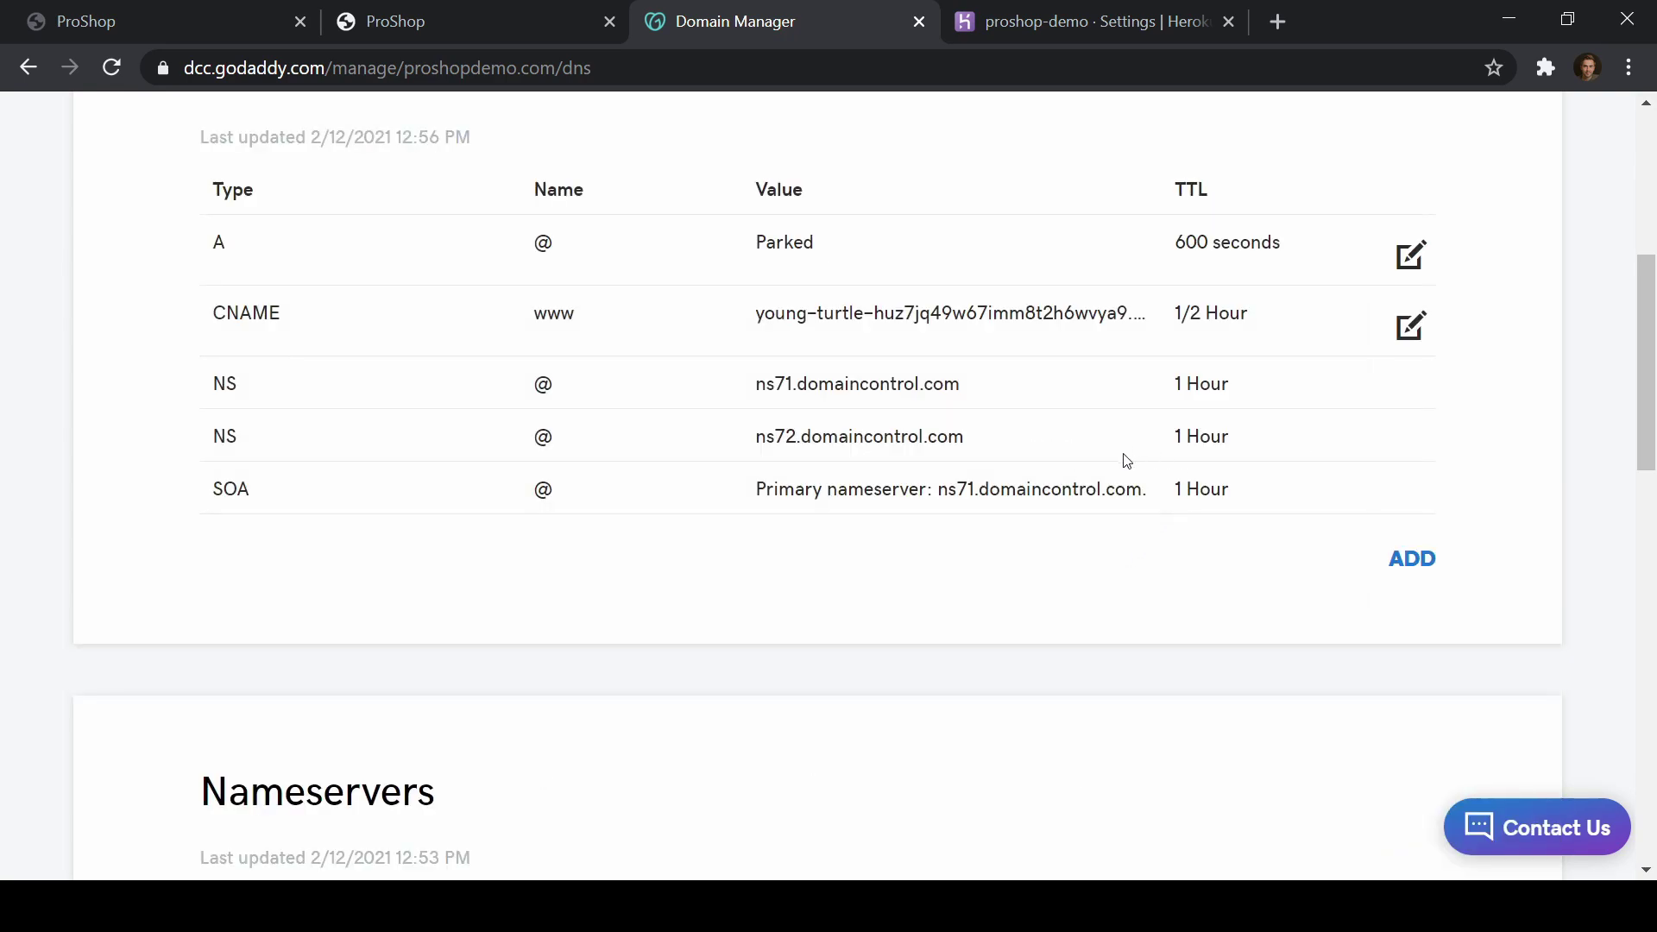
{"action": "scroll", "coordinate": [1108, 462], "scroll_direction": "down", "scroll_amount": 7}
{"action": "scroll", "coordinate": [1090, 484], "scroll_direction": "down", "scroll_amount": 2}
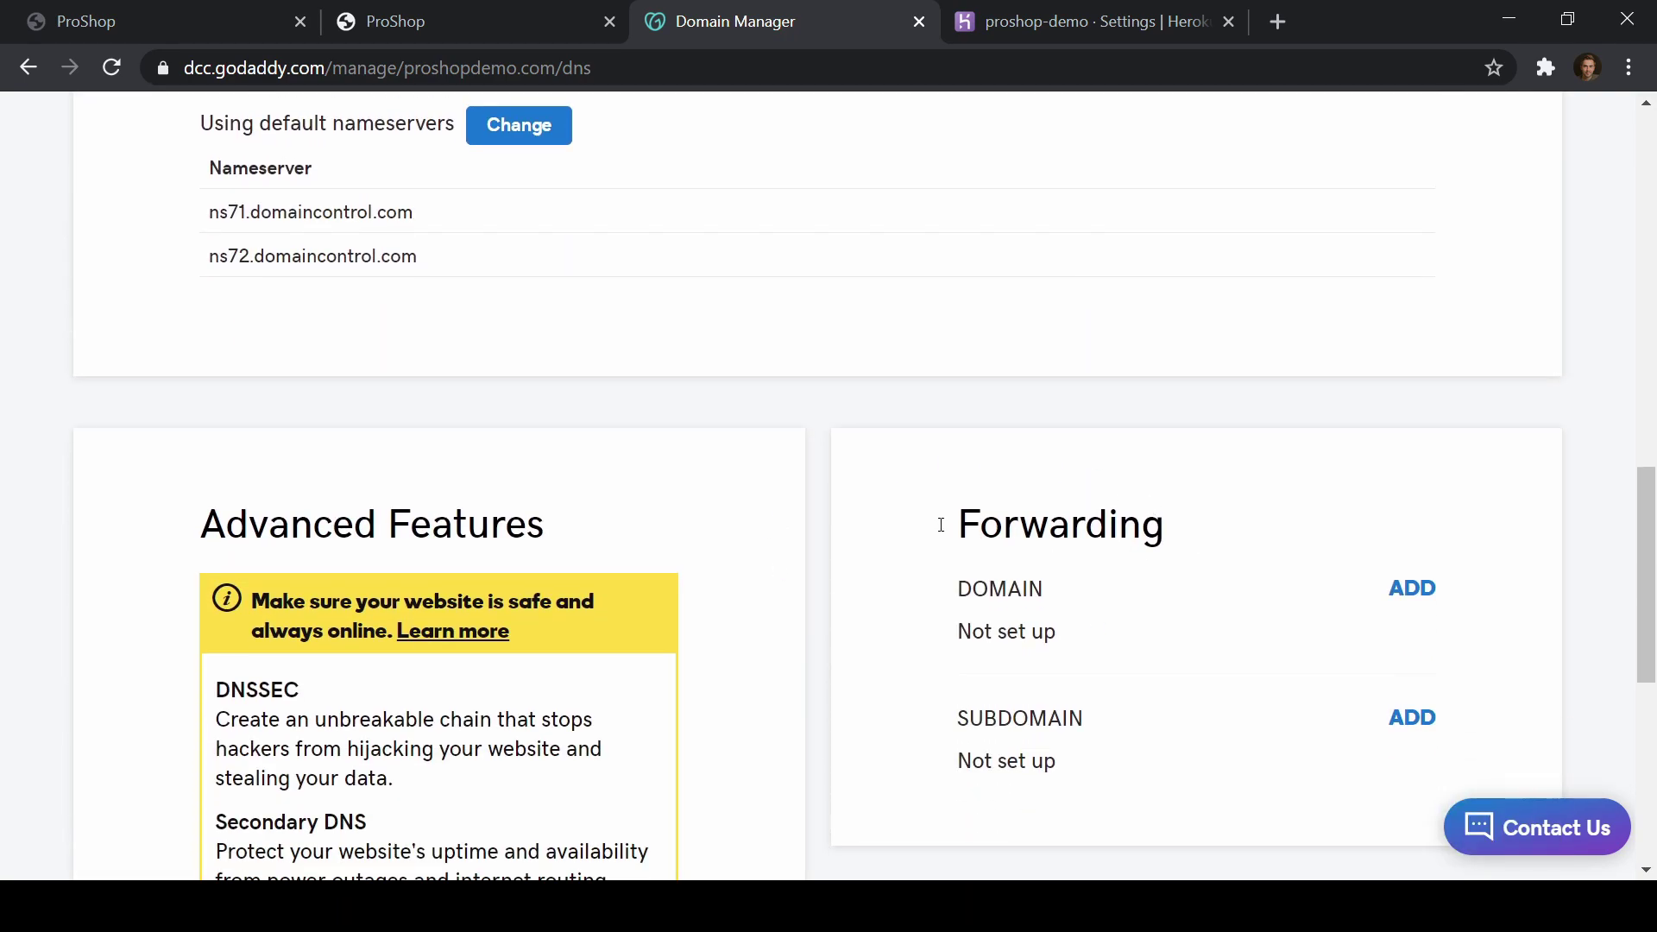
{"action": "left_click", "coordinate": [1406, 592]}
{"action": "scroll", "coordinate": [1035, 584], "scroll_direction": "down", "scroll_amount": 4}
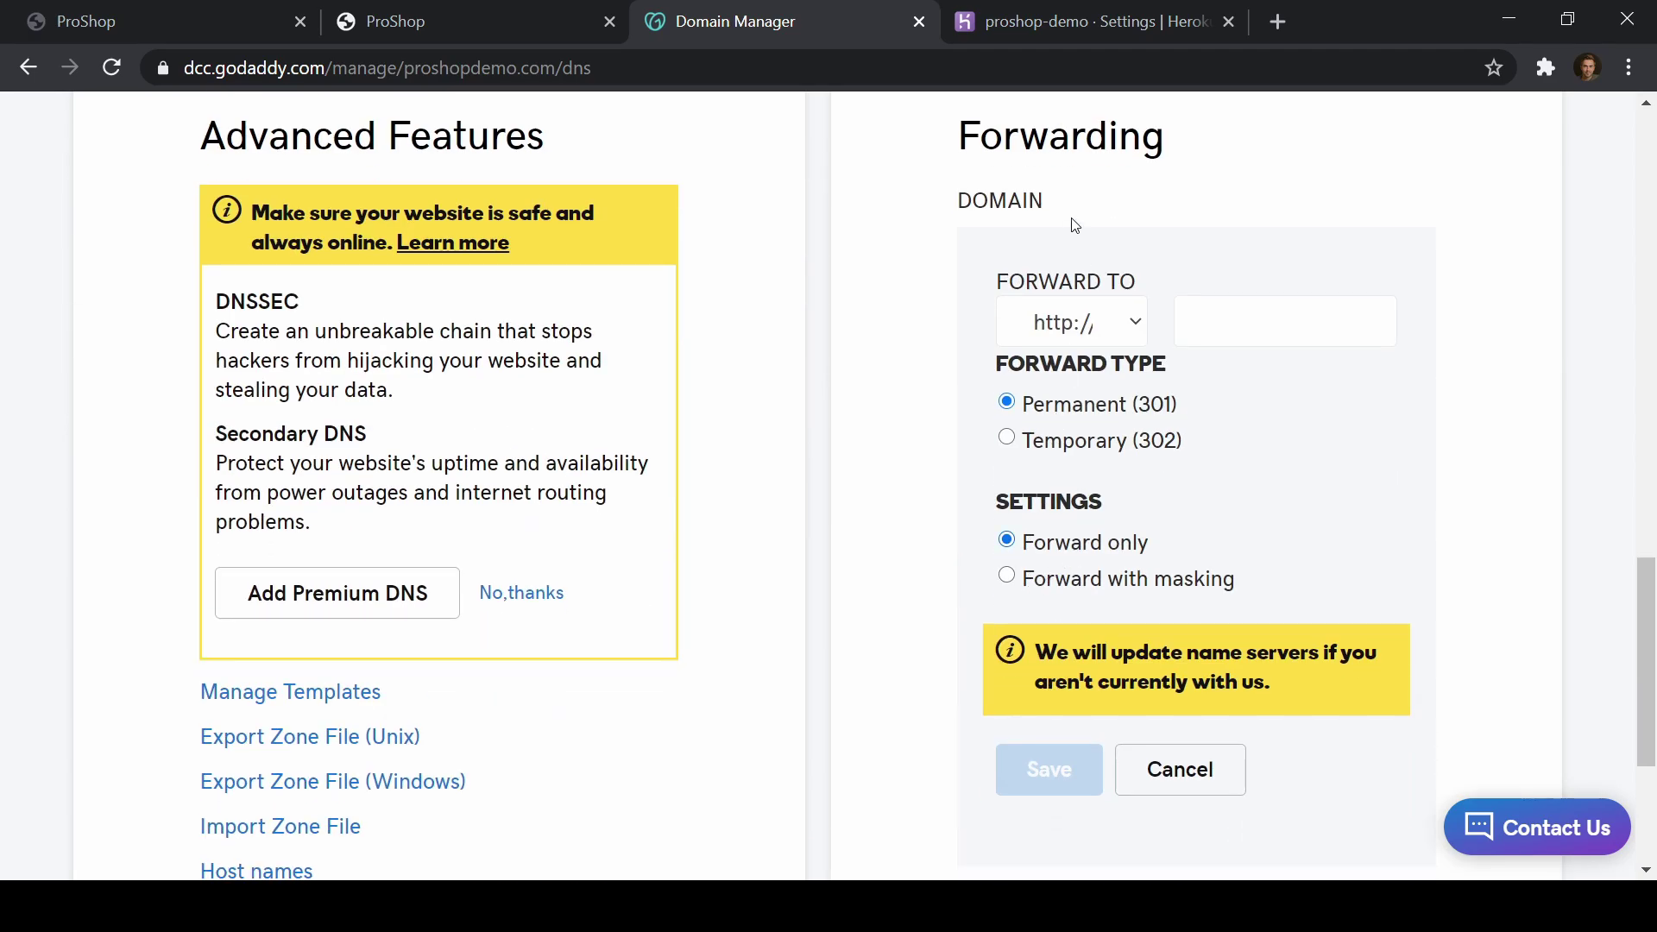
{"action": "scroll", "coordinate": [1069, 216], "scroll_direction": "down", "scroll_amount": 4}
{"action": "scroll", "coordinate": [1120, 584], "scroll_direction": "up", "scroll_amount": 6}
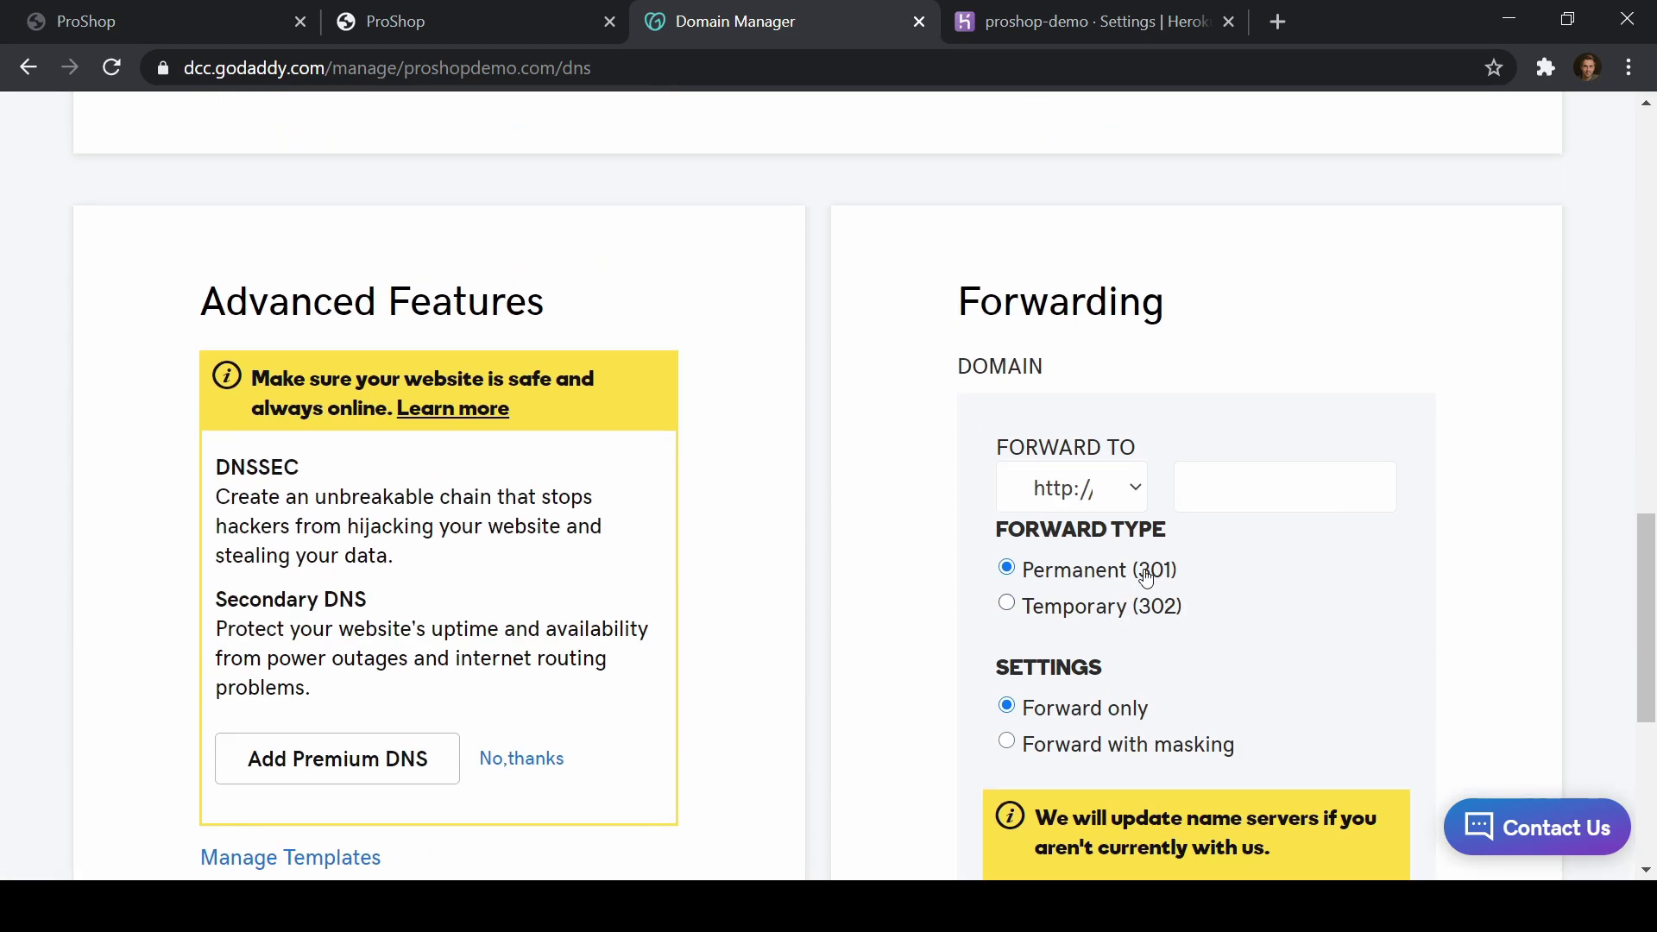
{"action": "left_click", "coordinate": [1240, 478]}
{"action": "key", "text": "ctrl+v"}
{"action": "key", "text": "ctrl+z"}
{"action": "key", "text": "ctrl+Tab"}
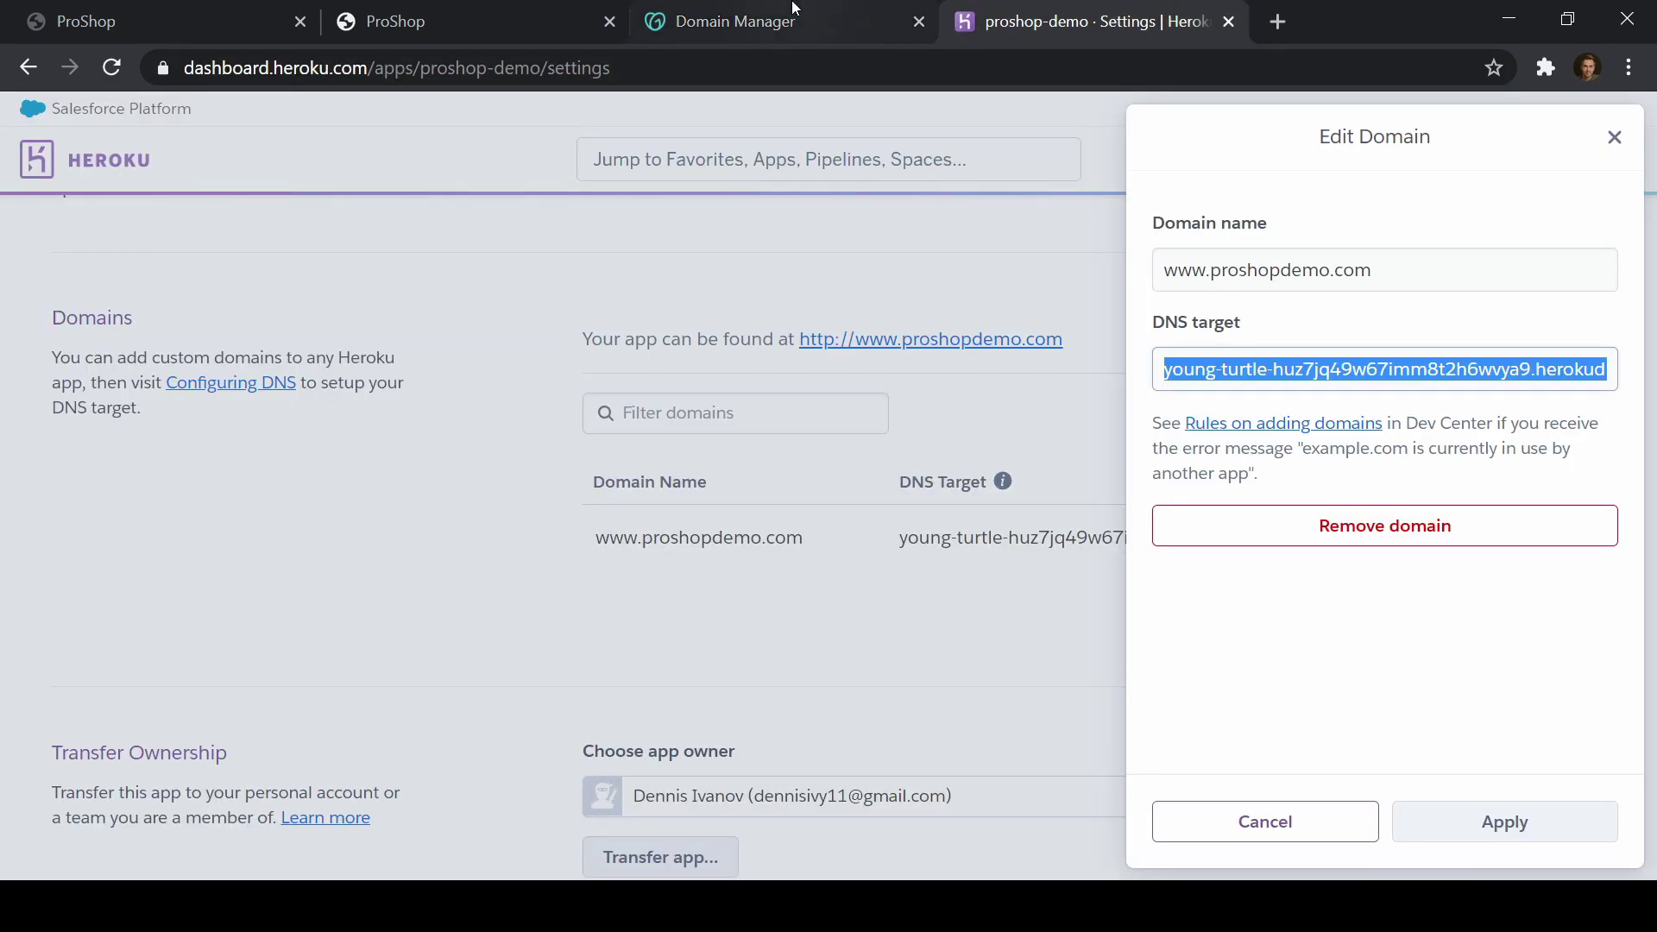
{"action": "key", "text": "ctrl+shift+Tab"}
{"action": "type", "text": "www"}
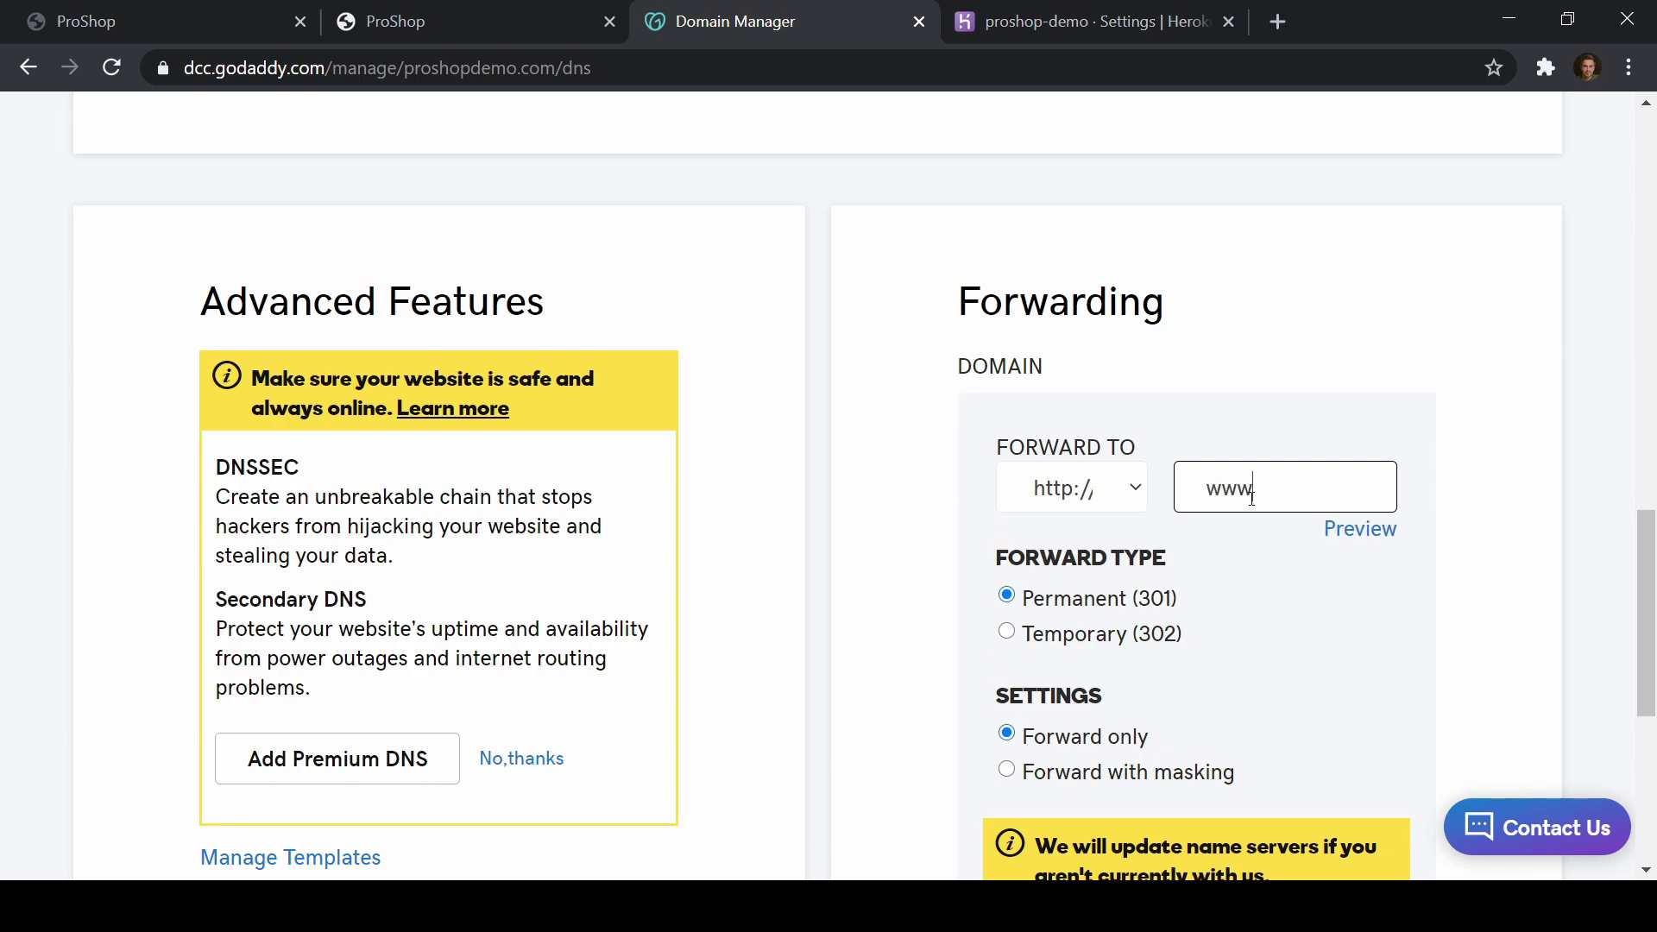
{"action": "type", "text": ".proshopdemo.com"}
{"action": "scroll", "coordinate": [1205, 573], "scroll_direction": "down", "scroll_amount": 3}
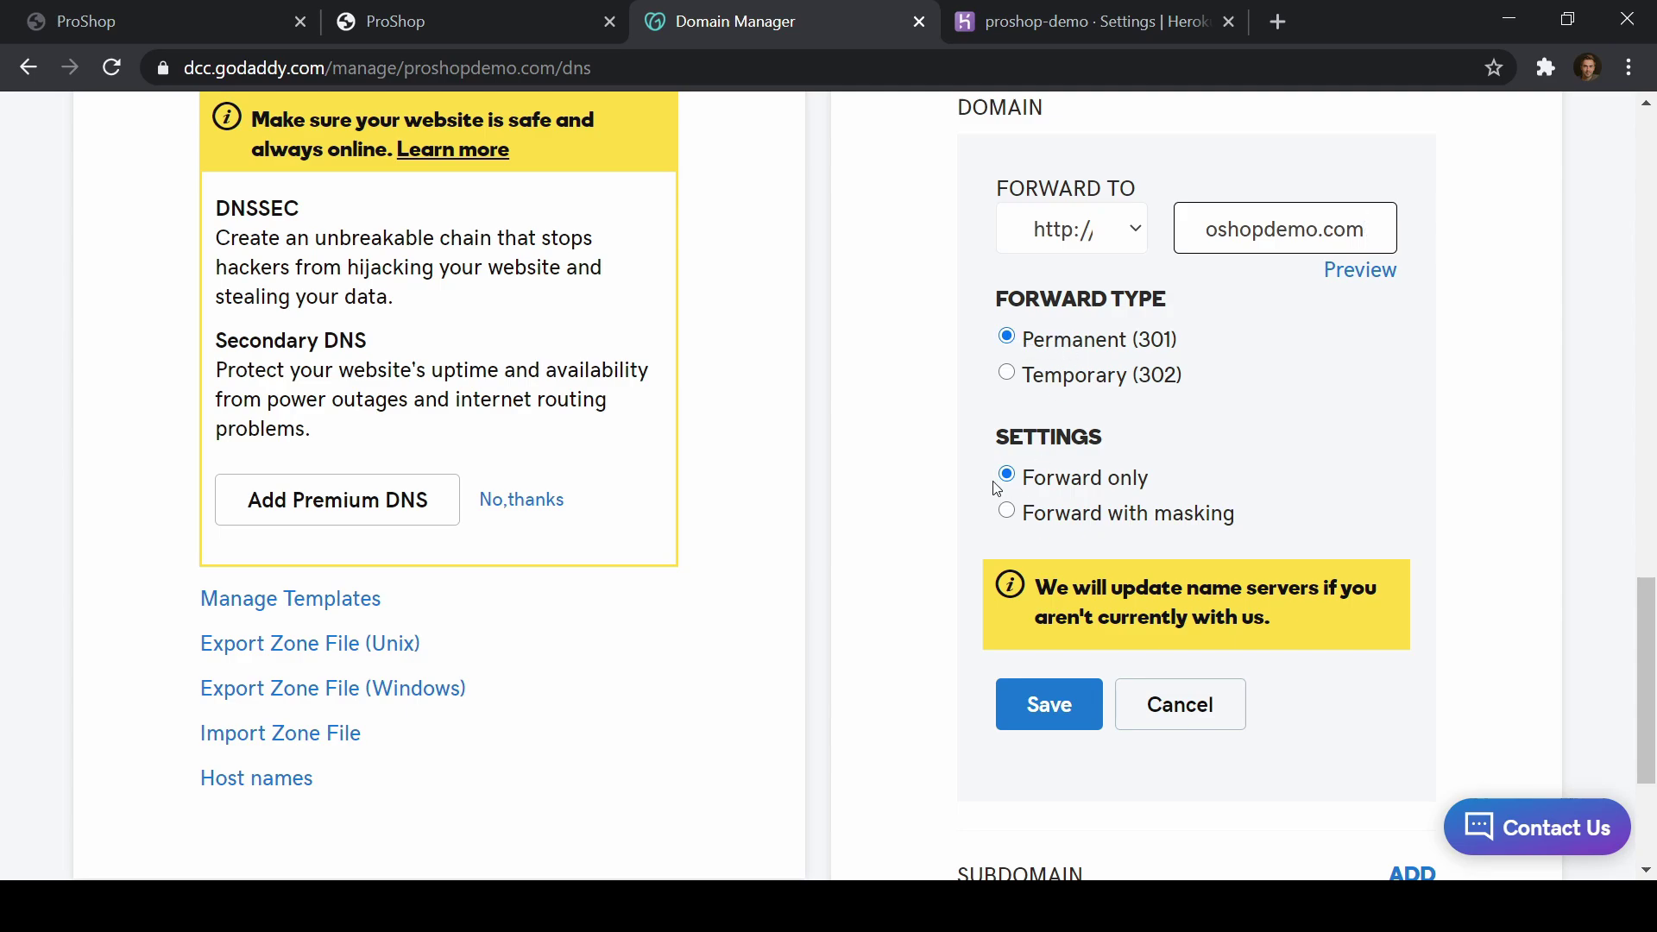
{"action": "left_click", "coordinate": [1057, 709]}
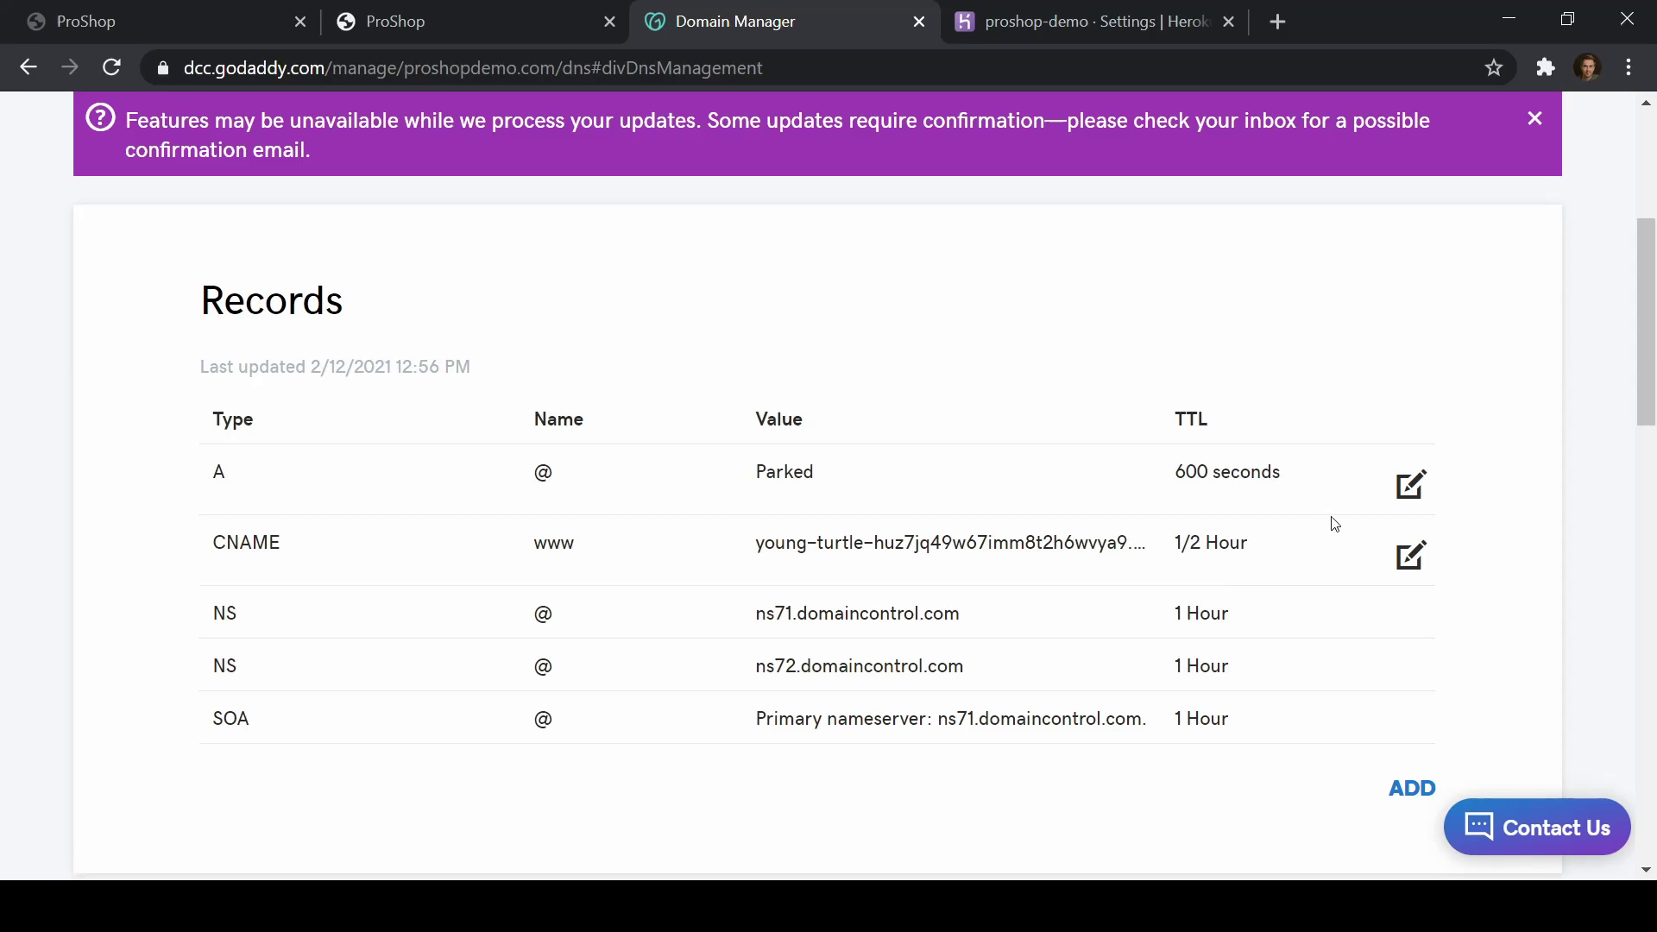
{"action": "scroll", "coordinate": [1332, 521], "scroll_direction": "down", "scroll_amount": 3}
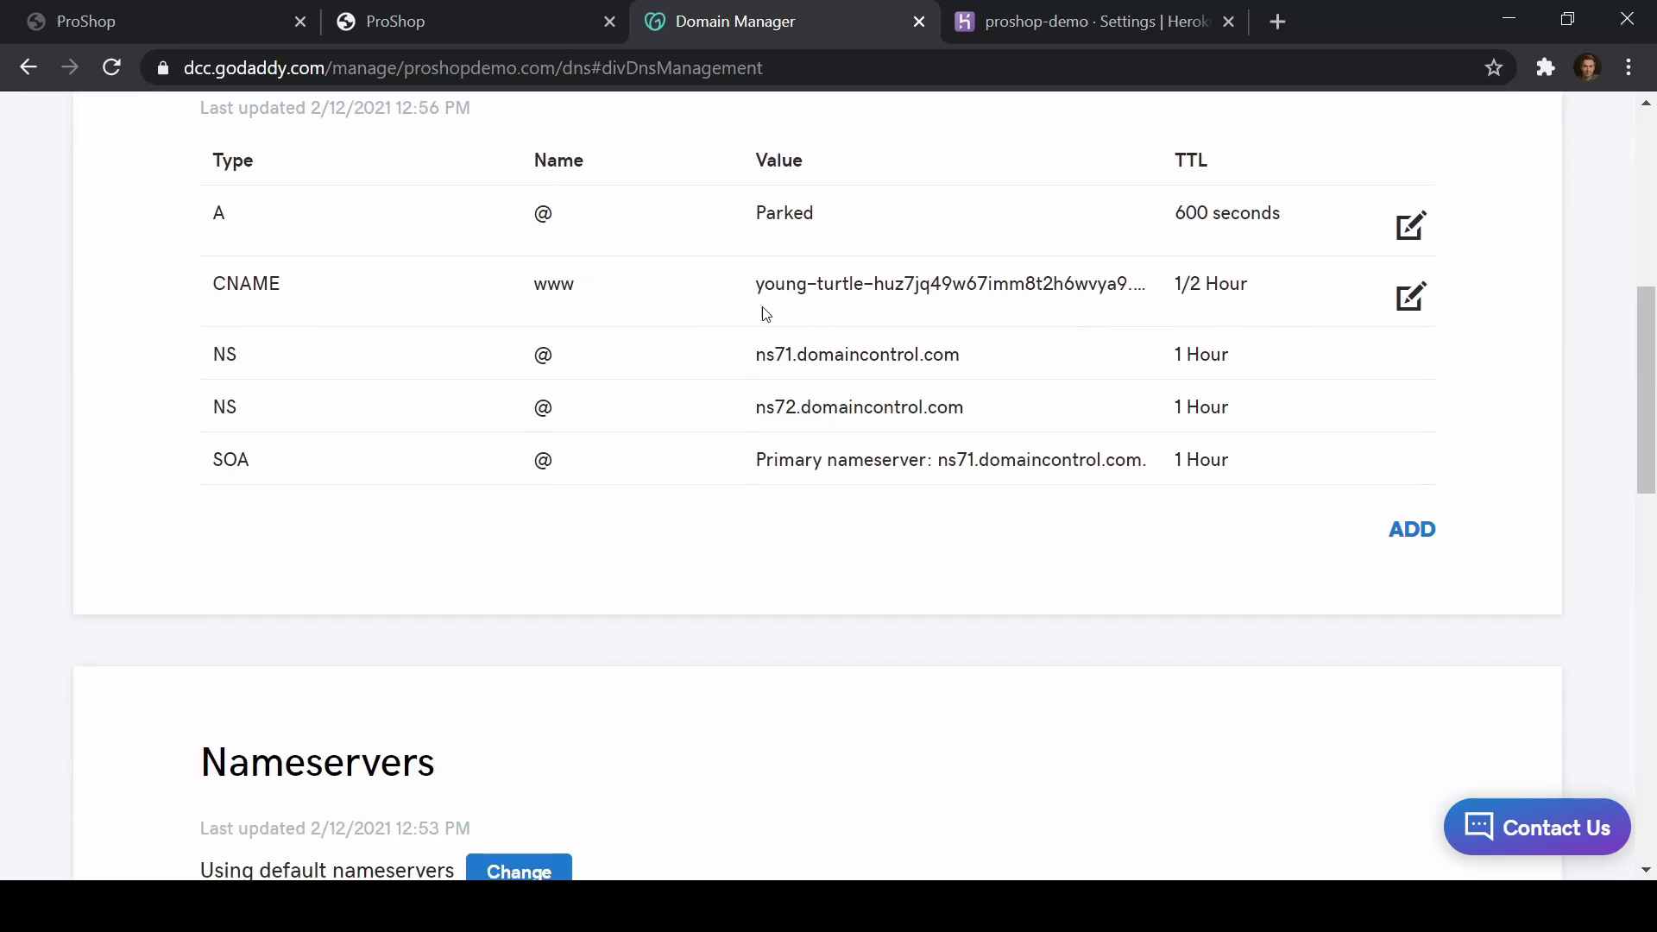
{"action": "scroll", "coordinate": [836, 418], "scroll_direction": "down", "scroll_amount": 3}
{"action": "scroll", "coordinate": [535, 449], "scroll_direction": "down", "scroll_amount": 3}
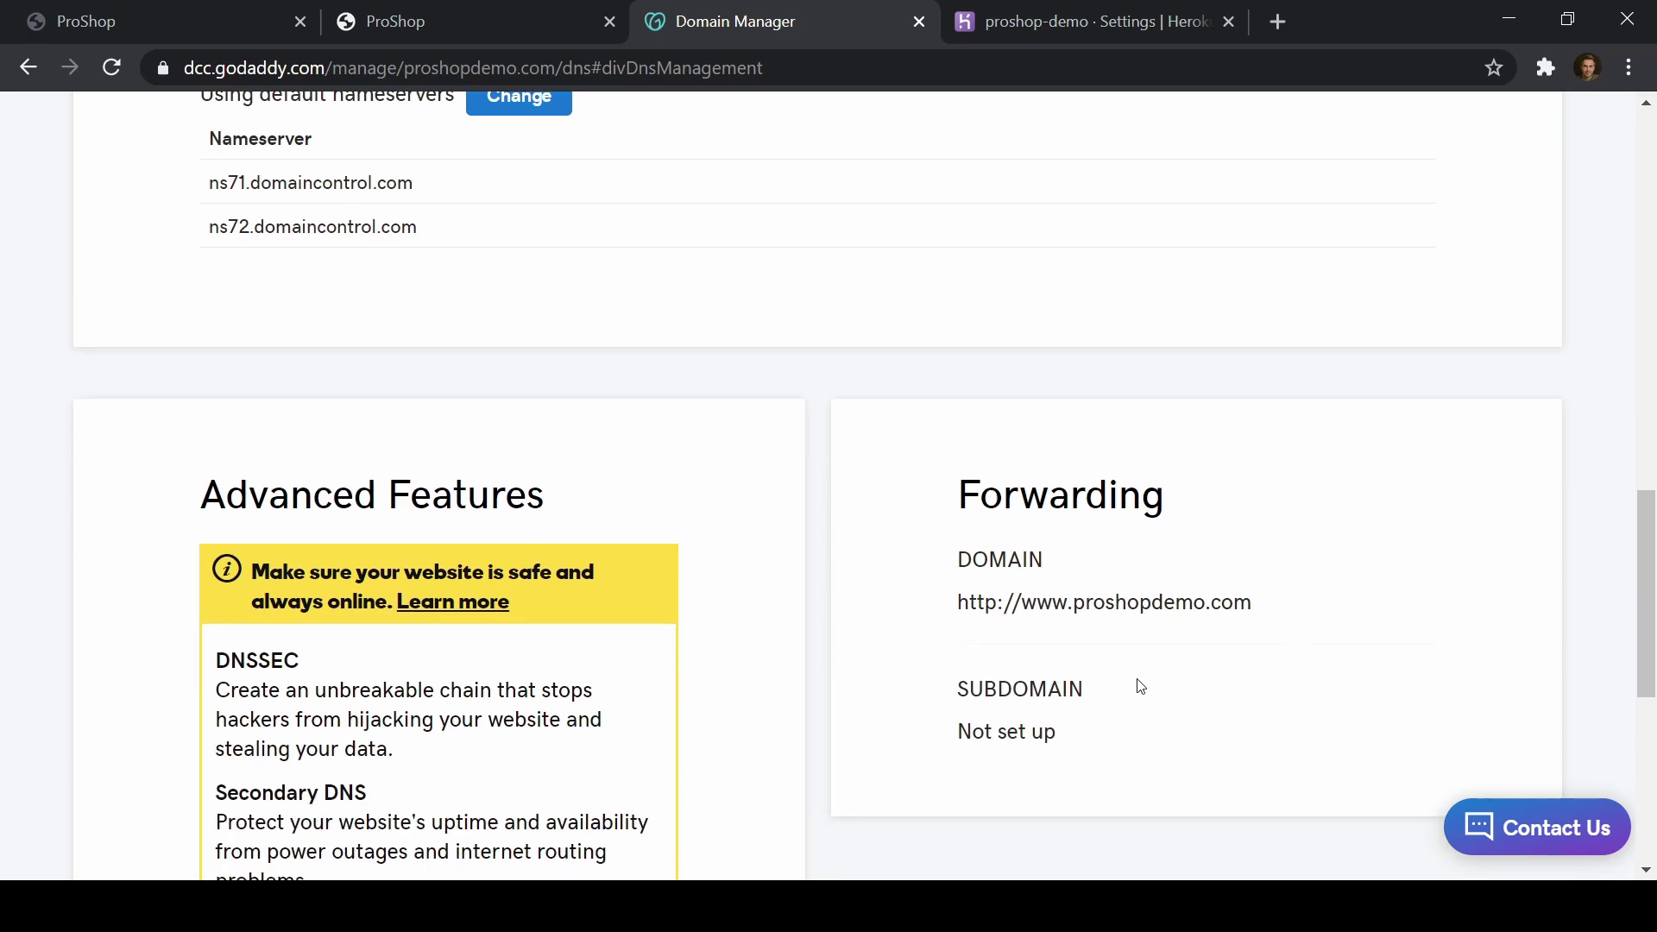
{"action": "scroll", "coordinate": [1113, 621], "scroll_direction": "down", "scroll_amount": 2}
{"action": "scroll", "coordinate": [1070, 522], "scroll_direction": "up", "scroll_amount": 2}
{"action": "scroll", "coordinate": [1065, 514], "scroll_direction": "down", "scroll_amount": 2}
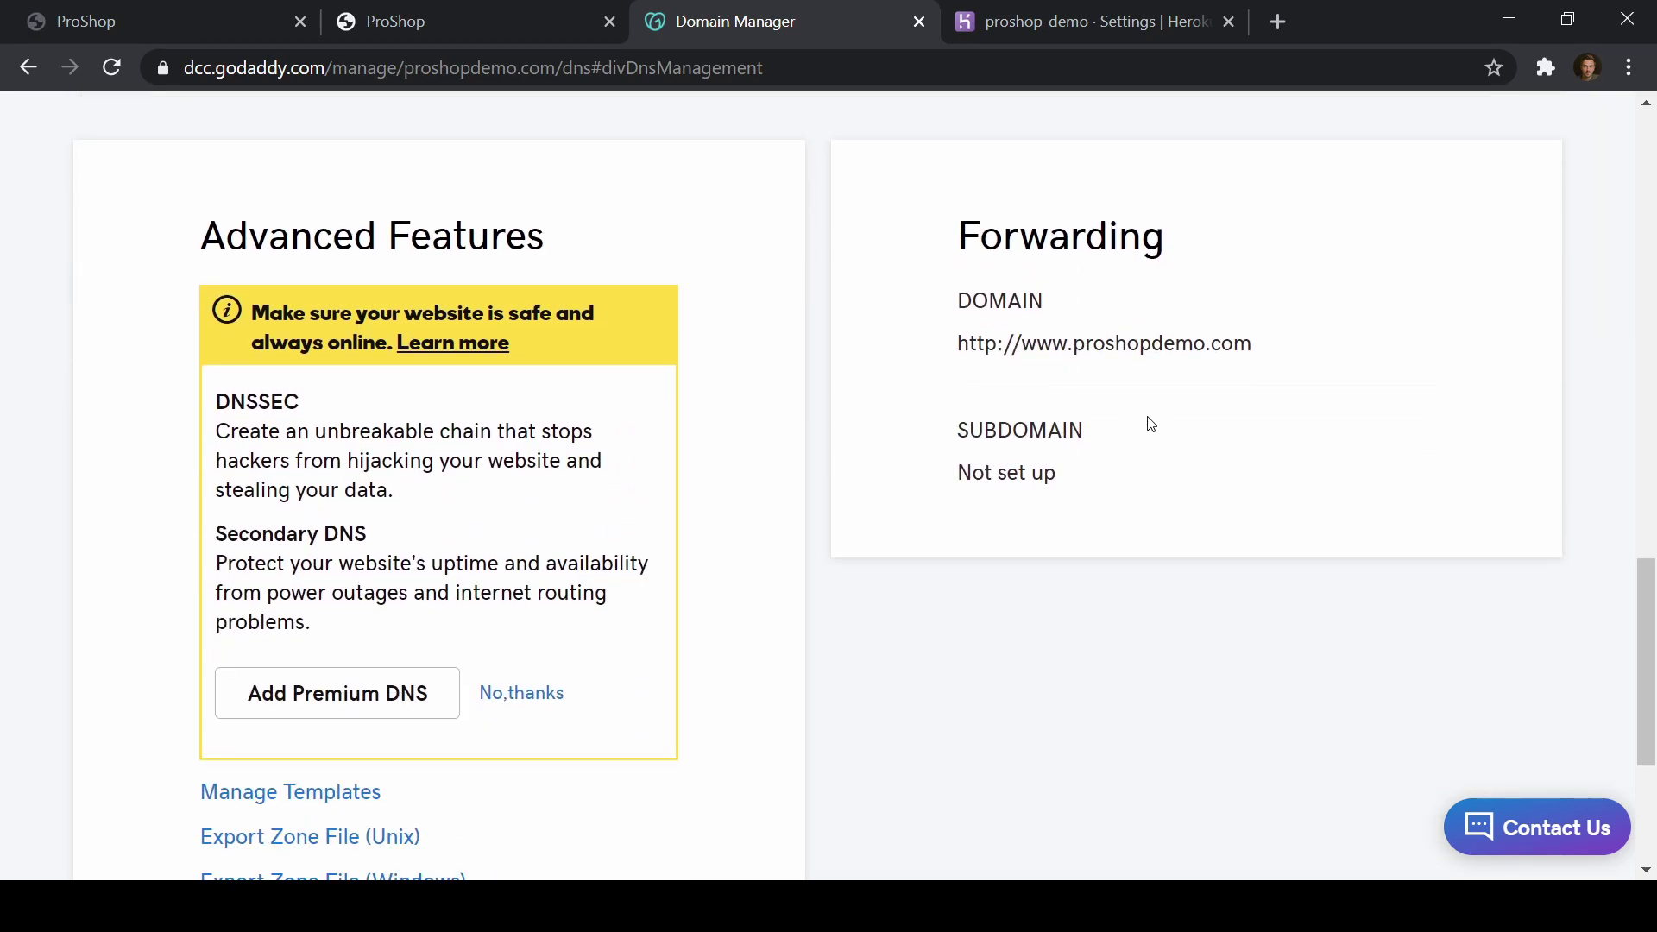
{"action": "scroll", "coordinate": [1150, 422], "scroll_direction": "down", "scroll_amount": 3}
{"action": "scroll", "coordinate": [1135, 433], "scroll_direction": "up", "scroll_amount": 5}
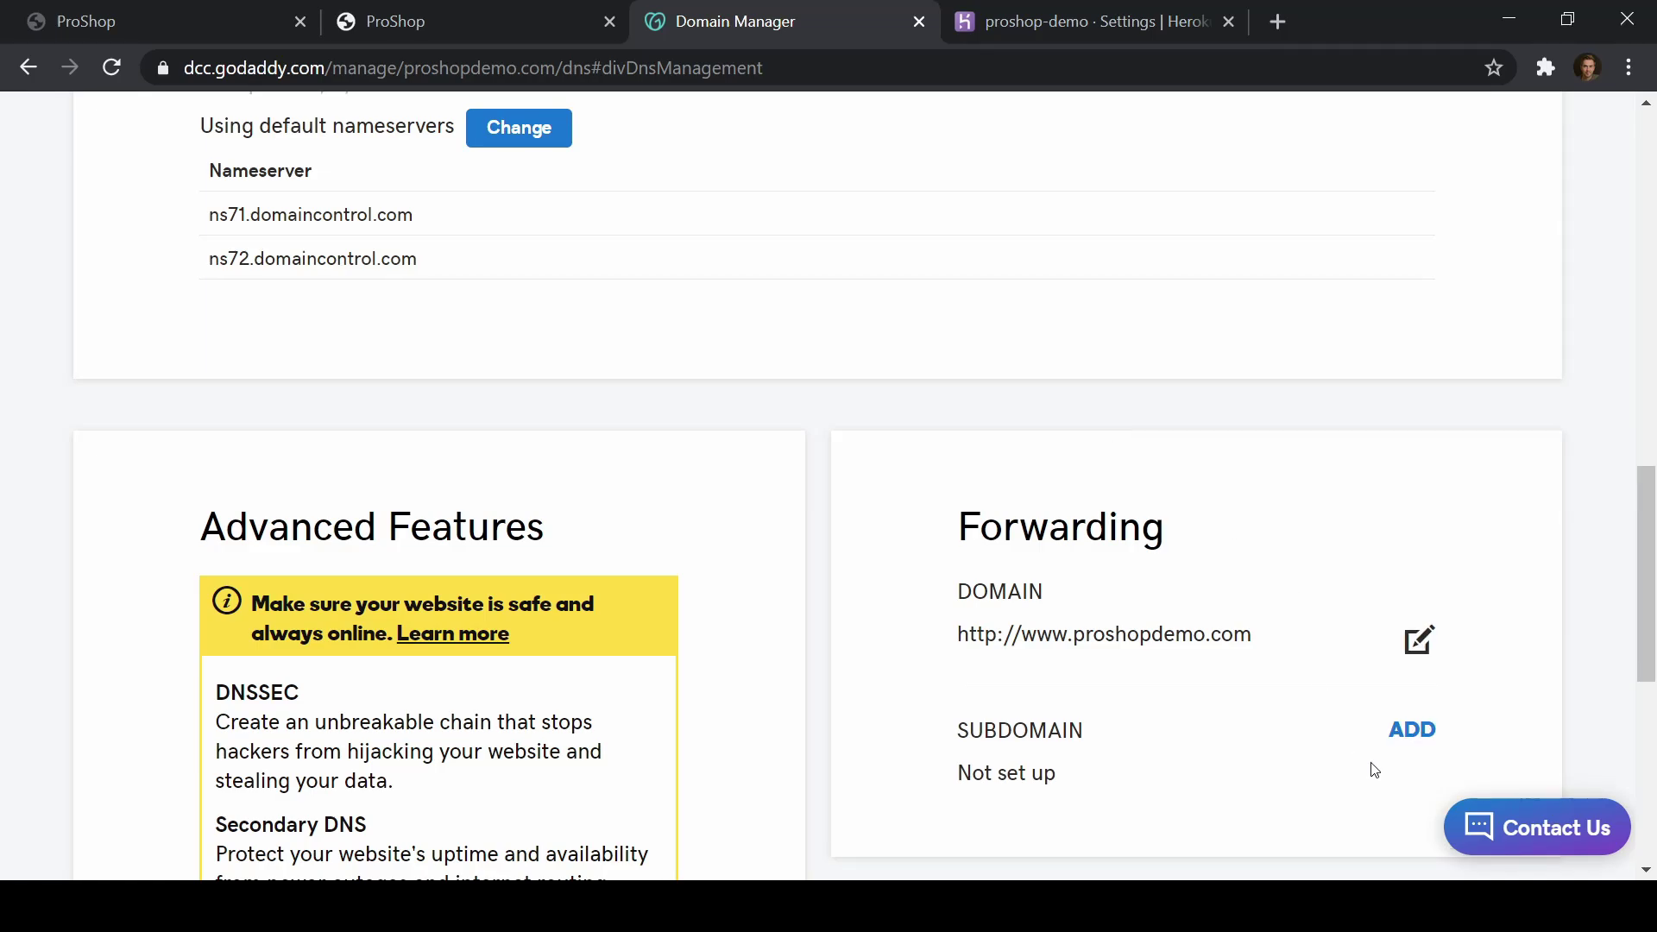
{"action": "left_click", "coordinate": [1420, 648]}
{"action": "left_click", "coordinate": [1126, 731]}
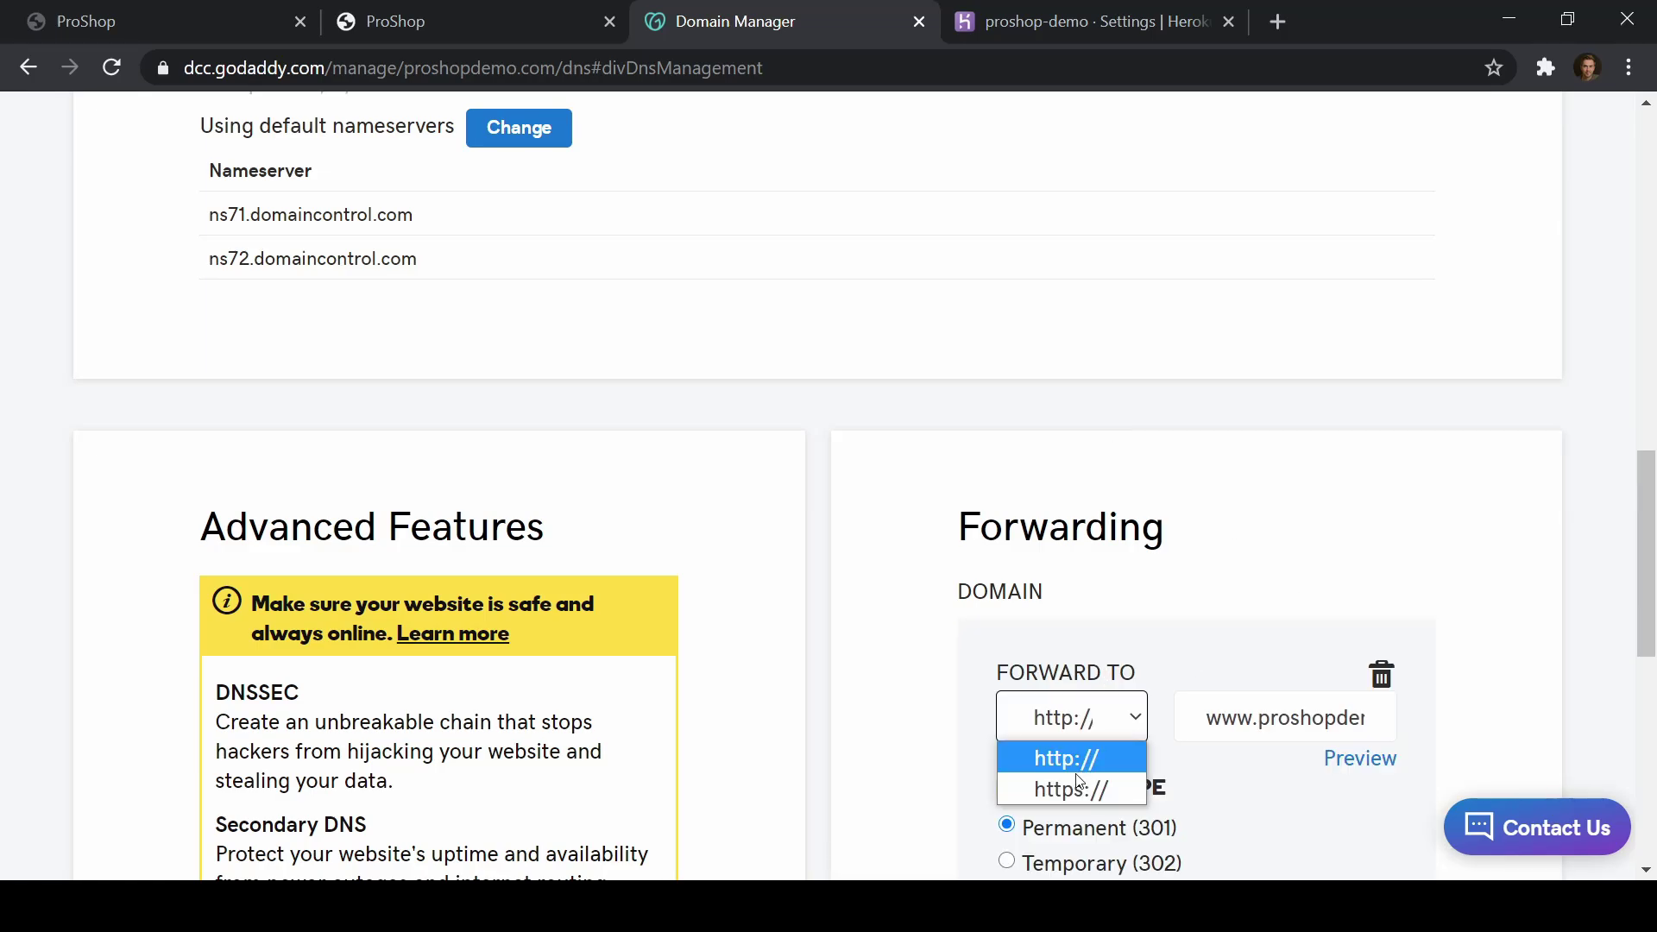
{"action": "left_click", "coordinate": [1070, 785]}
{"action": "scroll", "coordinate": [1260, 695], "scroll_direction": "down", "scroll_amount": 4}
{"action": "left_click", "coordinate": [1056, 803]}
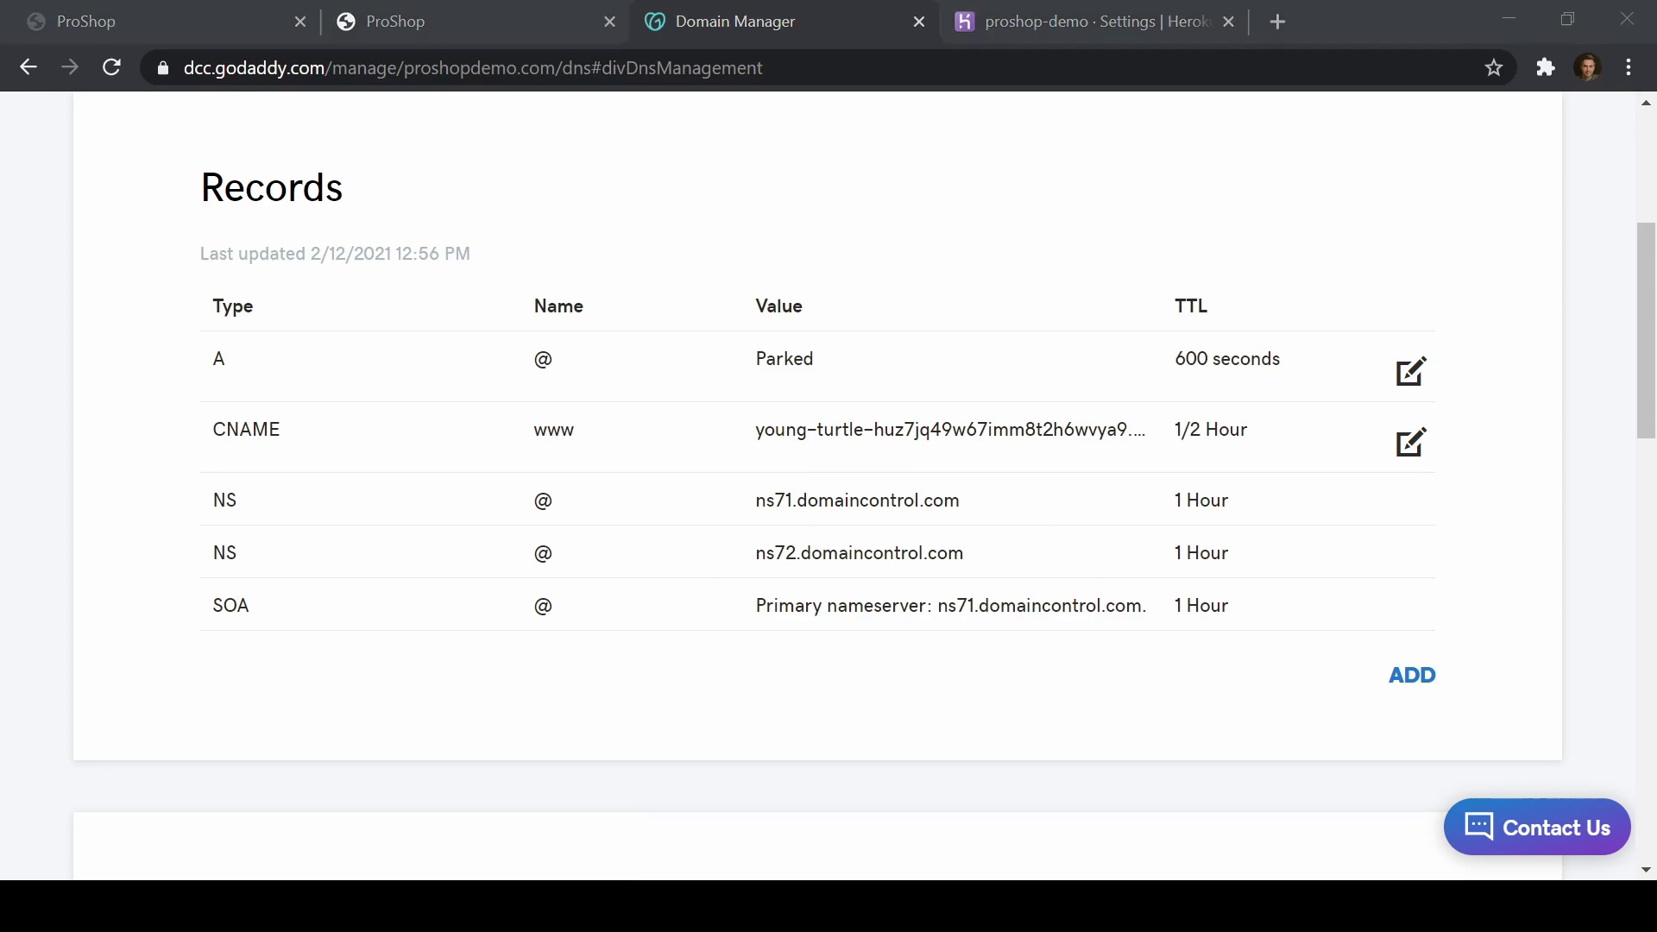
Step: Review the ALLOWED_HOSTS entries (127.0.0.1, localhost, proshop-demo.herokuapp.com) in settings.py
{"action": "key", "text": "alt+Tab"}
{"action": "left_click_drag", "start_coordinate": [1590, 470], "coordinate": [1581, 120]}
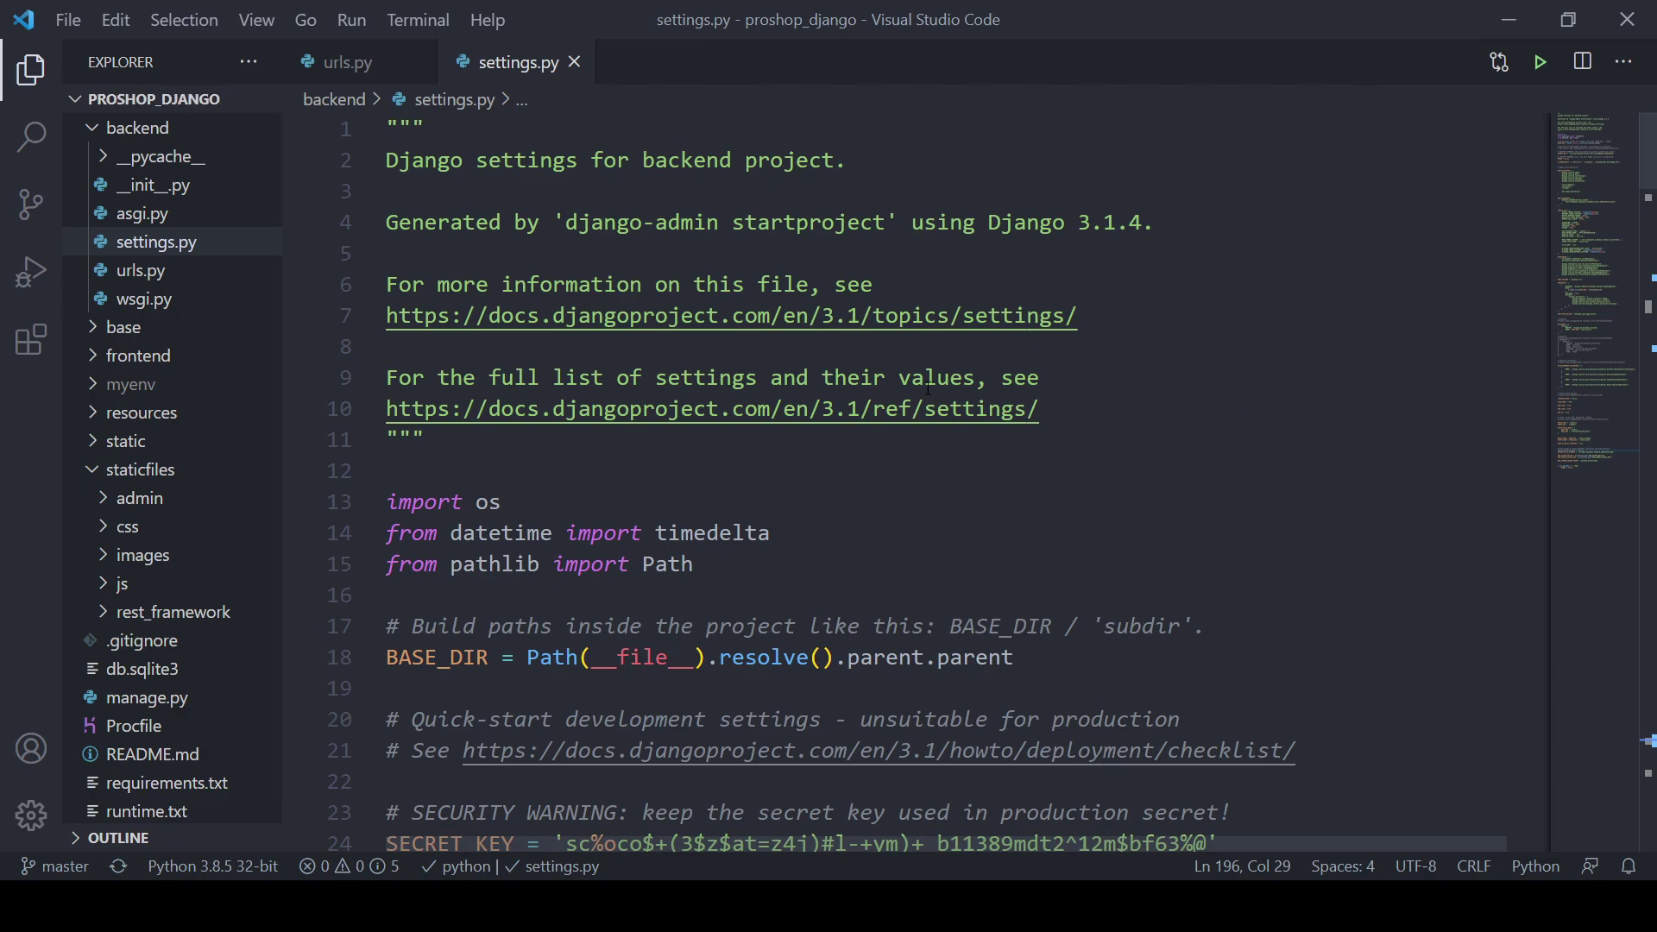
{"action": "scroll", "coordinate": [928, 388], "scroll_direction": "down", "scroll_amount": 4}
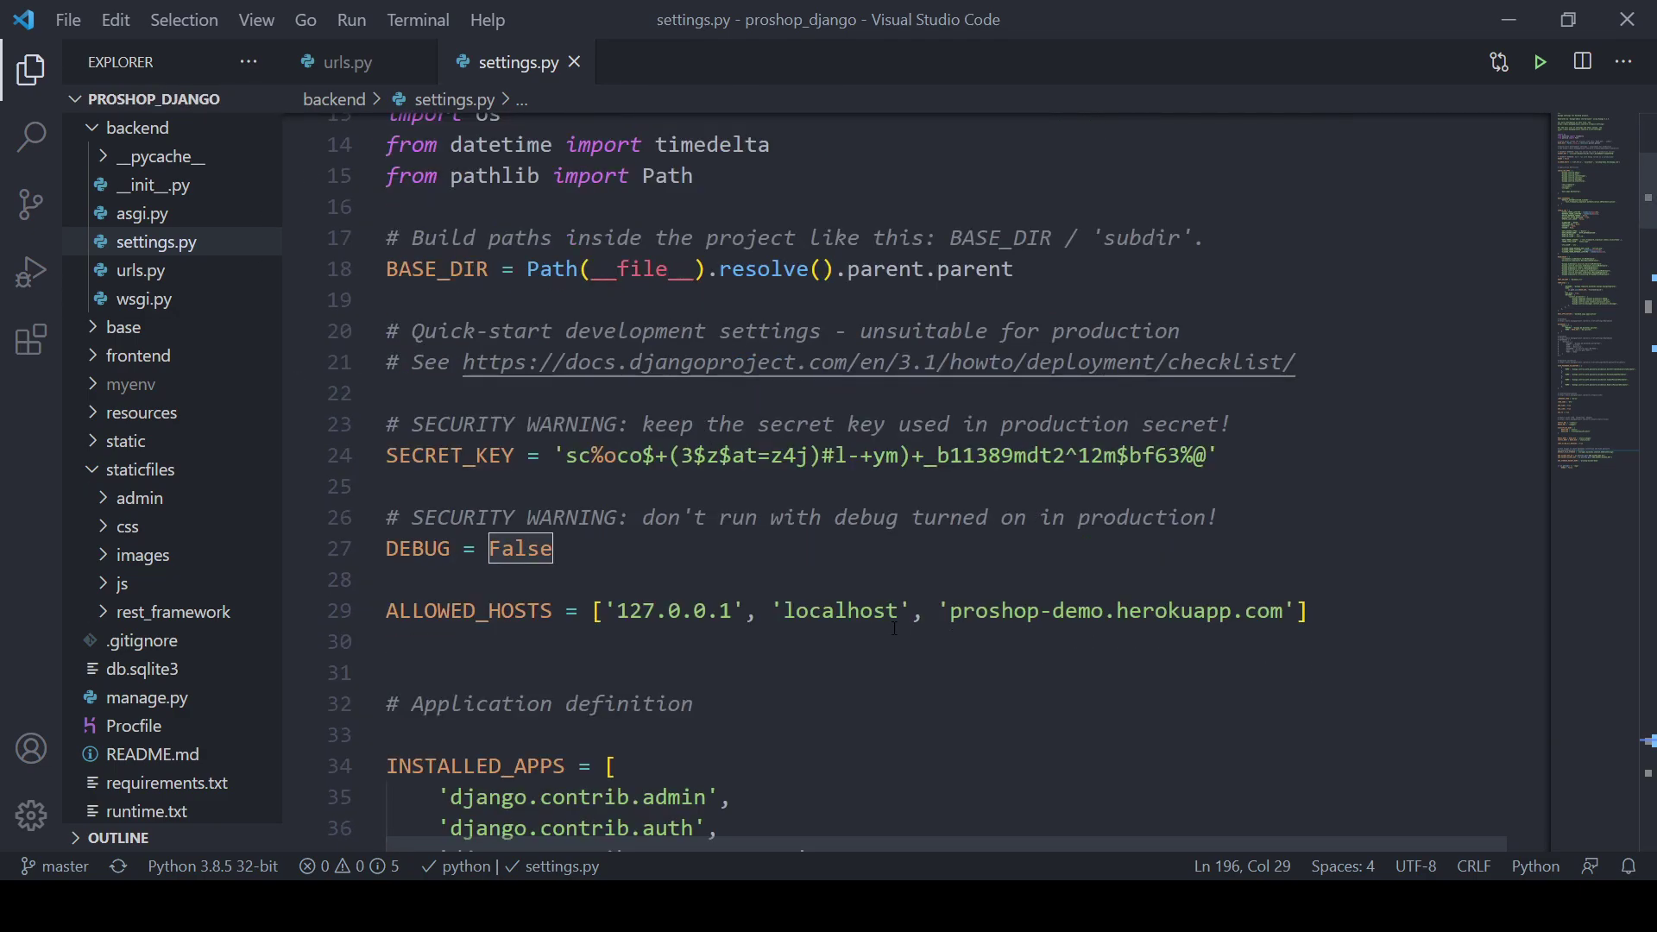
{"action": "left_click_drag", "start_coordinate": [942, 615], "coordinate": [1242, 614]}
{"action": "double_click", "coordinate": [647, 614]}
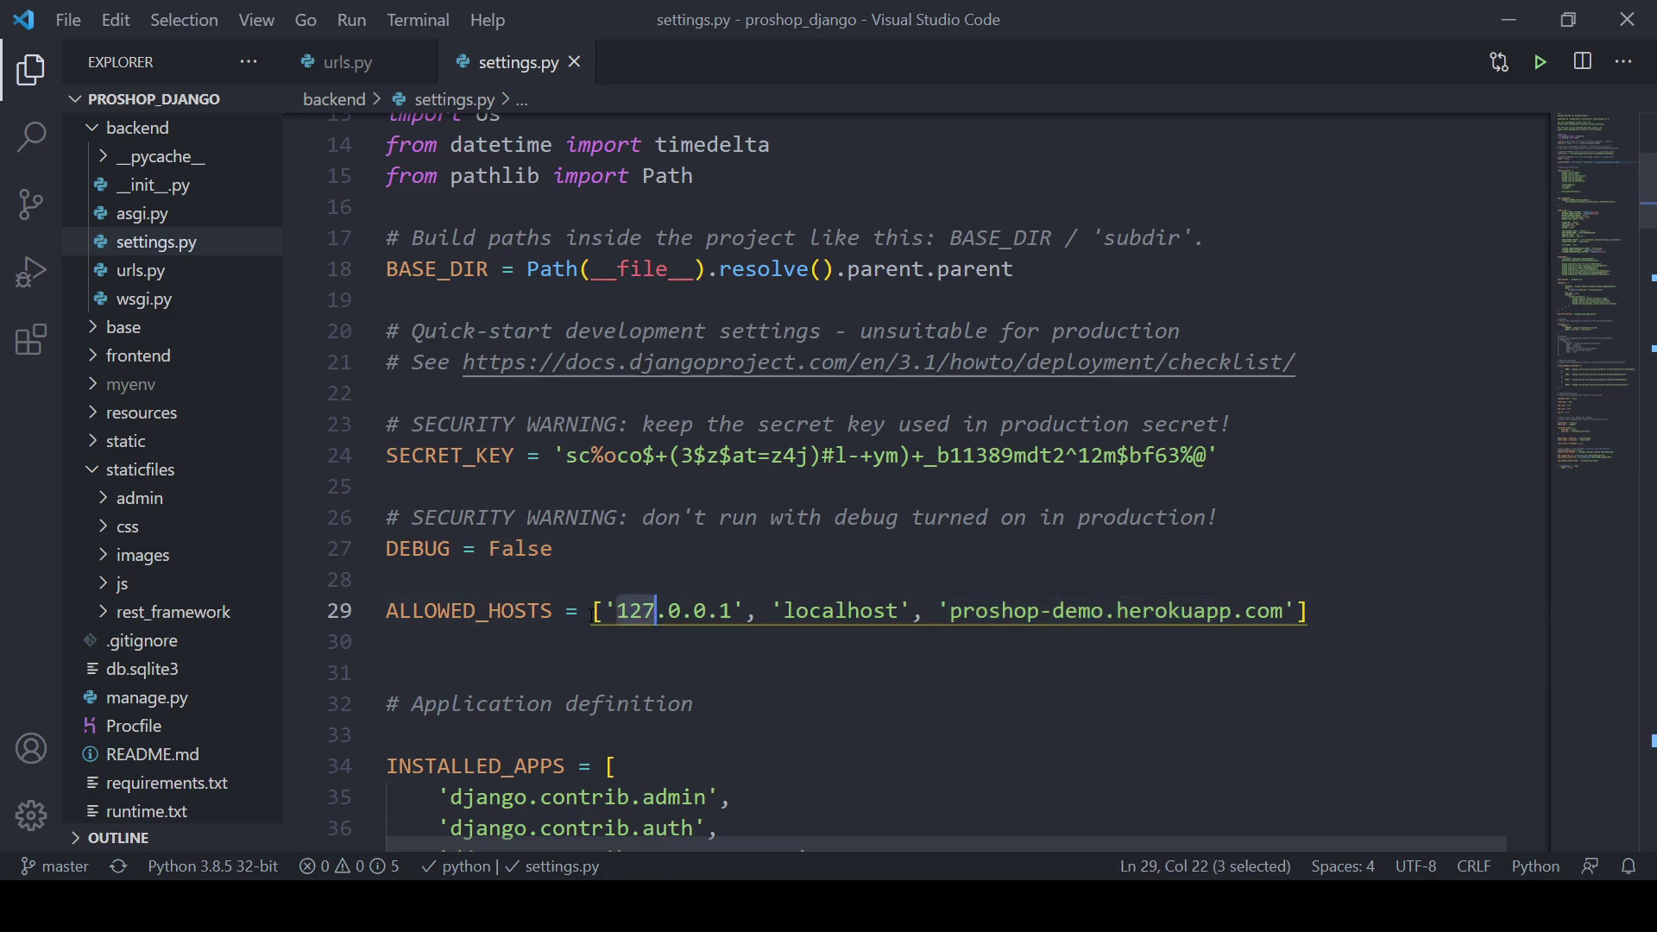
{"action": "left_click", "coordinate": [614, 616]}
{"action": "left_click_drag", "start_coordinate": [941, 614], "coordinate": [1284, 614]}
{"action": "left_click", "coordinate": [535, 854]}
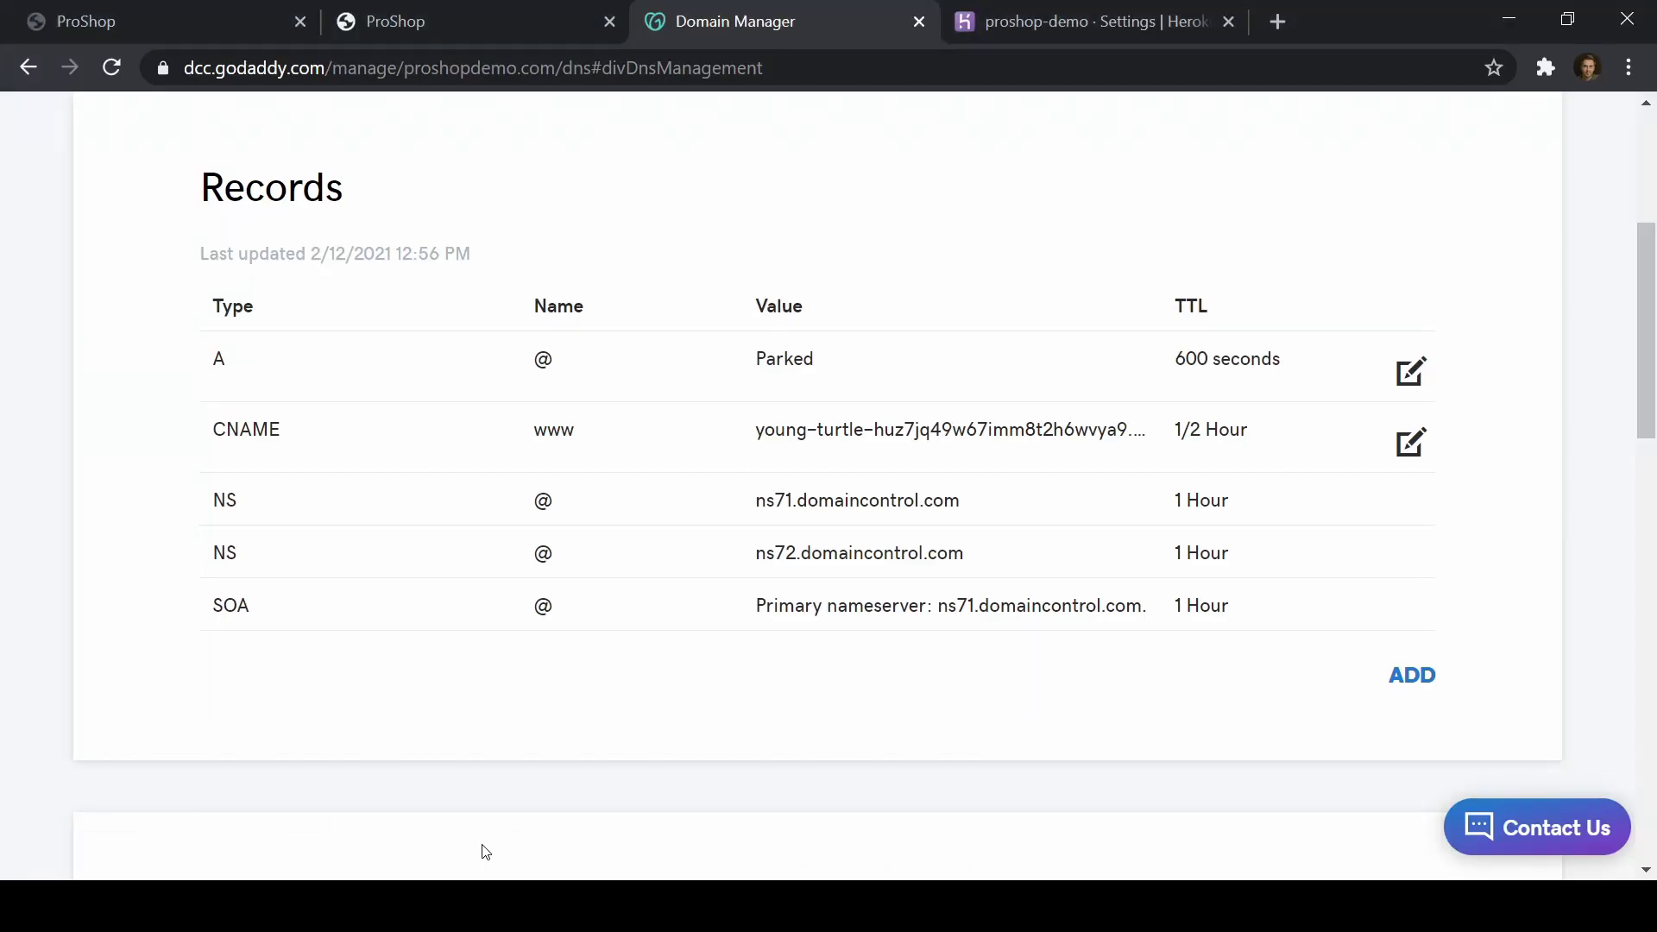
{"action": "left_click", "coordinate": [1061, 22]}
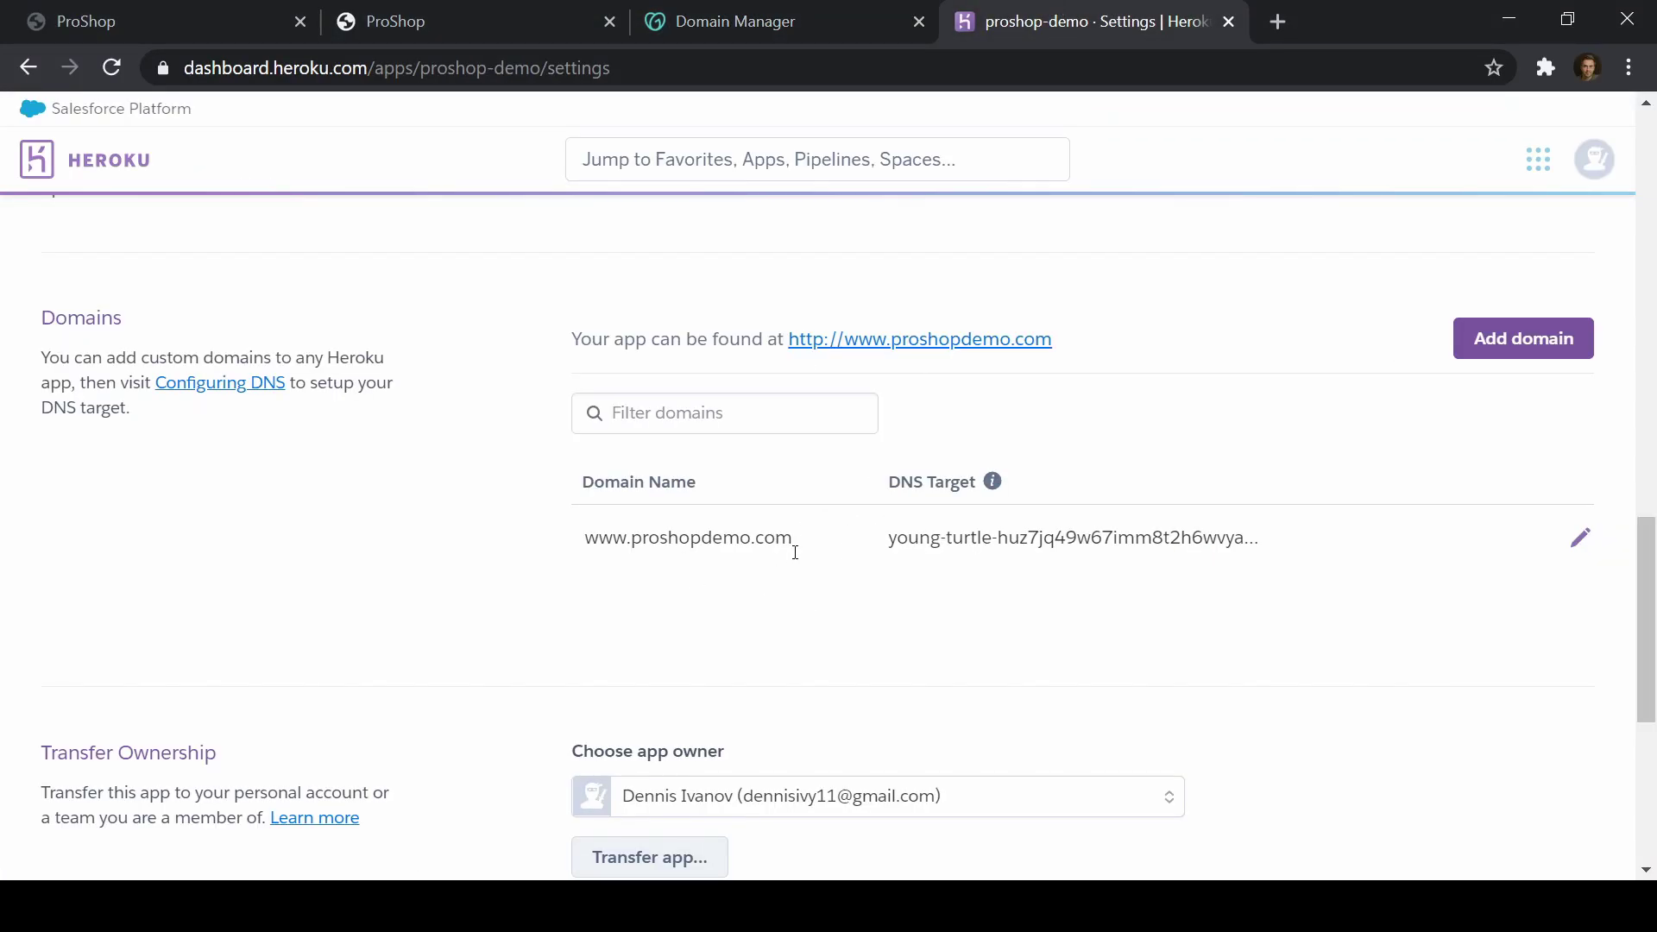
{"action": "left_click_drag", "start_coordinate": [794, 553], "coordinate": [567, 549]}
{"action": "key", "text": "ctrl+c"}
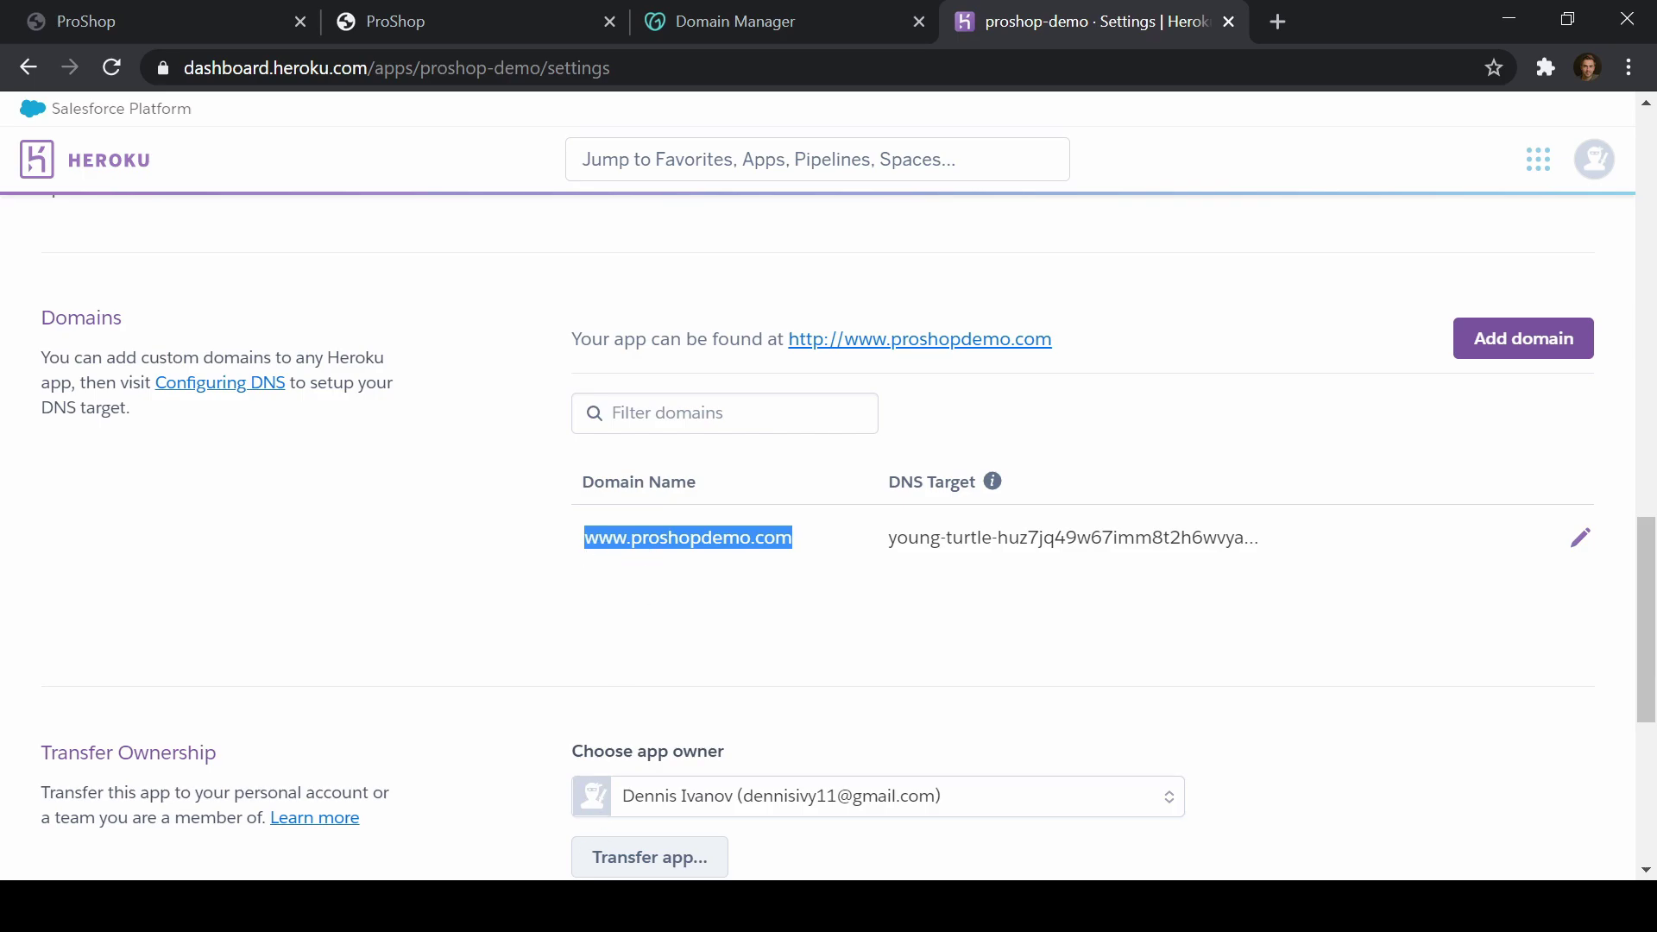
{"action": "key", "text": "alt+Tab"}
{"action": "left_click", "coordinate": [1296, 611]}
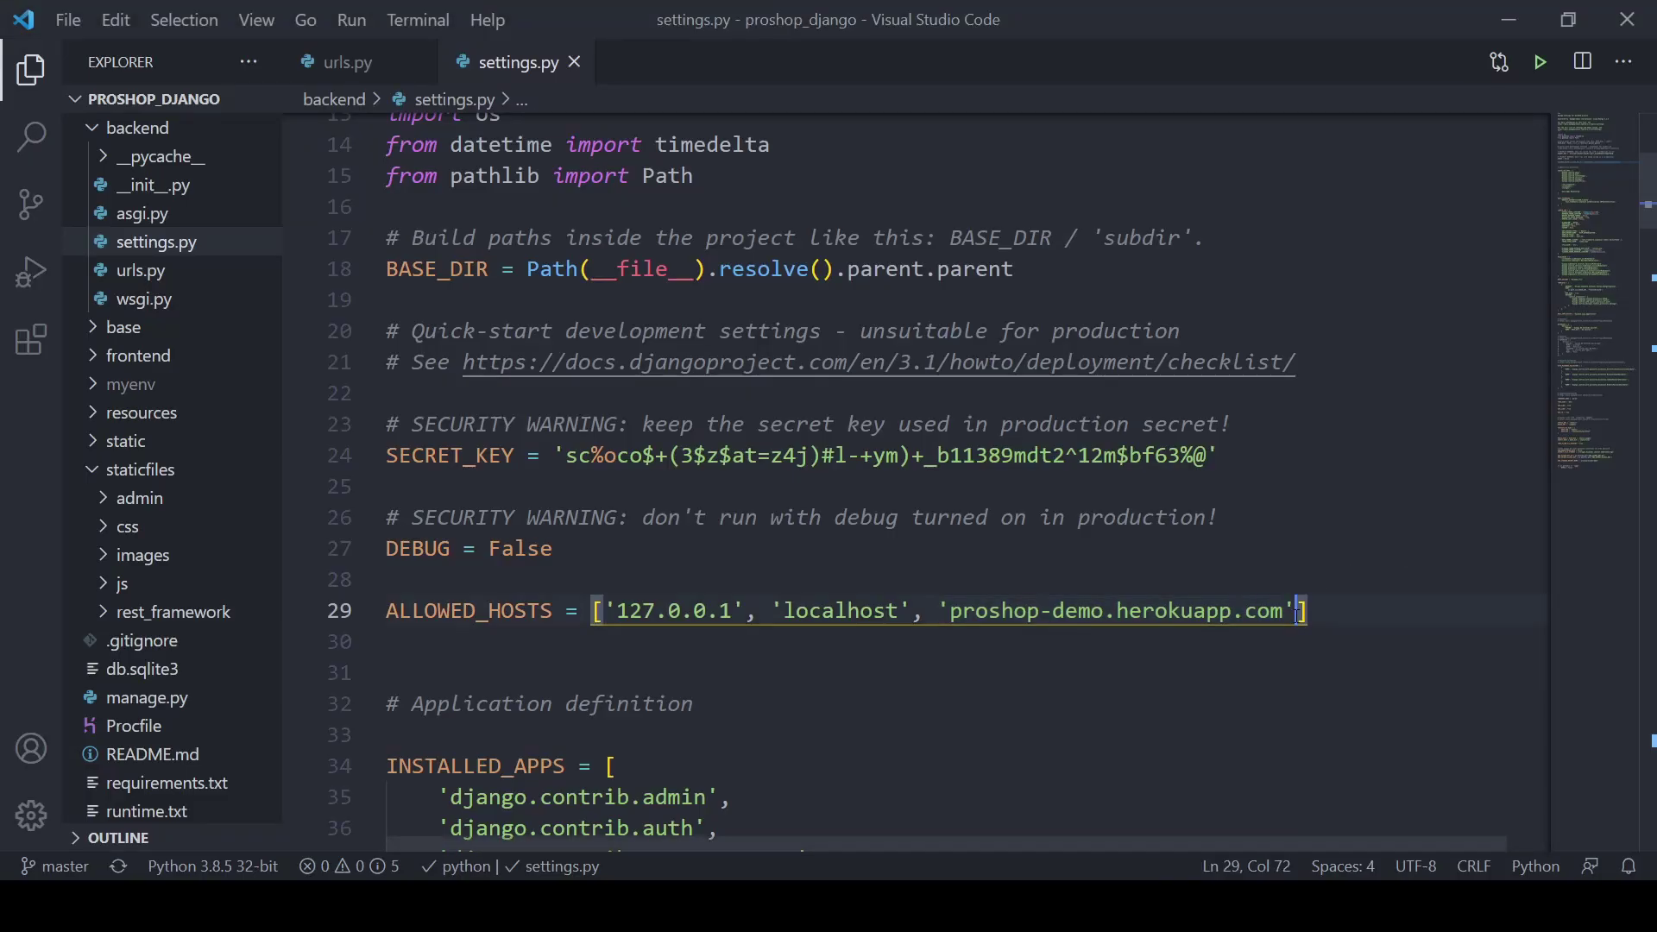
{"action": "type", "text": ", '"}
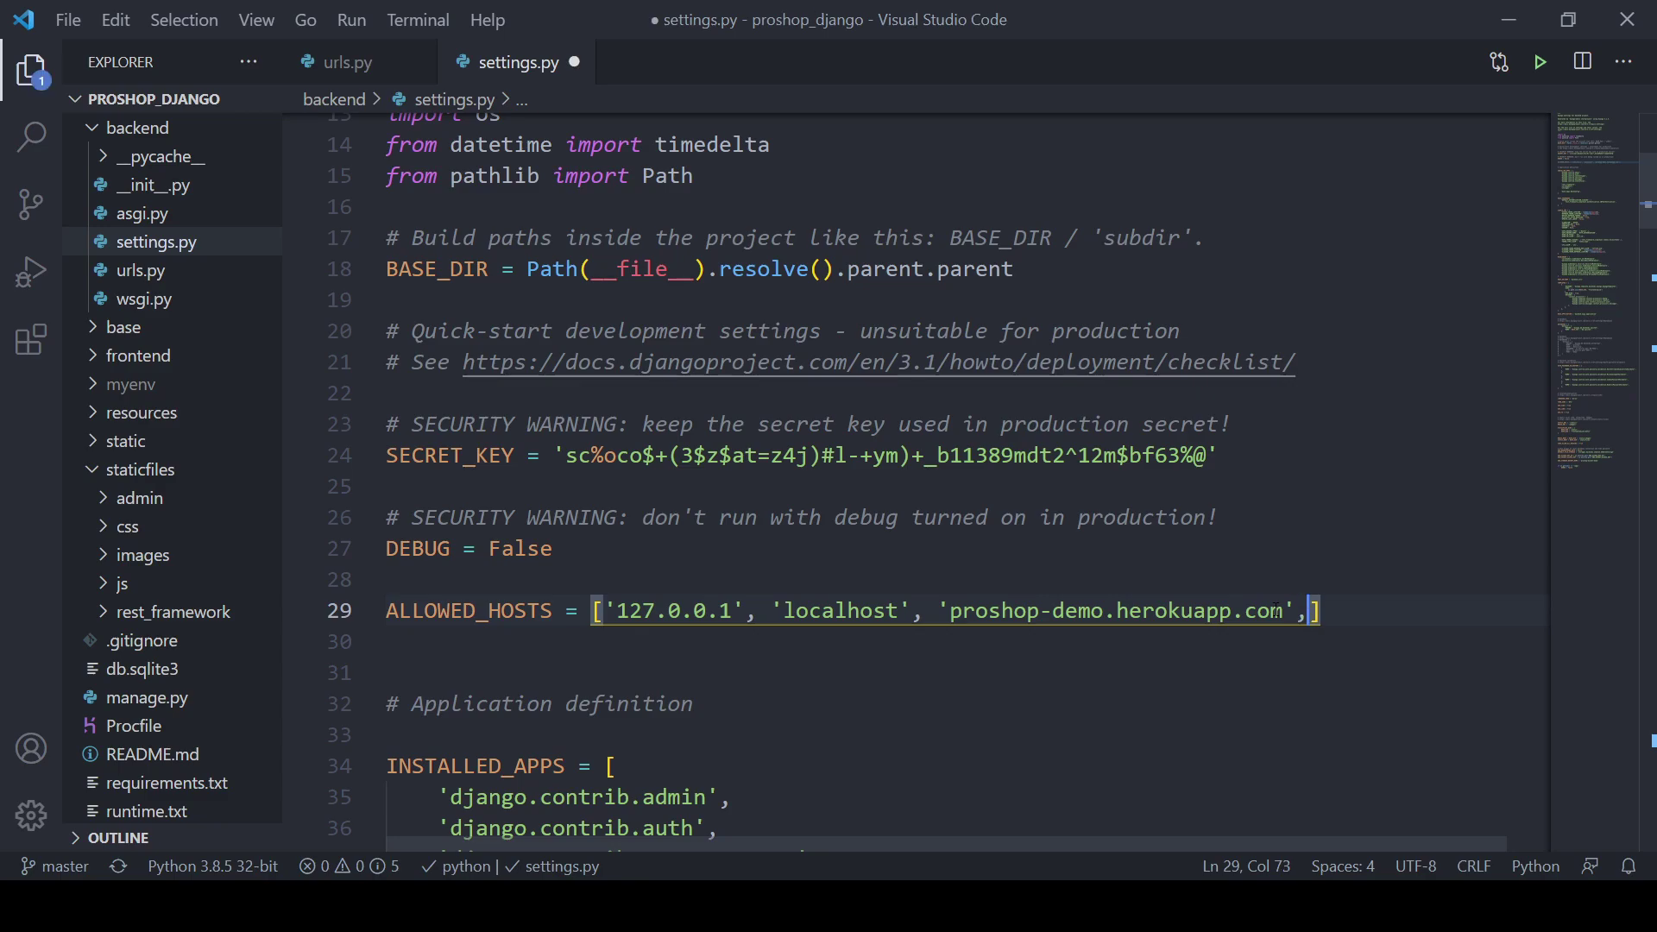
{"action": "key", "text": "ctrl+v"}
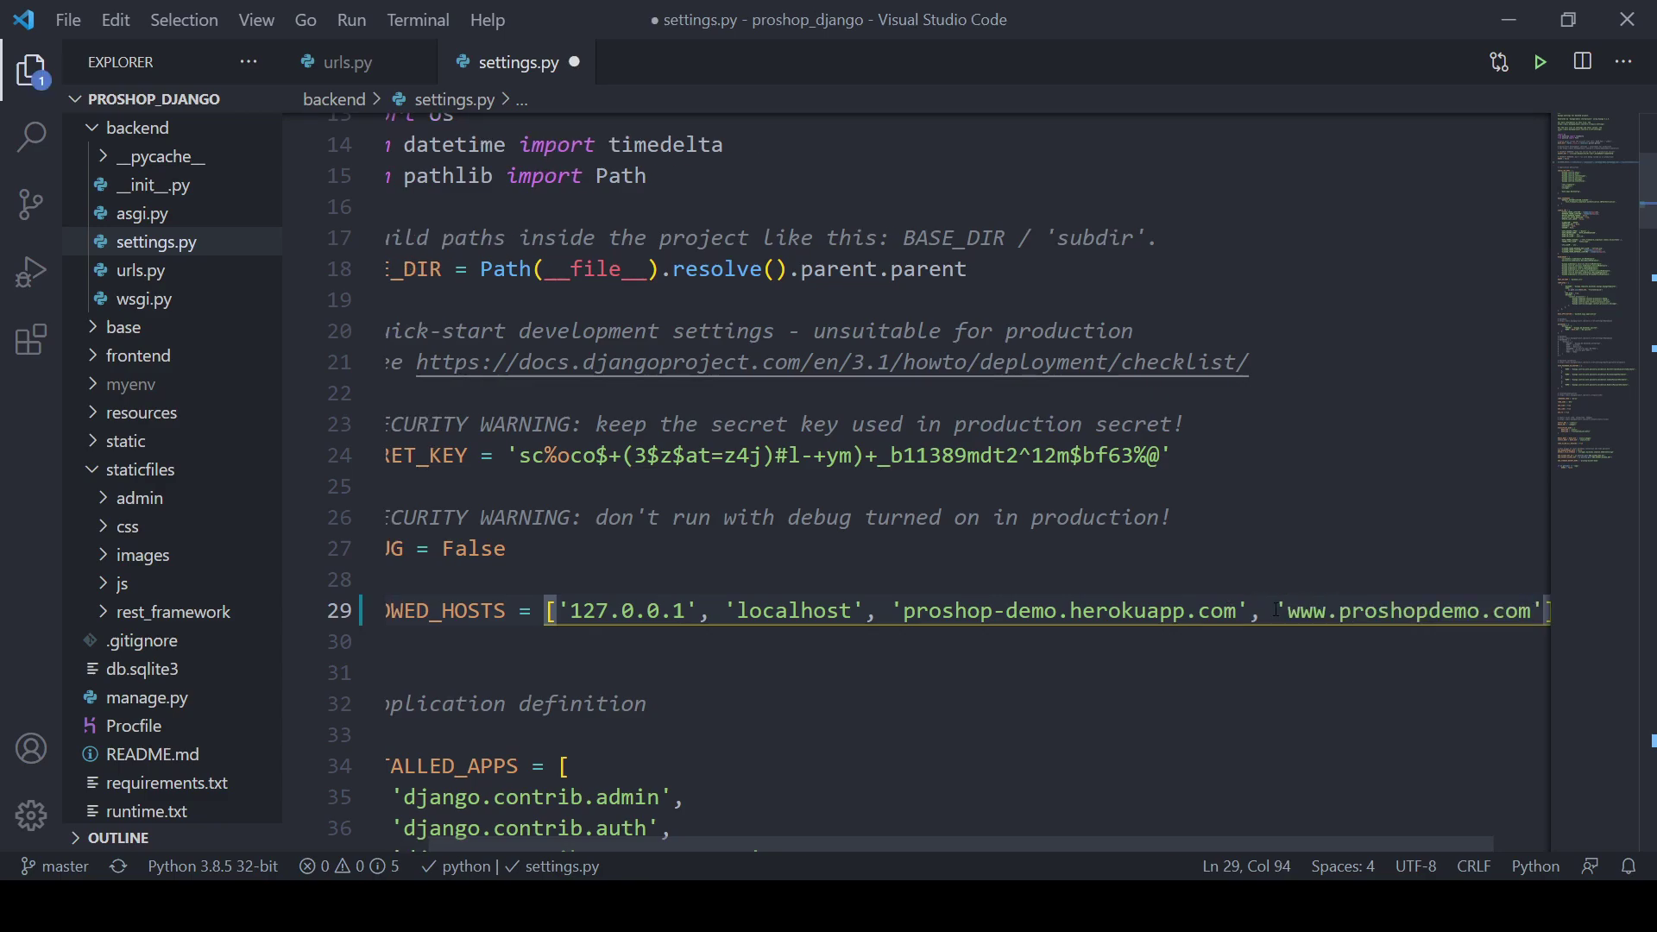
{"action": "left_click", "coordinate": [1281, 610]}
{"action": "key", "text": "Right"}
{"action": "key", "text": "Right"}
{"action": "key", "text": "Right"}
{"action": "key", "text": "Right"}
{"action": "key", "text": "Right"}
{"action": "key", "text": "Right"}
{"action": "key", "text": "Right"}
{"action": "key", "text": "Right"}
{"action": "key", "text": "Right"}
{"action": "key", "text": "Right"}
{"action": "key", "text": "Right"}
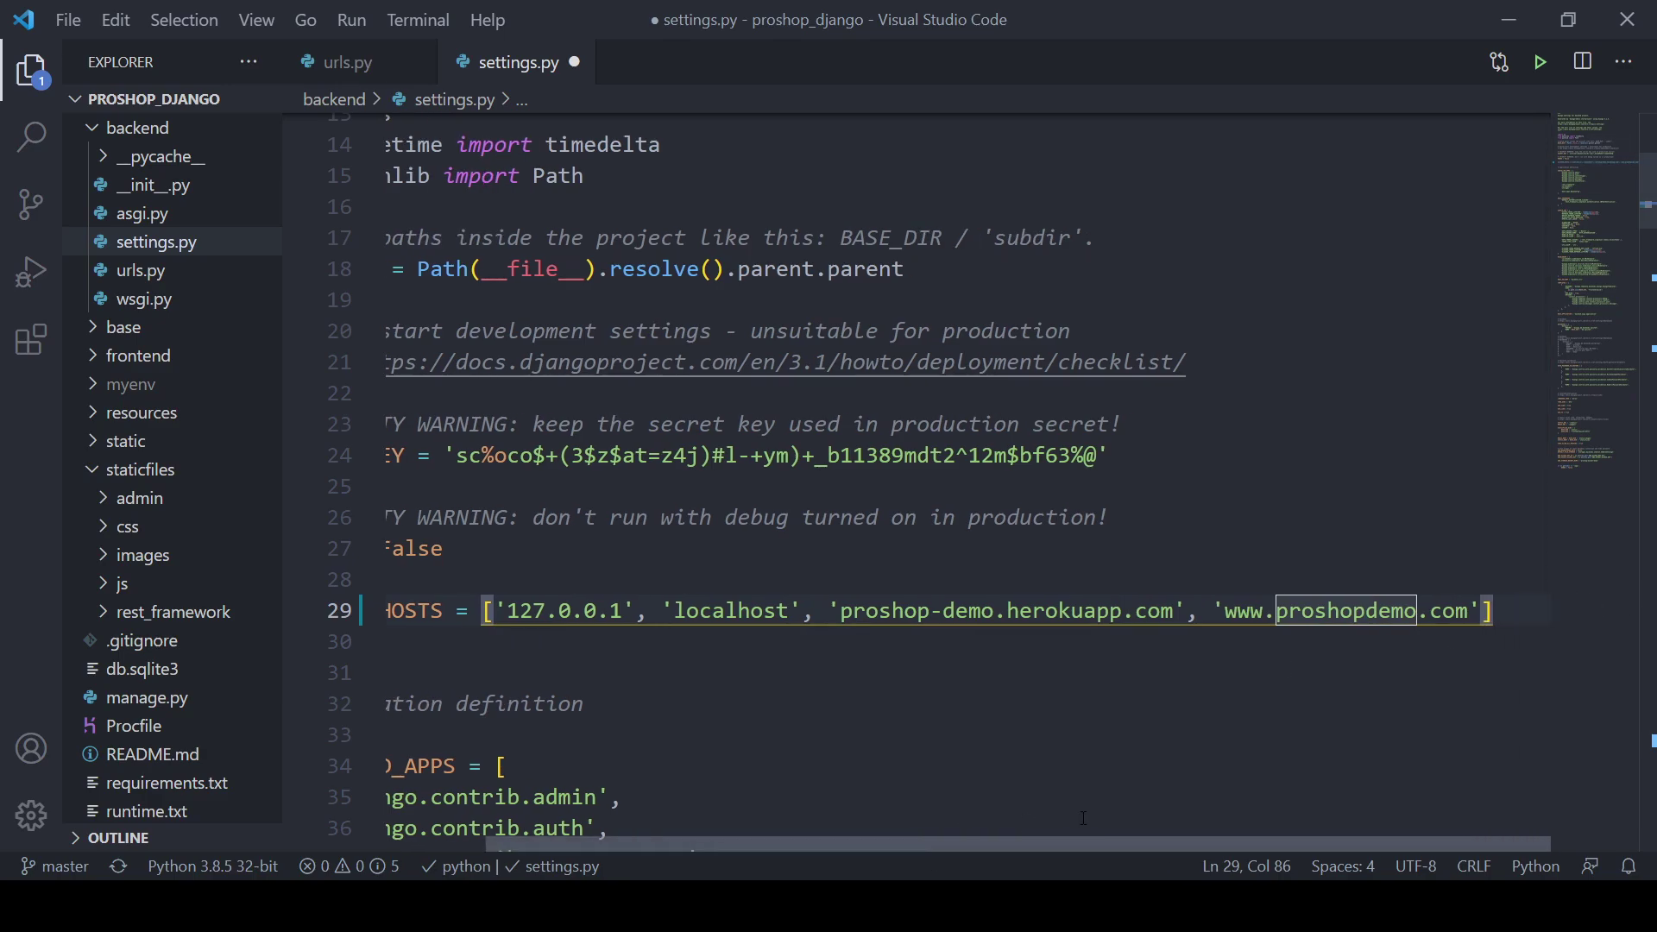
{"action": "left_click_drag", "start_coordinate": [943, 836], "coordinate": [1000, 836]}
Step: Add a bare 'proshopdemo.com' host entry to ALLOWED_HOSTS and save settings.py
{"action": "left_click", "coordinate": [1485, 611]}
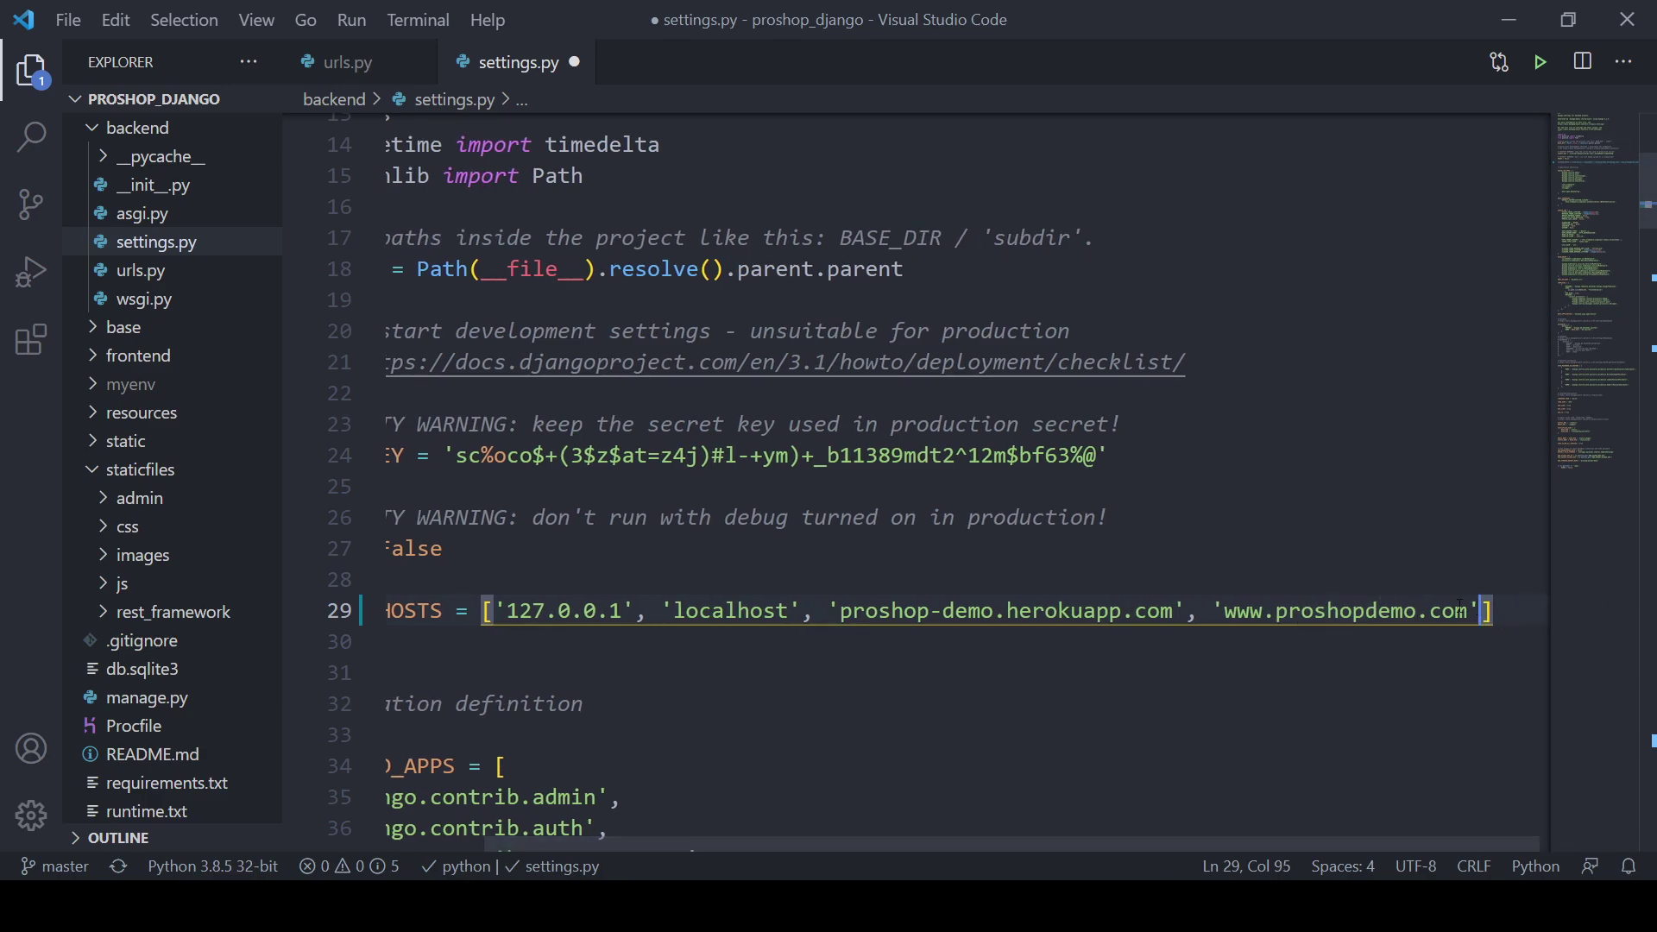
{"action": "type", "text": ", www.proshopdemo.com"}
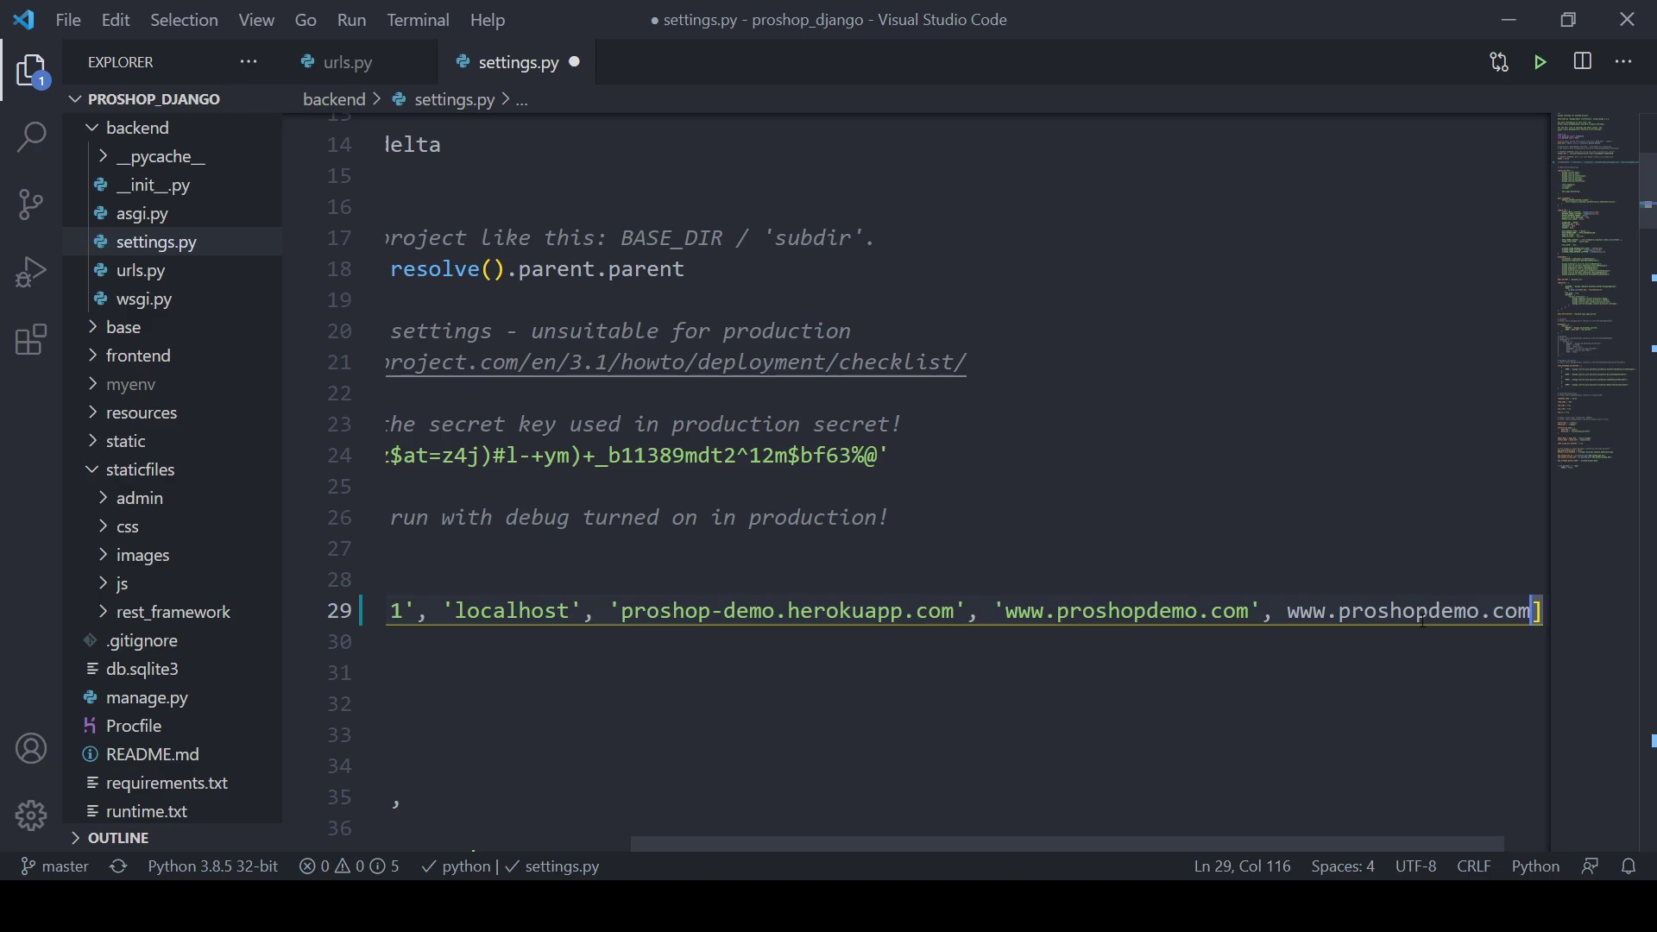
{"action": "key", "text": "ctrl+z"}
{"action": "type", "text": "'www.proshopdemo.com"}
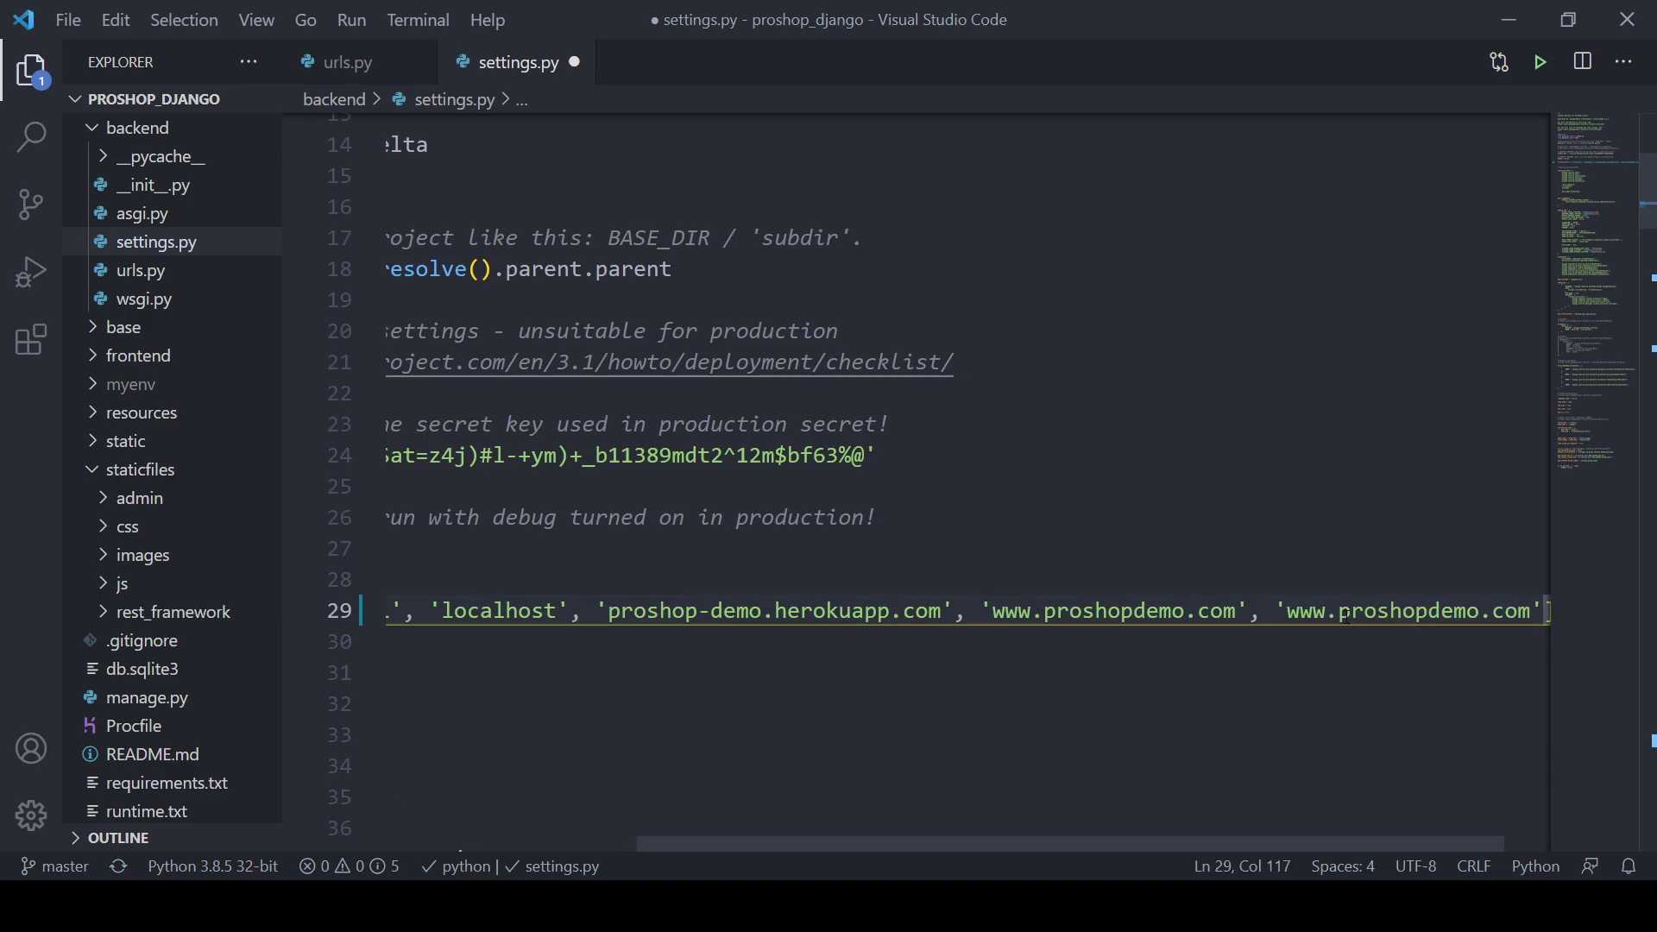
{"action": "left_click_drag", "start_coordinate": [1338, 611], "coordinate": [1287, 610]}
{"action": "key", "text": "BackSpace"}
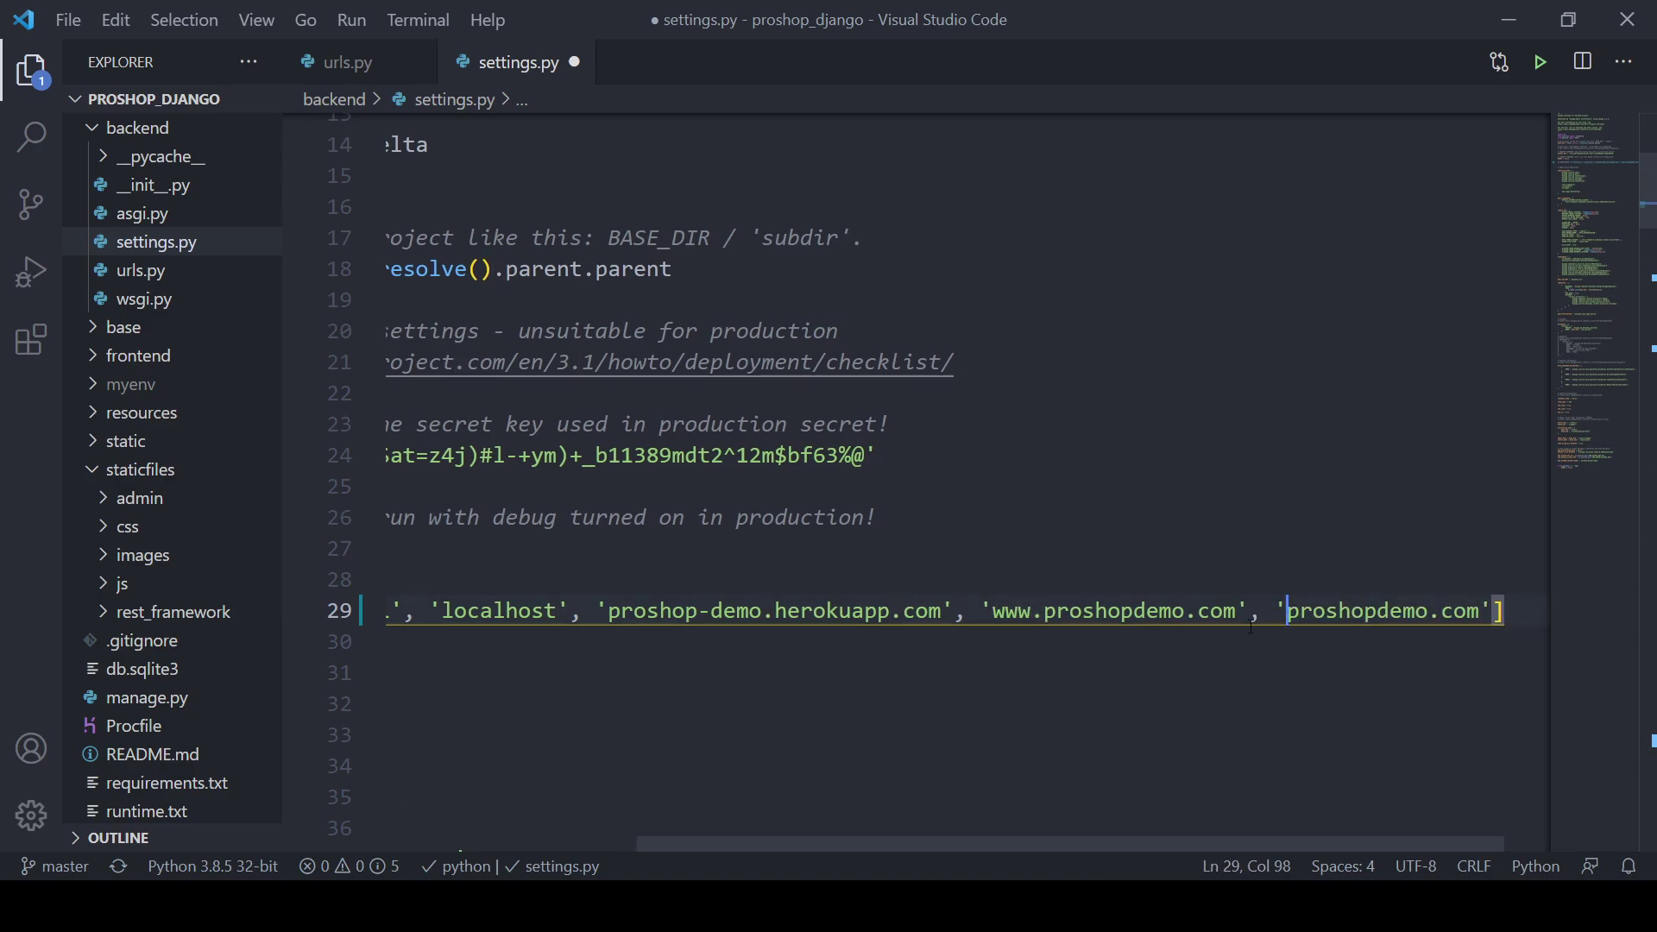
{"action": "left_click", "coordinate": [1043, 610]}
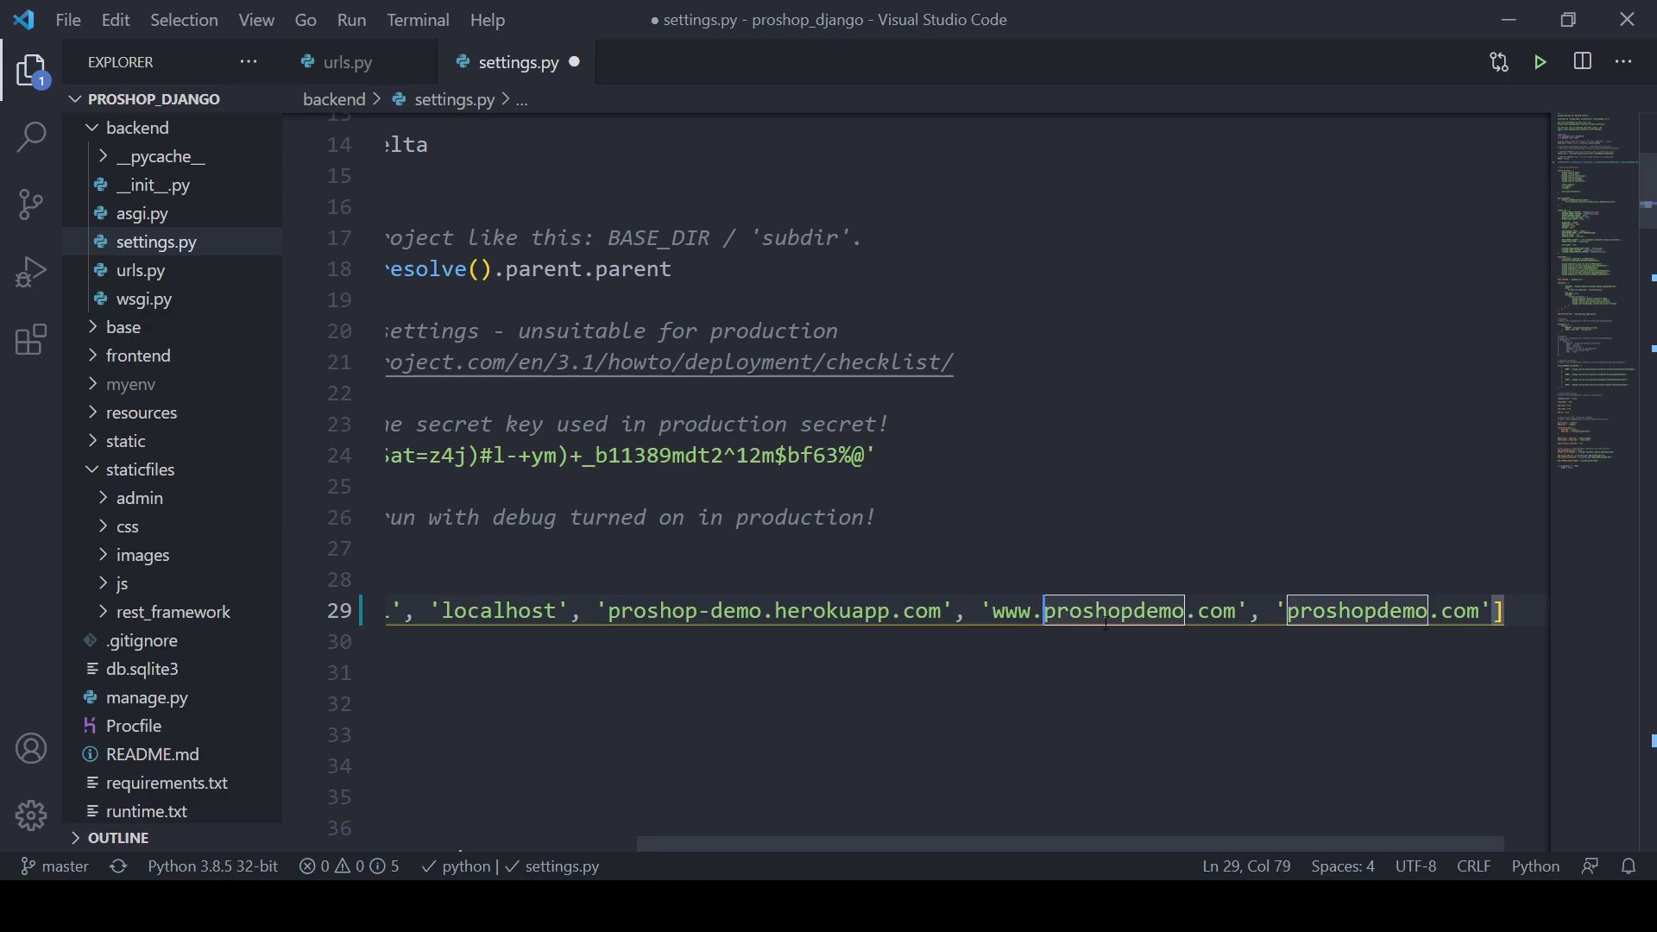
{"action": "left_click", "coordinate": [1358, 629]}
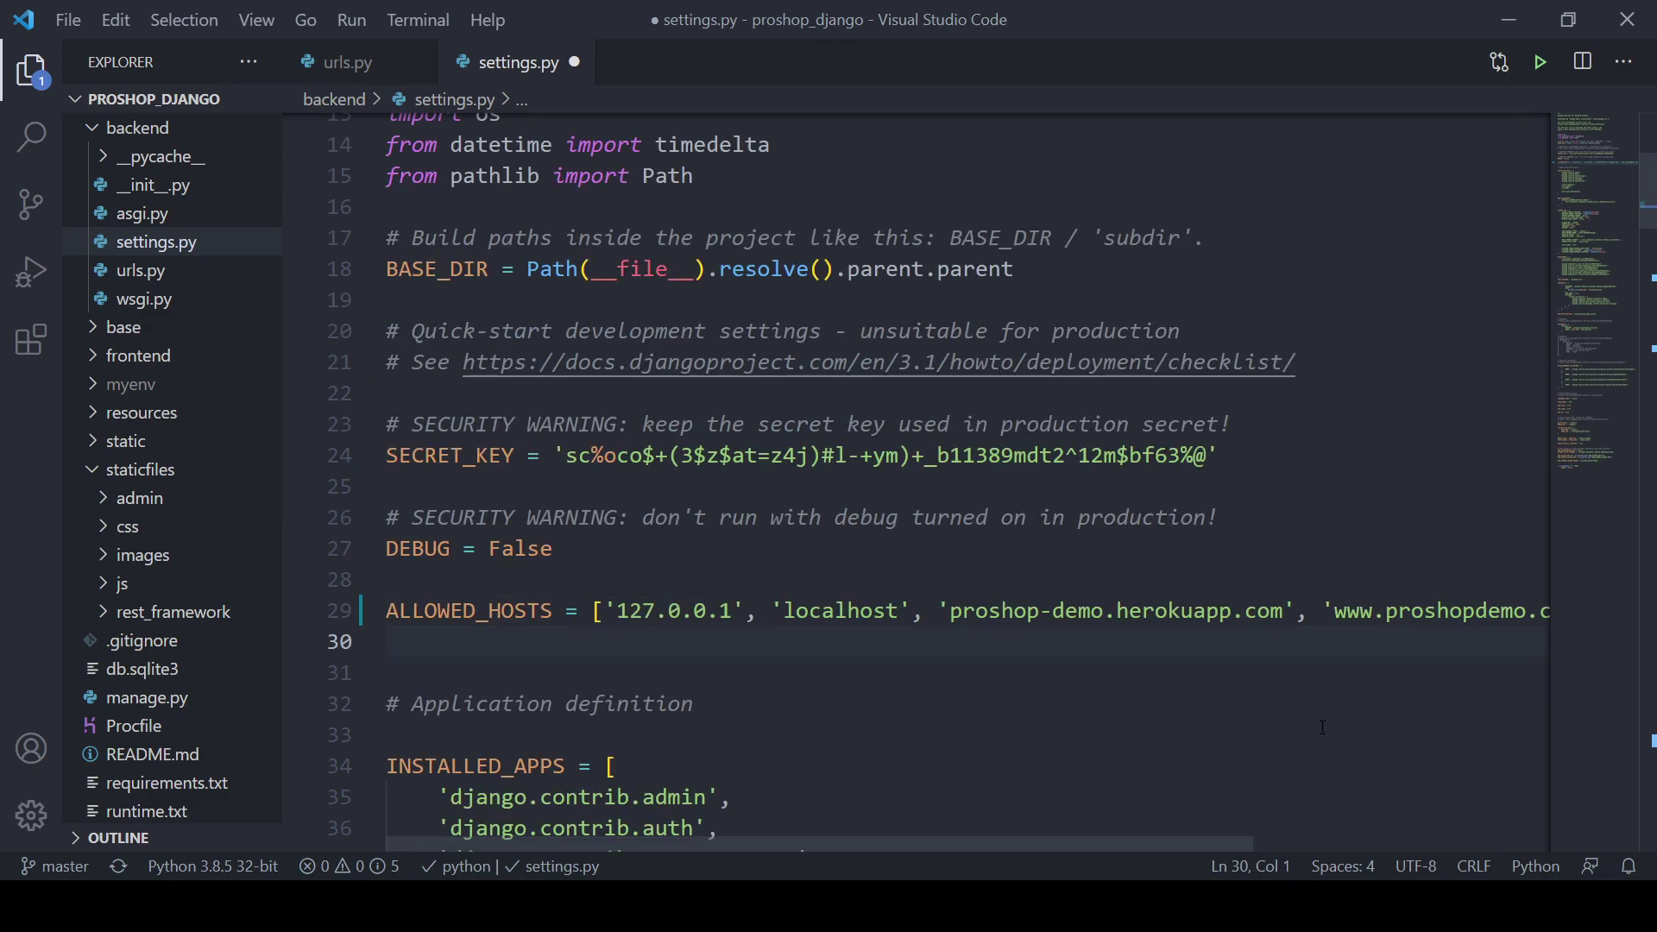
{"action": "mouse_move", "coordinate": [1034, 844]}
{"action": "left_mouse_down"}
{"action": "mouse_move", "coordinate": [1303, 844]}
{"action": "mouse_move", "coordinate": [1034, 843]}
{"action": "left_mouse_up"}
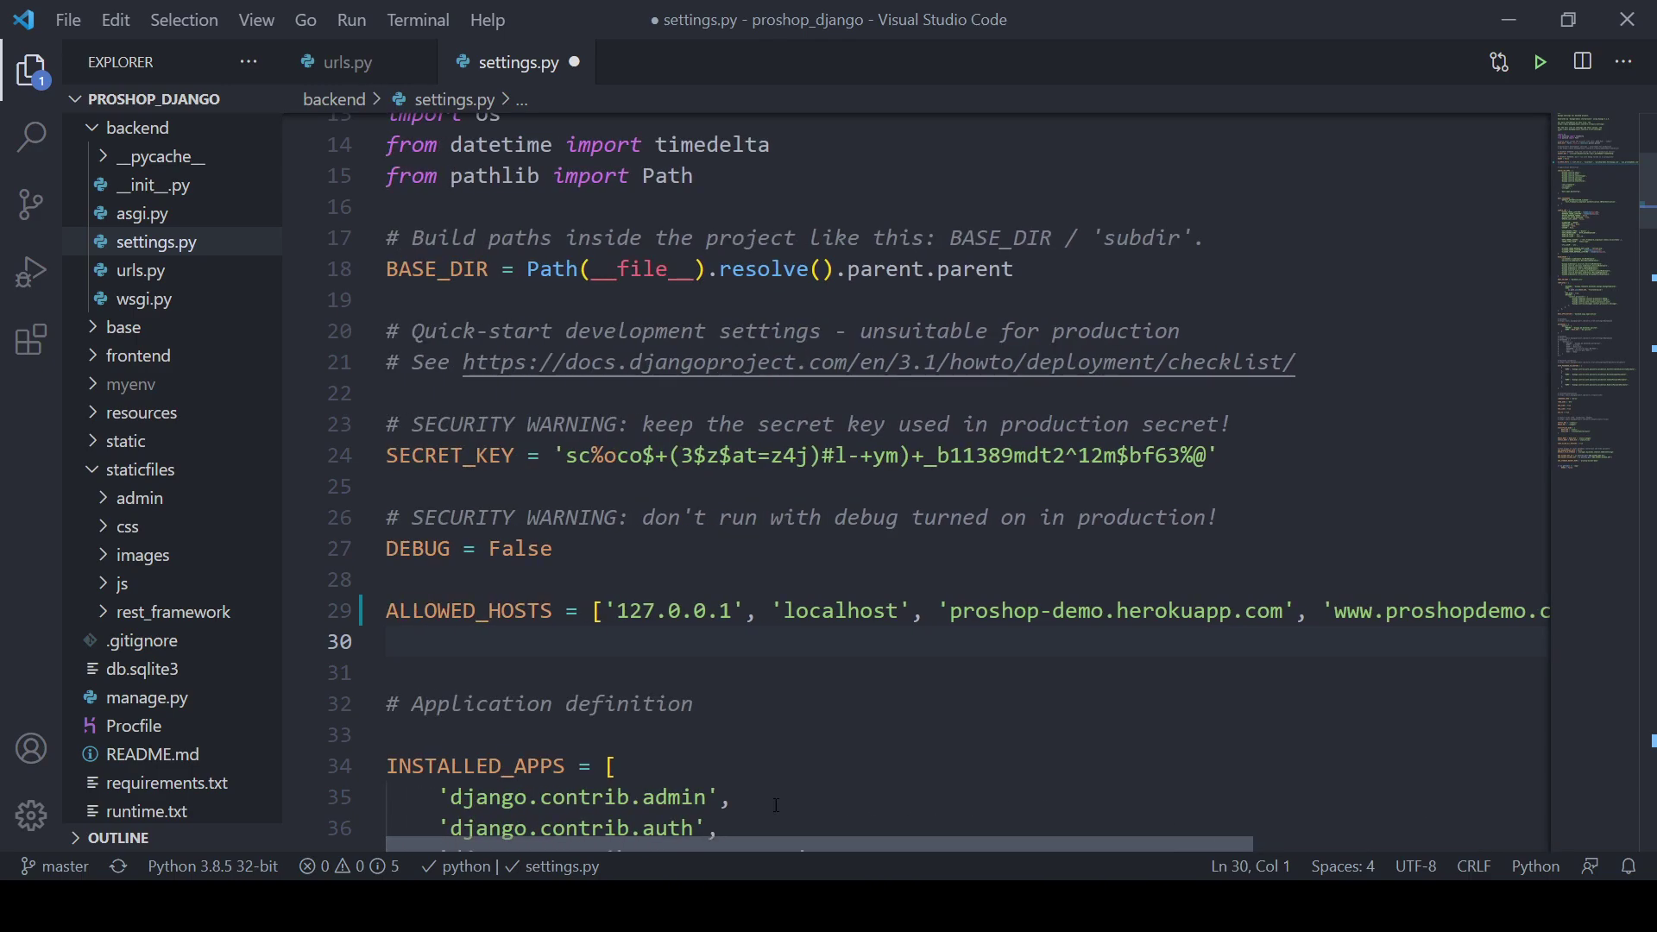
{"action": "key", "text": "ctrl+s"}
{"action": "left_click", "coordinate": [713, 455]}
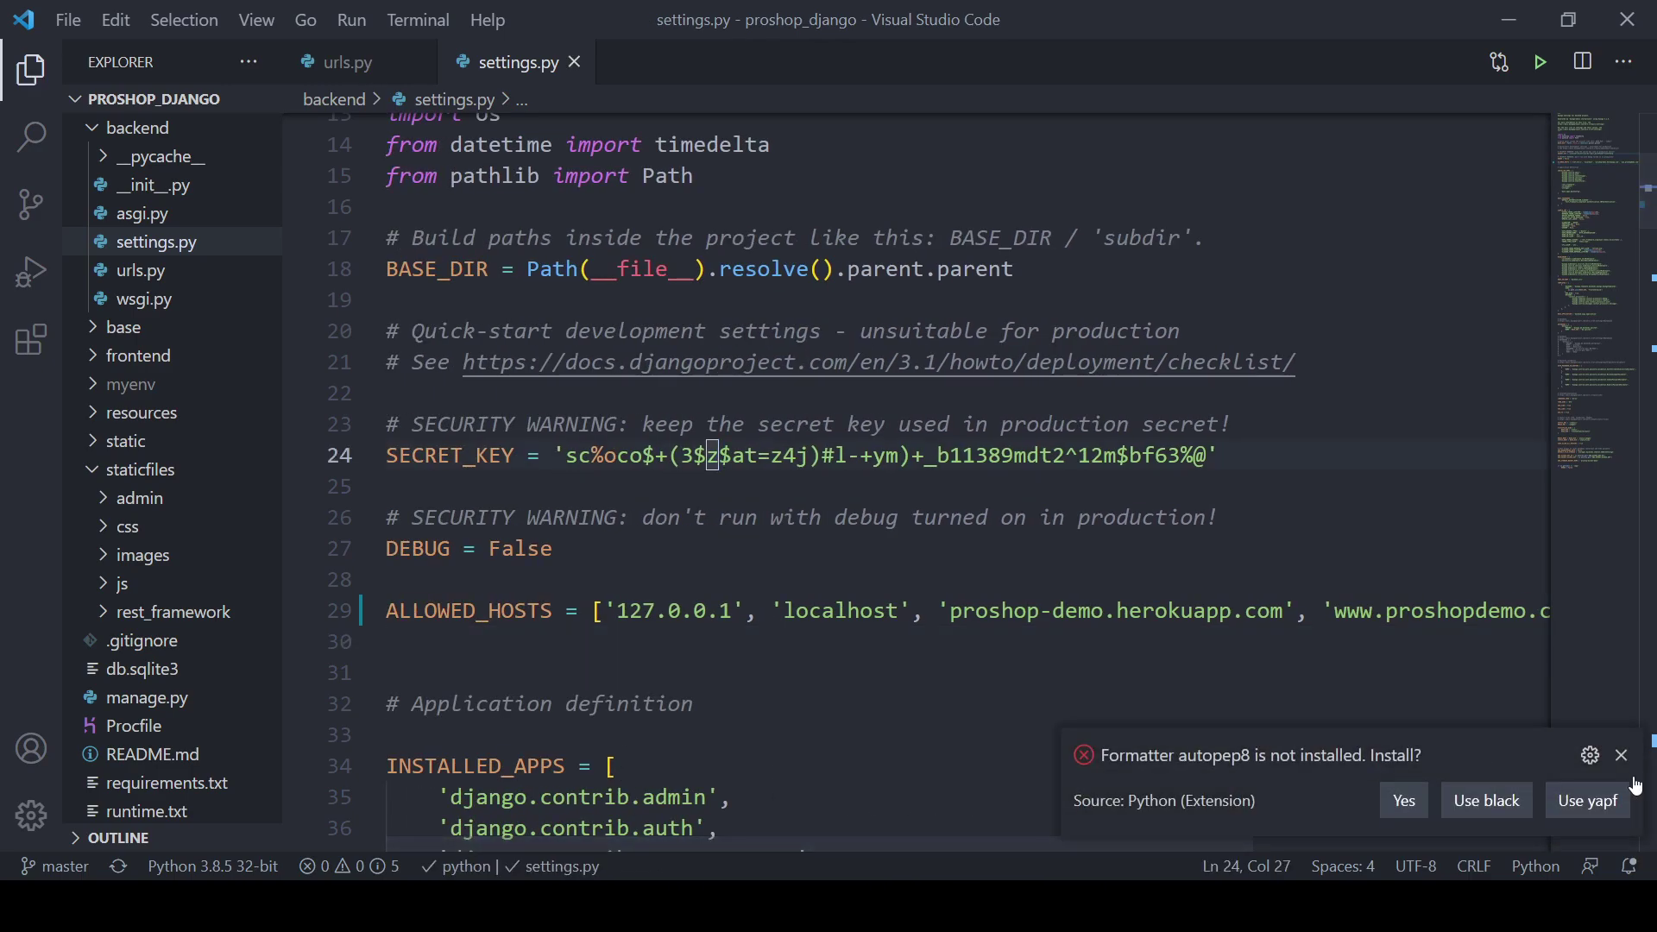
{"action": "left_click", "coordinate": [1620, 757]}
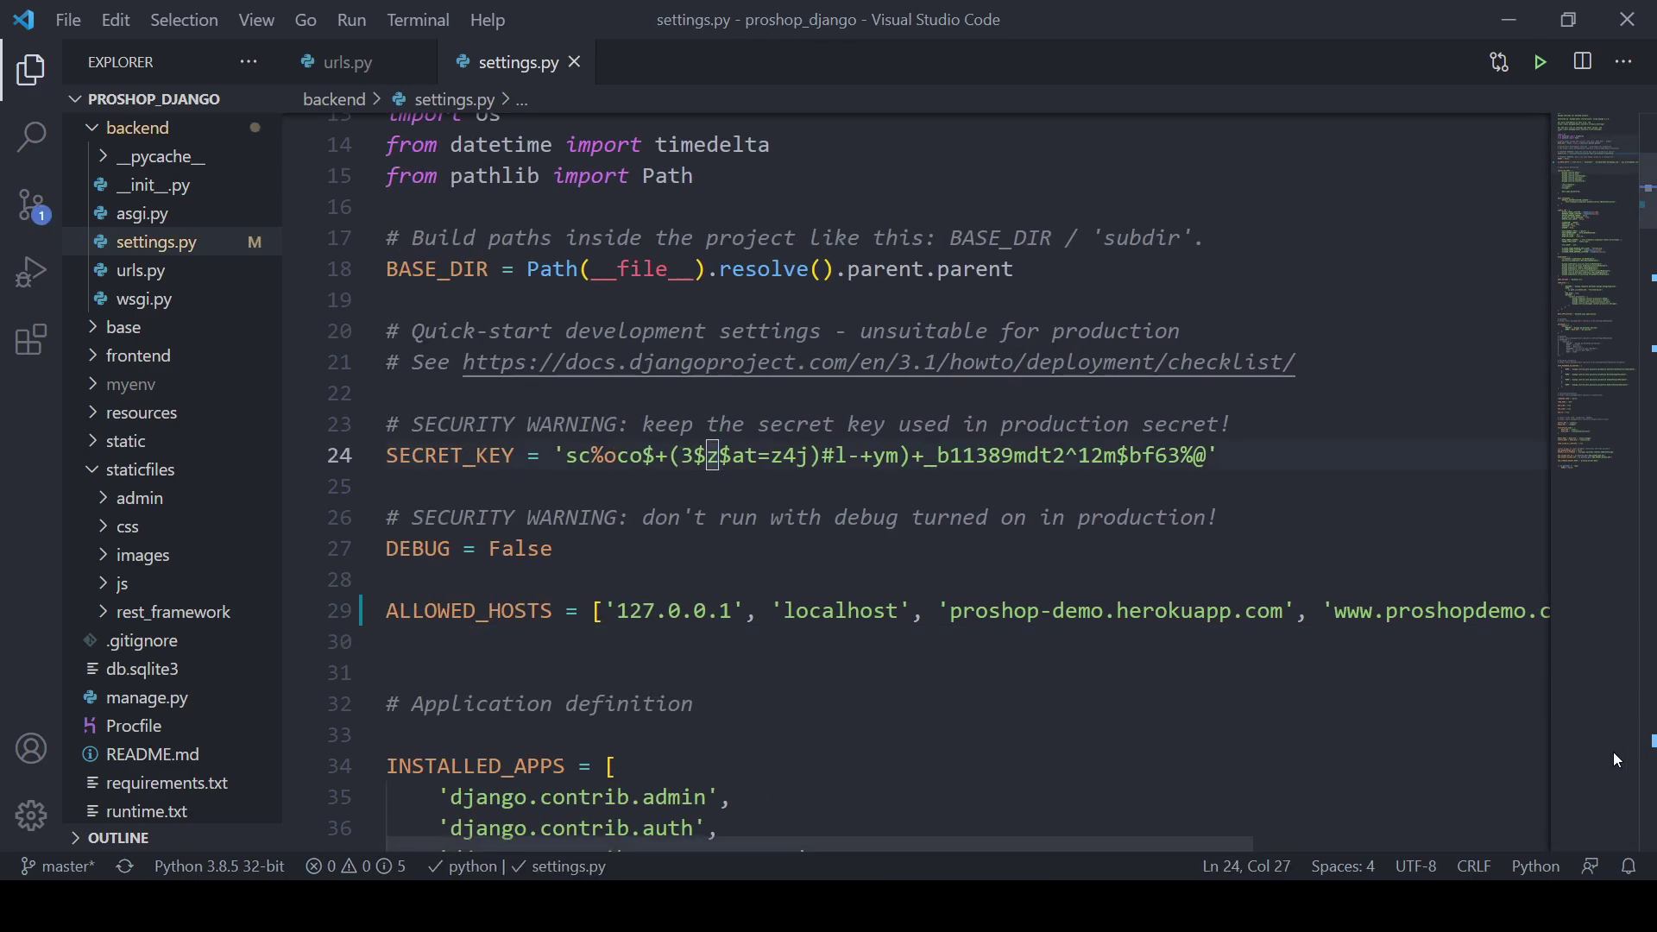
Step: Run git status, stage everything with git add ., and confirm settings.py is staged
{"action": "key", "text": "alt+Tab"}
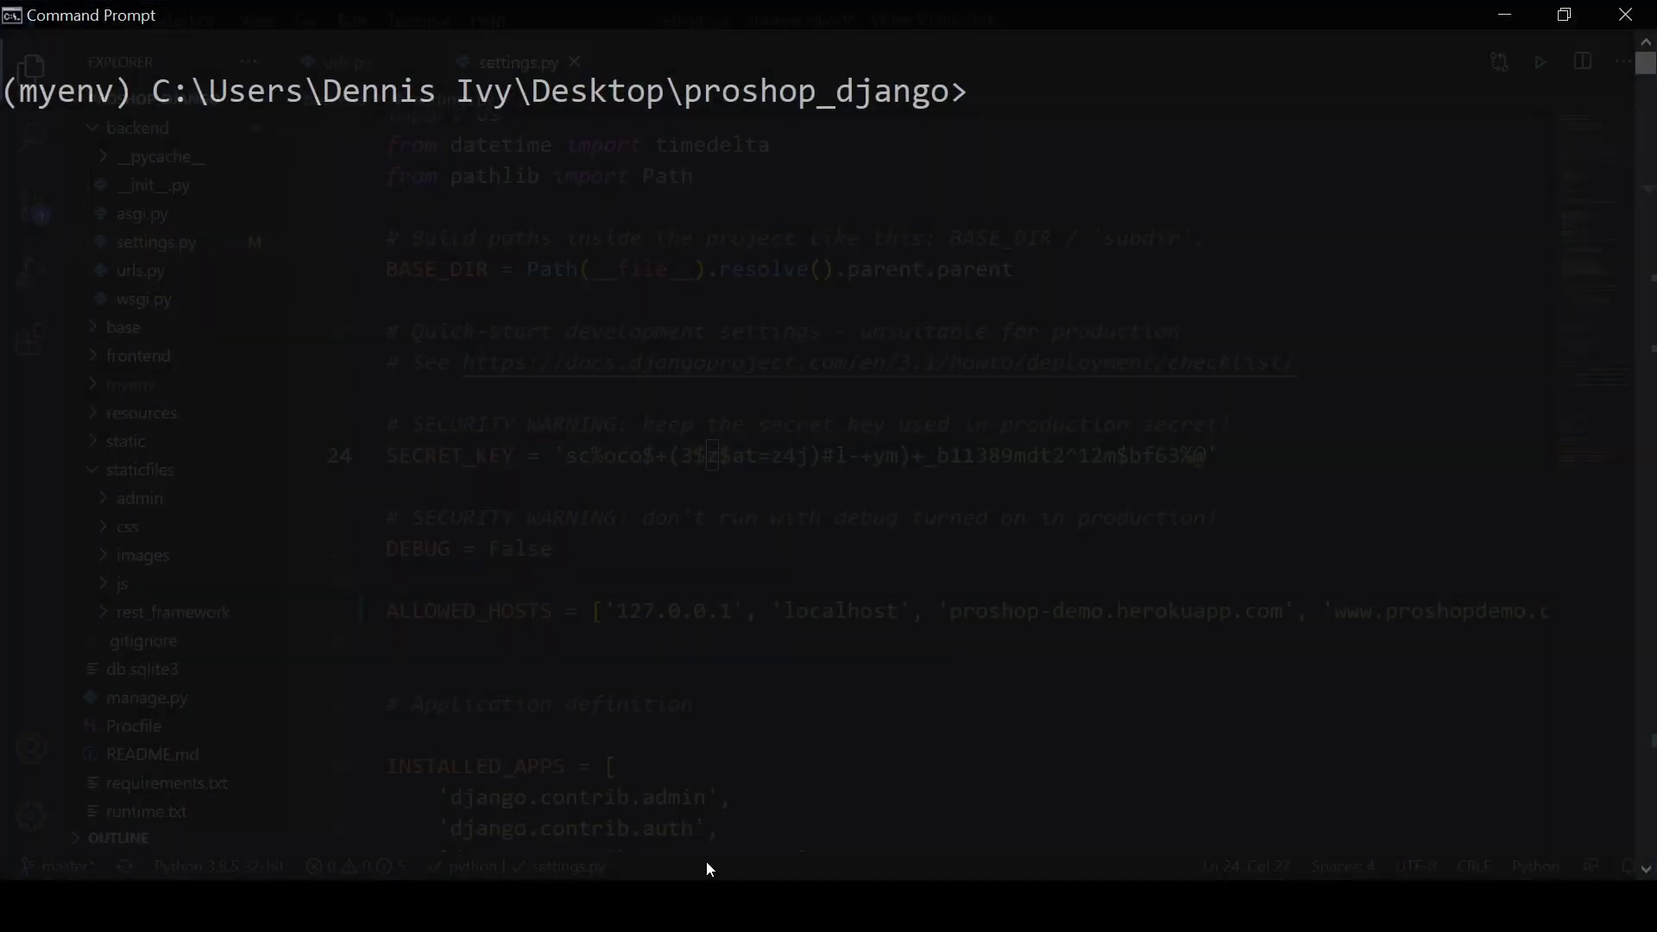
{"action": "left_click", "coordinate": [1025, 187]}
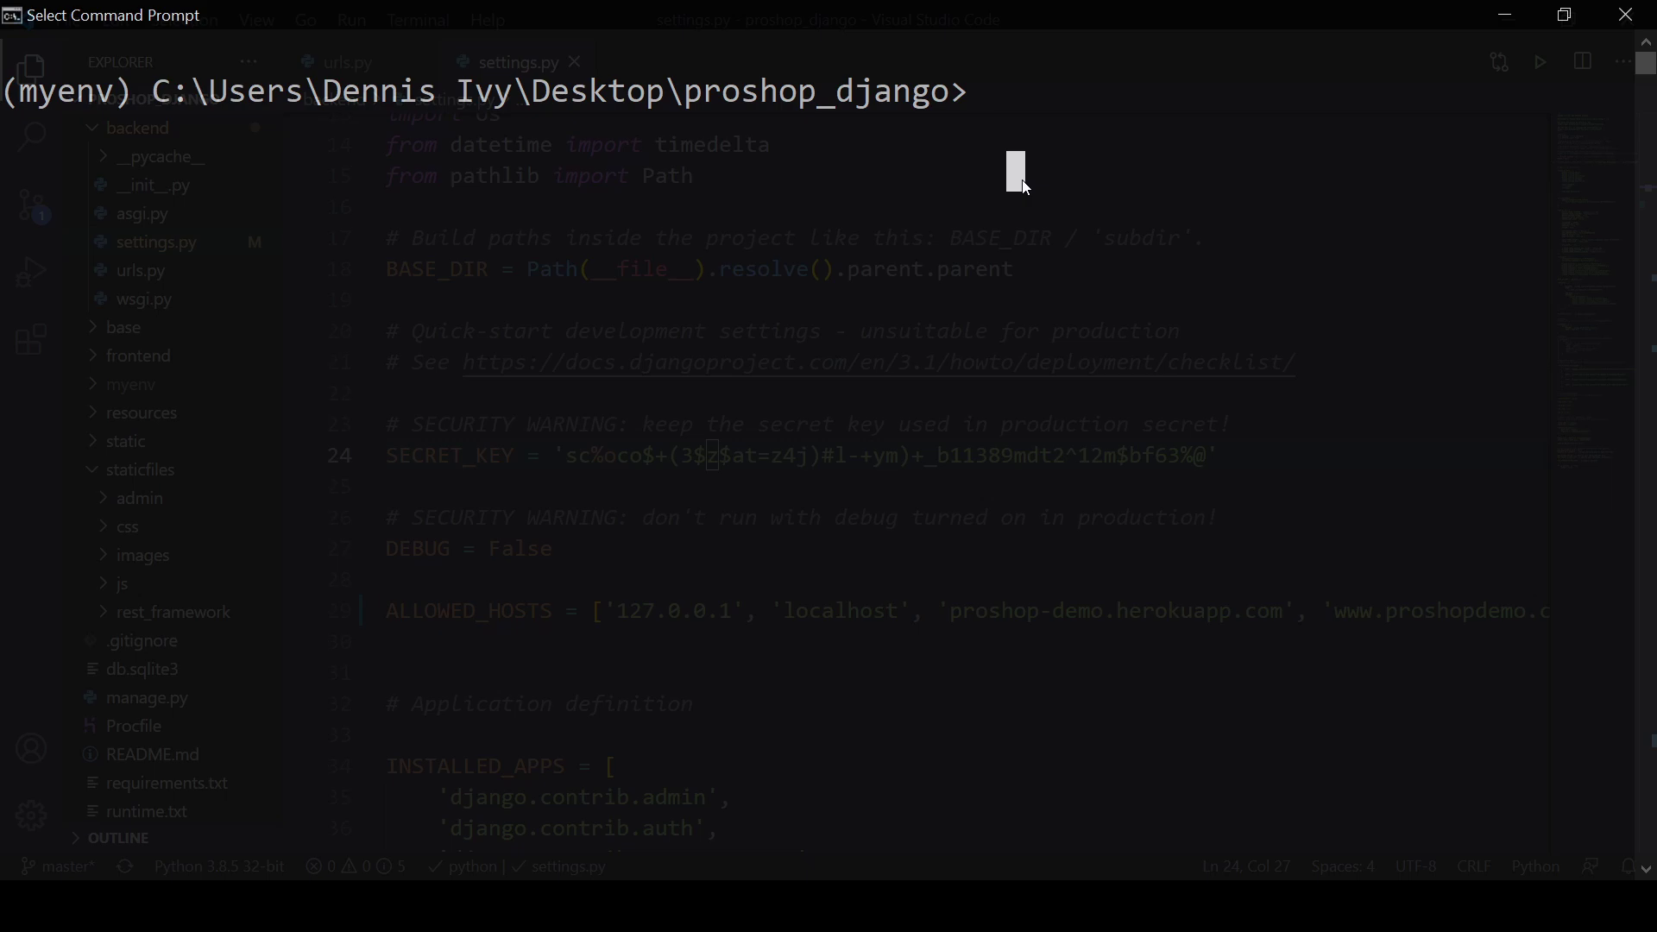
{"action": "type", "text": "git status"}
{"action": "key", "text": "Return"}
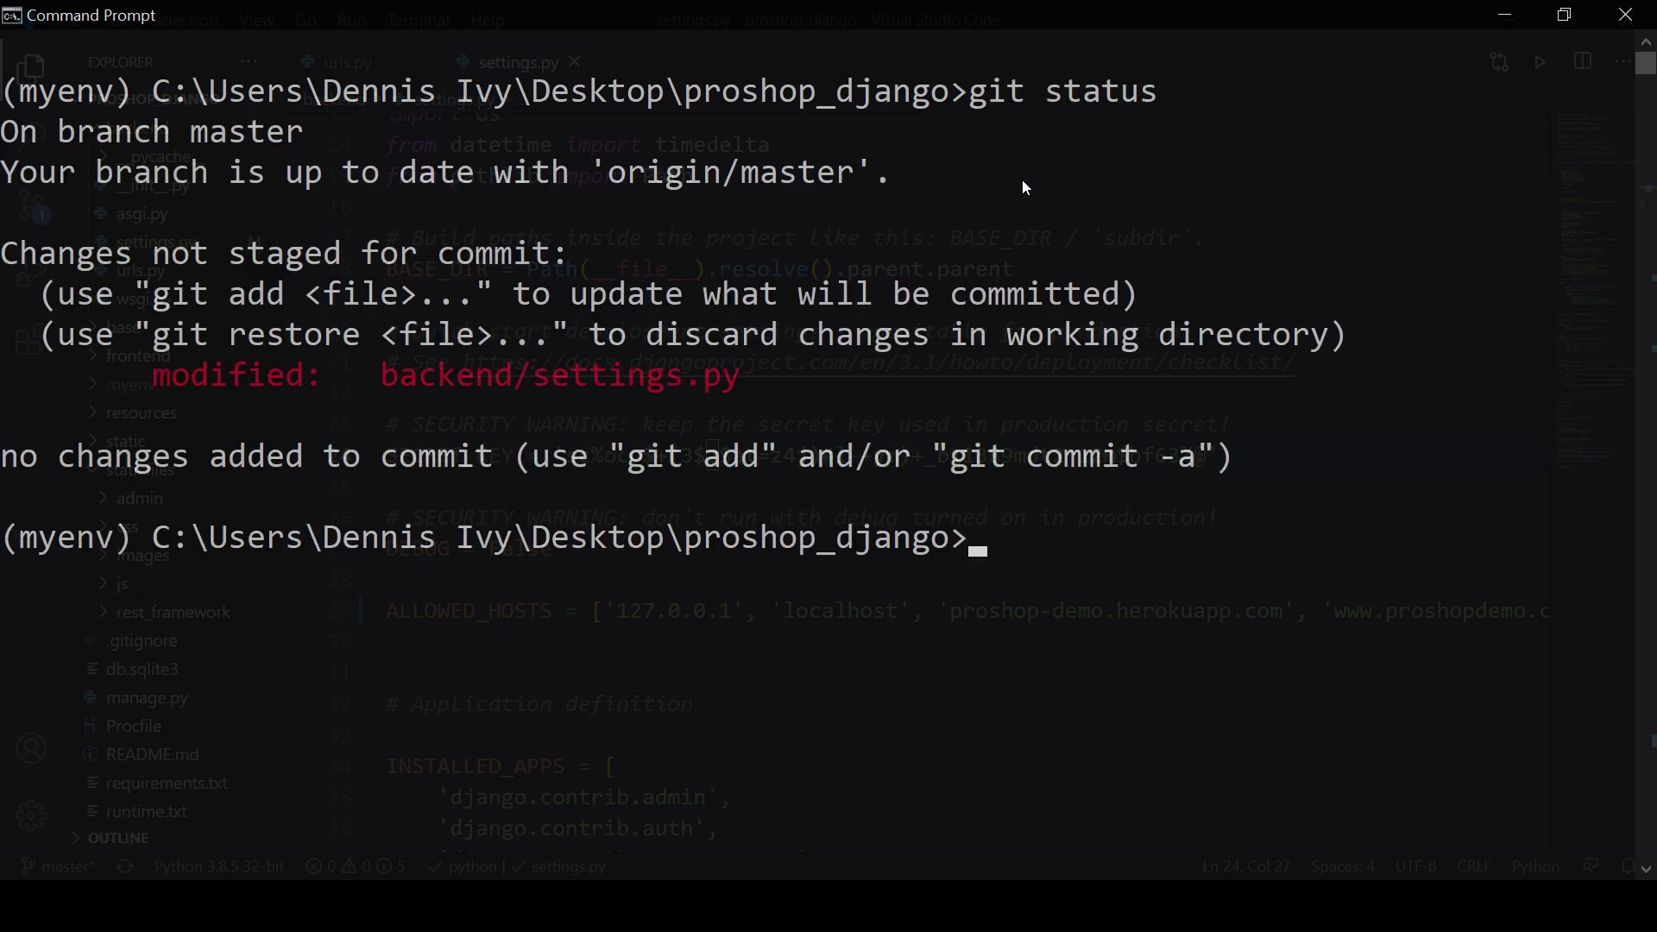
{"action": "type", "text": "git add ."}
{"action": "key", "text": "Return"}
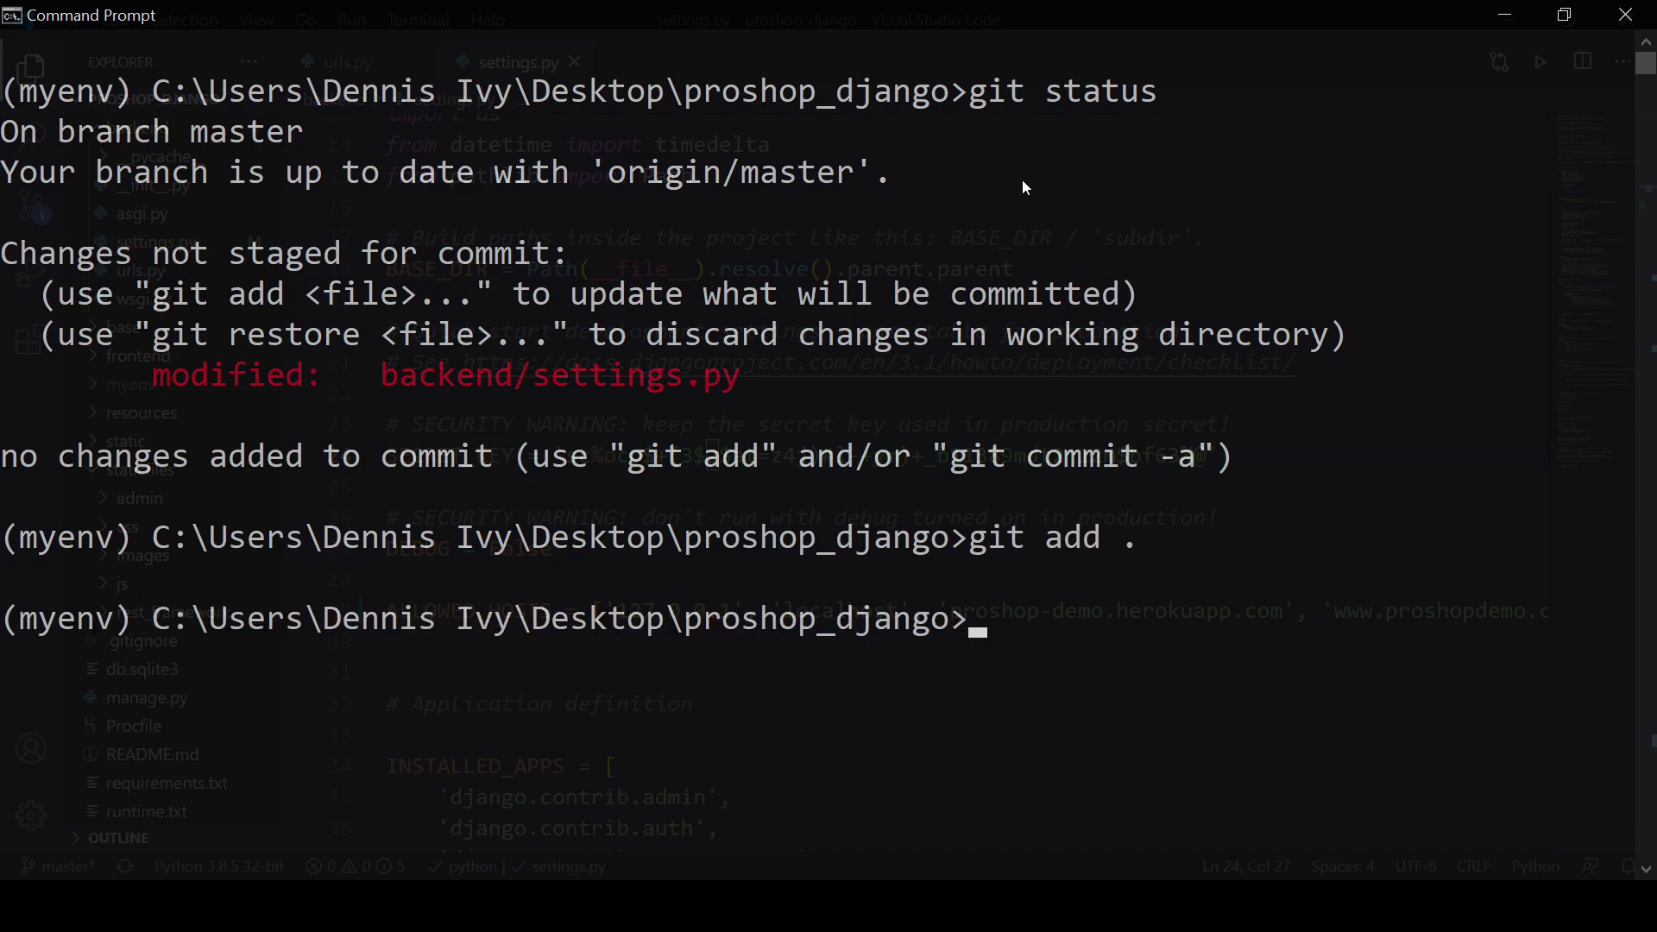
{"action": "type", "text": "git statu"}
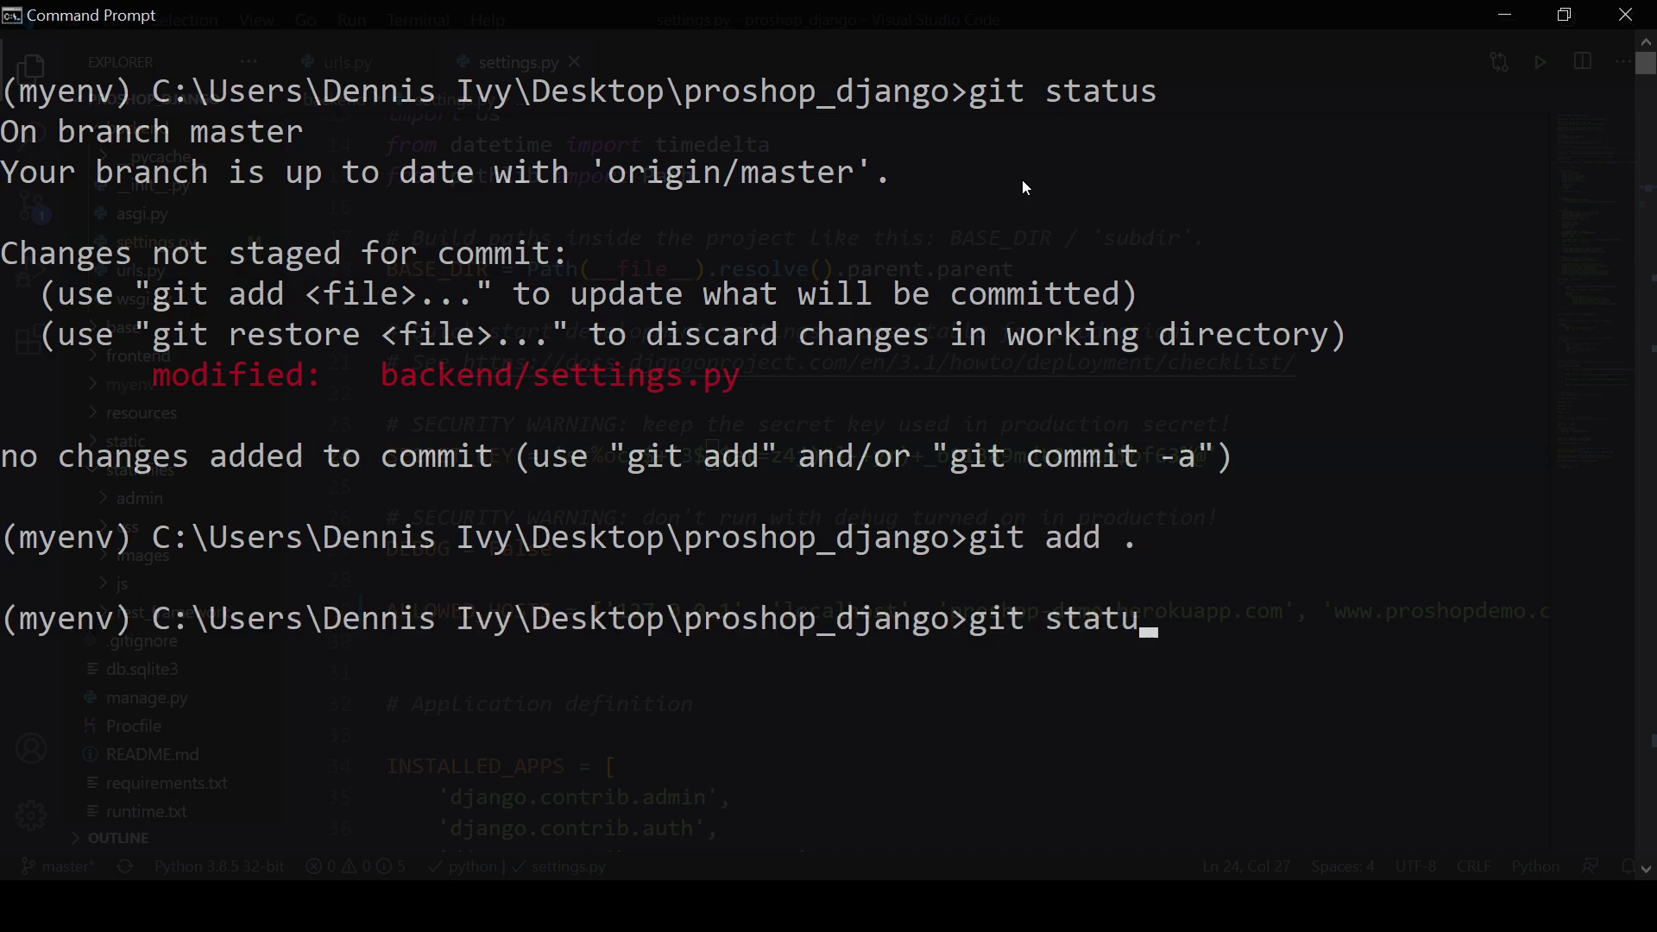
{"action": "type", "text": "s"}
{"action": "key", "text": "Return"}
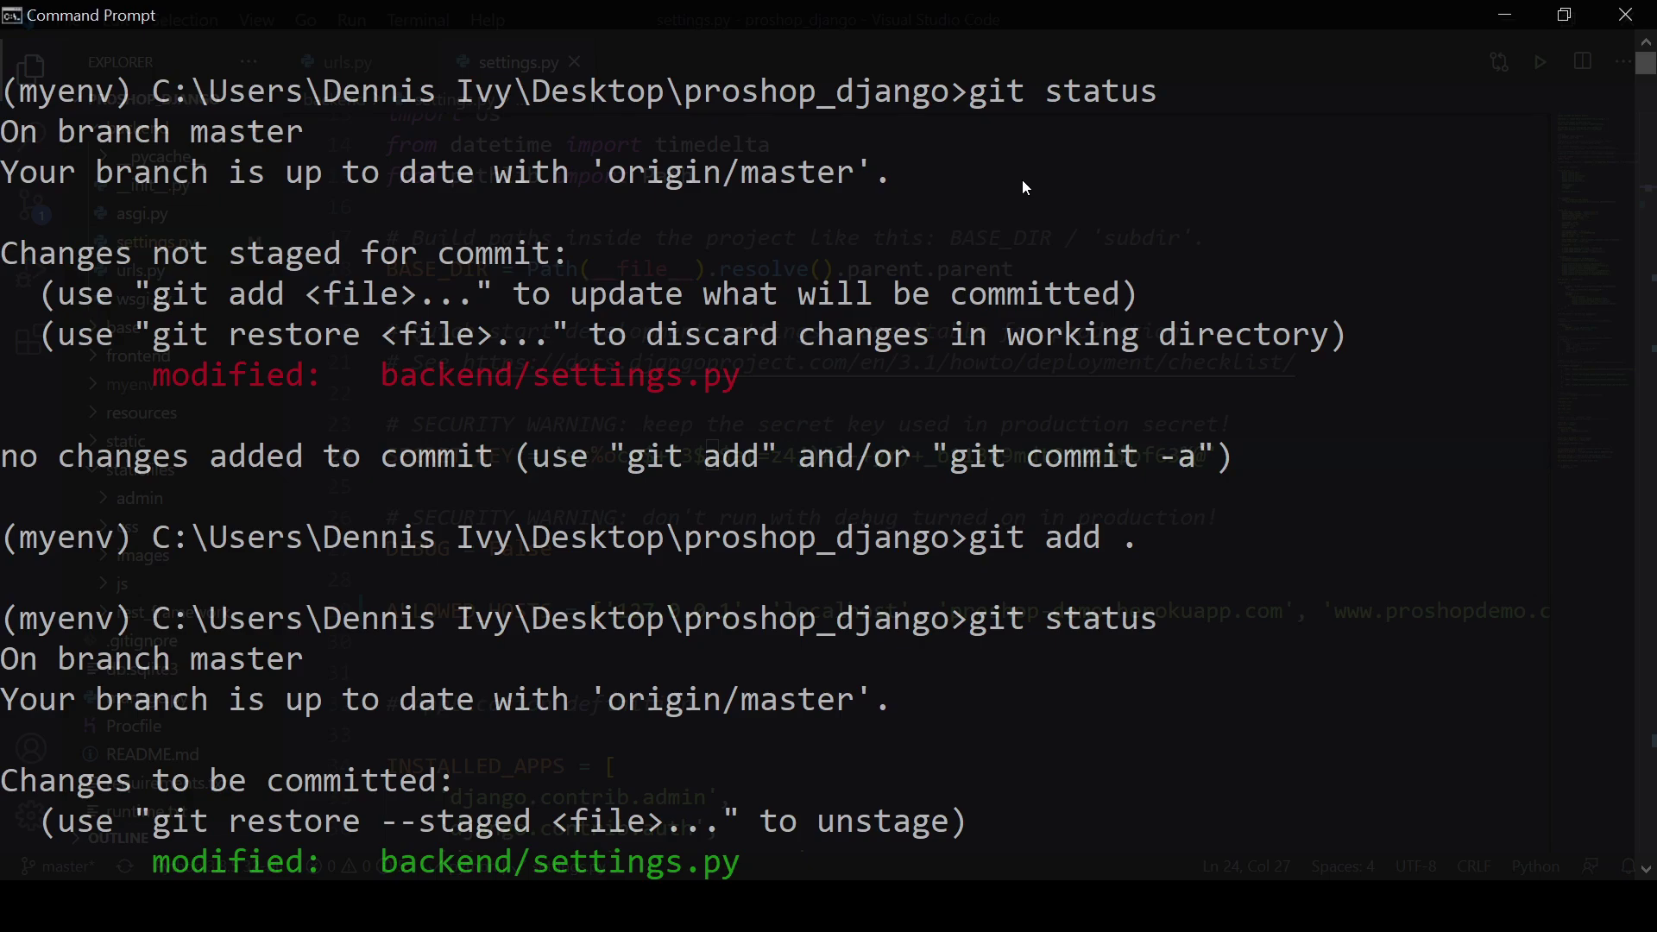
{"action": "scroll", "coordinate": [779, 226], "scroll_direction": "down", "scroll_amount": 5}
{"action": "type", "text": "git"}
{"action": "scroll", "coordinate": [923, 323], "scroll_direction": "up", "scroll_amount": 2}
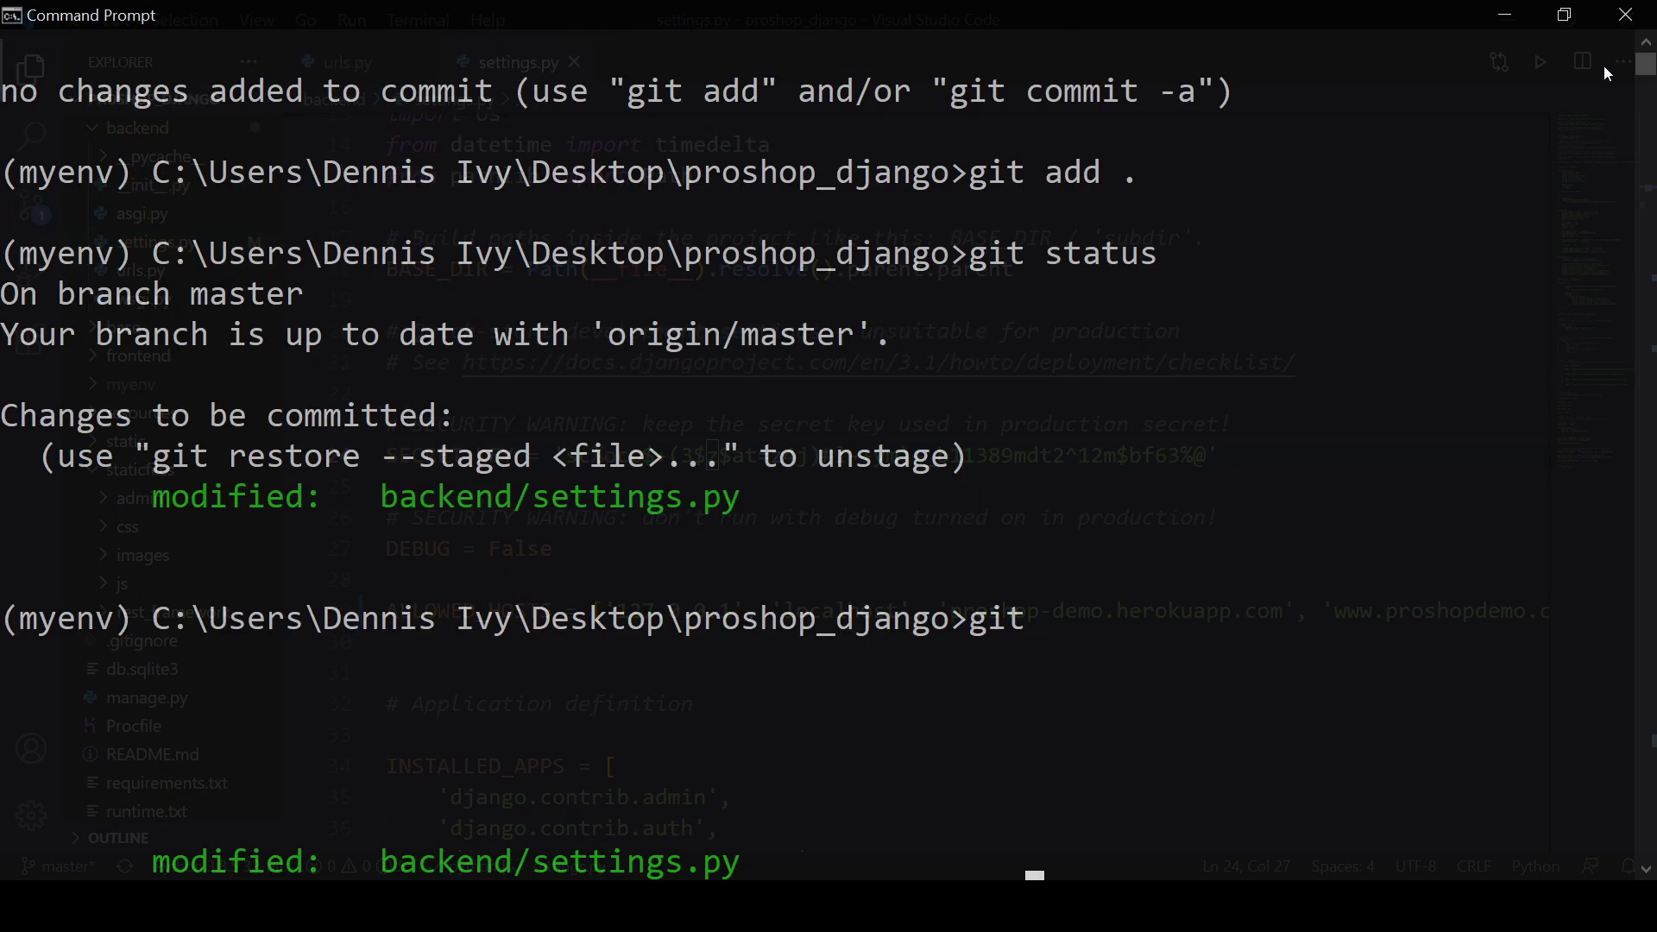
Step: Commit with message "Added domain" and run git push -u origin master
{"action": "left_click", "coordinate": [1566, 15]}
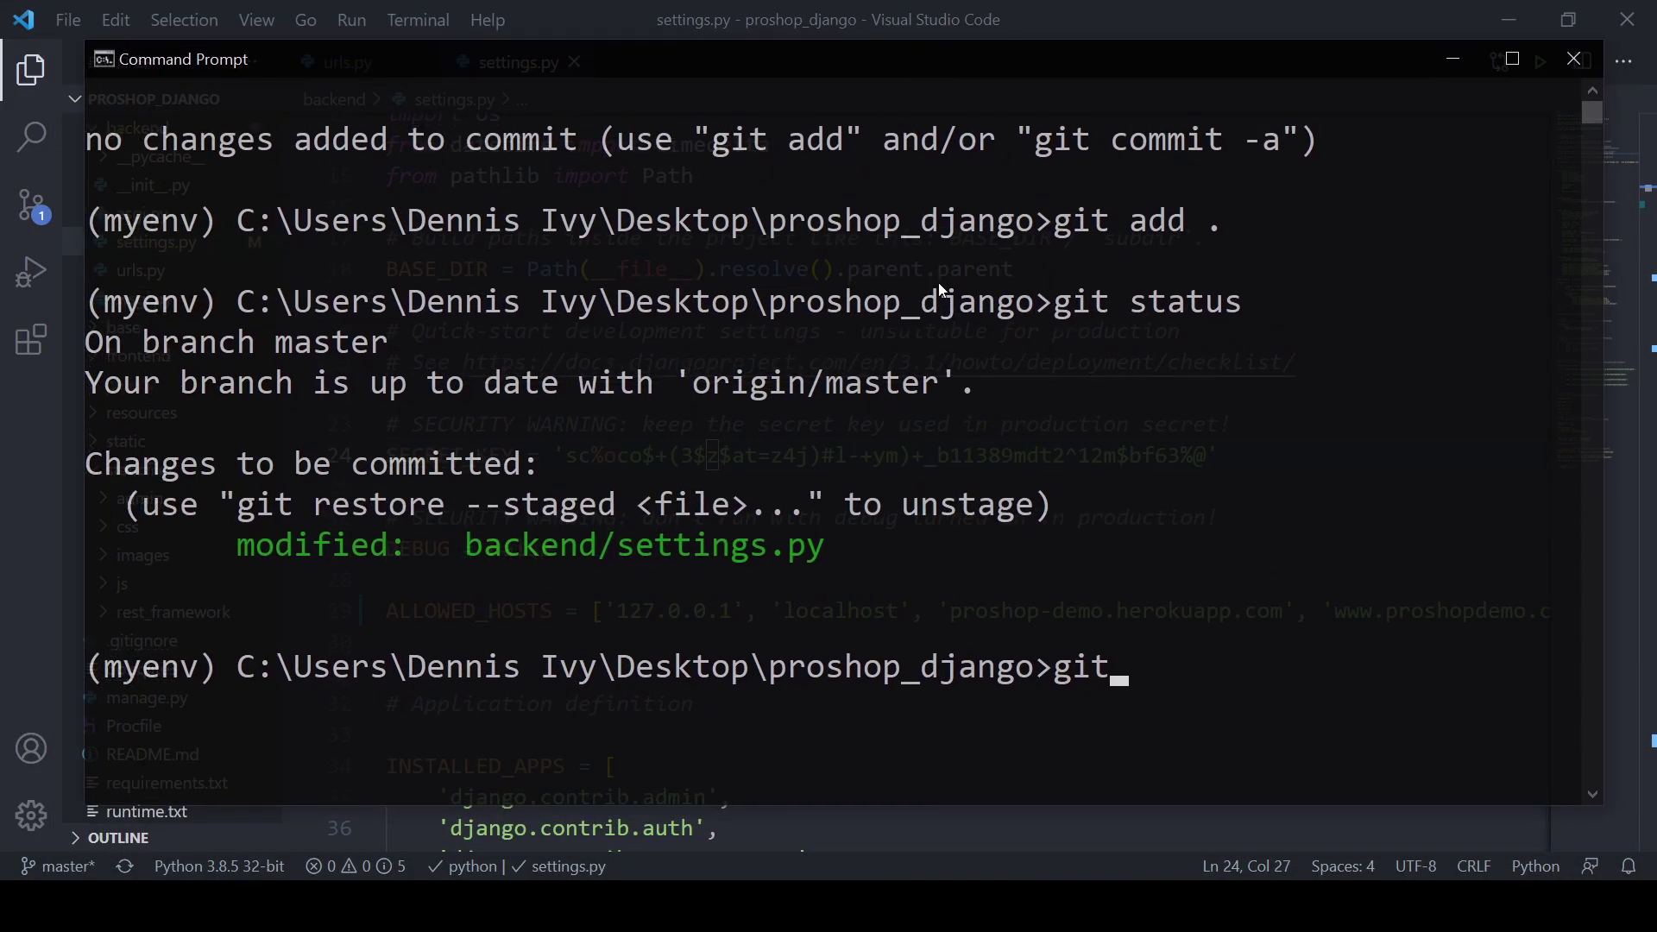
{"action": "type", "text": "commit "}
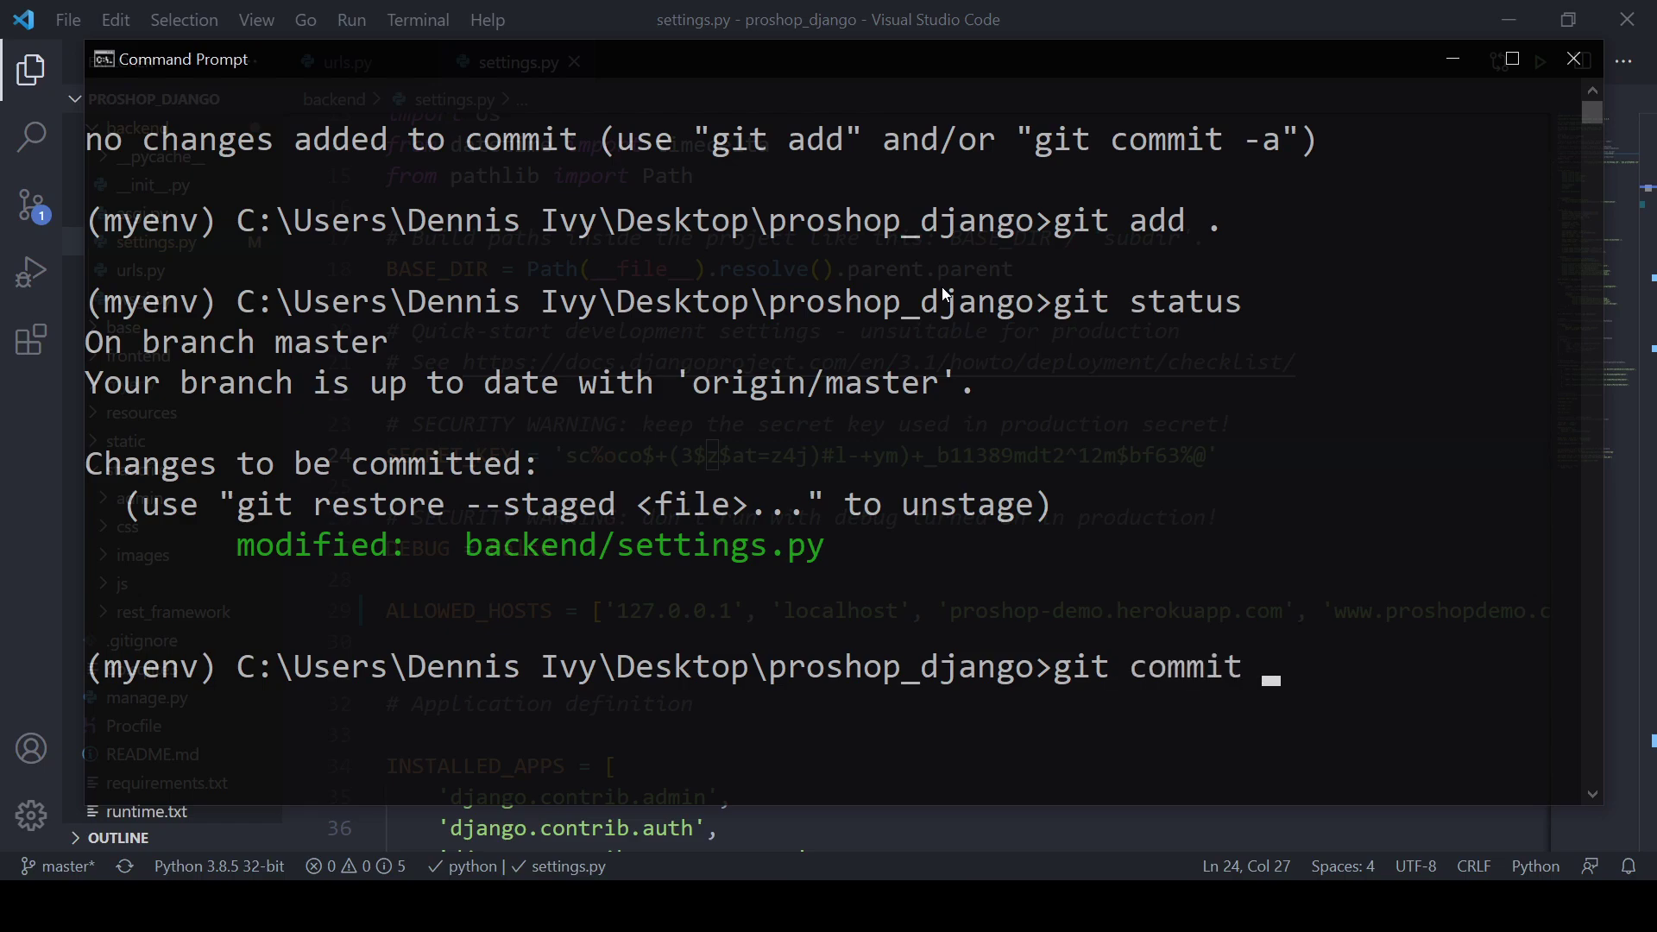
{"action": "type", "text": "-m"}
{"action": "type", "text": "\"Added\""}
{"action": "key", "text": "Left"}
{"action": "type", "text": "Added domain"}
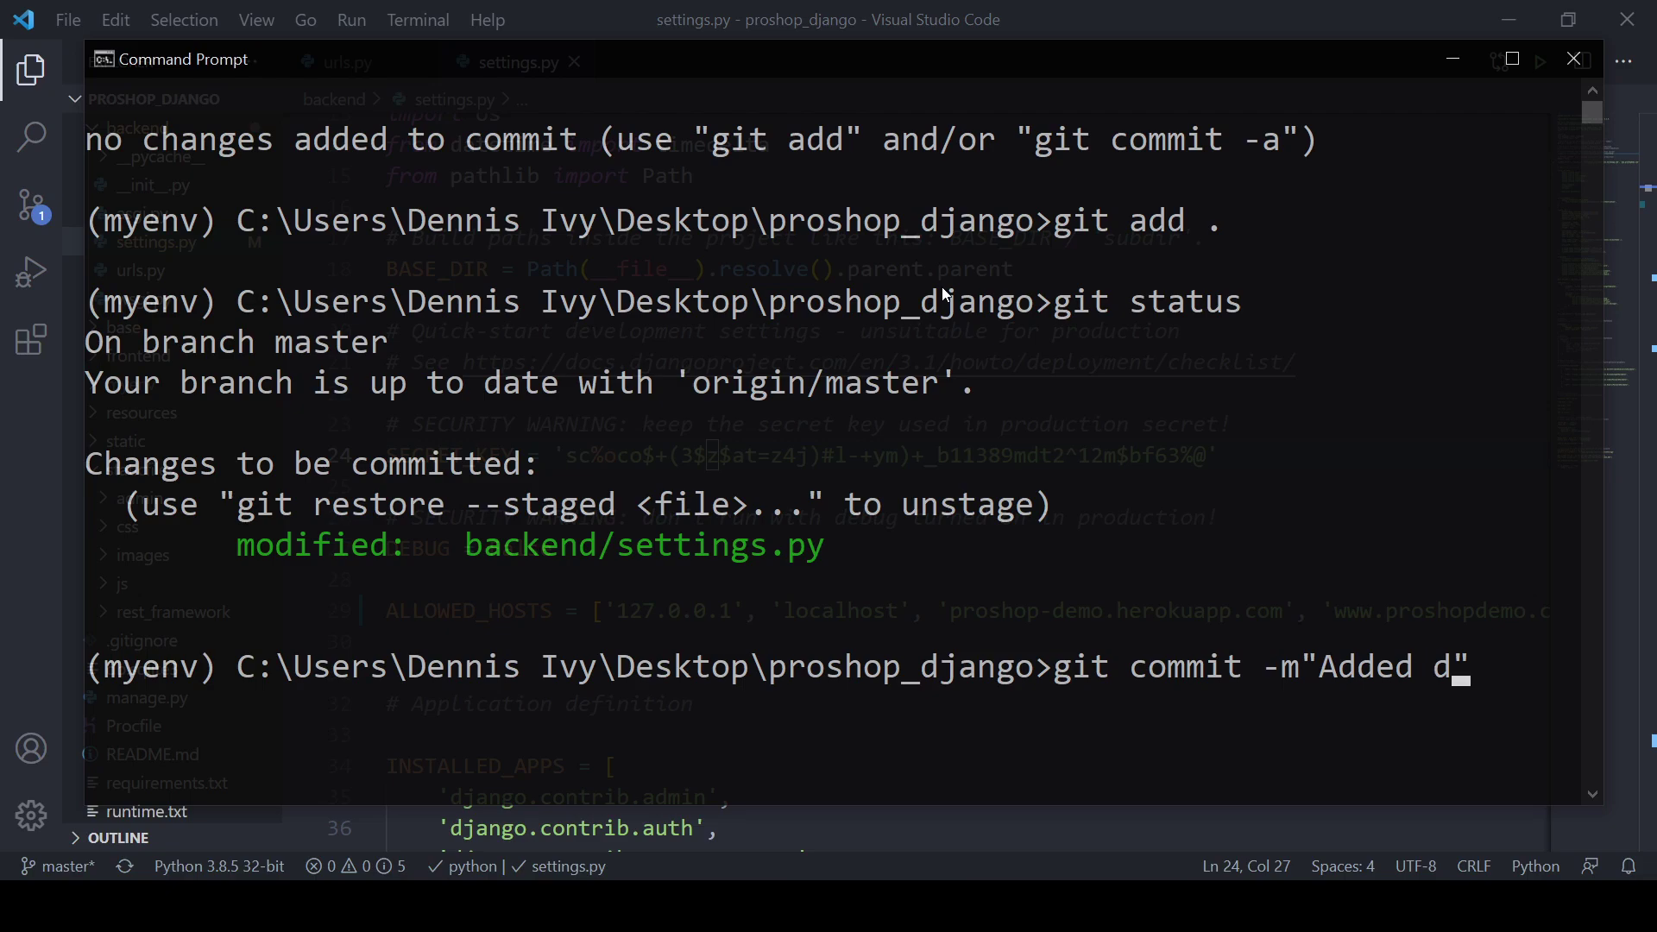
{"action": "key", "text": "Return"}
{"action": "type", "text": "g"}
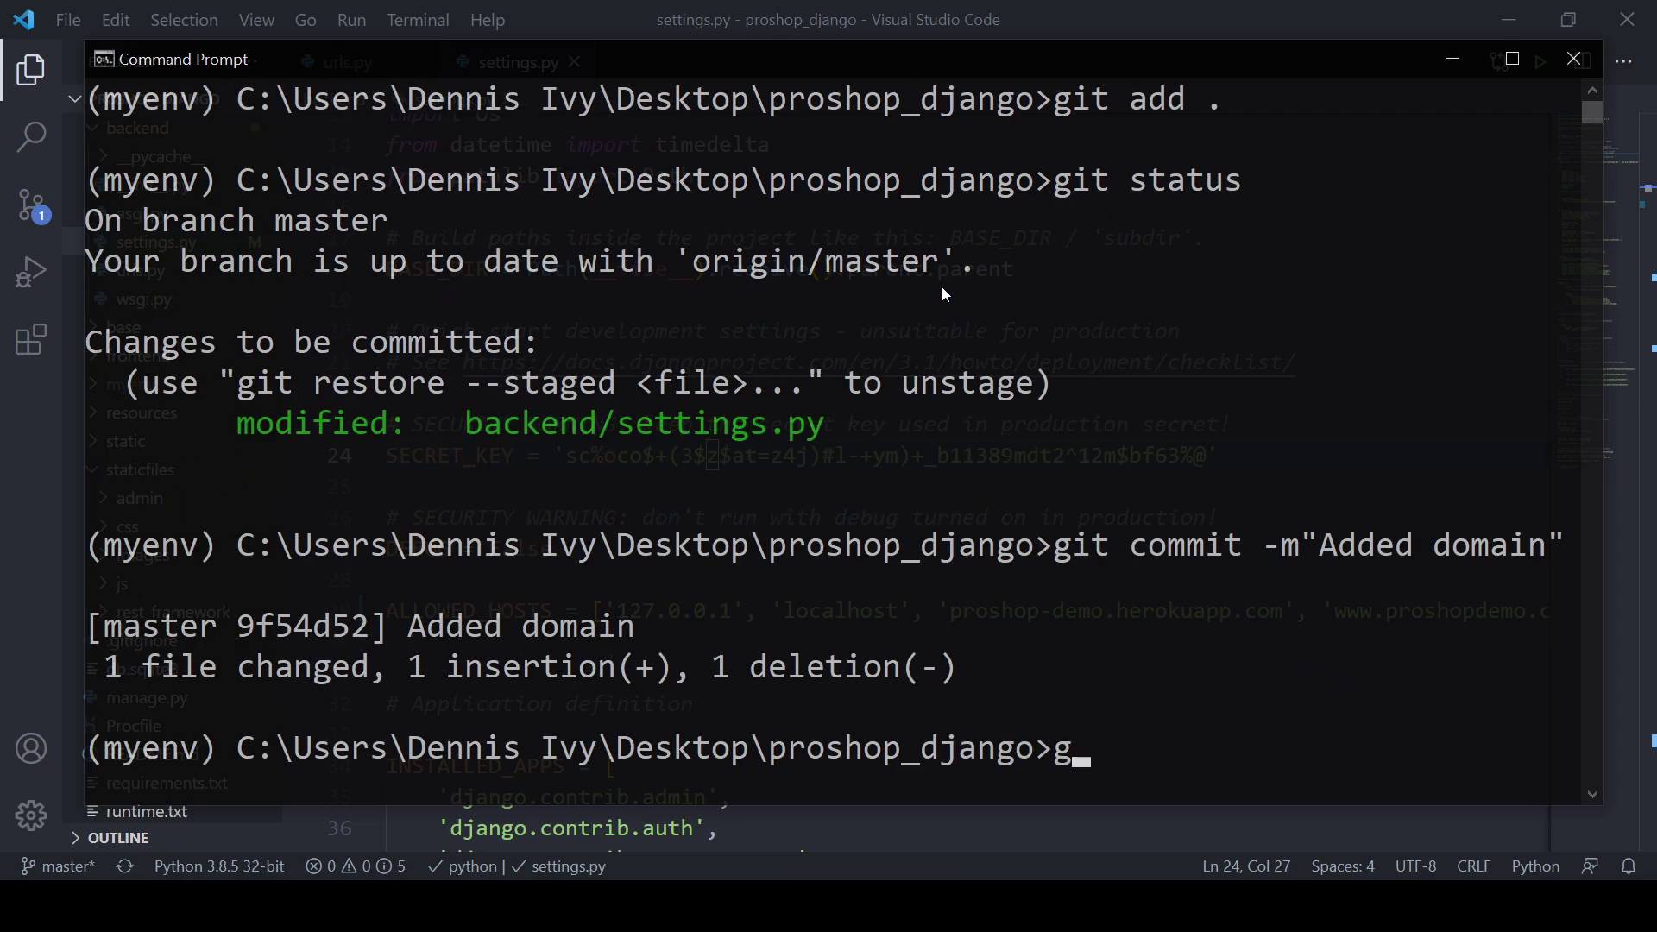
{"action": "type", "text": "it push -u origin master"}
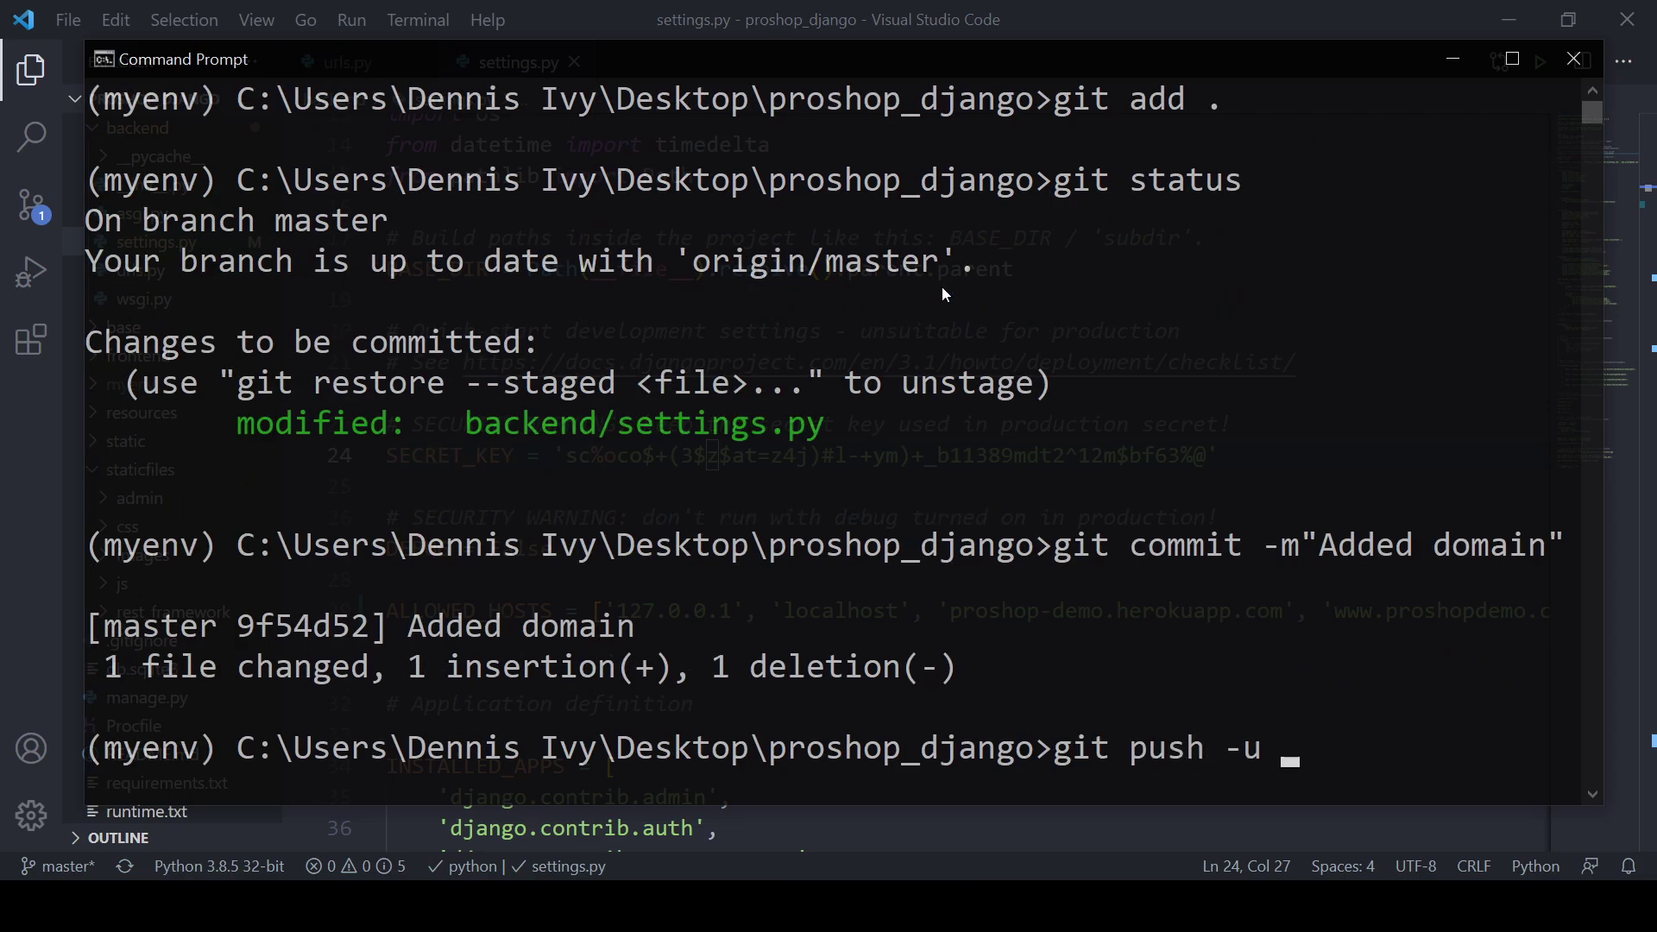
{"action": "key", "text": "Return"}
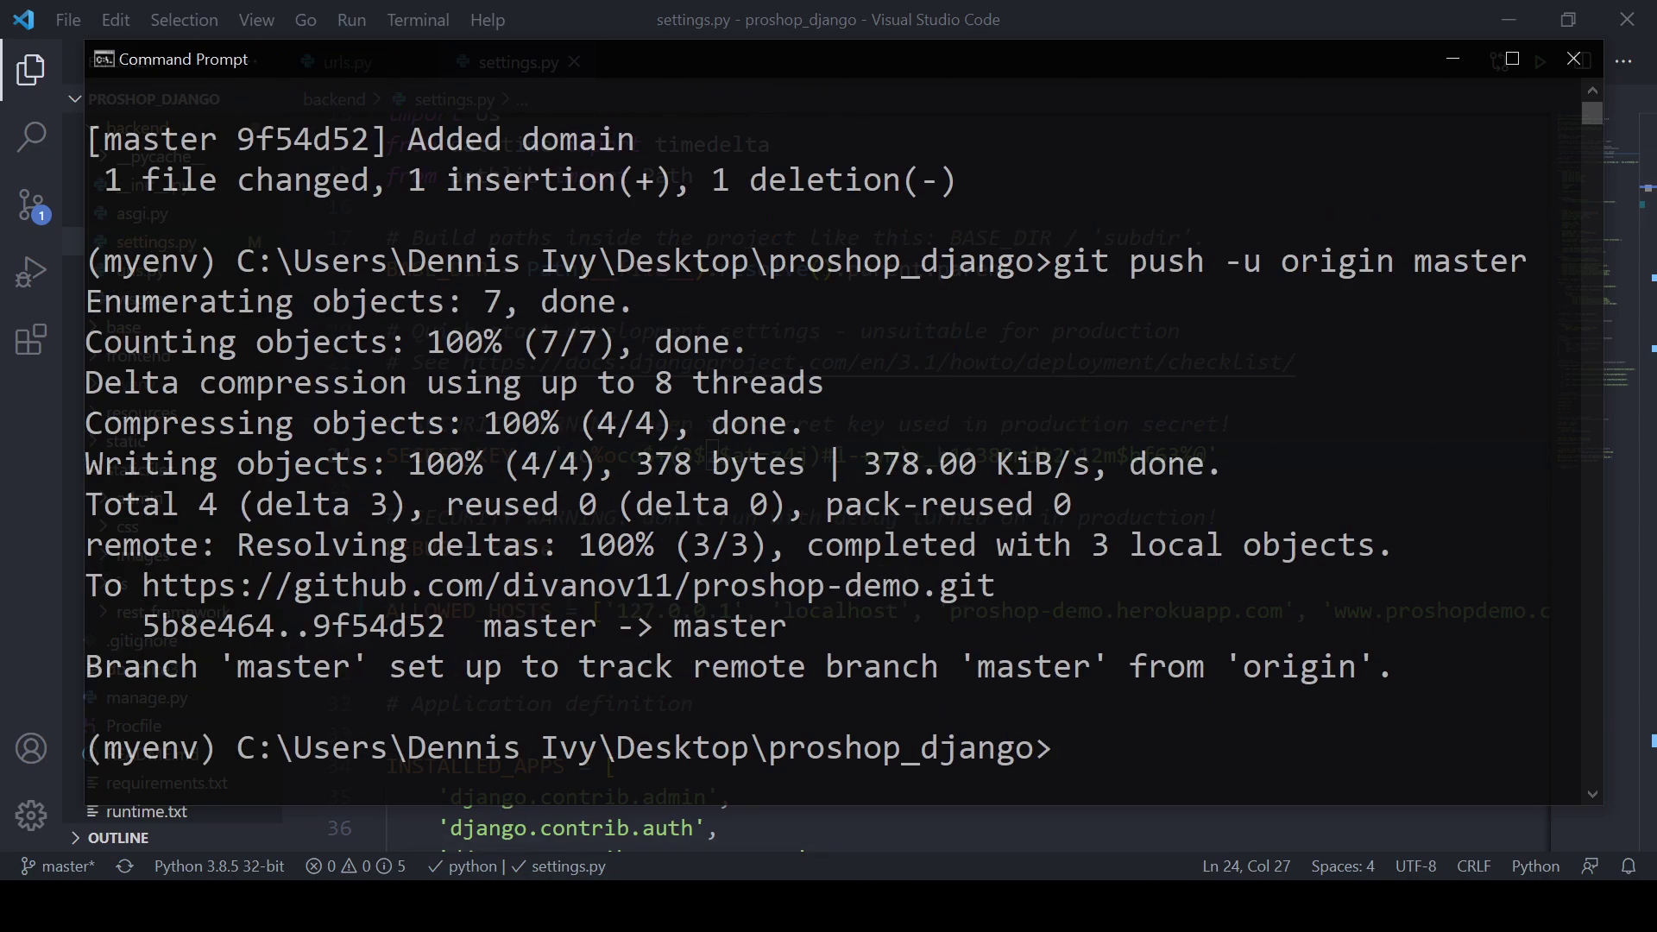
Step: Start a manual Deploy Branch of master from the Heroku Deploy tab
{"action": "left_click", "coordinate": [418, 811]}
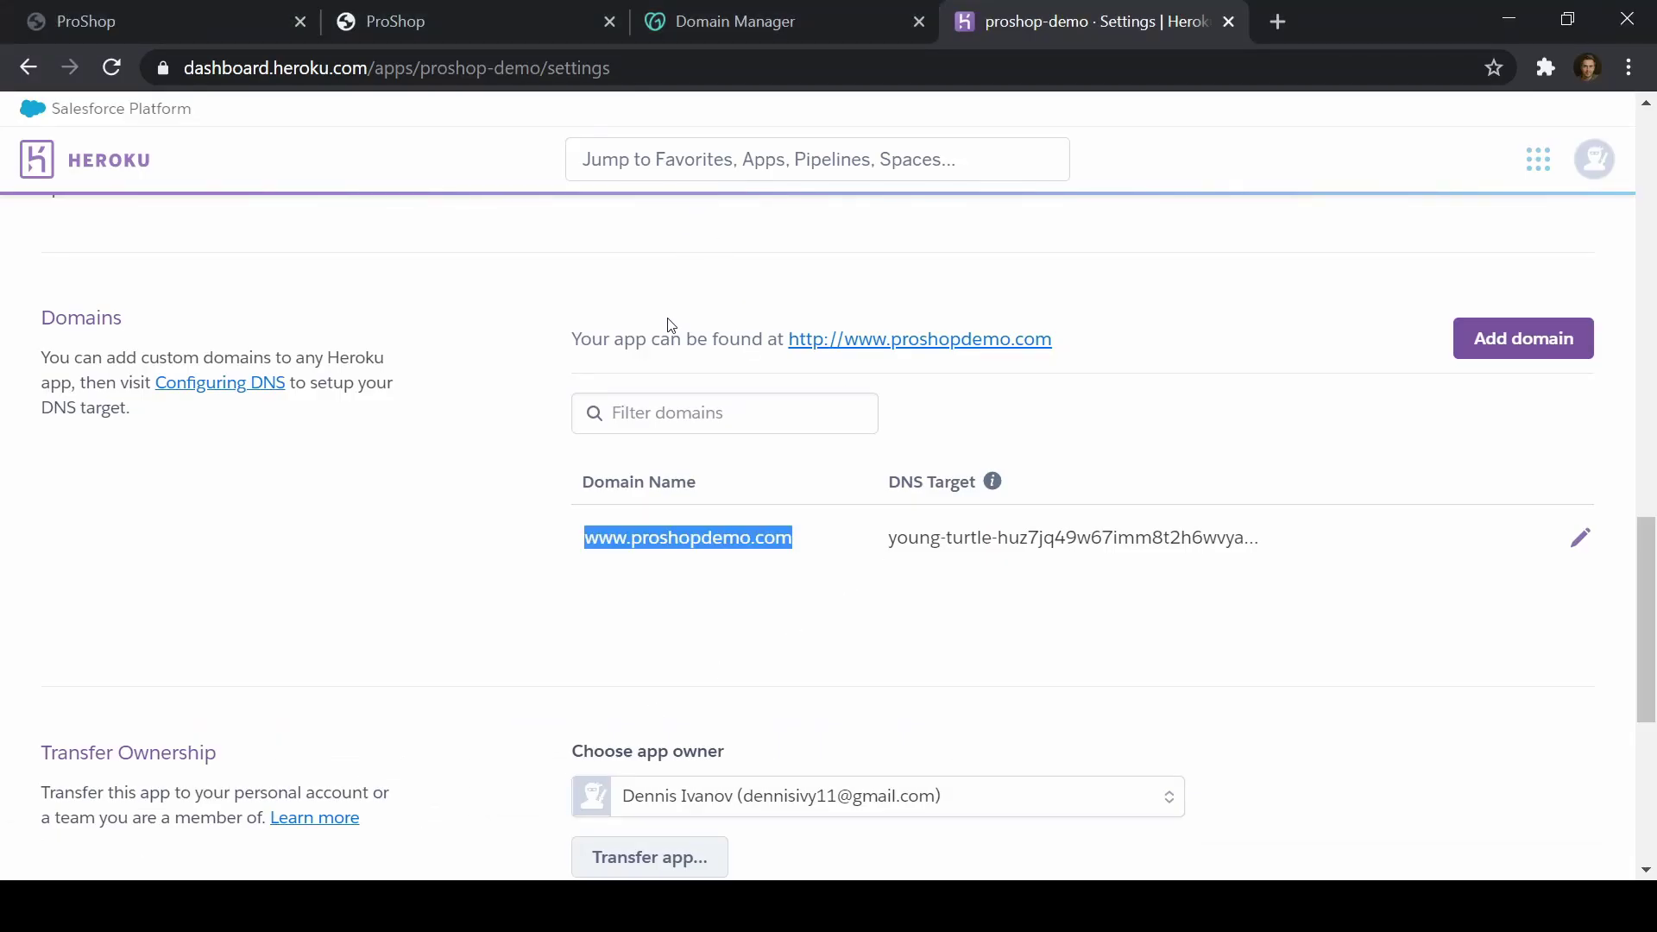
{"action": "scroll", "coordinate": [672, 324], "scroll_direction": "up", "scroll_amount": 15}
{"action": "left_click", "coordinate": [319, 350]}
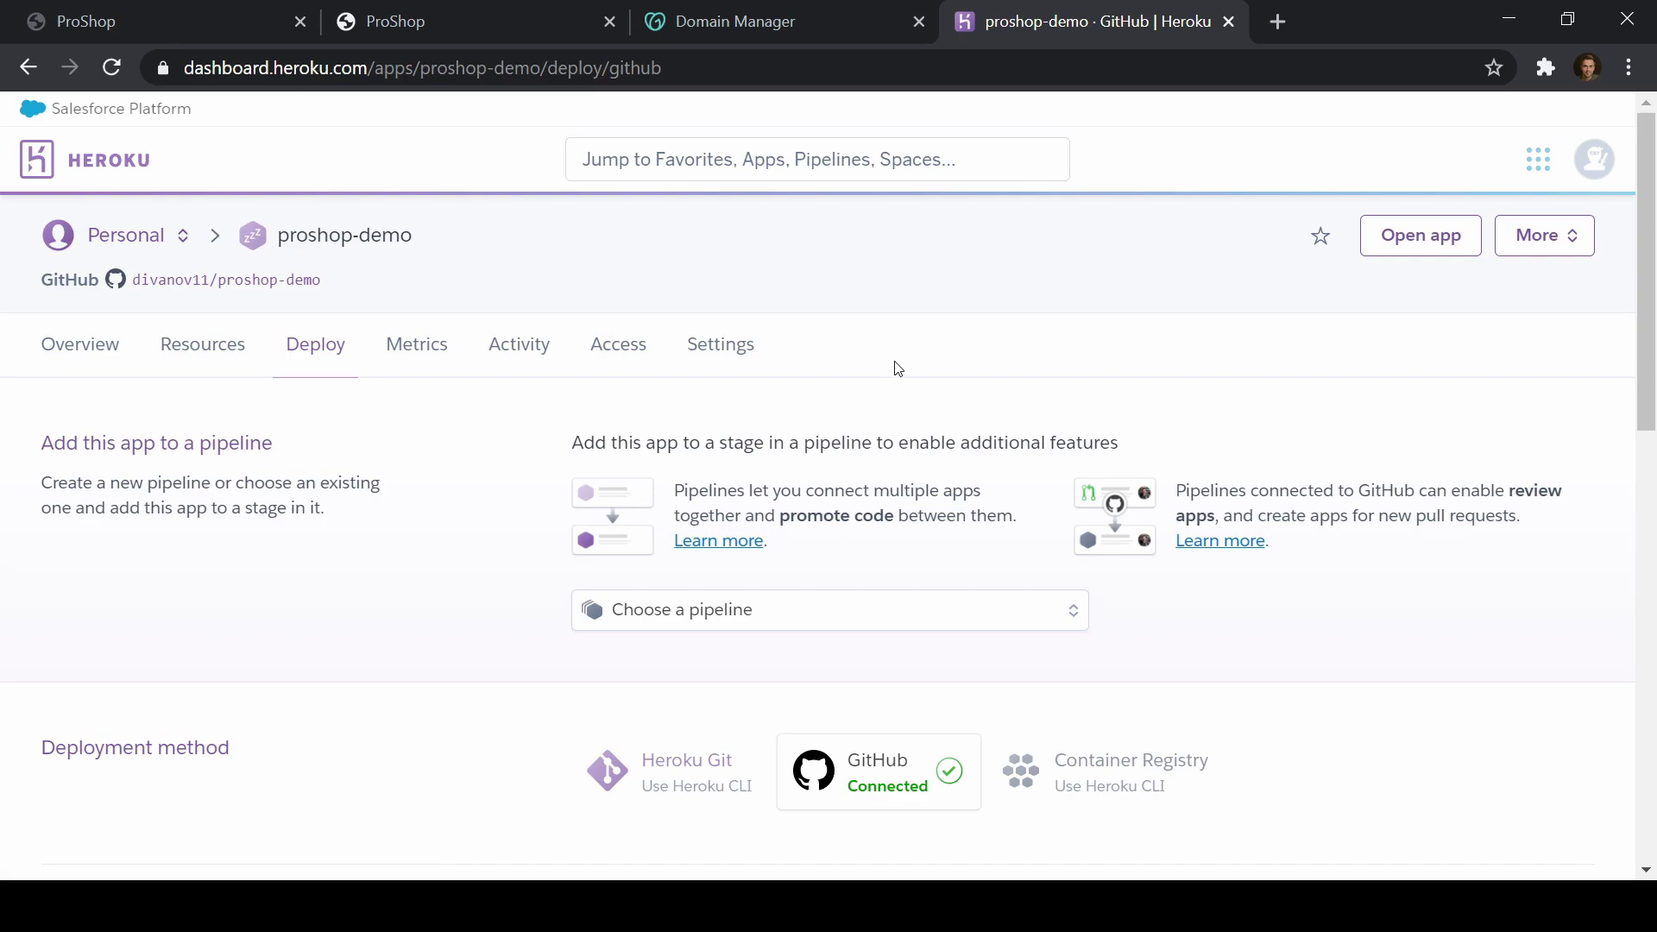
{"action": "scroll", "coordinate": [898, 368], "scroll_direction": "down", "scroll_amount": 5}
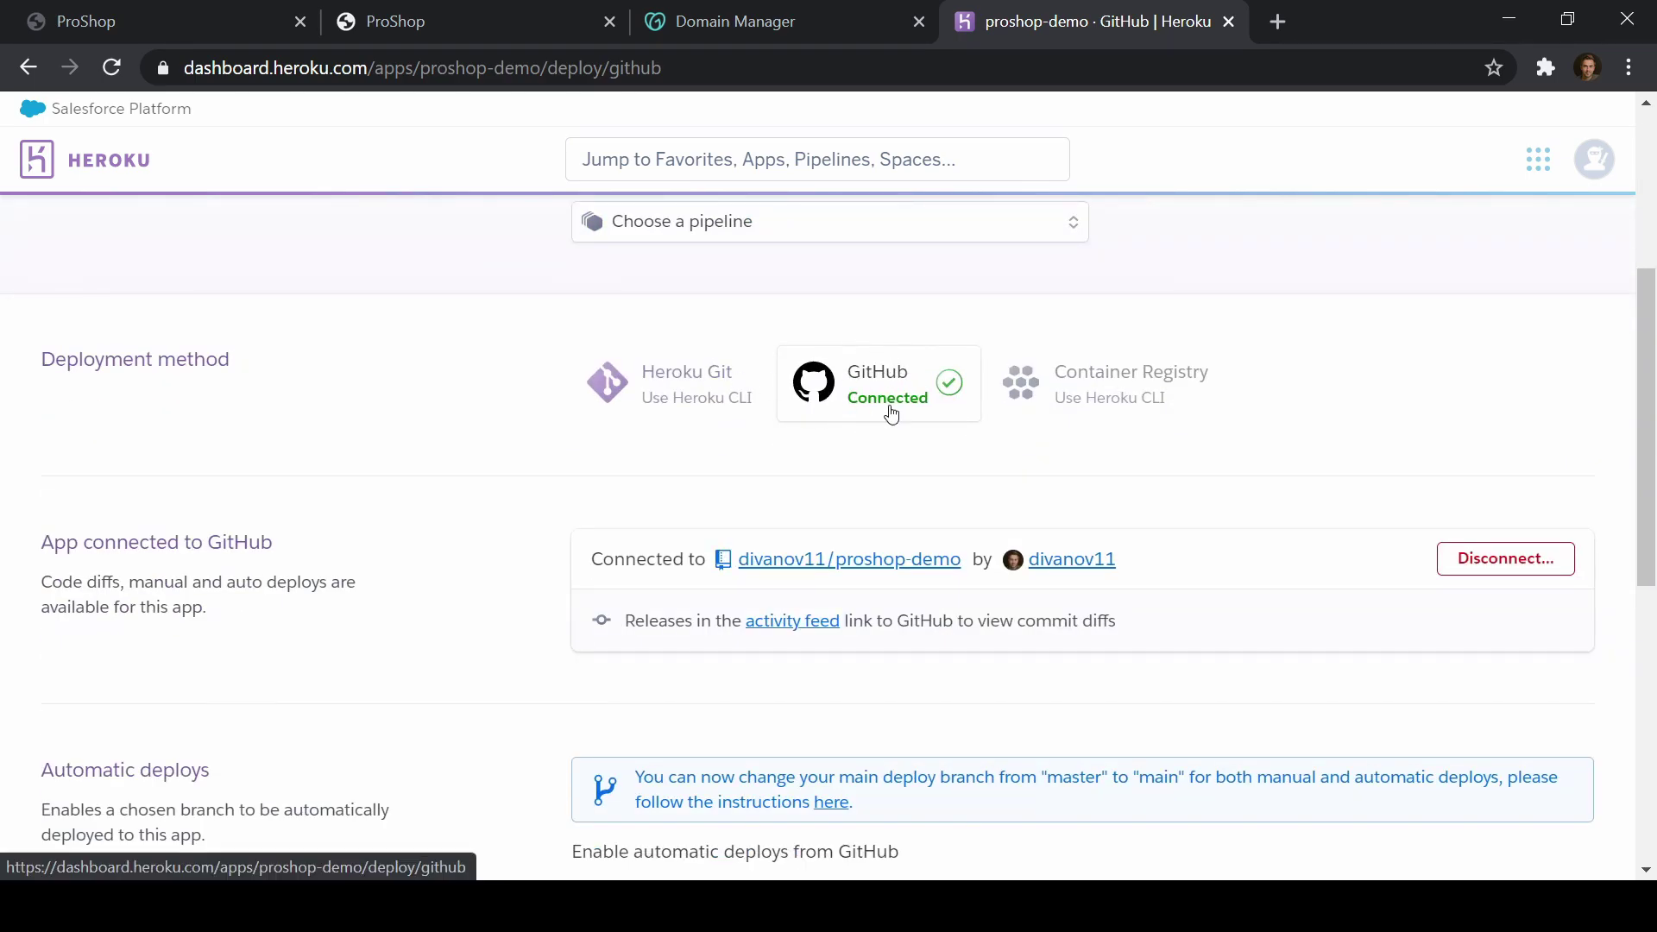
{"action": "scroll", "coordinate": [891, 415], "scroll_direction": "down", "scroll_amount": 8}
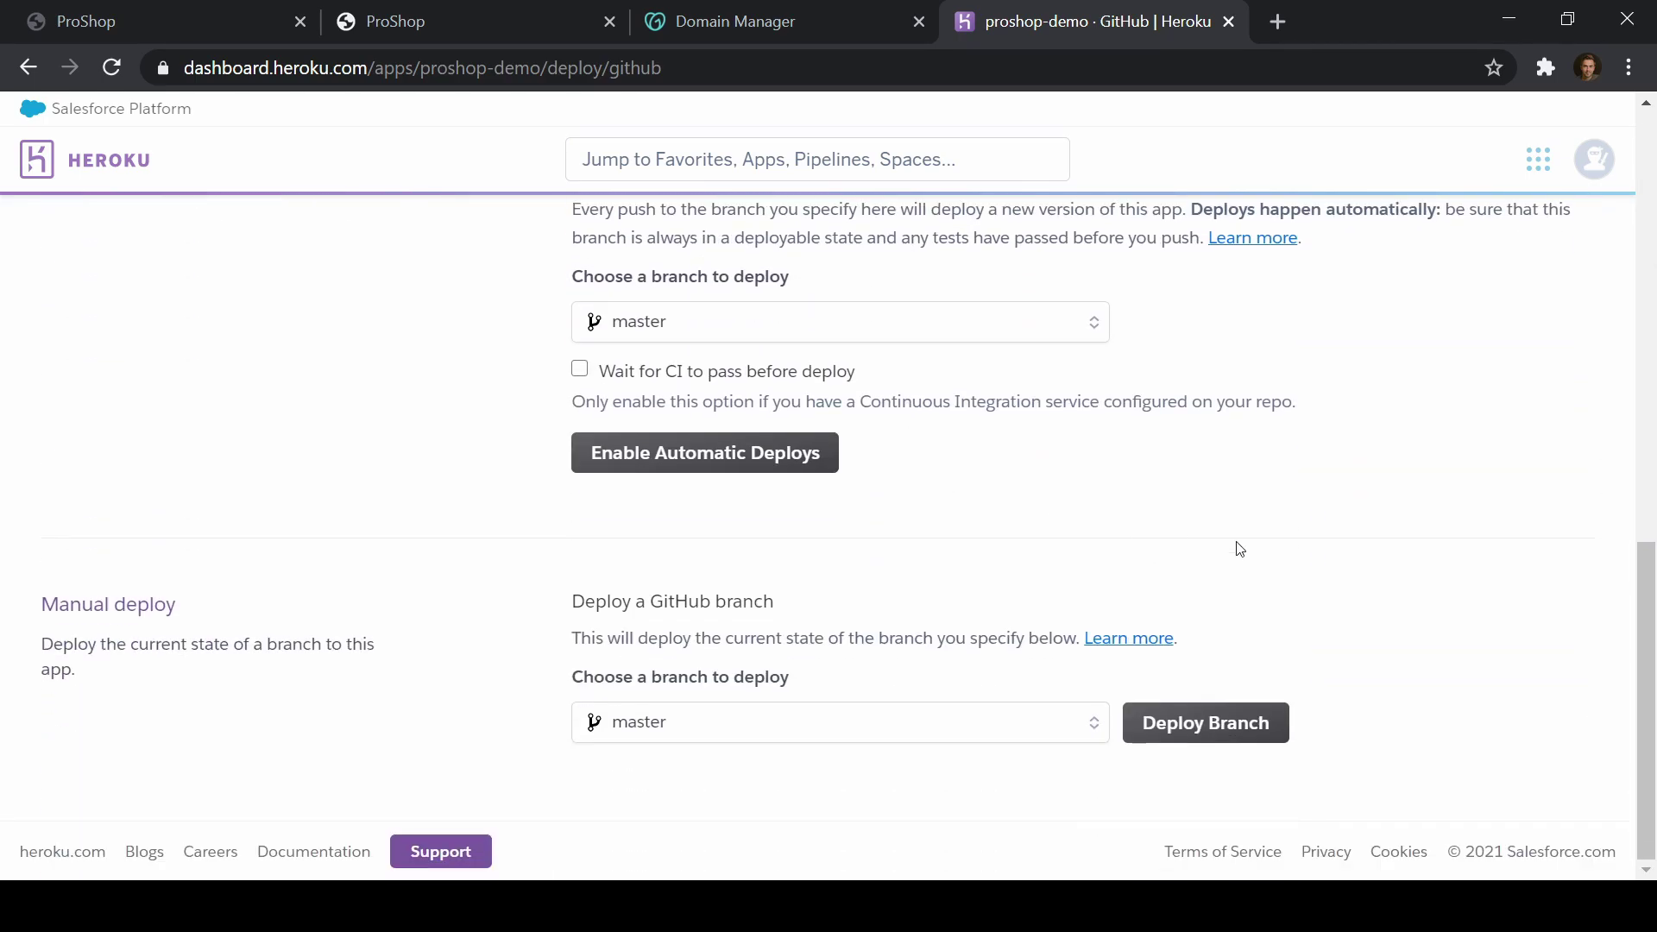
{"action": "left_click", "coordinate": [1140, 709]}
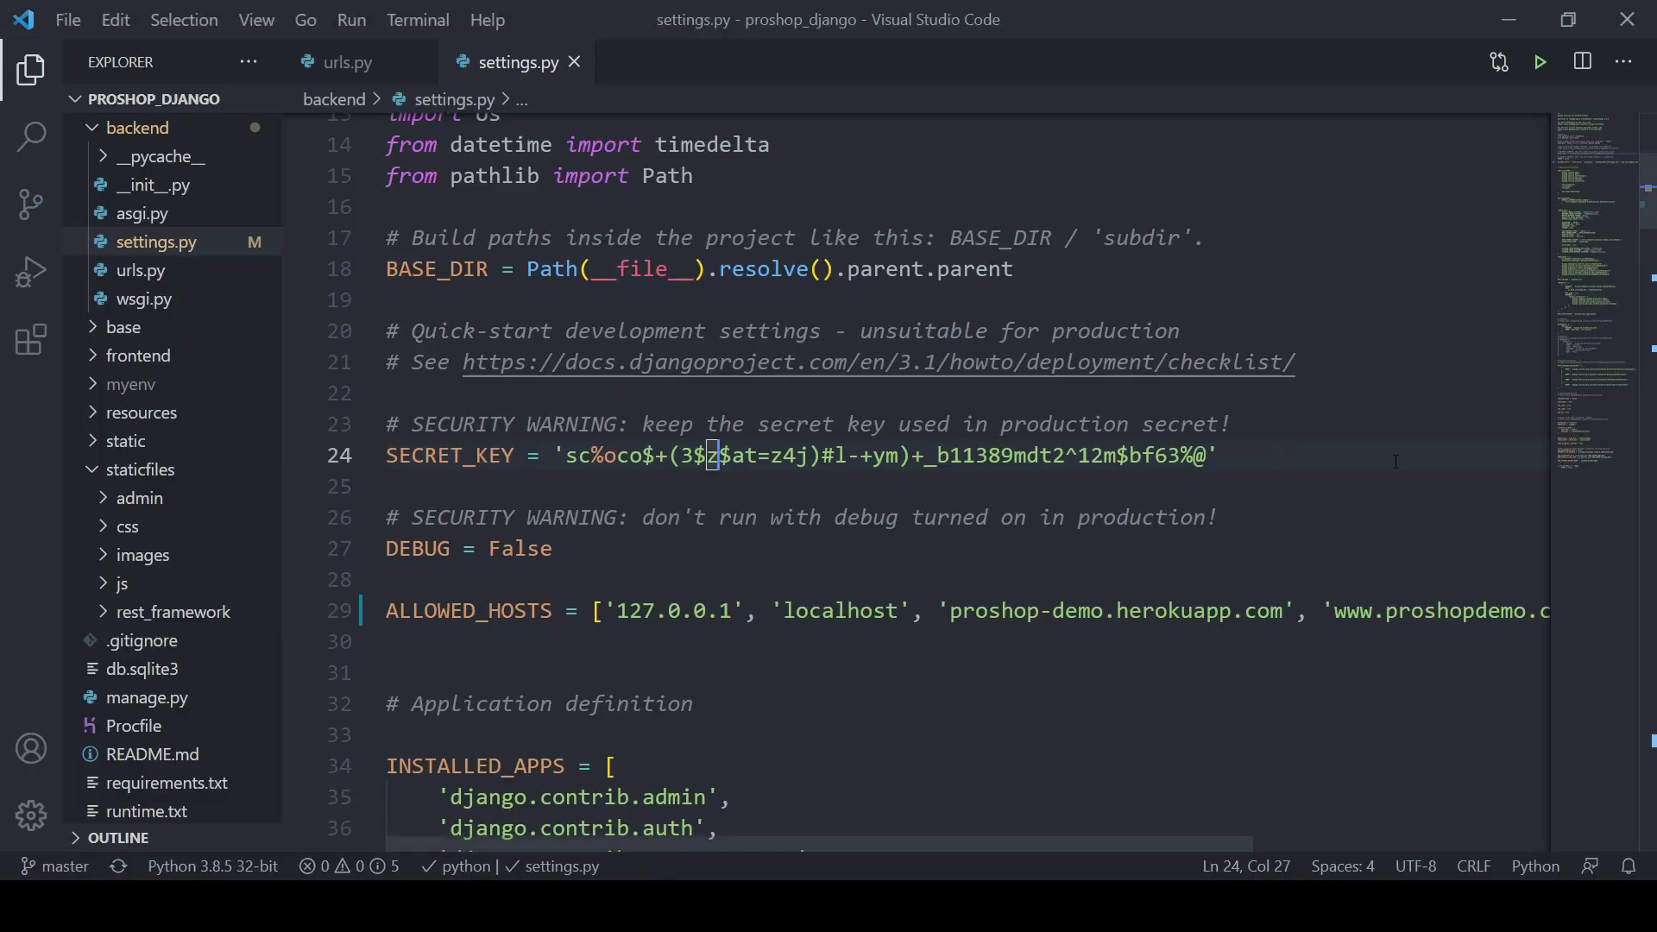
Step: Once the deploy succeeds, open the deployed ProShop app in a new tab with View
{"action": "left_click_drag", "start_coordinate": [956, 624], "coordinate": [1338, 625]}
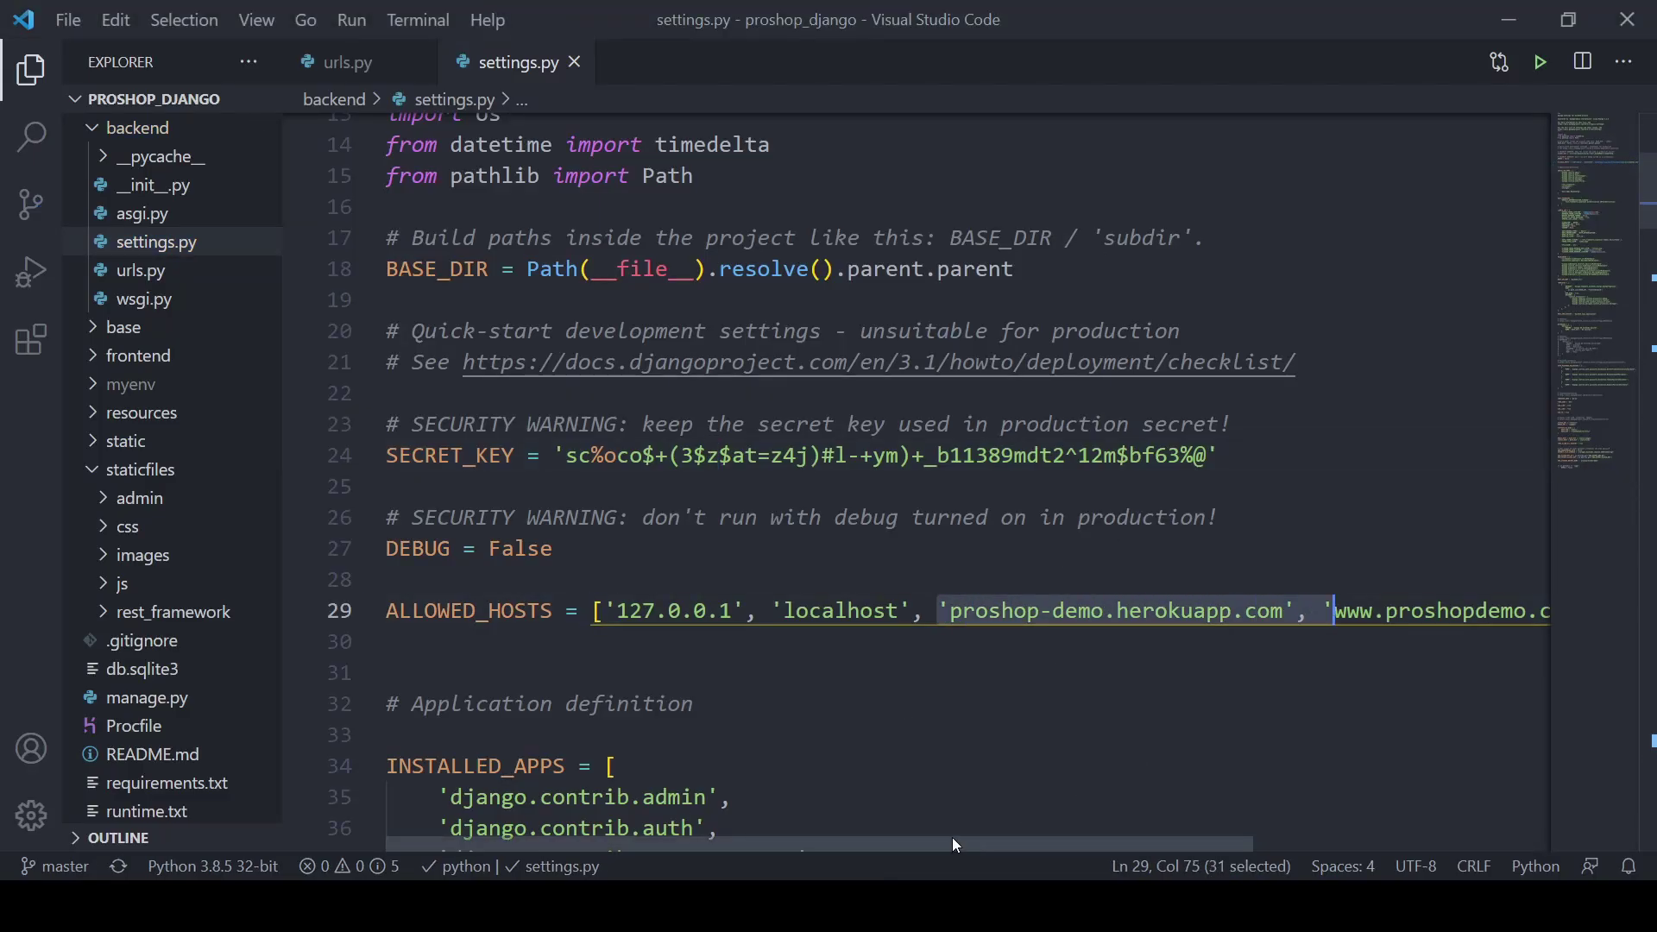
{"action": "scroll", "coordinate": [1020, 625], "scroll_direction": "right", "scroll_amount": 3}
{"action": "left_click_drag", "start_coordinate": [1020, 623], "coordinate": [1500, 611]}
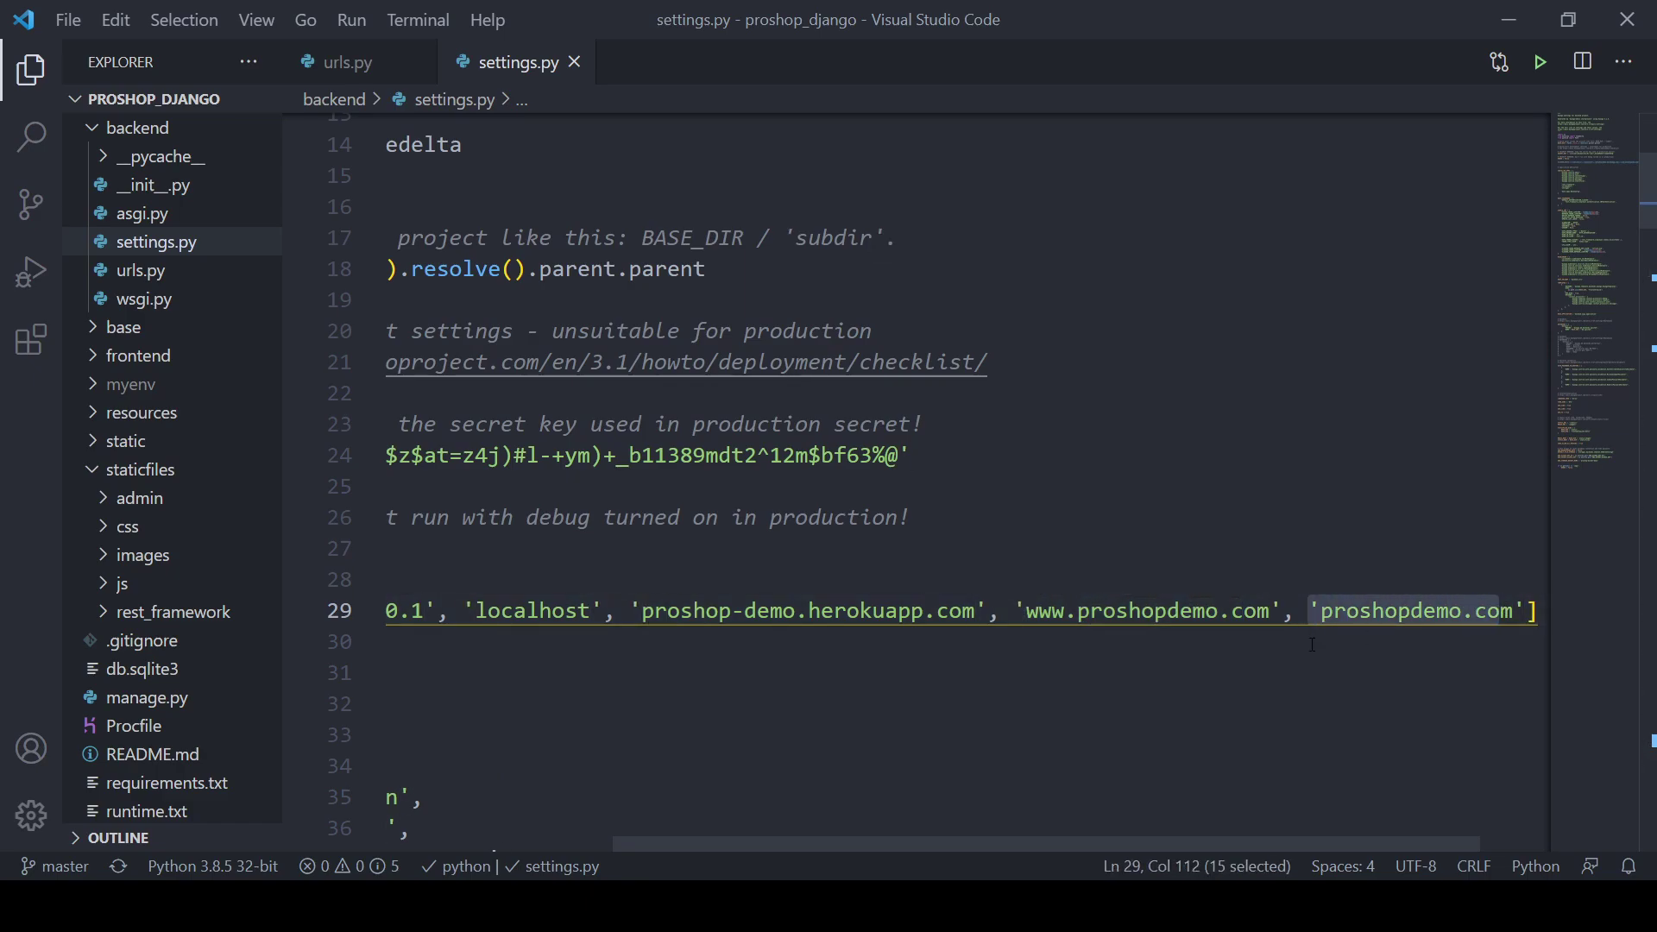
{"action": "left_click_drag", "start_coordinate": [778, 837], "coordinate": [450, 837]}
{"action": "left_click", "coordinate": [543, 906]}
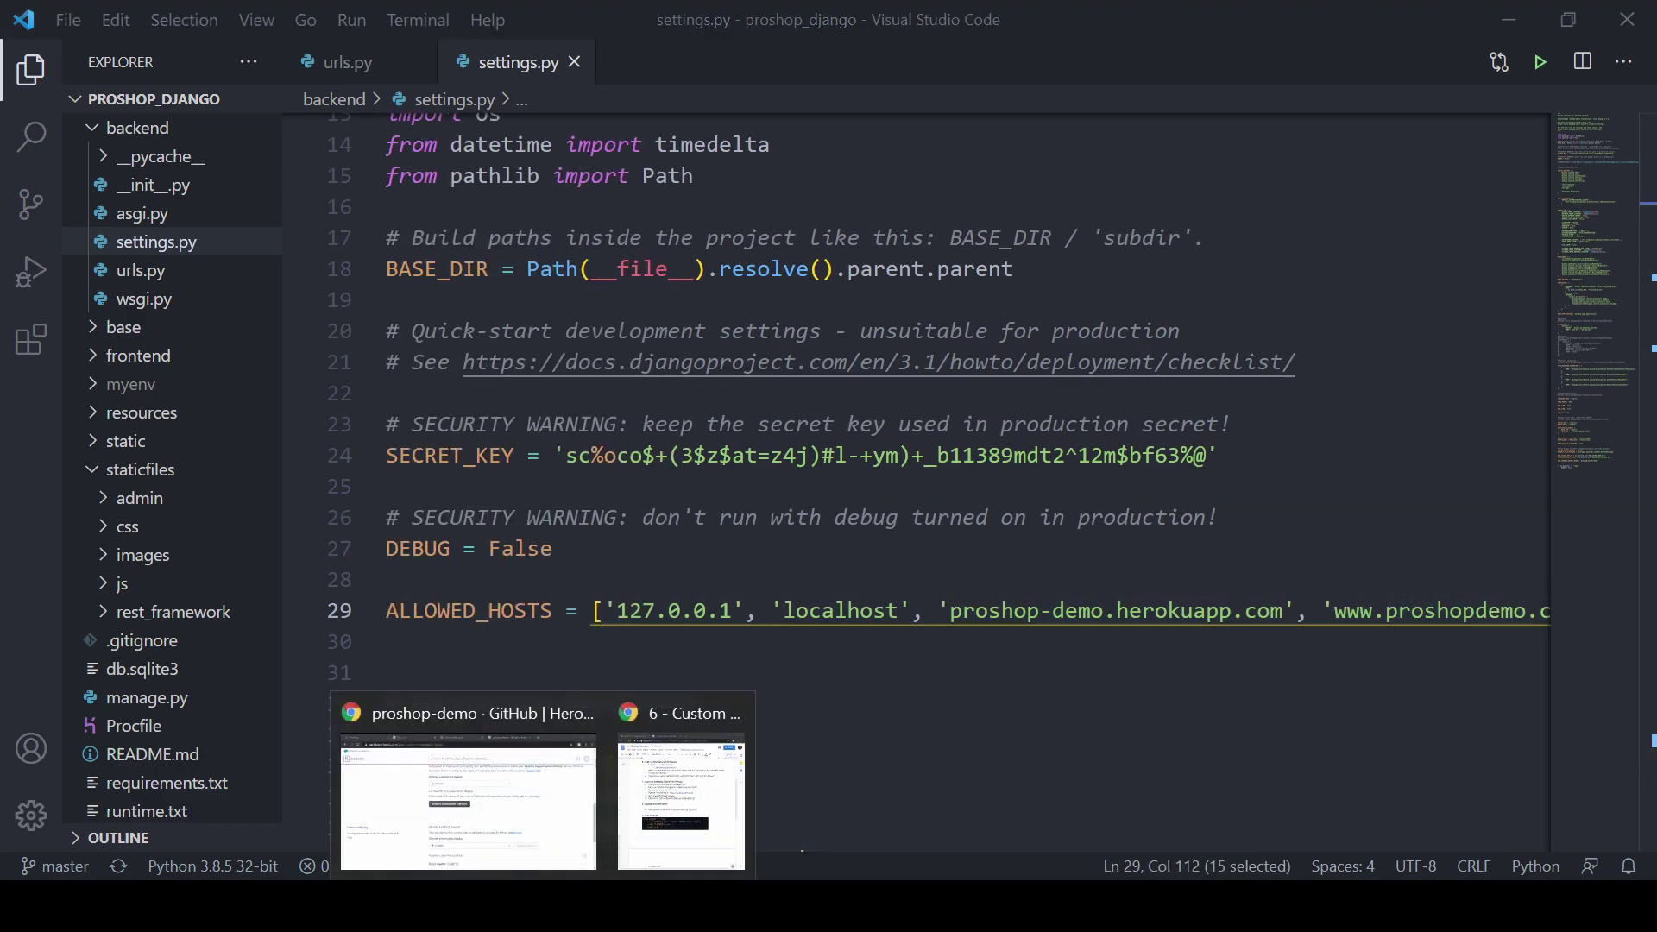
{"action": "left_click", "coordinate": [457, 835]}
{"action": "scroll", "coordinate": [659, 536], "scroll_direction": "down", "scroll_amount": 5}
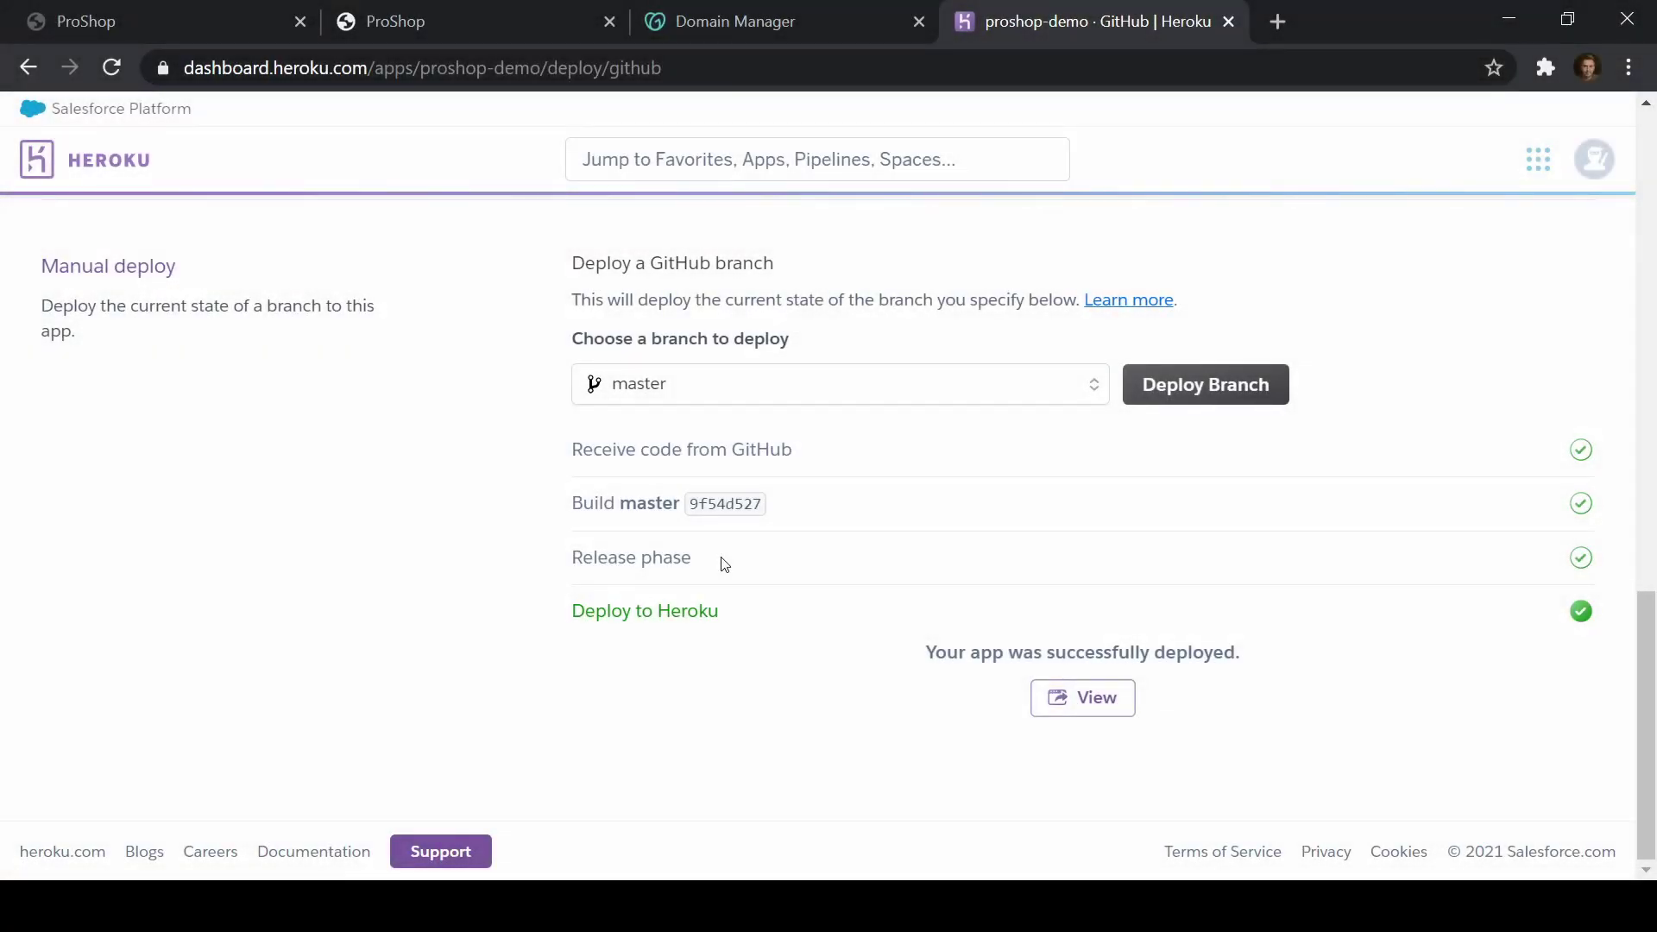
{"action": "left_click", "coordinate": [1089, 699]}
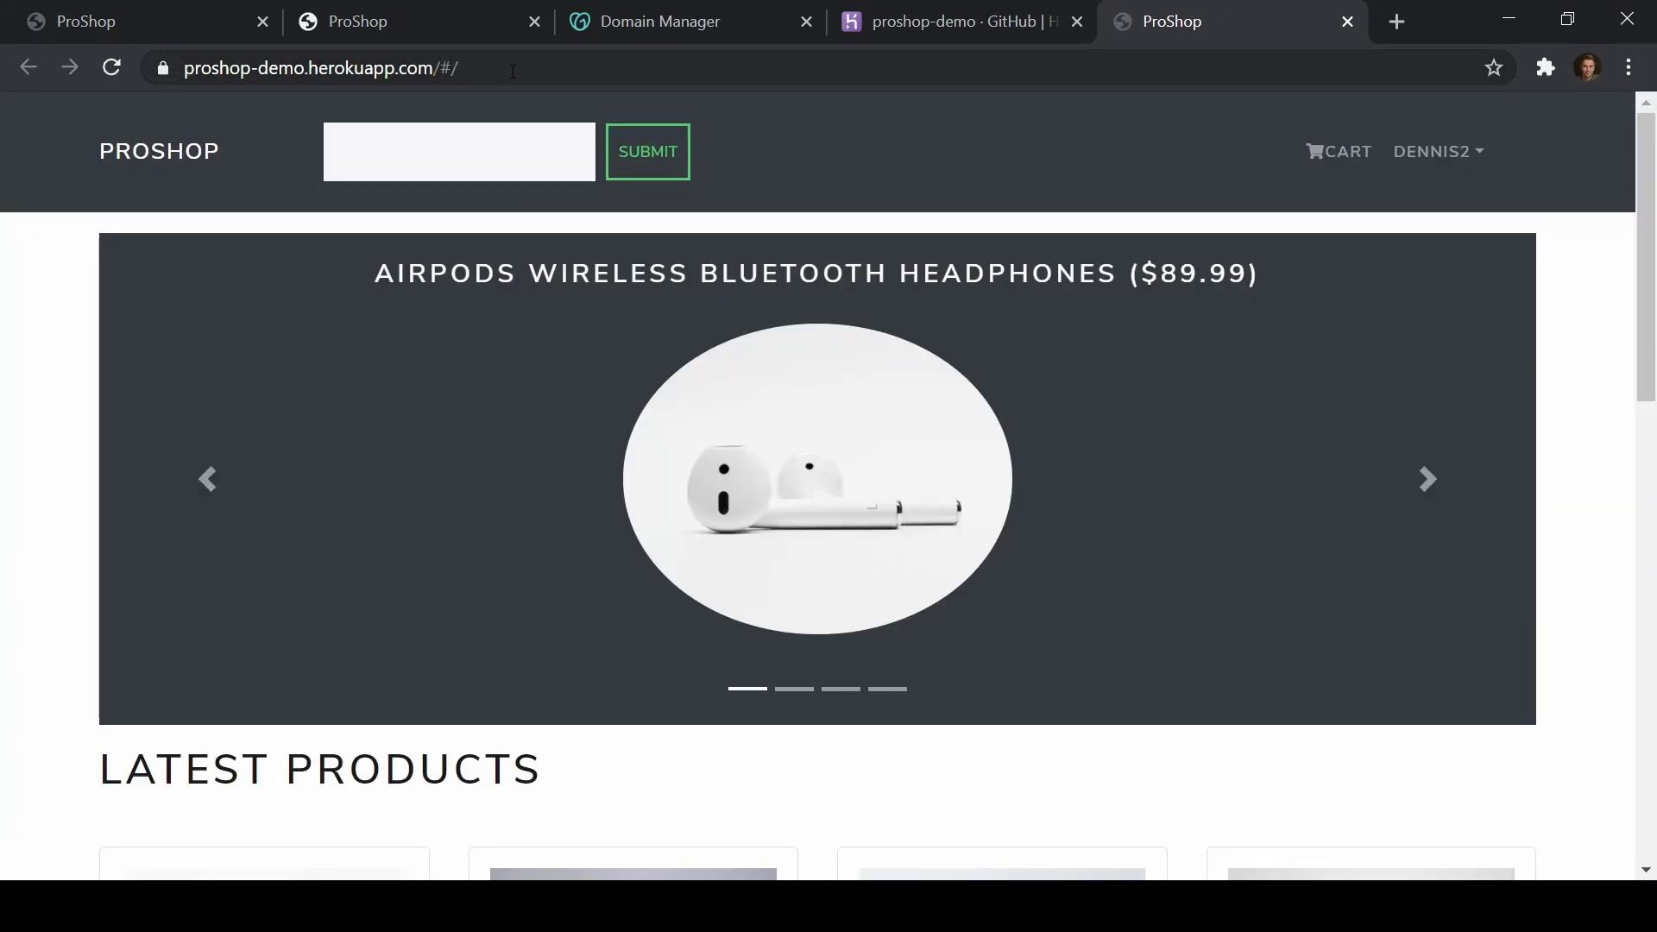
{"action": "left_click", "coordinate": [614, 68]}
{"action": "triple_click", "coordinate": [496, 68]}
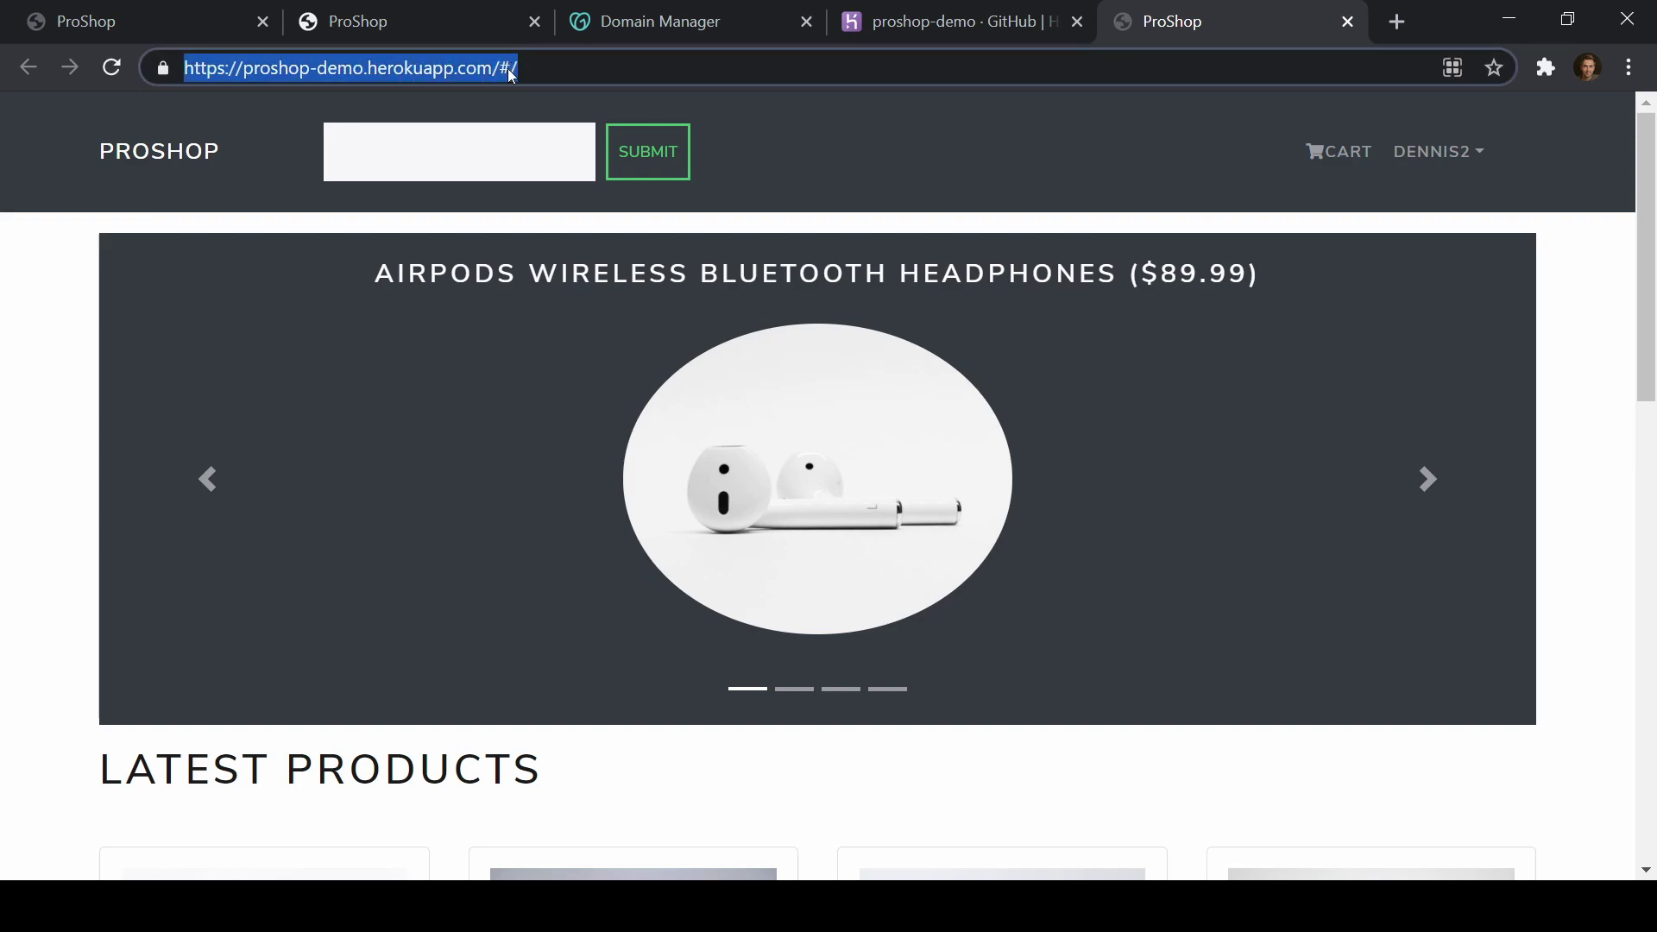
{"action": "type", "text": "www.proshopdemo.com/"}
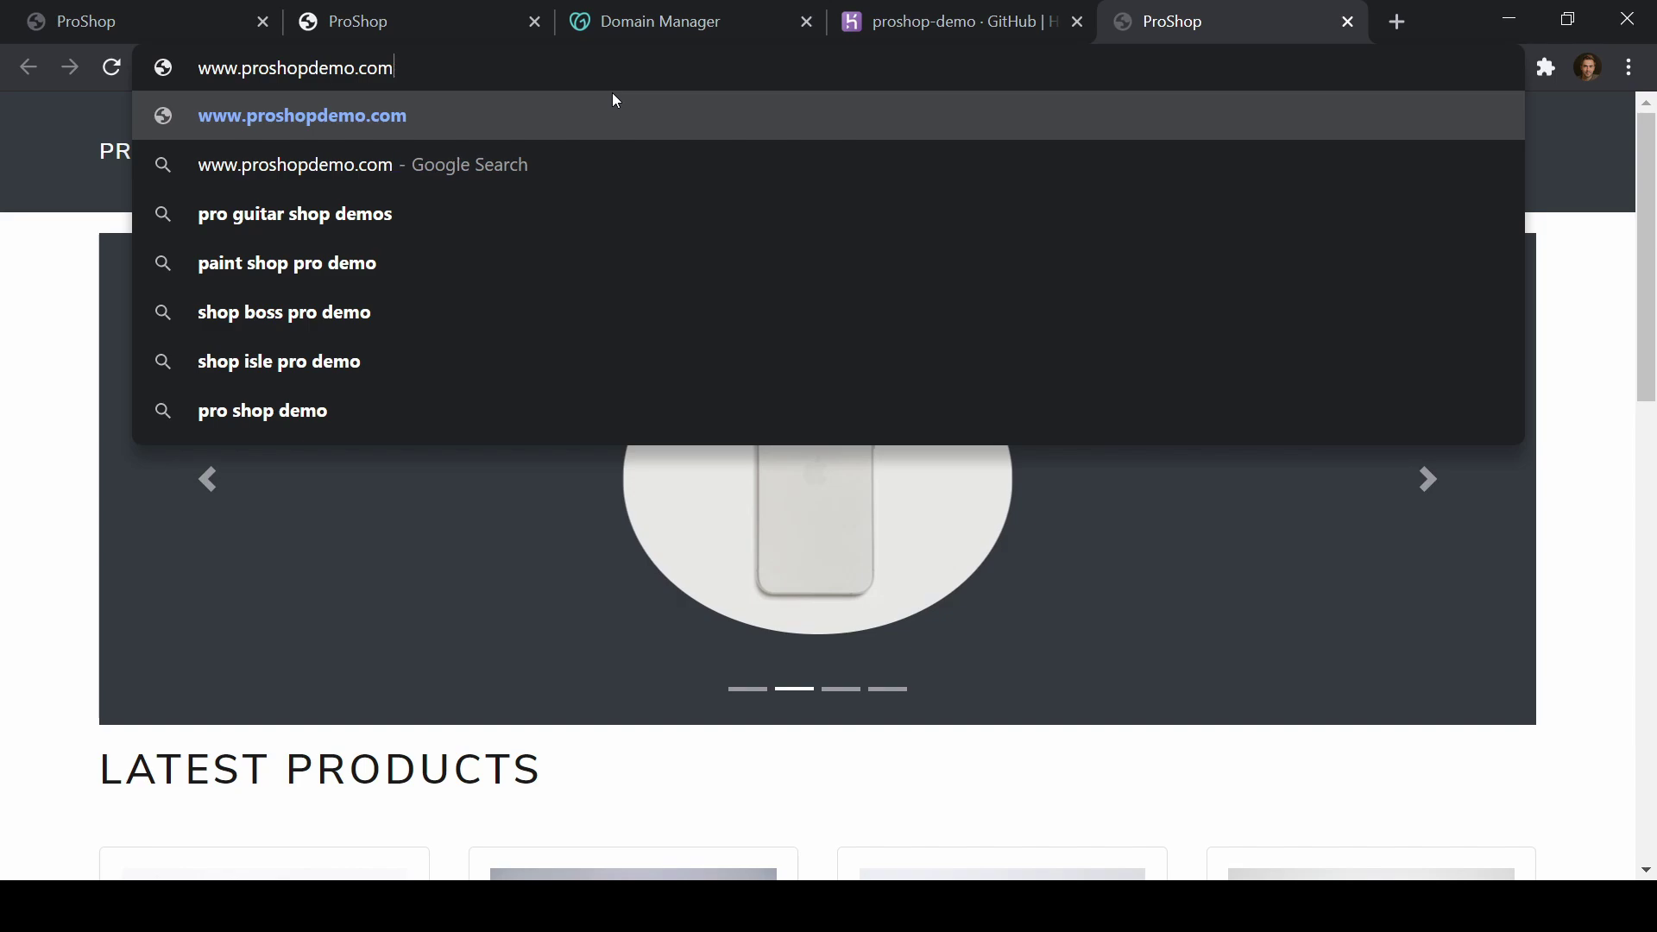
{"action": "key", "text": "Return"}
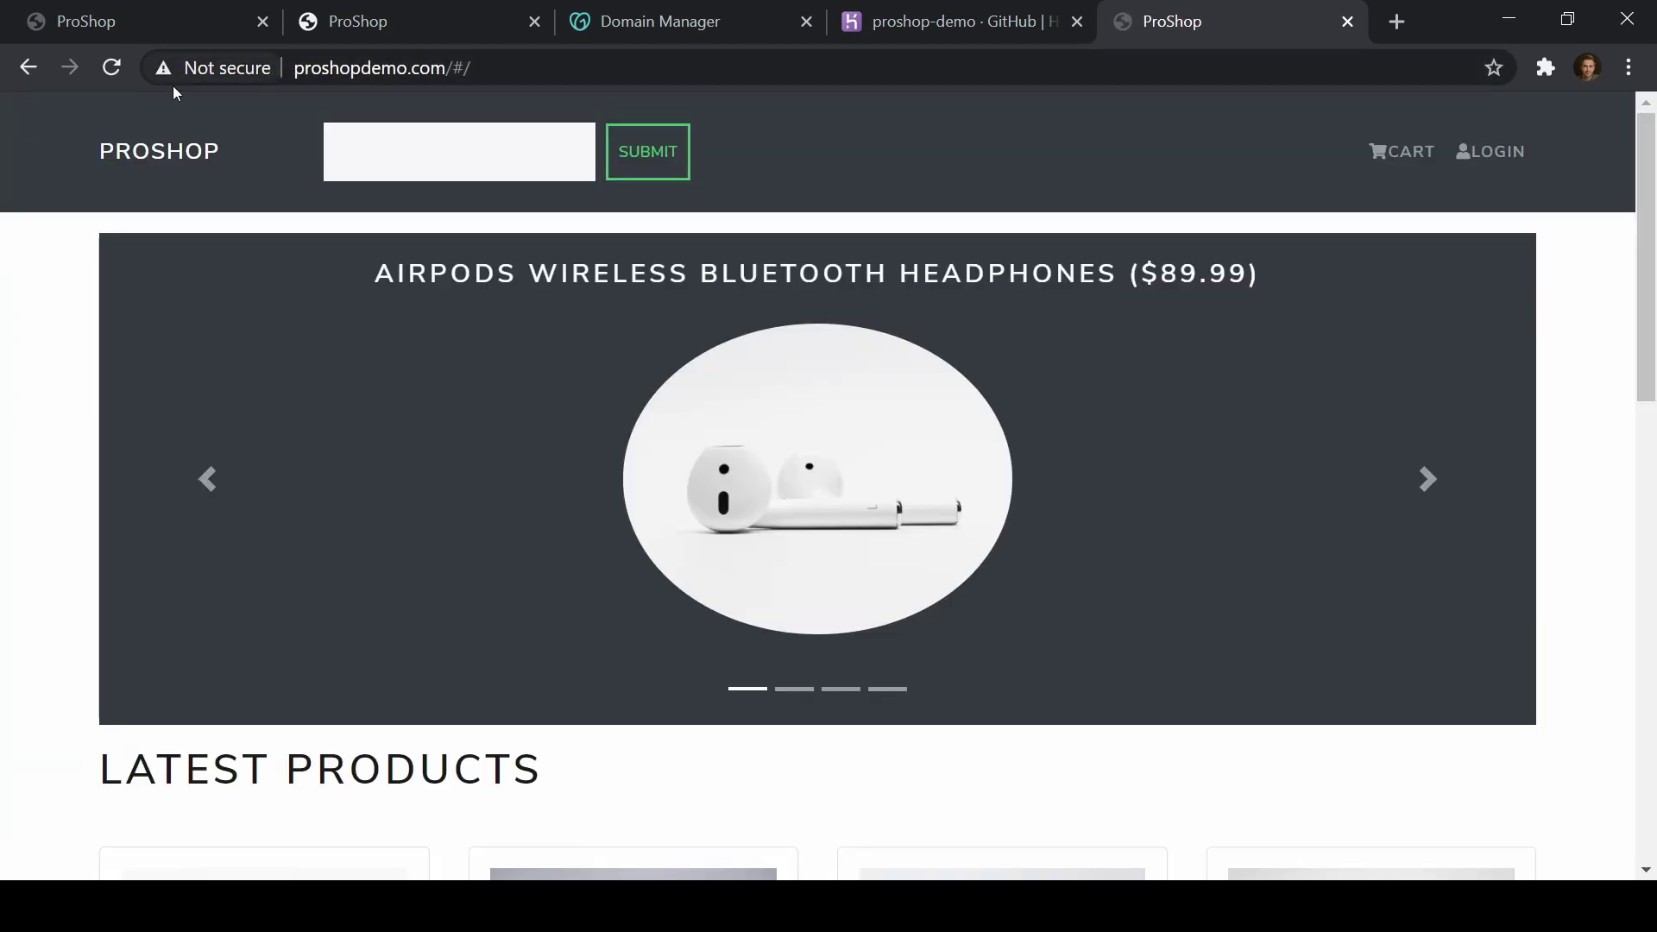
{"action": "double_click", "coordinate": [392, 68]}
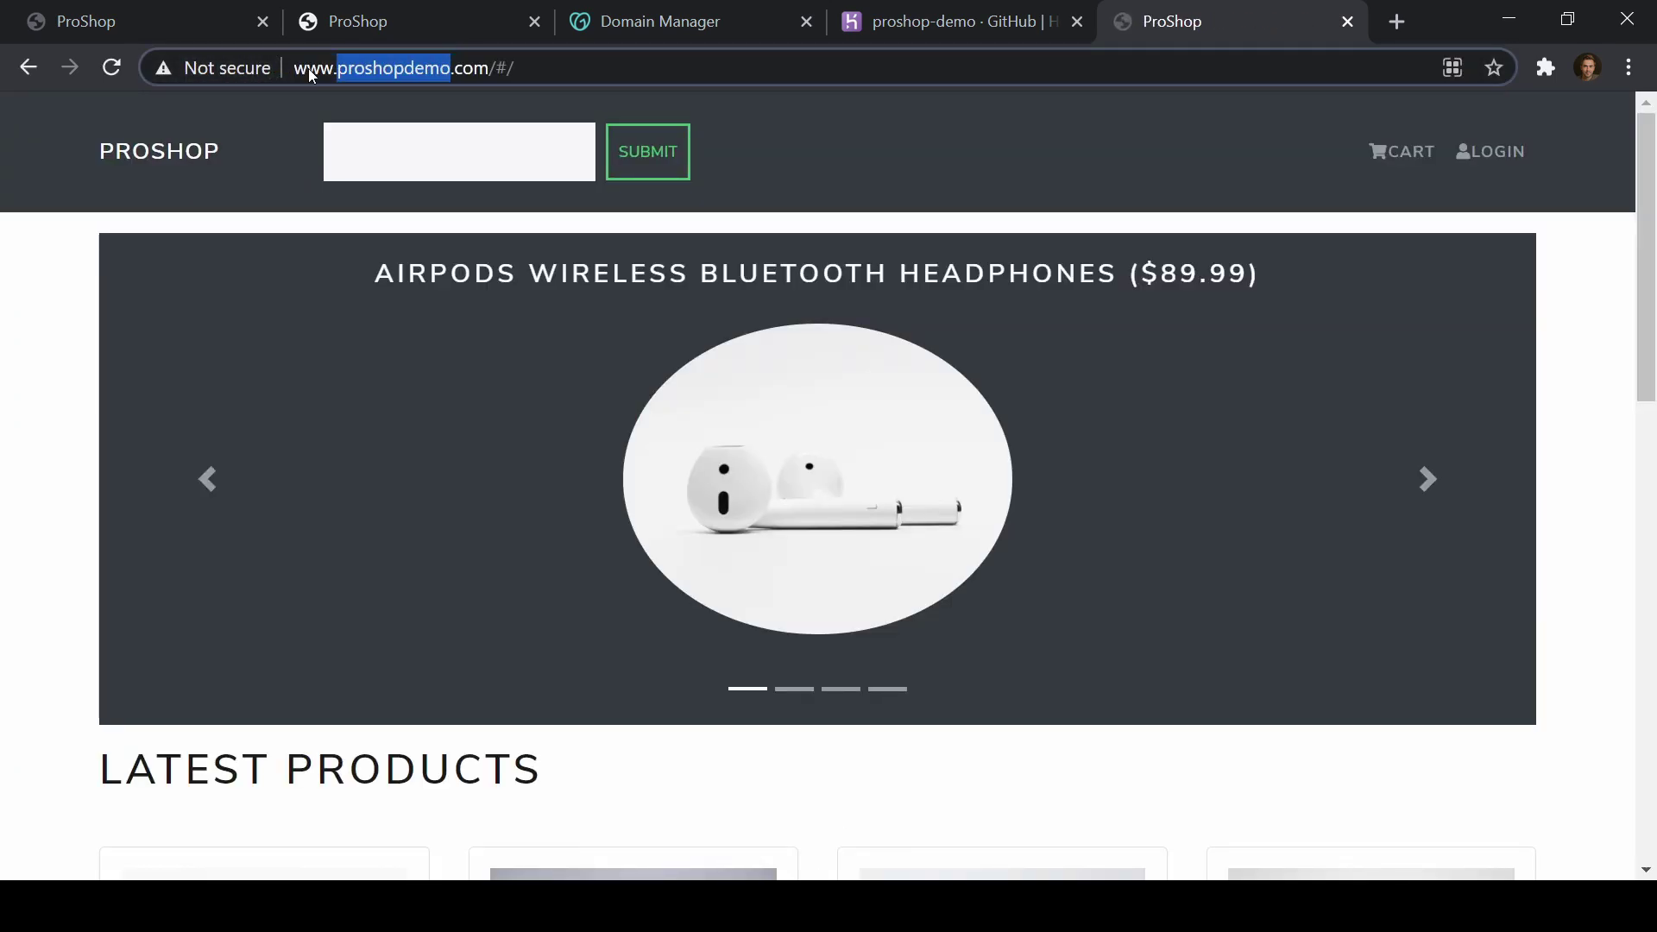
{"action": "left_click", "coordinate": [698, 21]}
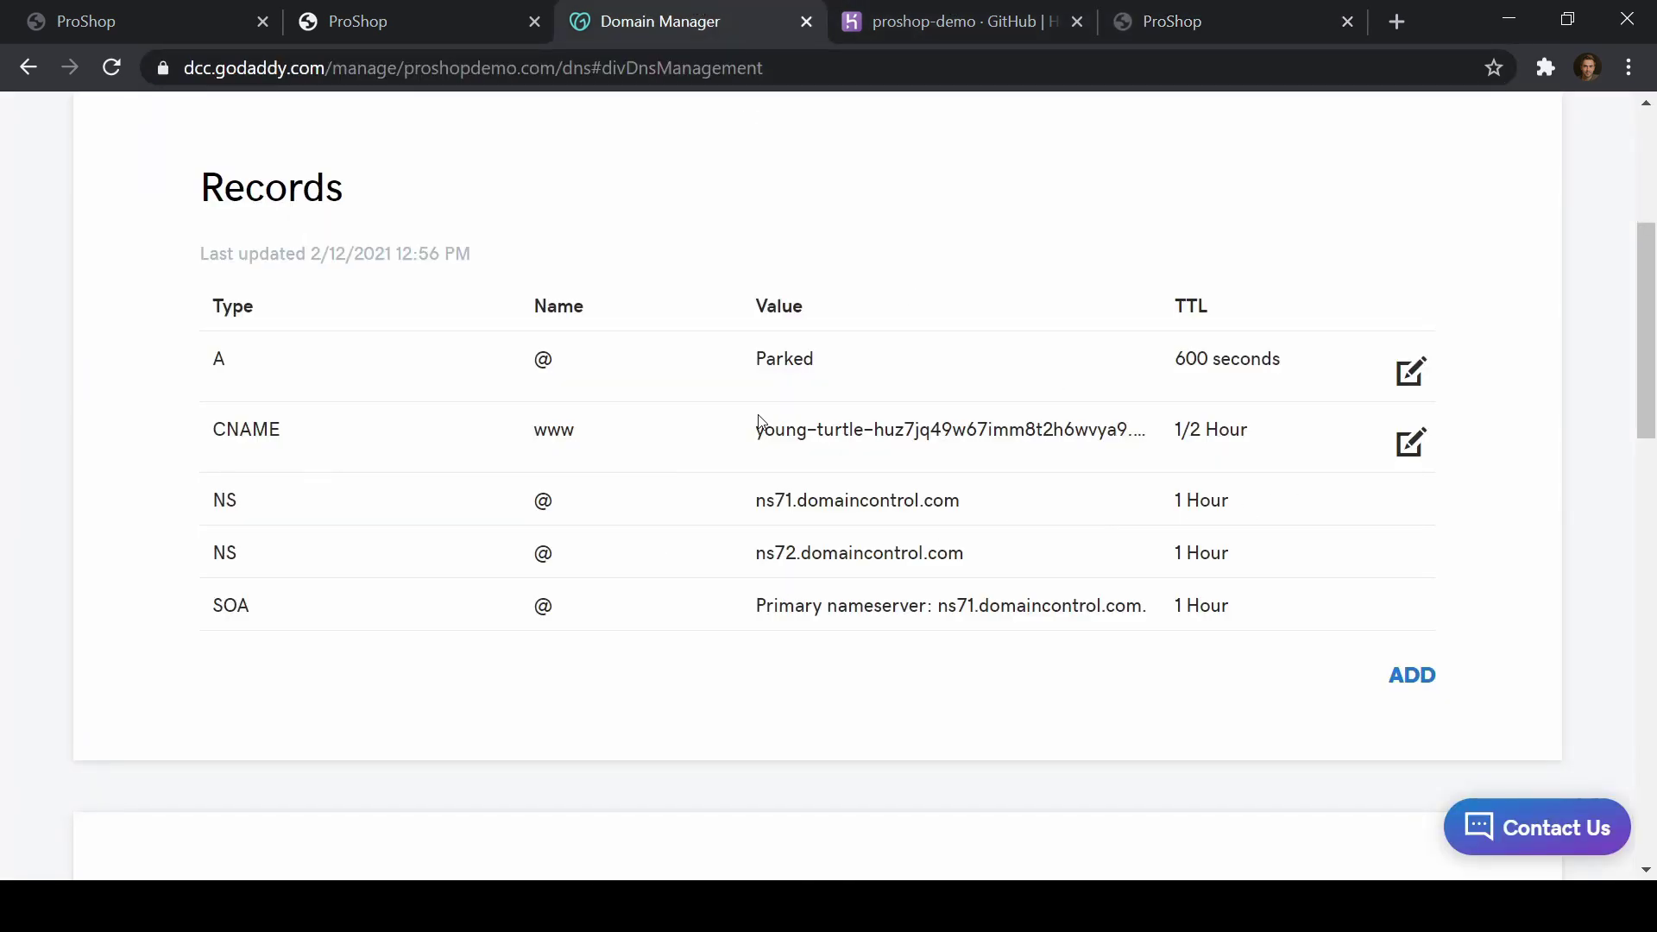
{"action": "scroll", "coordinate": [871, 417], "scroll_direction": "down", "scroll_amount": 7}
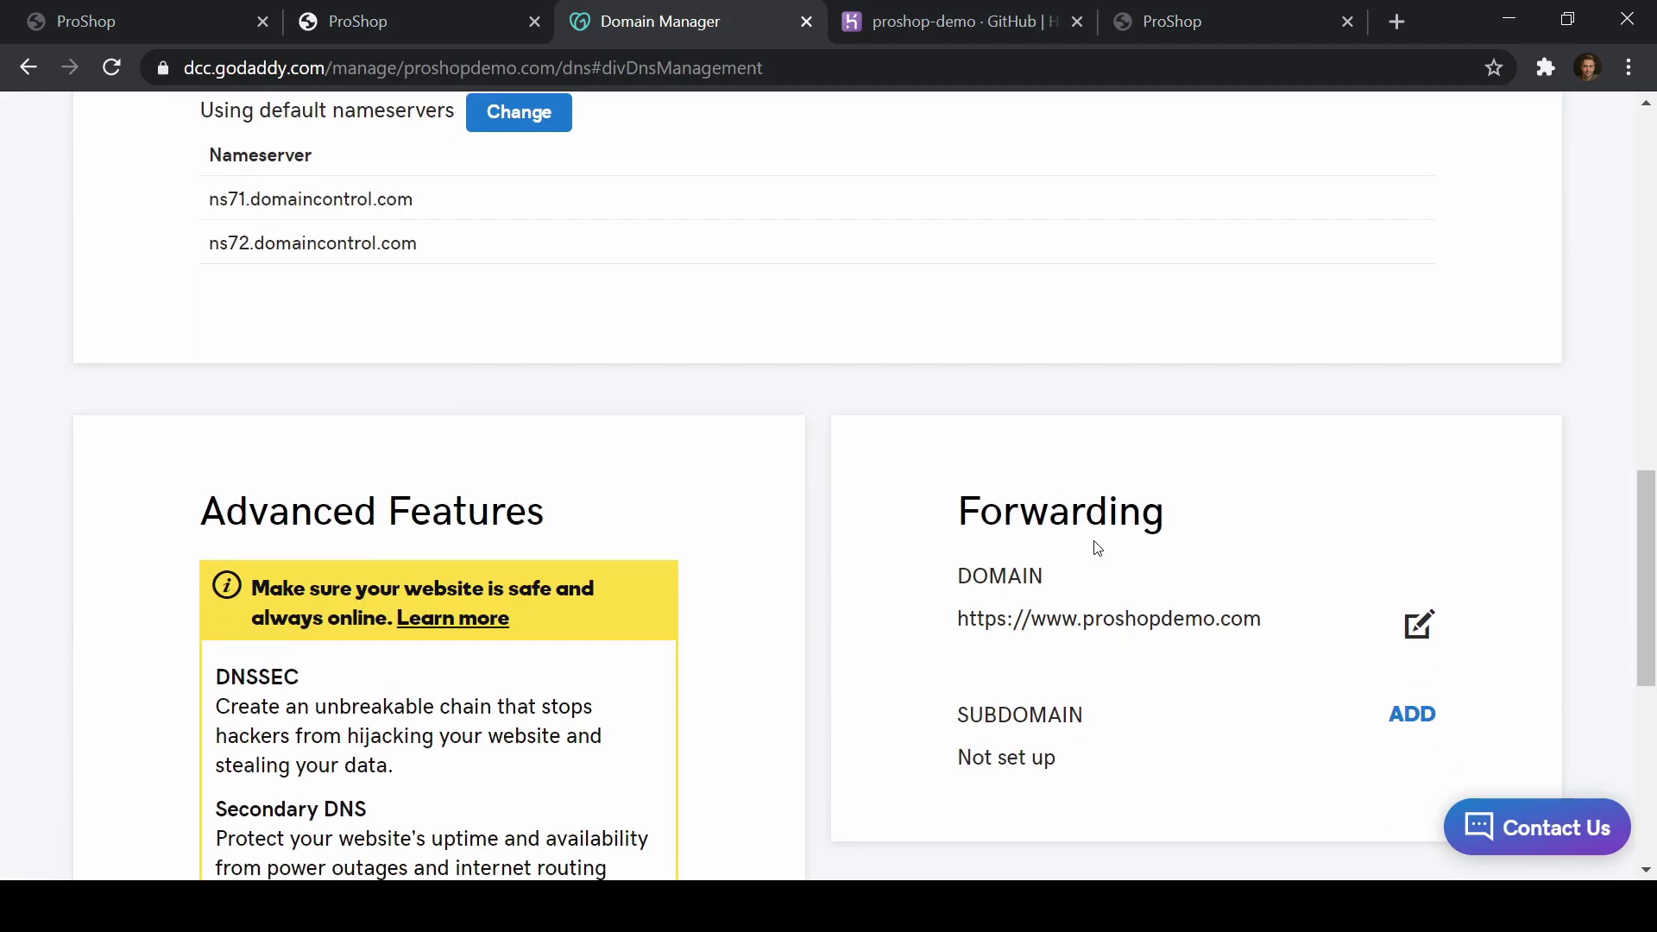
{"action": "key", "text": "ctrl+Tab"}
{"action": "scroll", "coordinate": [1018, 288], "scroll_direction": "up", "scroll_amount": 20}
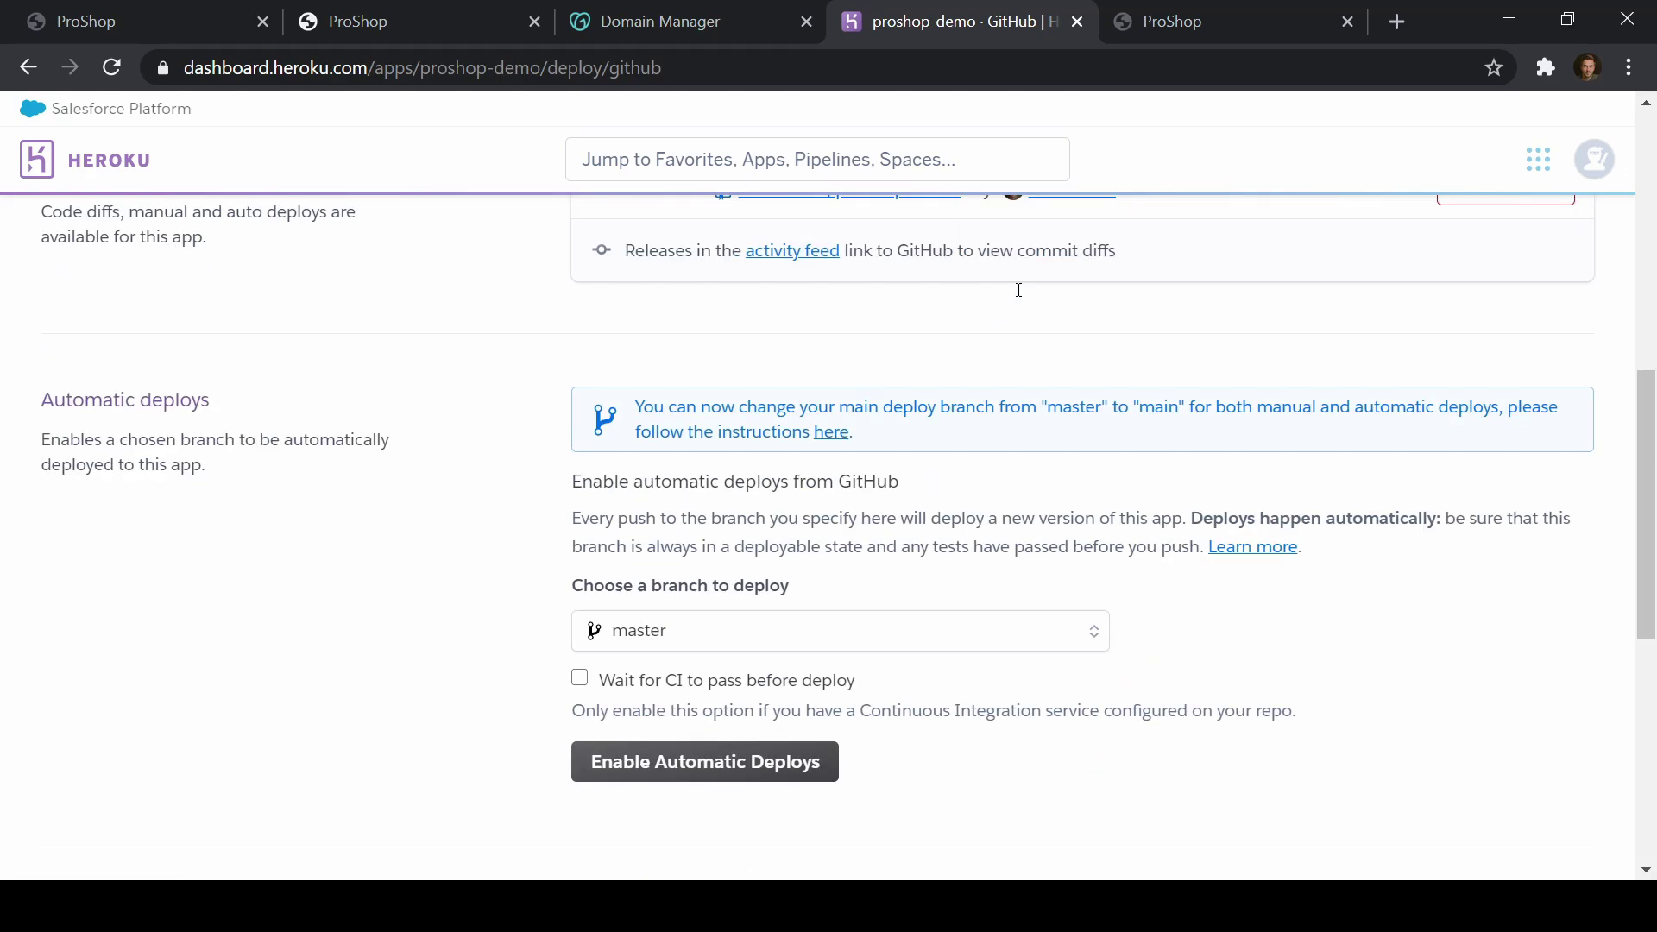
{"action": "left_click", "coordinate": [744, 338]}
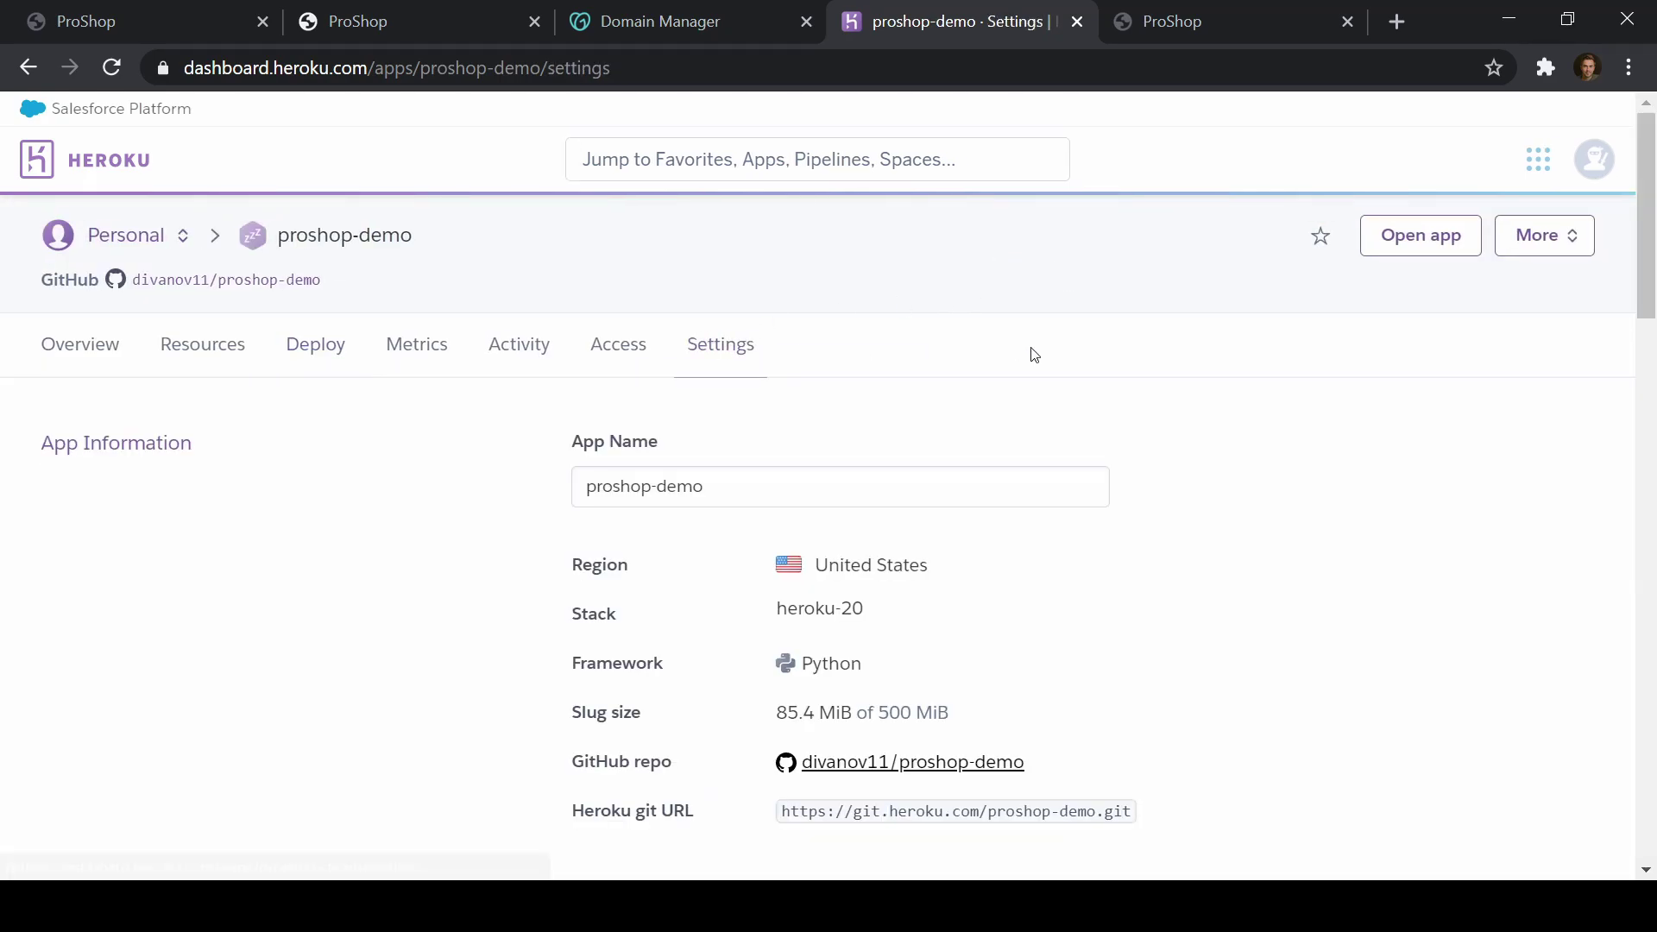
{"action": "scroll", "coordinate": [790, 354], "scroll_direction": "down", "scroll_amount": 10}
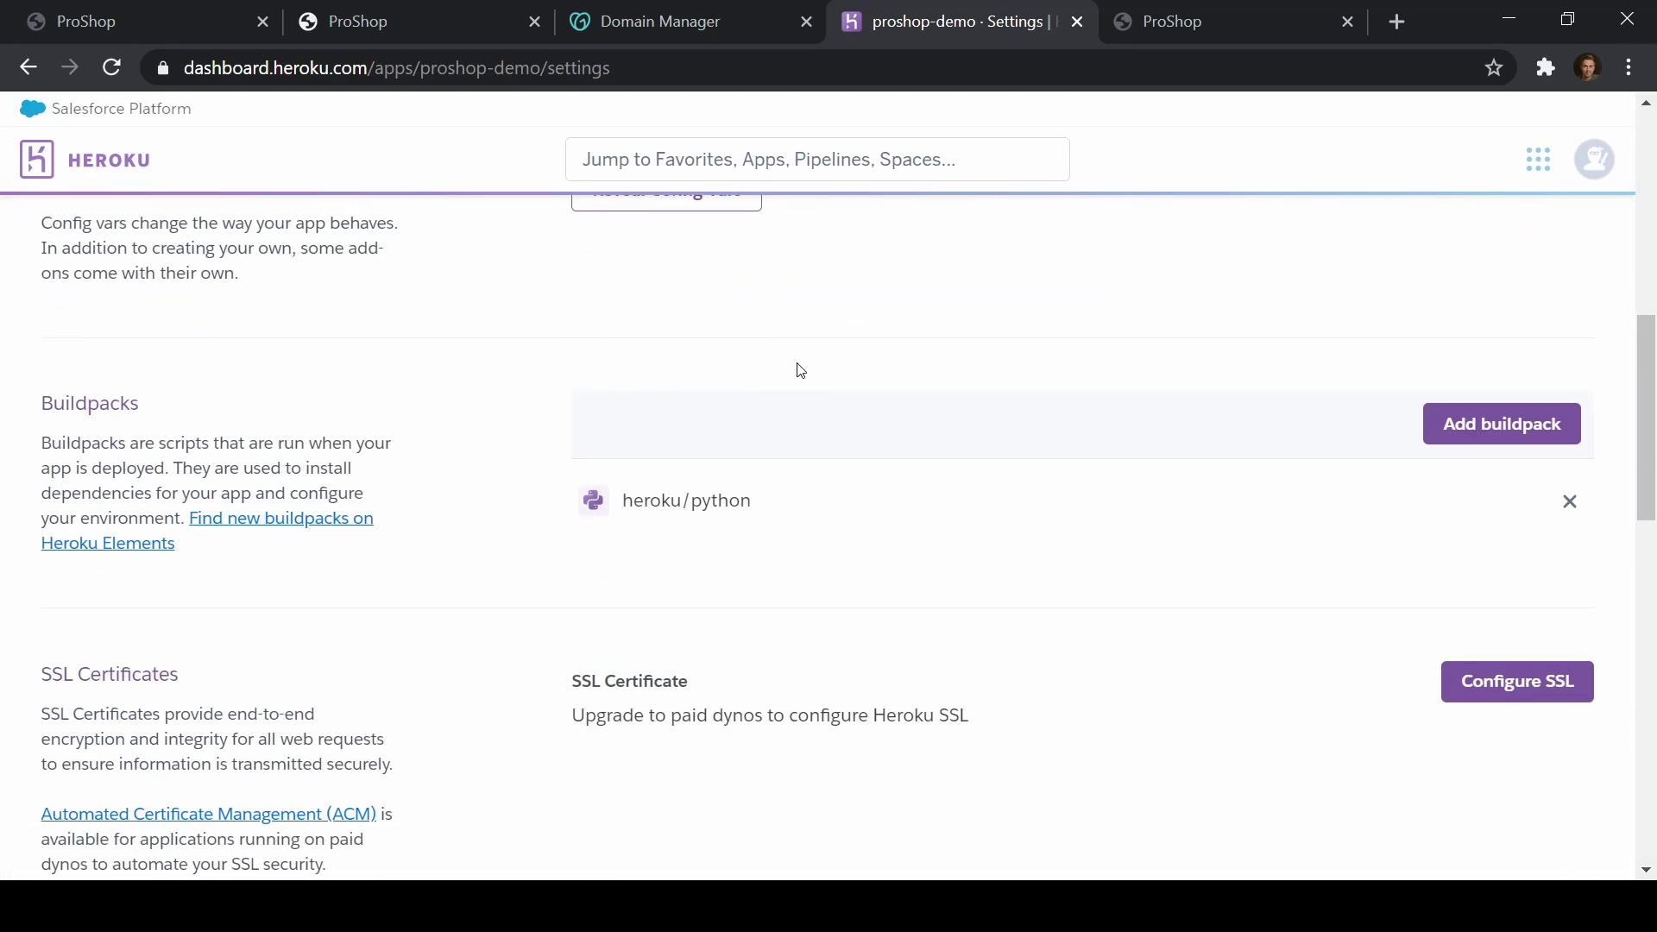
{"action": "scroll", "coordinate": [1490, 703], "scroll_direction": "down", "scroll_amount": 3}
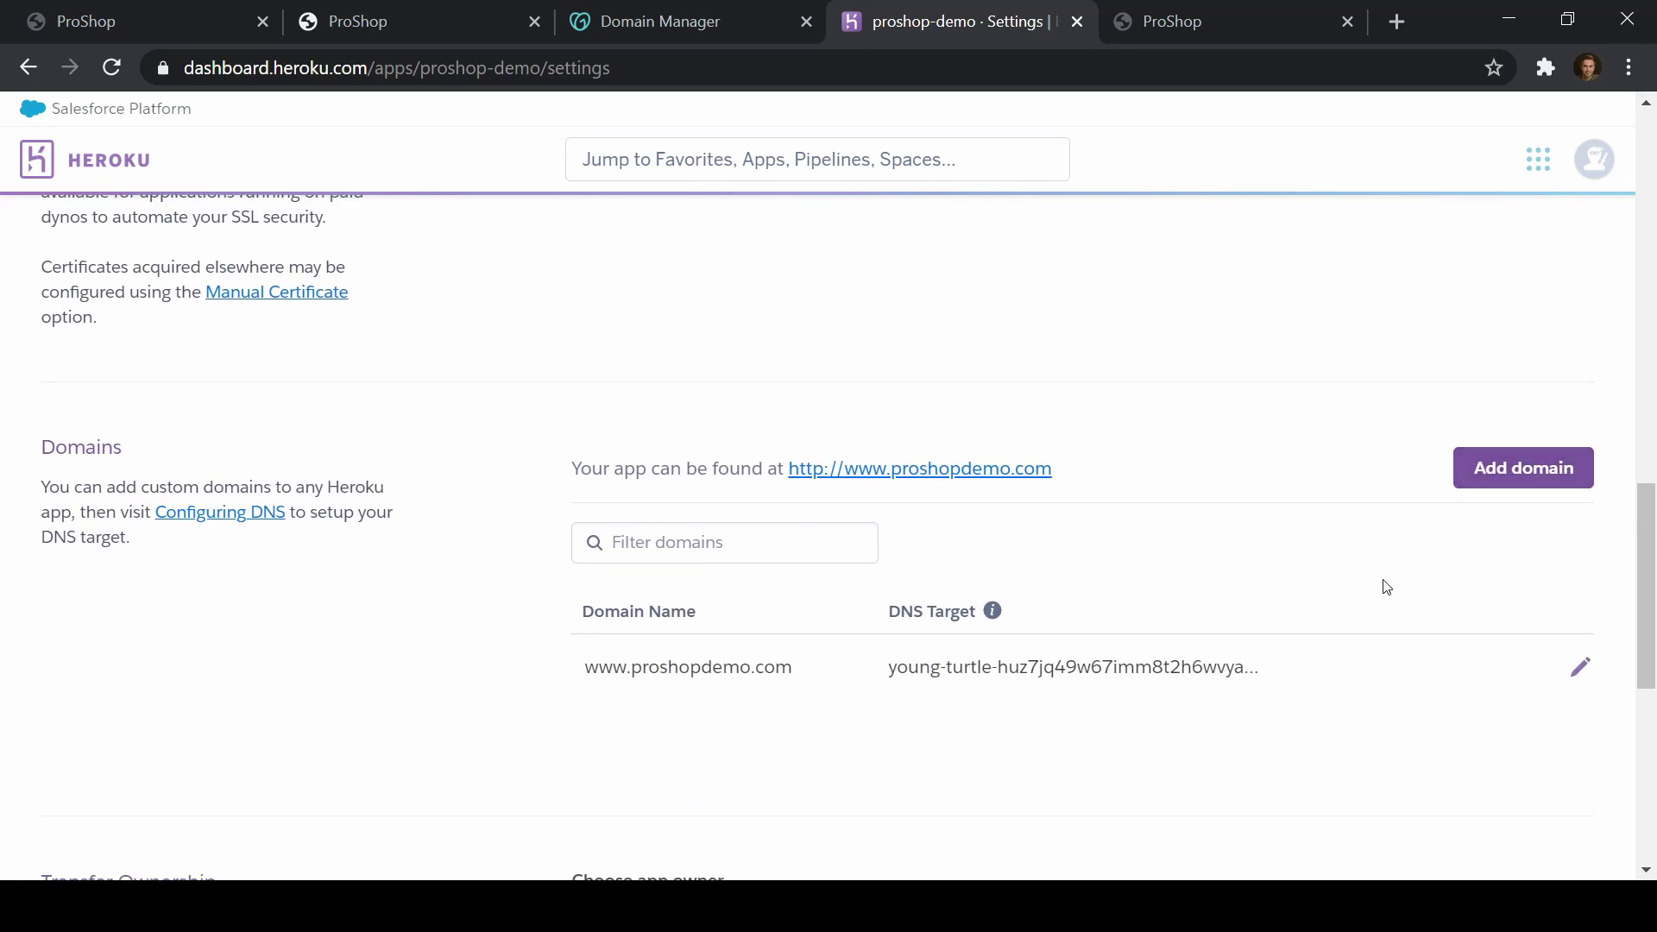
{"action": "left_click", "coordinate": [897, 672]}
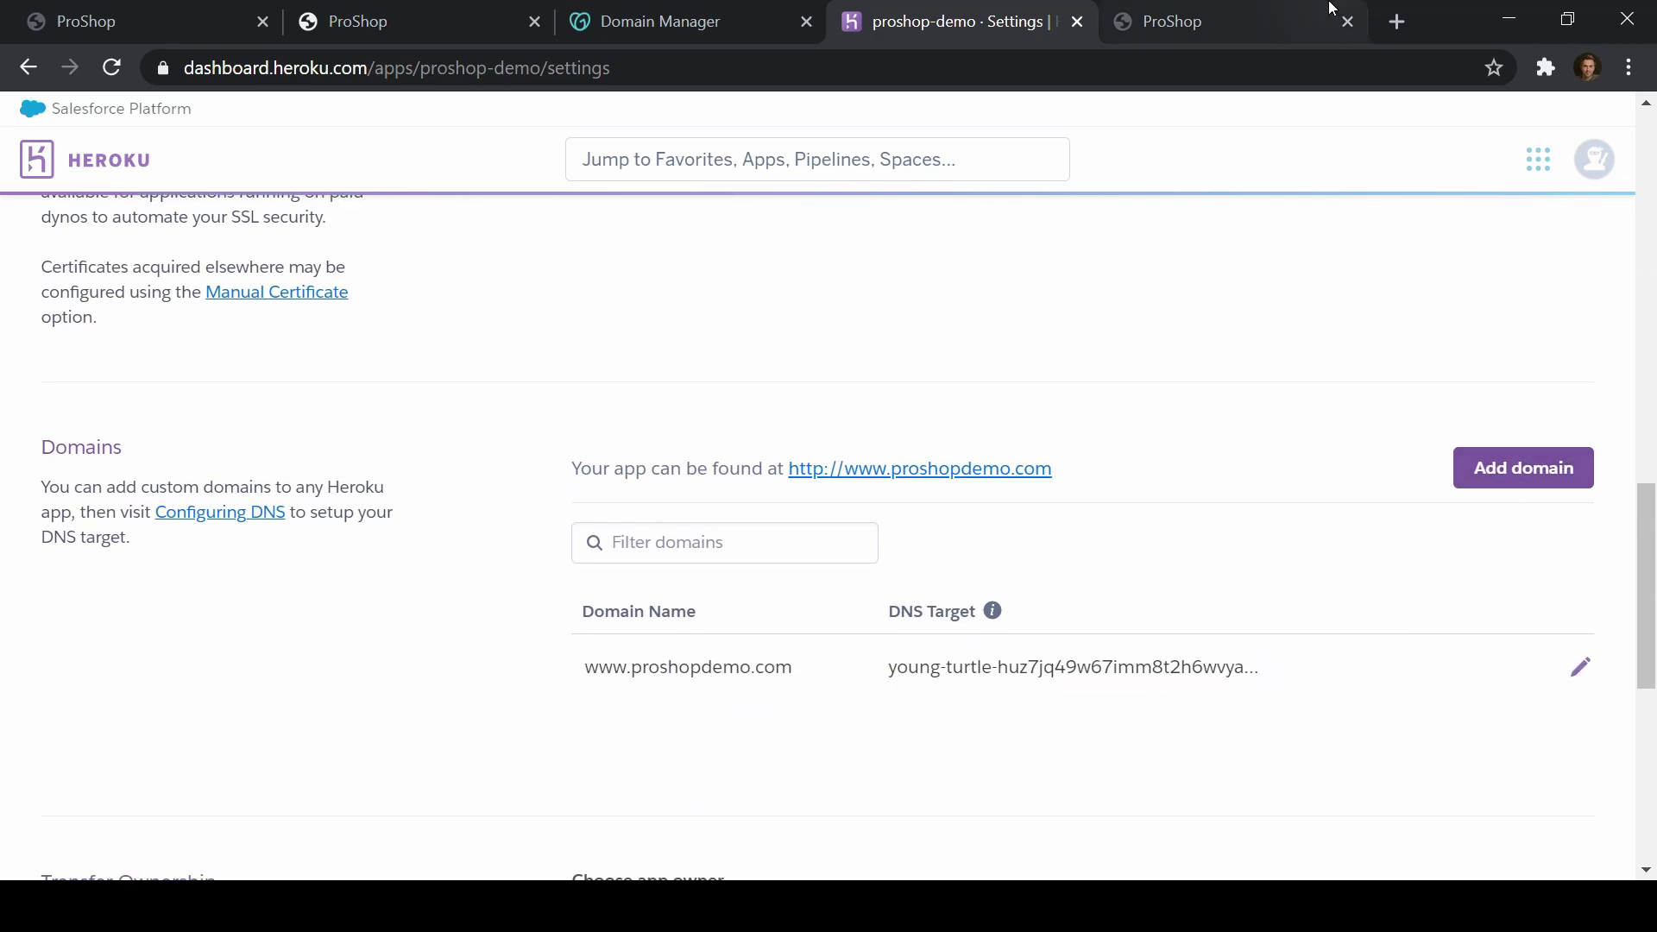
{"action": "left_click", "coordinate": [1277, 21]}
{"action": "left_click", "coordinate": [336, 69]}
Step: Load the store over https, hit ERR_SSL_PROTOCOL_ERROR, and go back
{"action": "key", "text": "ctrl+a"}
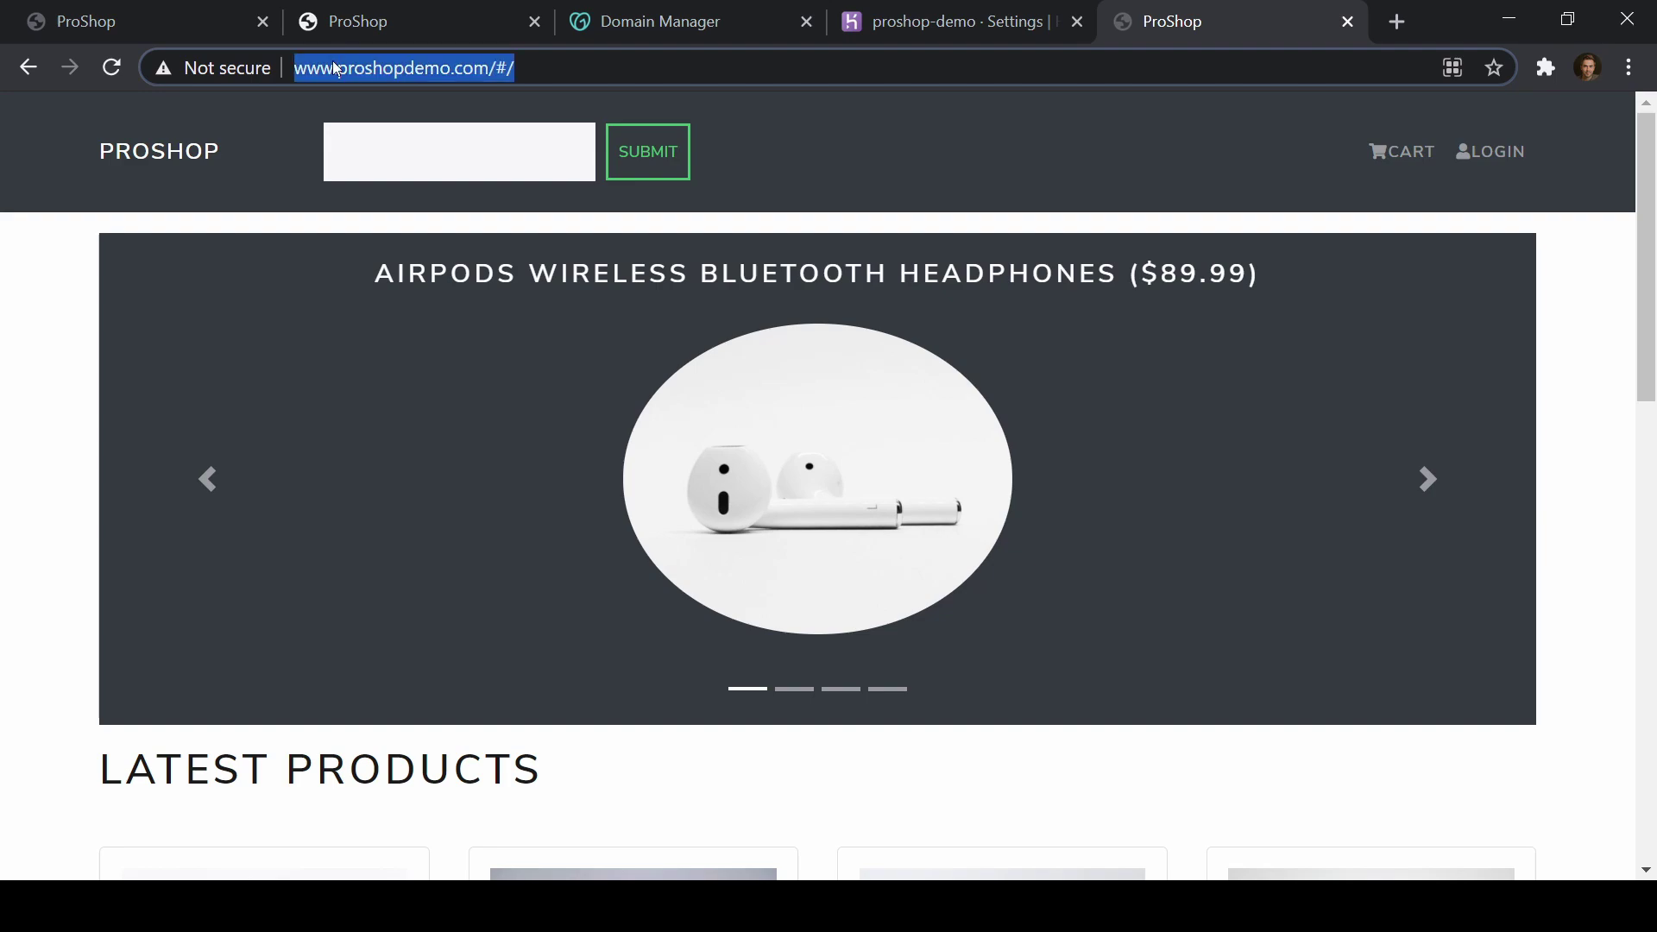
{"action": "triple_click", "coordinate": [363, 69]}
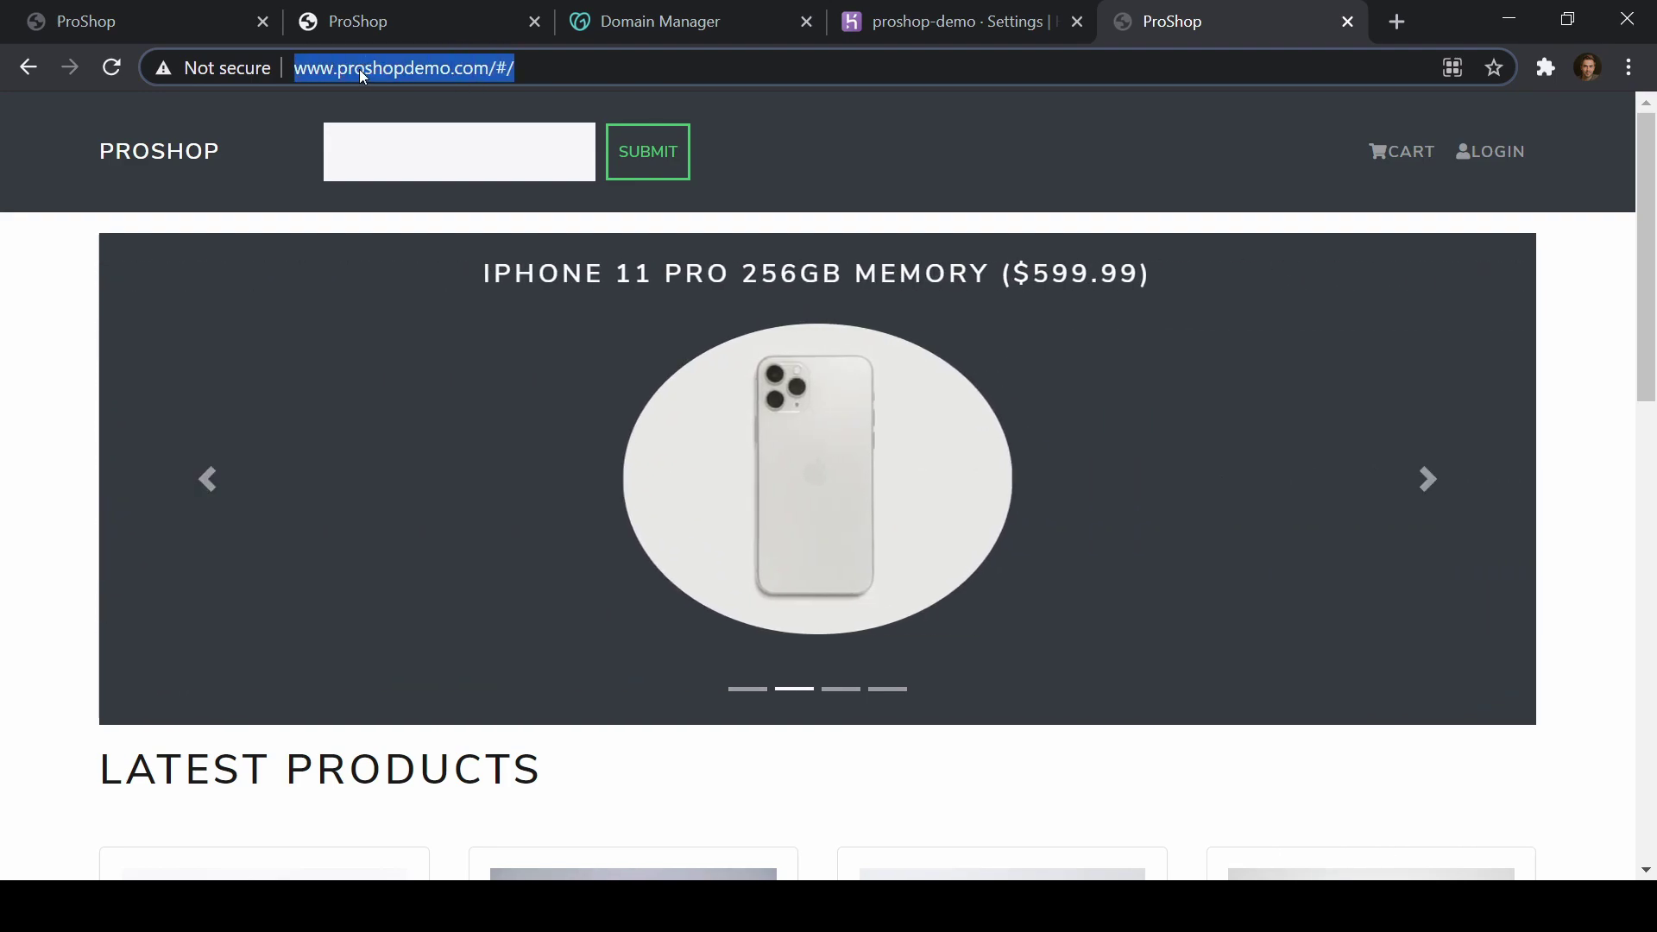
{"action": "key", "text": "End"}
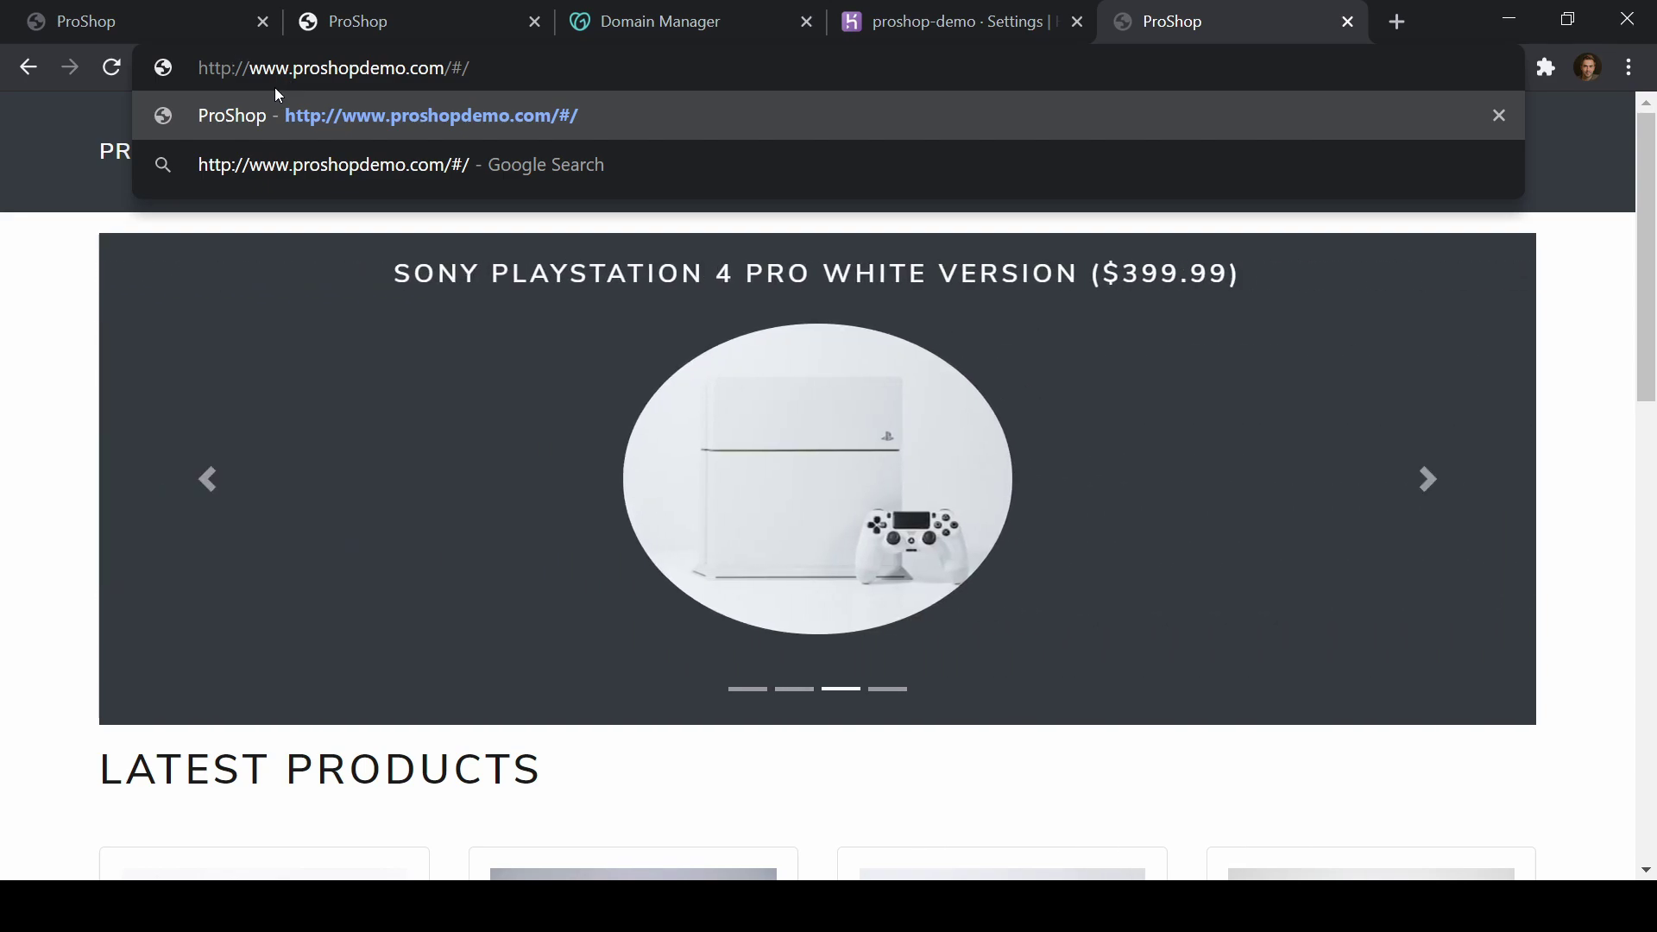
{"action": "type", "text": "s"}
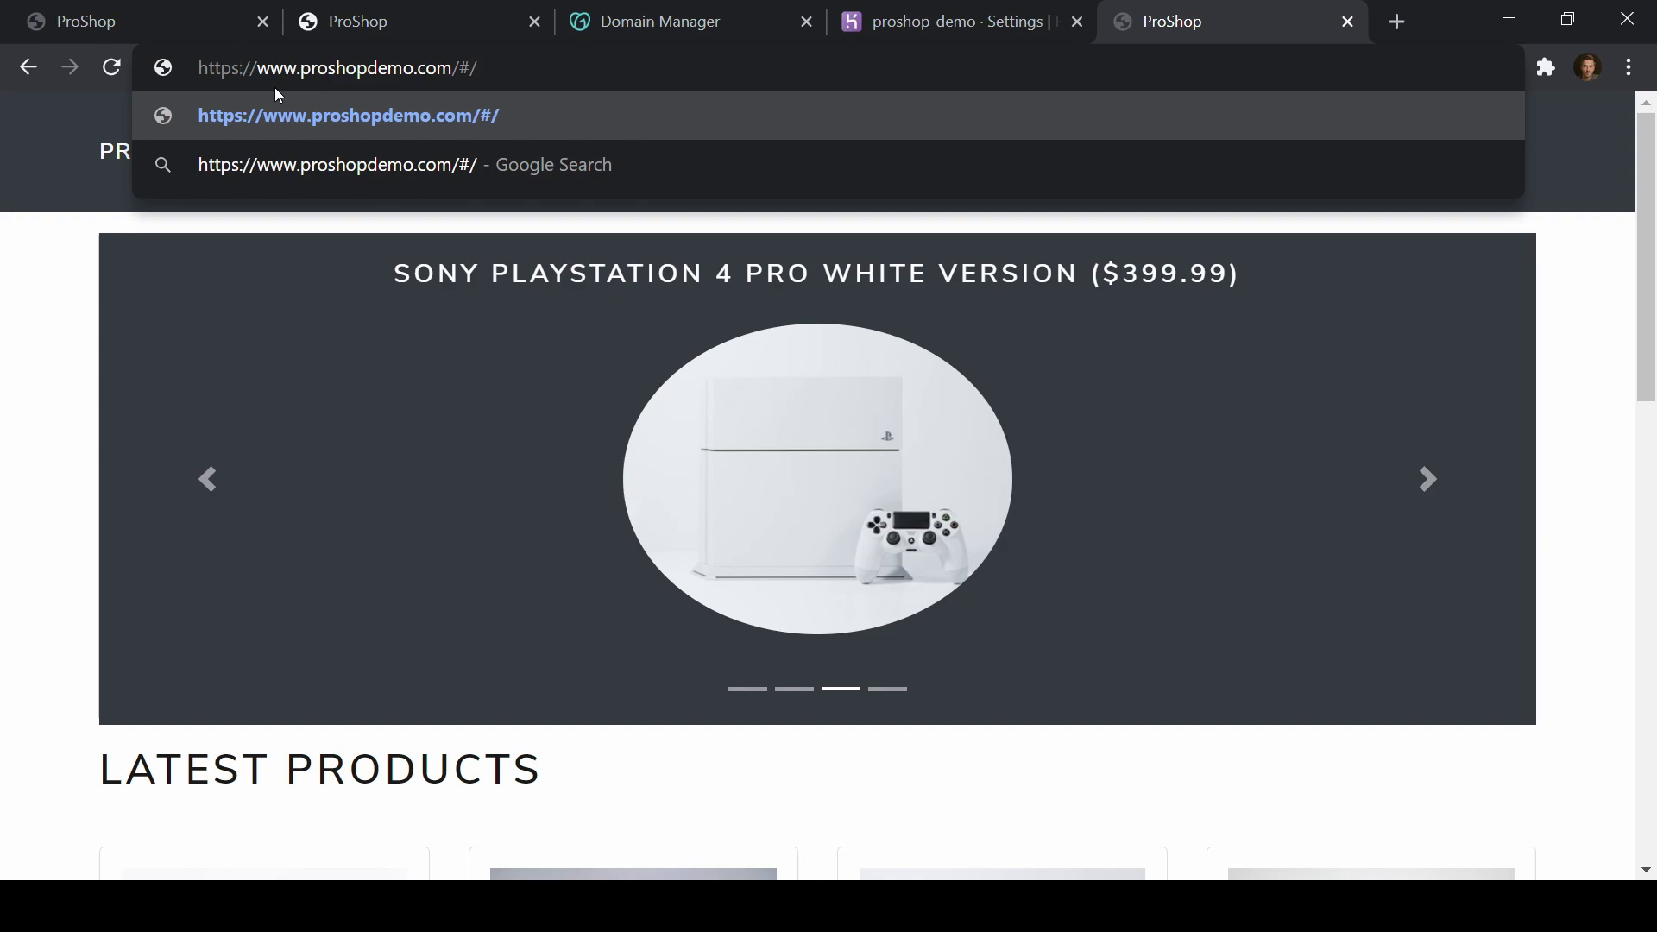
{"action": "key", "text": "Return"}
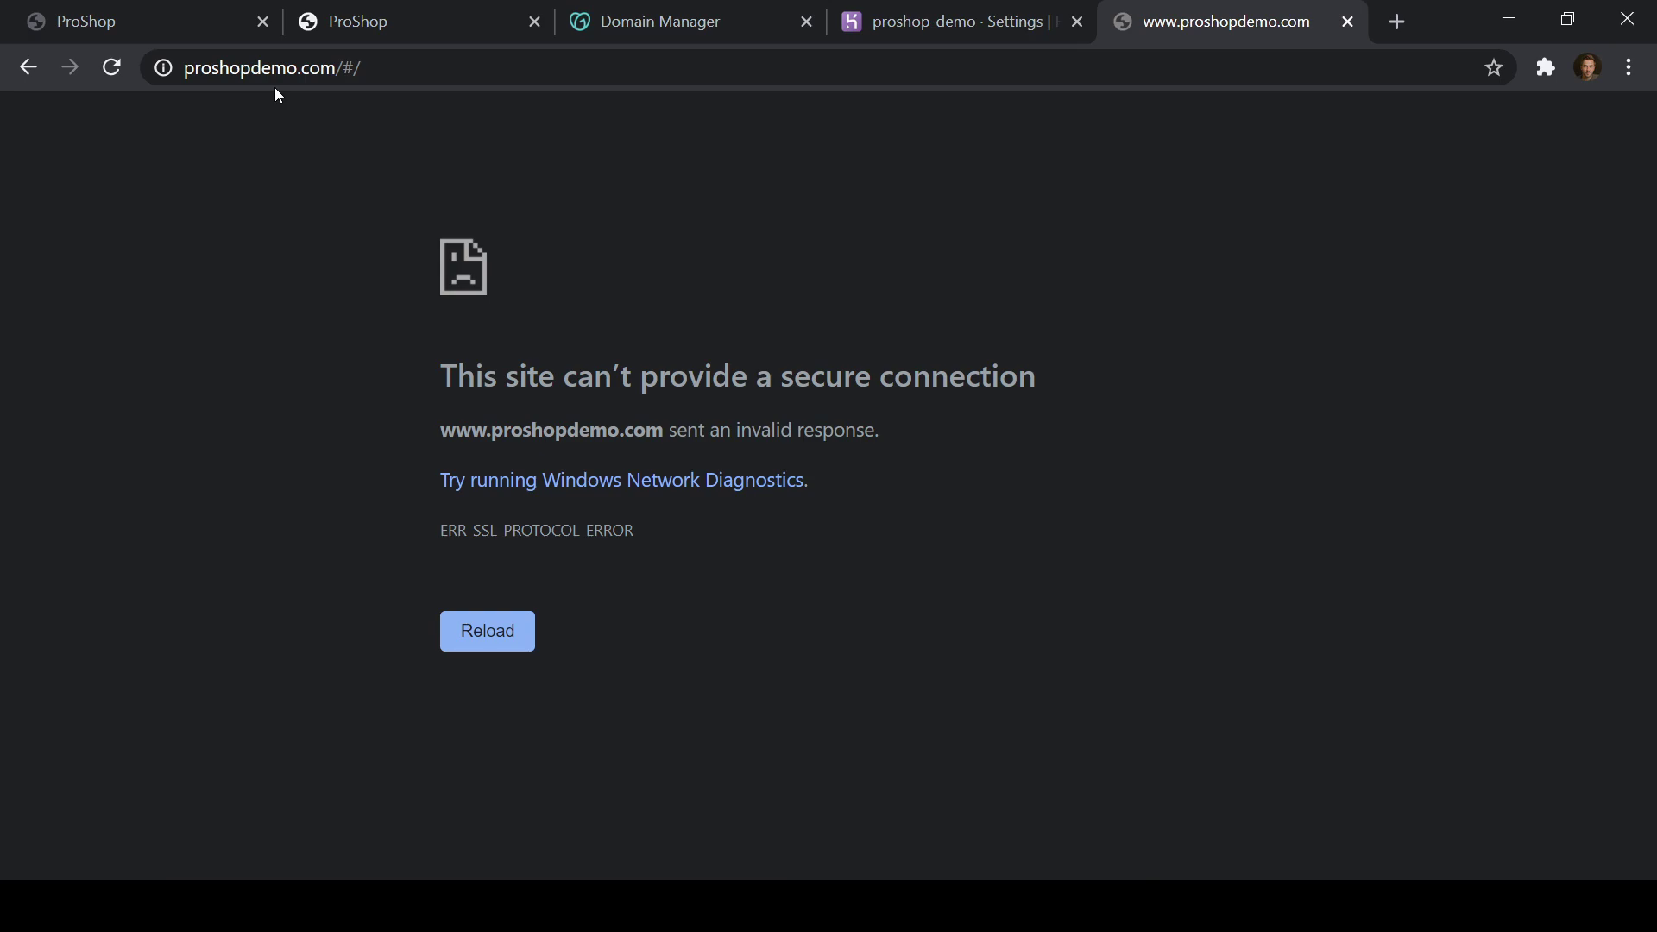
{"action": "left_click", "coordinate": [28, 67]}
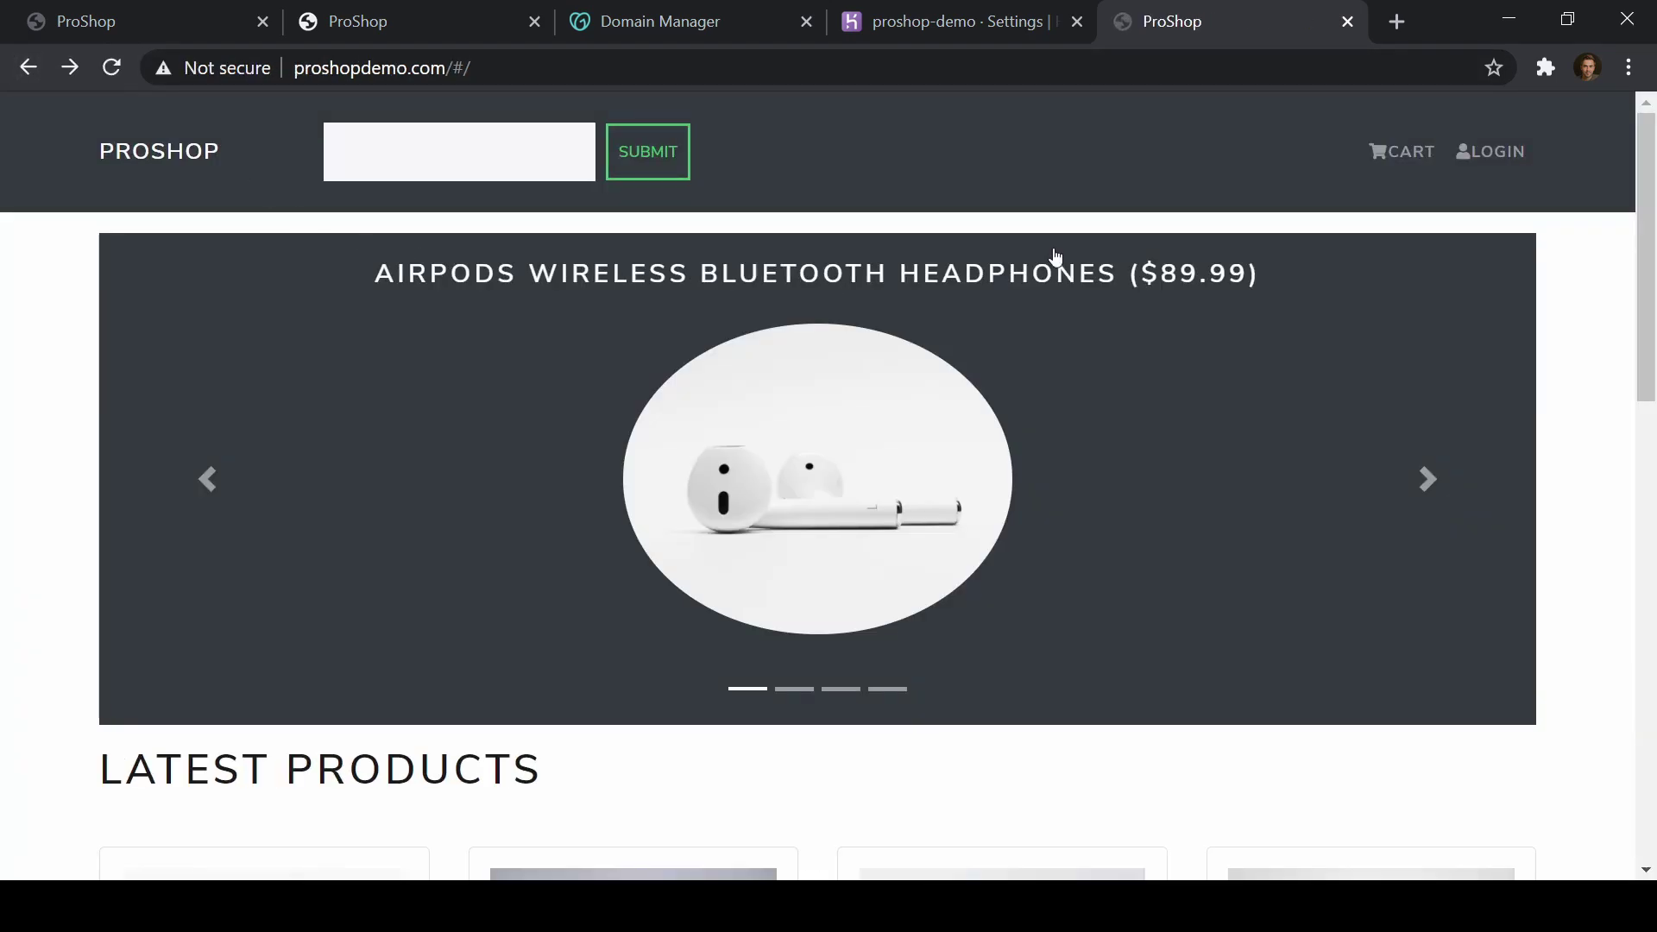
Step: Retry the https address, then return to Heroku's domain settings
{"action": "double_click", "coordinate": [339, 69]}
{"action": "left_click", "coordinate": [339, 69]}
{"action": "triple_click", "coordinate": [339, 70]}
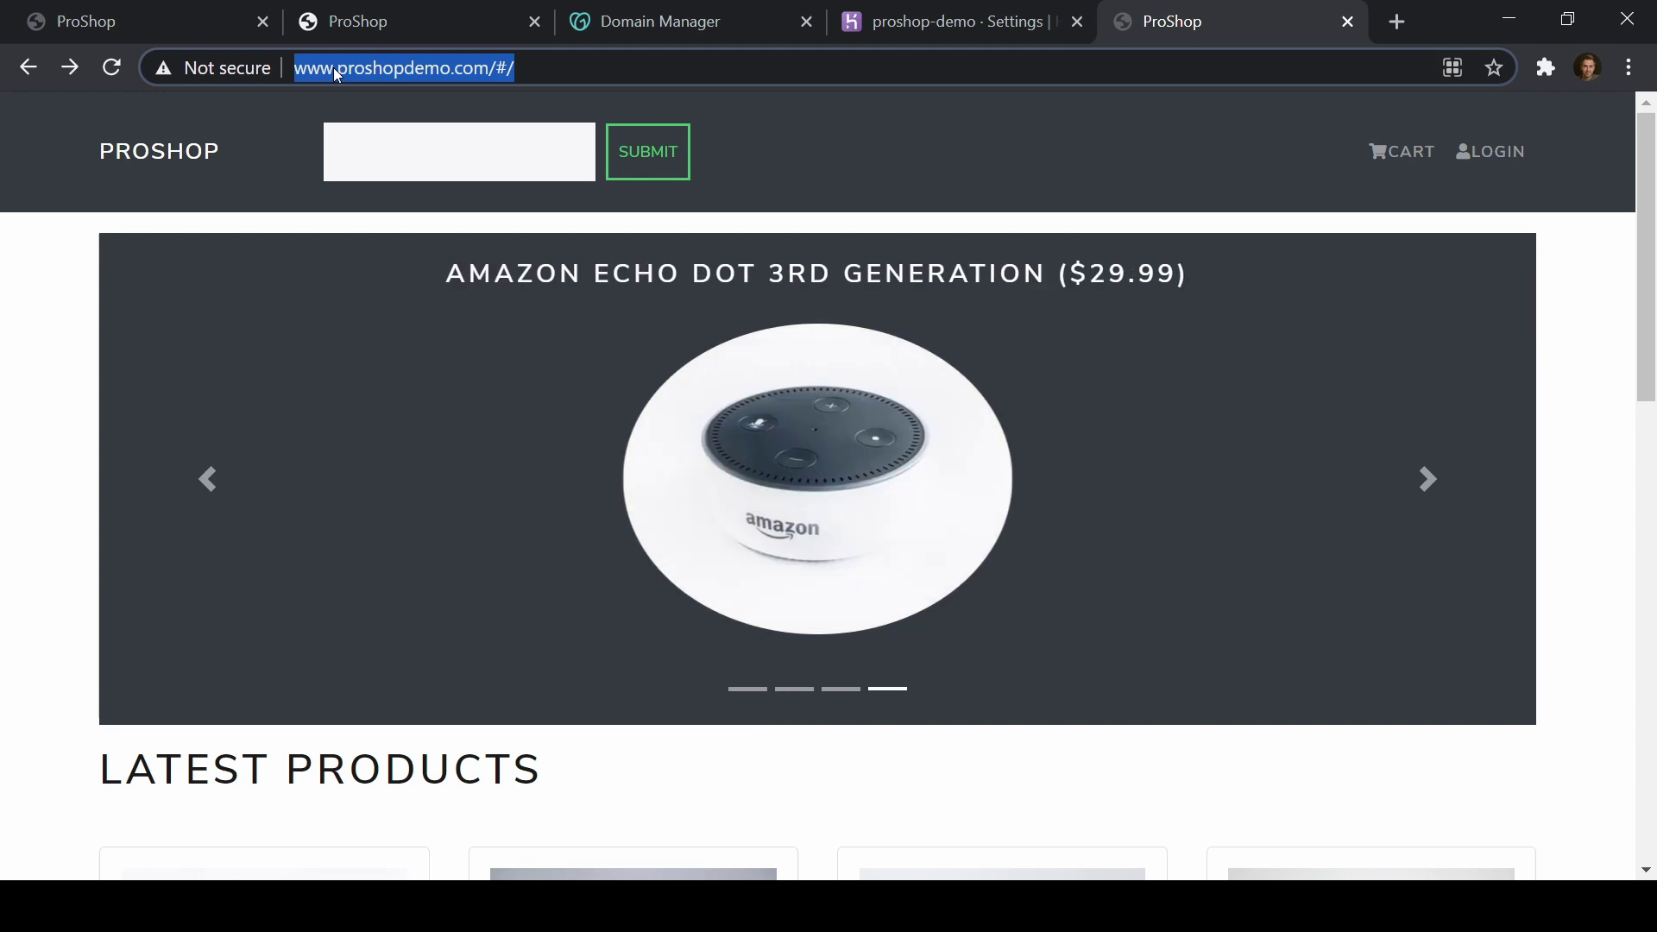
{"action": "left_click", "coordinate": [380, 73]}
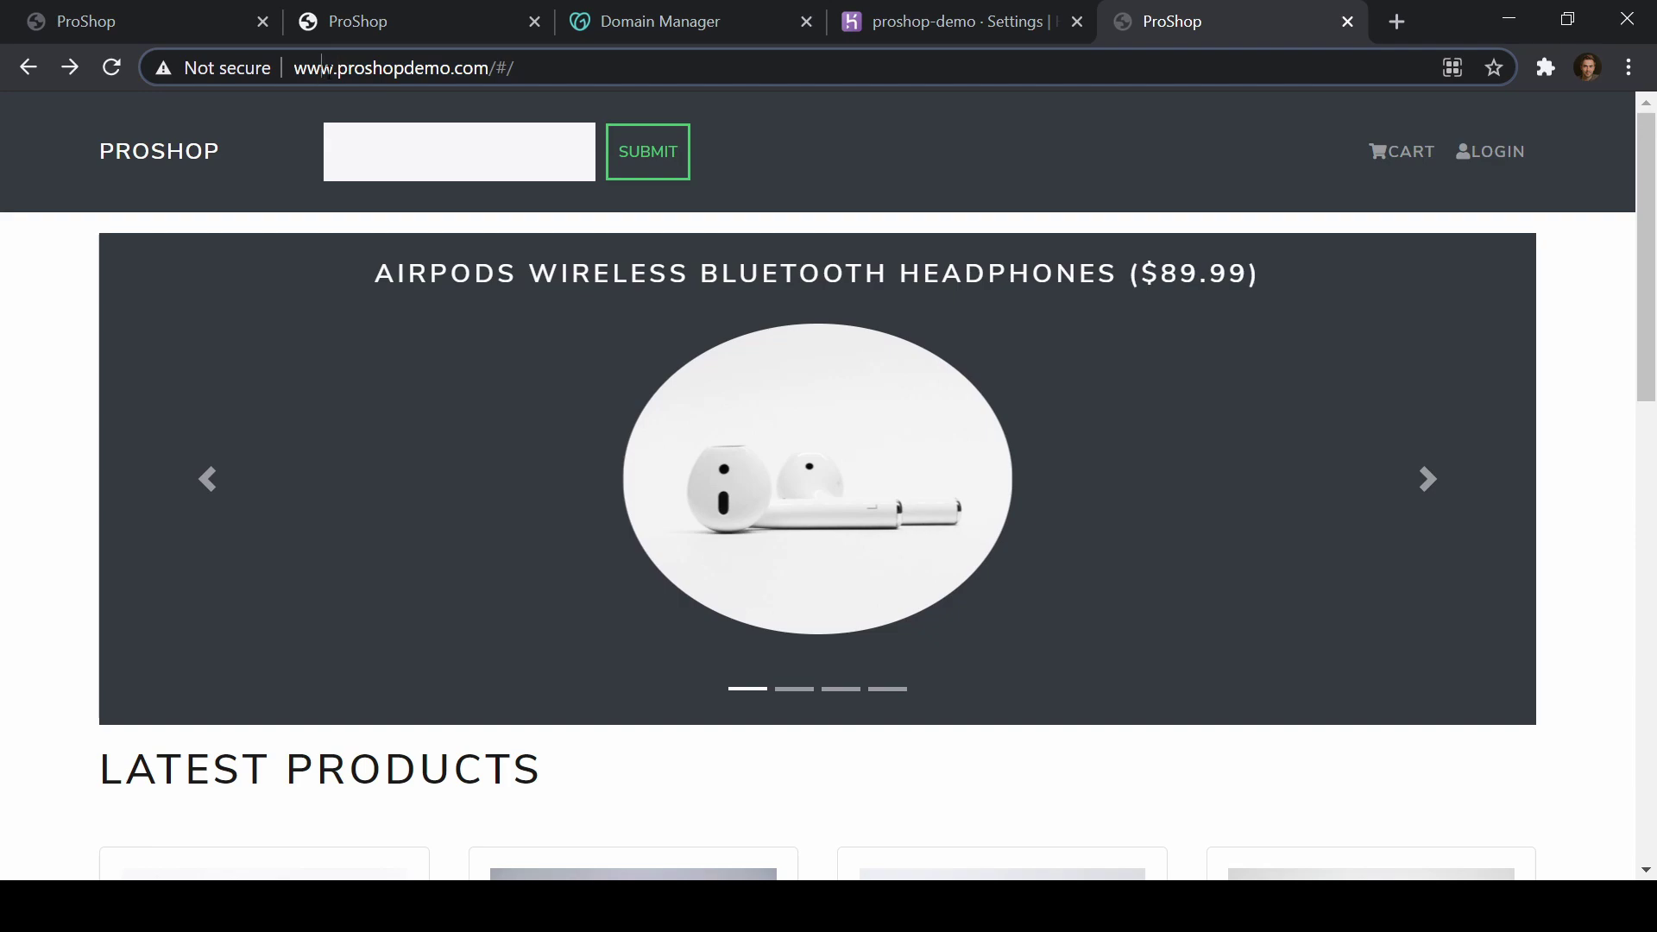
{"action": "double_click", "coordinate": [337, 69]}
{"action": "left_click", "coordinate": [914, 11]}
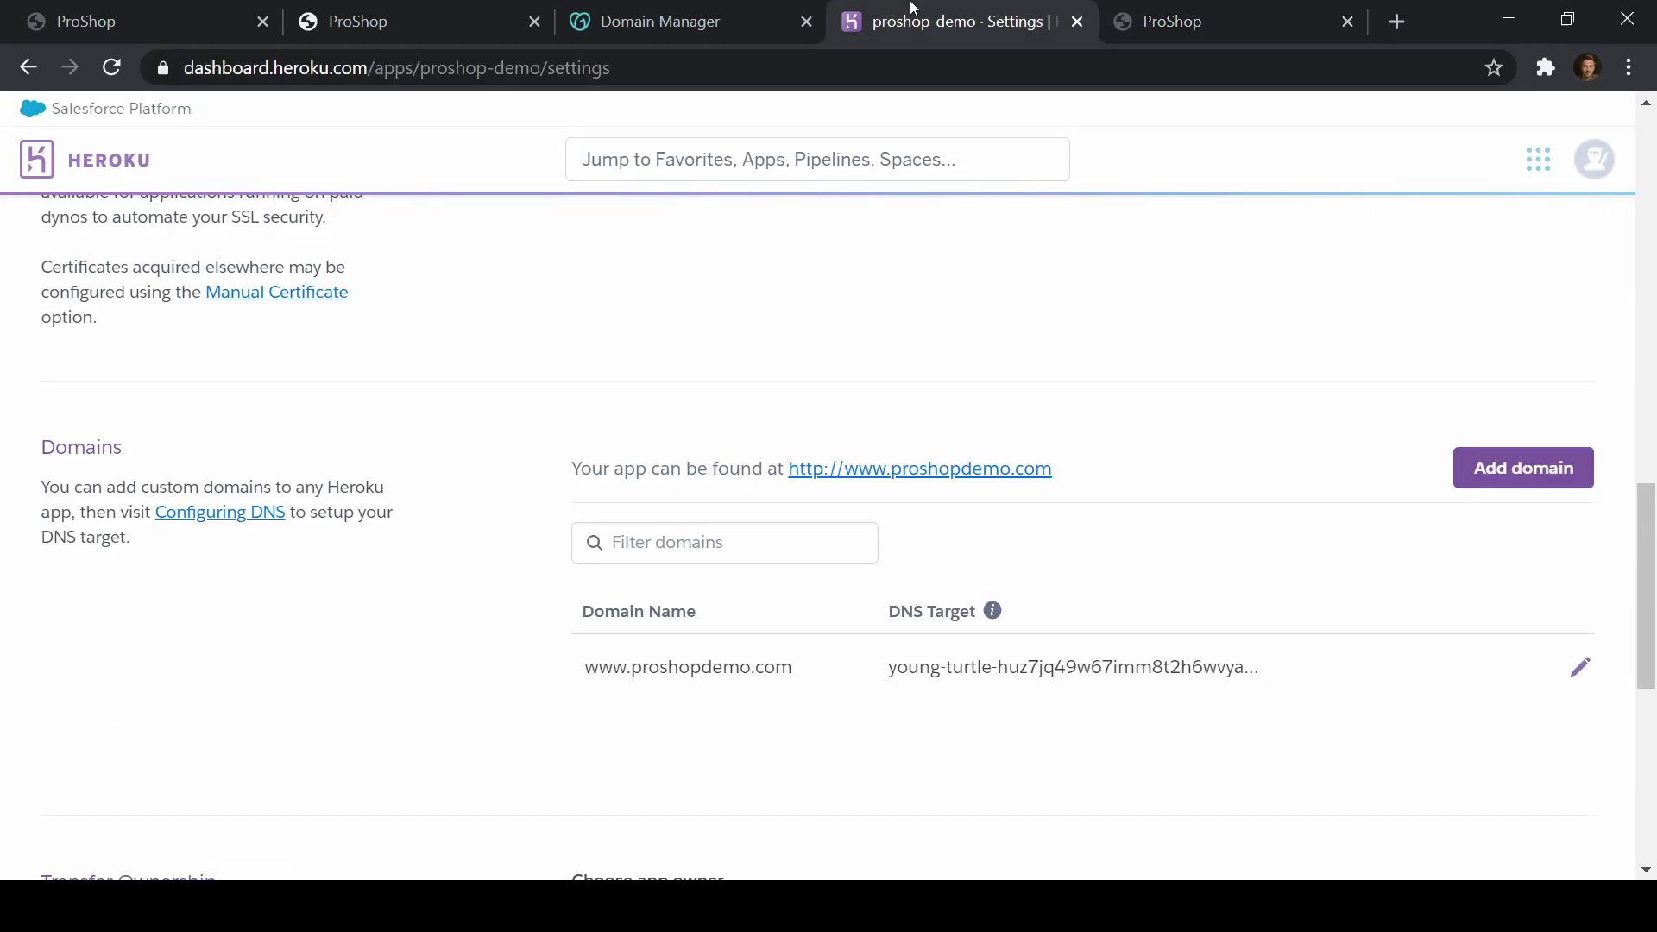
{"action": "left_click", "coordinate": [1207, 10]}
{"action": "left_click", "coordinate": [450, 68]}
{"action": "left_click", "coordinate": [447, 71]}
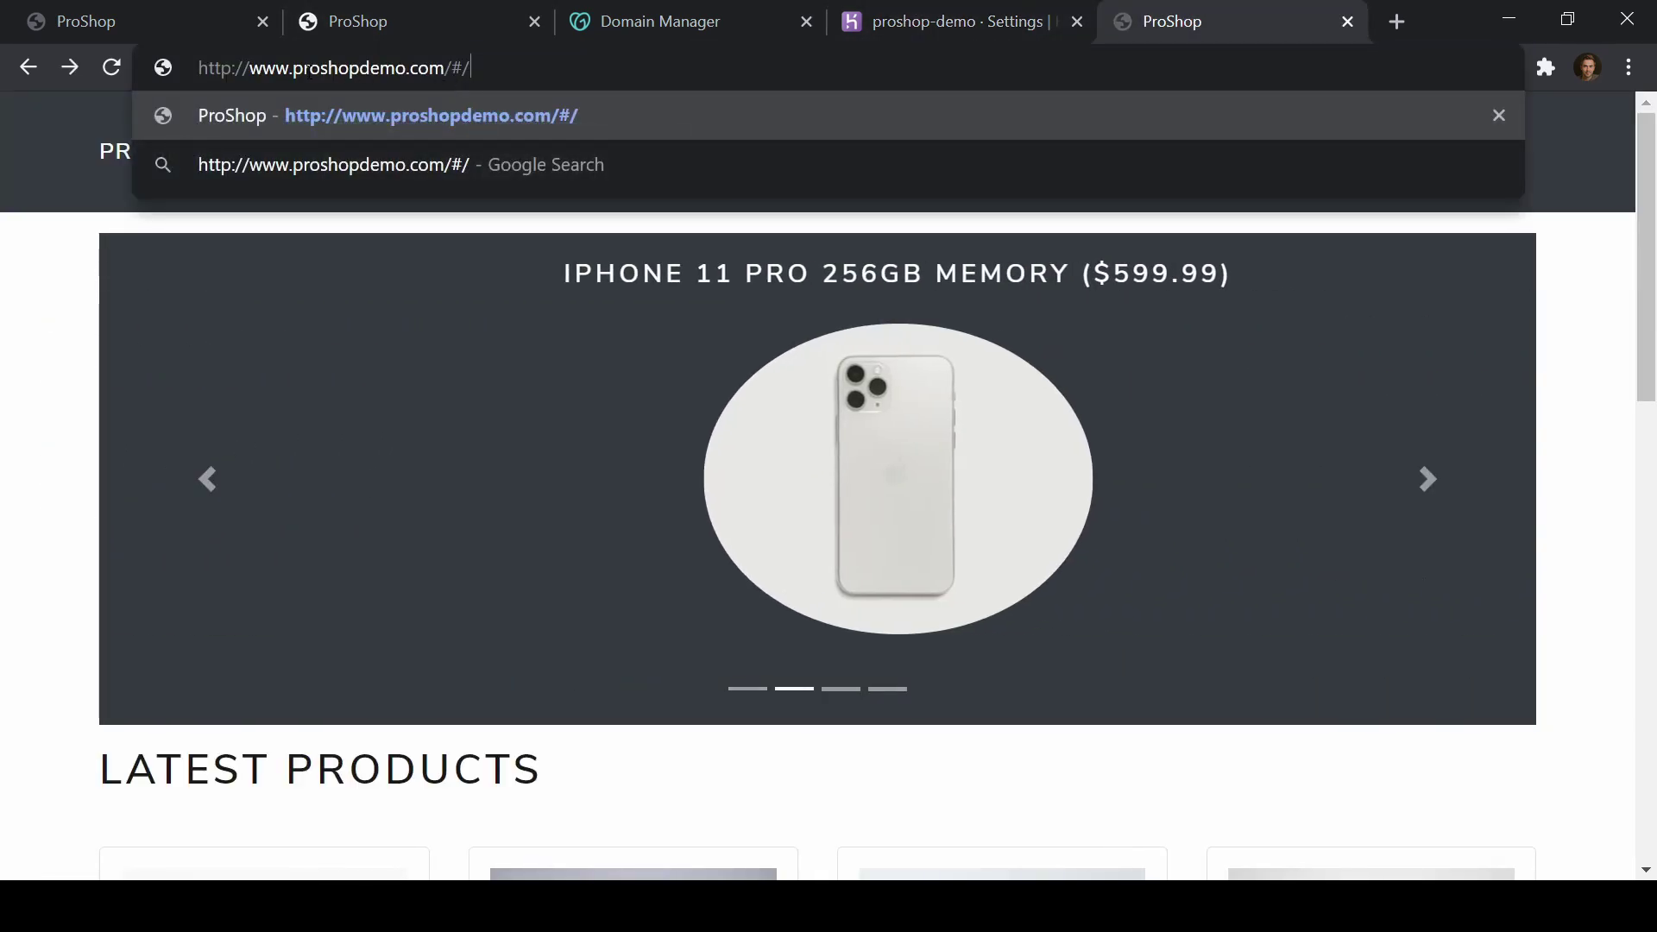
{"action": "type", "text": "s"}
{"action": "key", "text": "Return"}
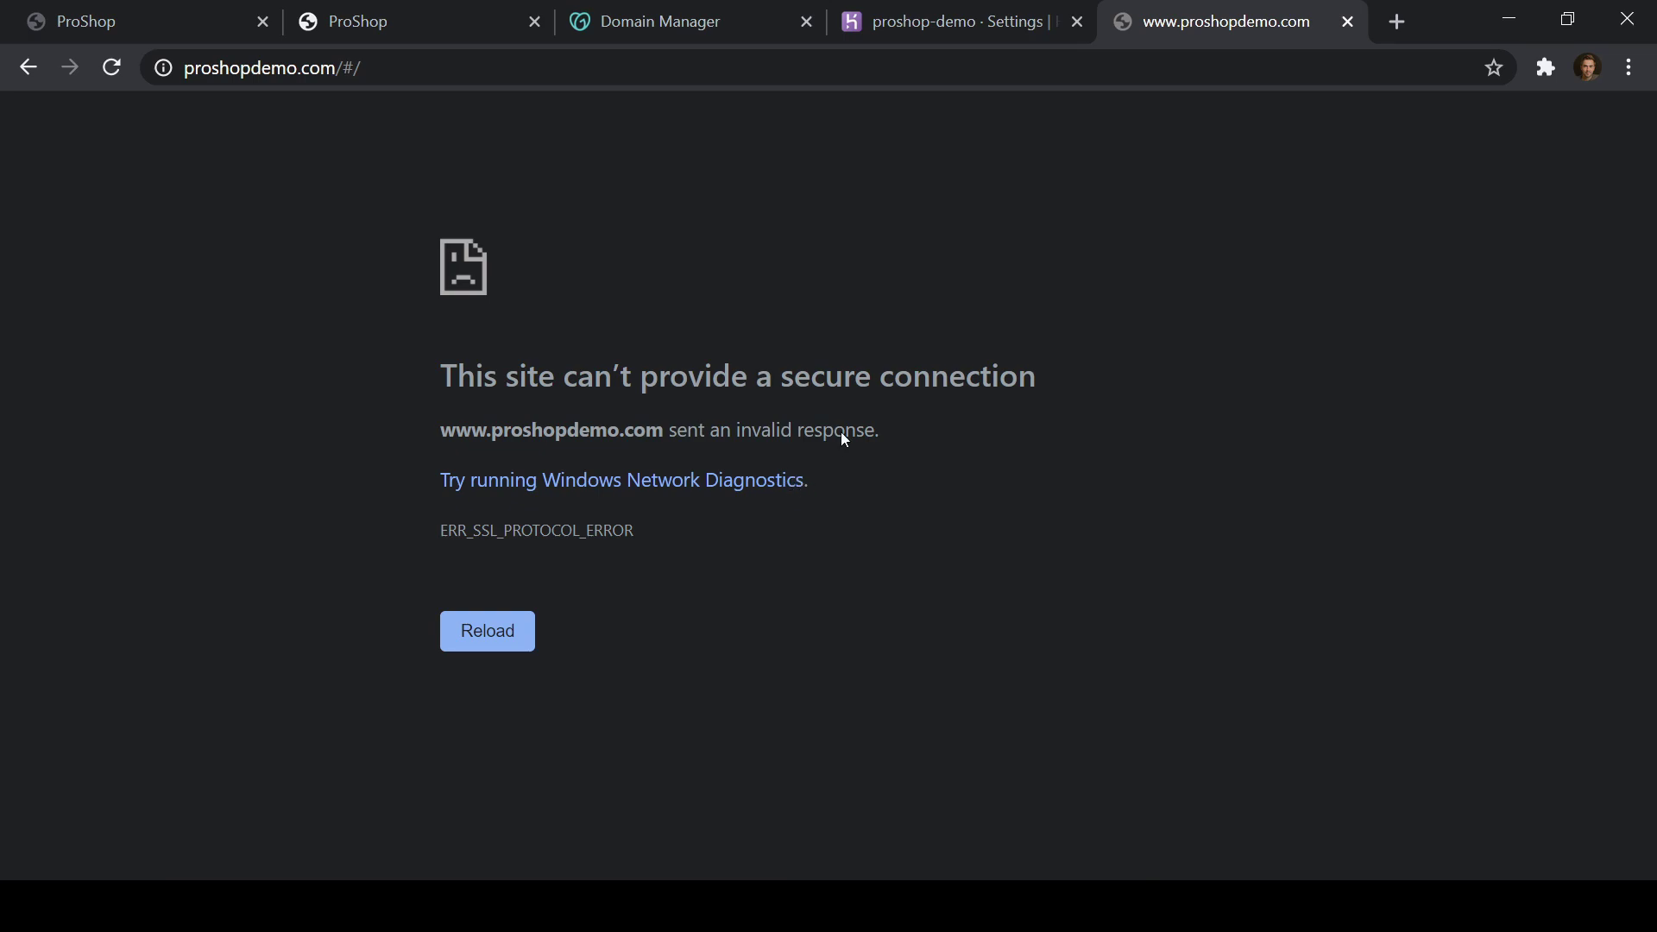
{"action": "left_click", "coordinate": [949, 19]}
Step: Move from proshop-demo's Settings page to its Overview page, which shows the app running on free dynos
{"action": "scroll", "coordinate": [1031, 435], "scroll_direction": "up", "scroll_amount": 12}
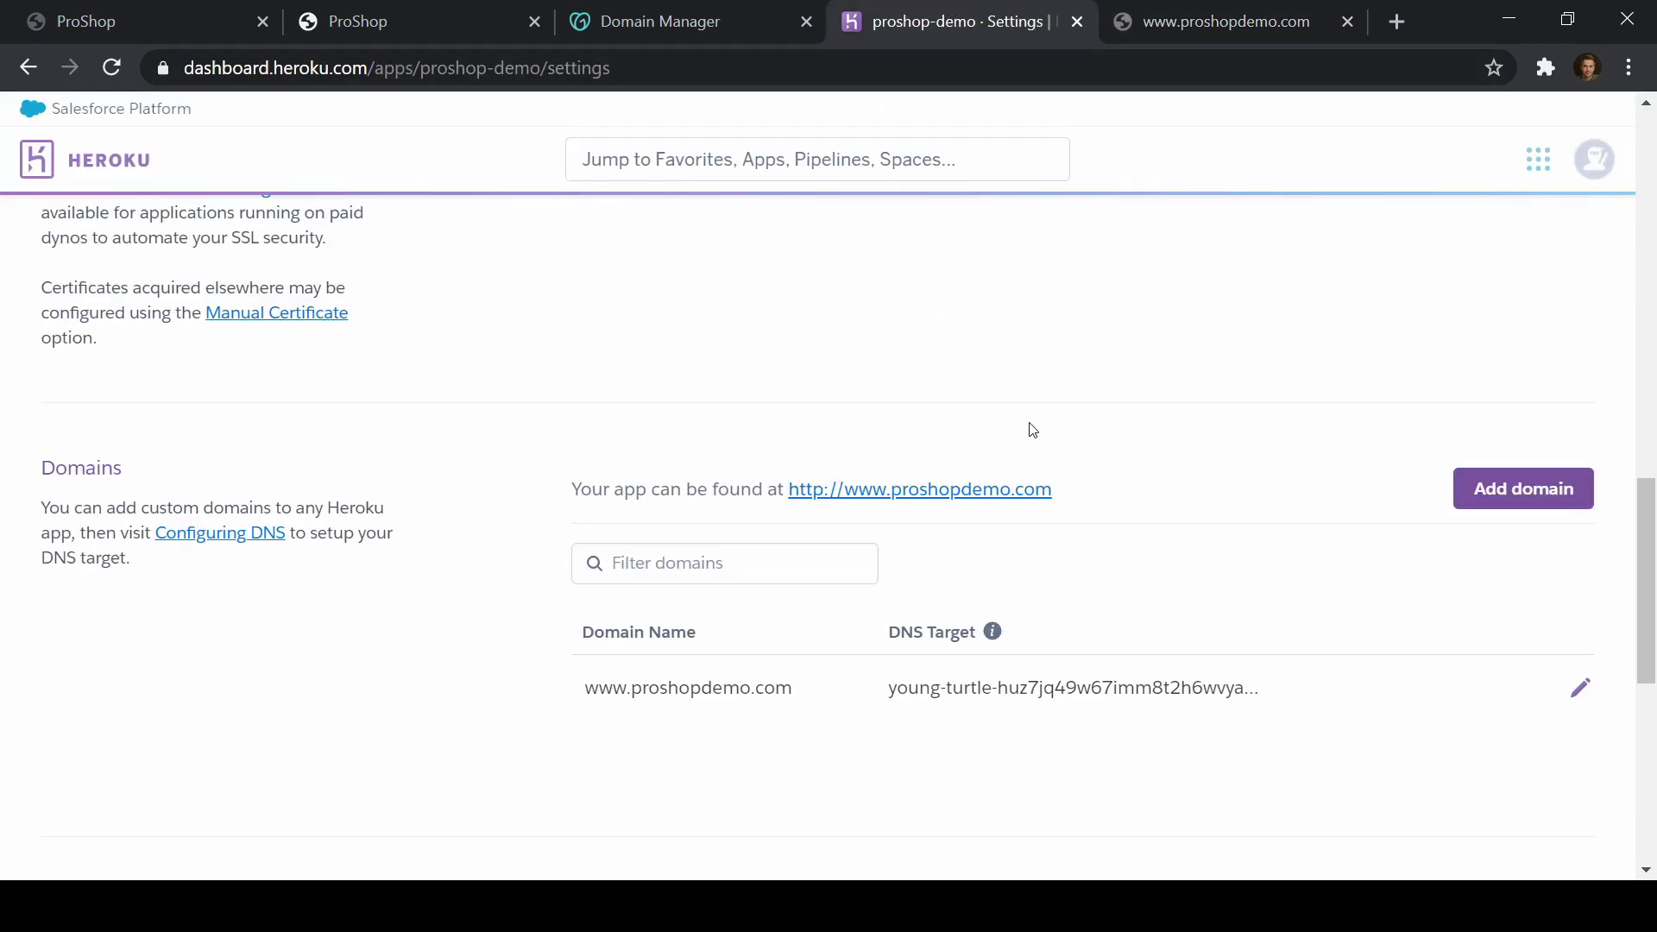
{"action": "scroll", "coordinate": [1001, 444], "scroll_direction": "down", "scroll_amount": 4}
{"action": "scroll", "coordinate": [977, 453], "scroll_direction": "down", "scroll_amount": 3}
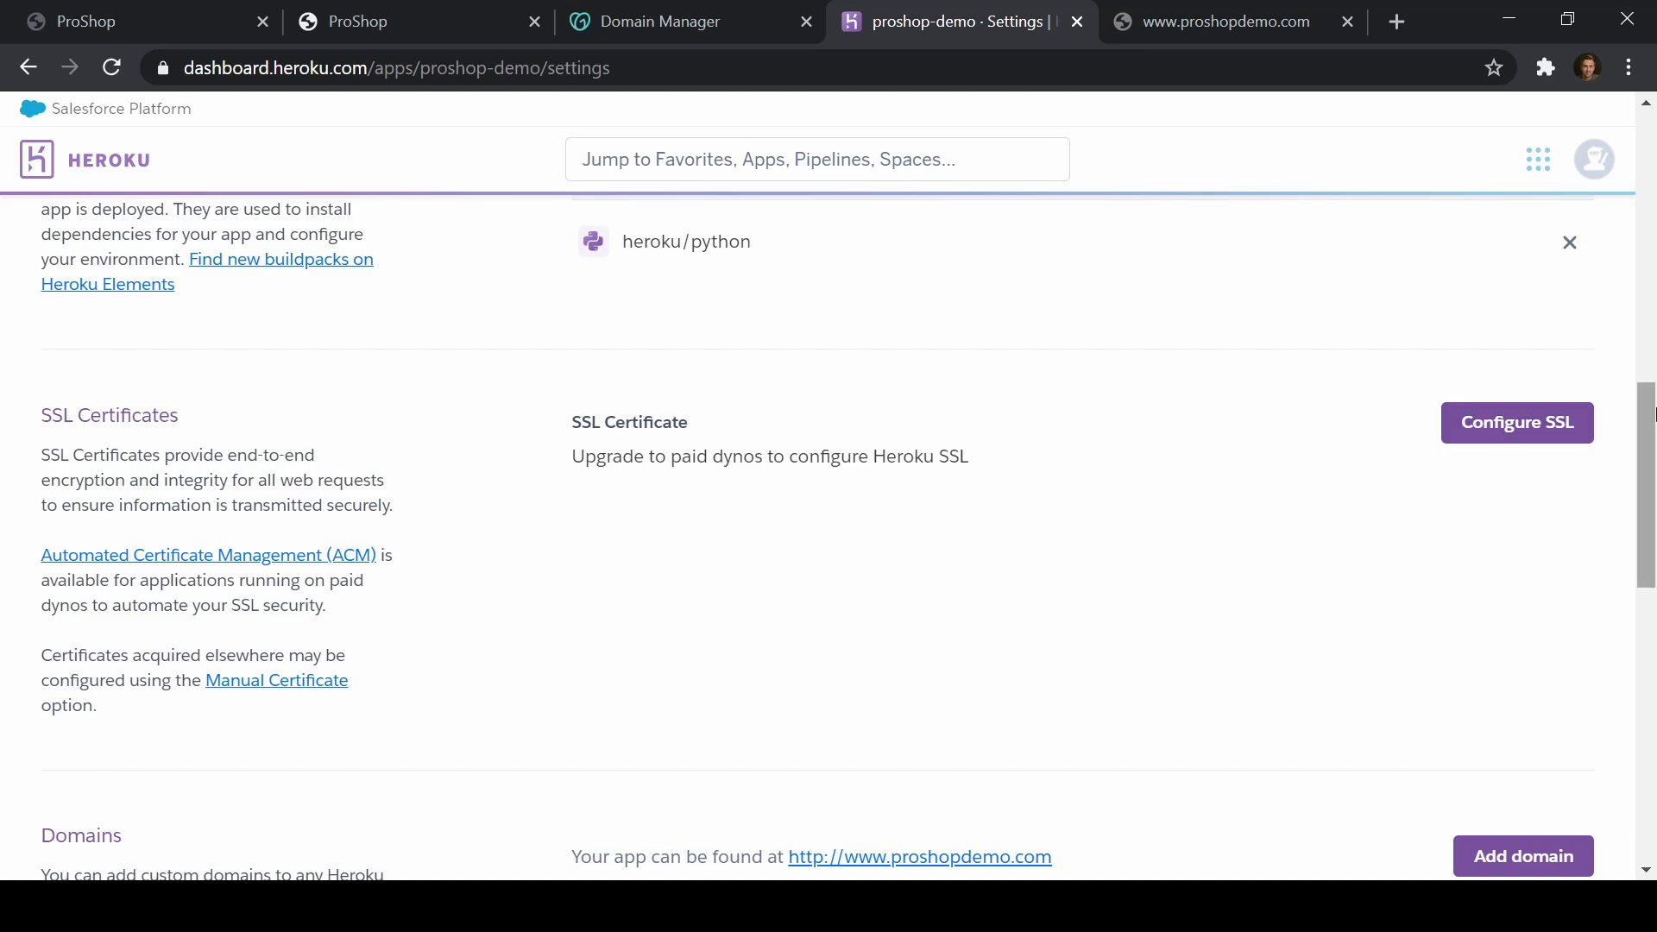
{"action": "scroll", "coordinate": [762, 470], "scroll_direction": "up", "scroll_amount": 12}
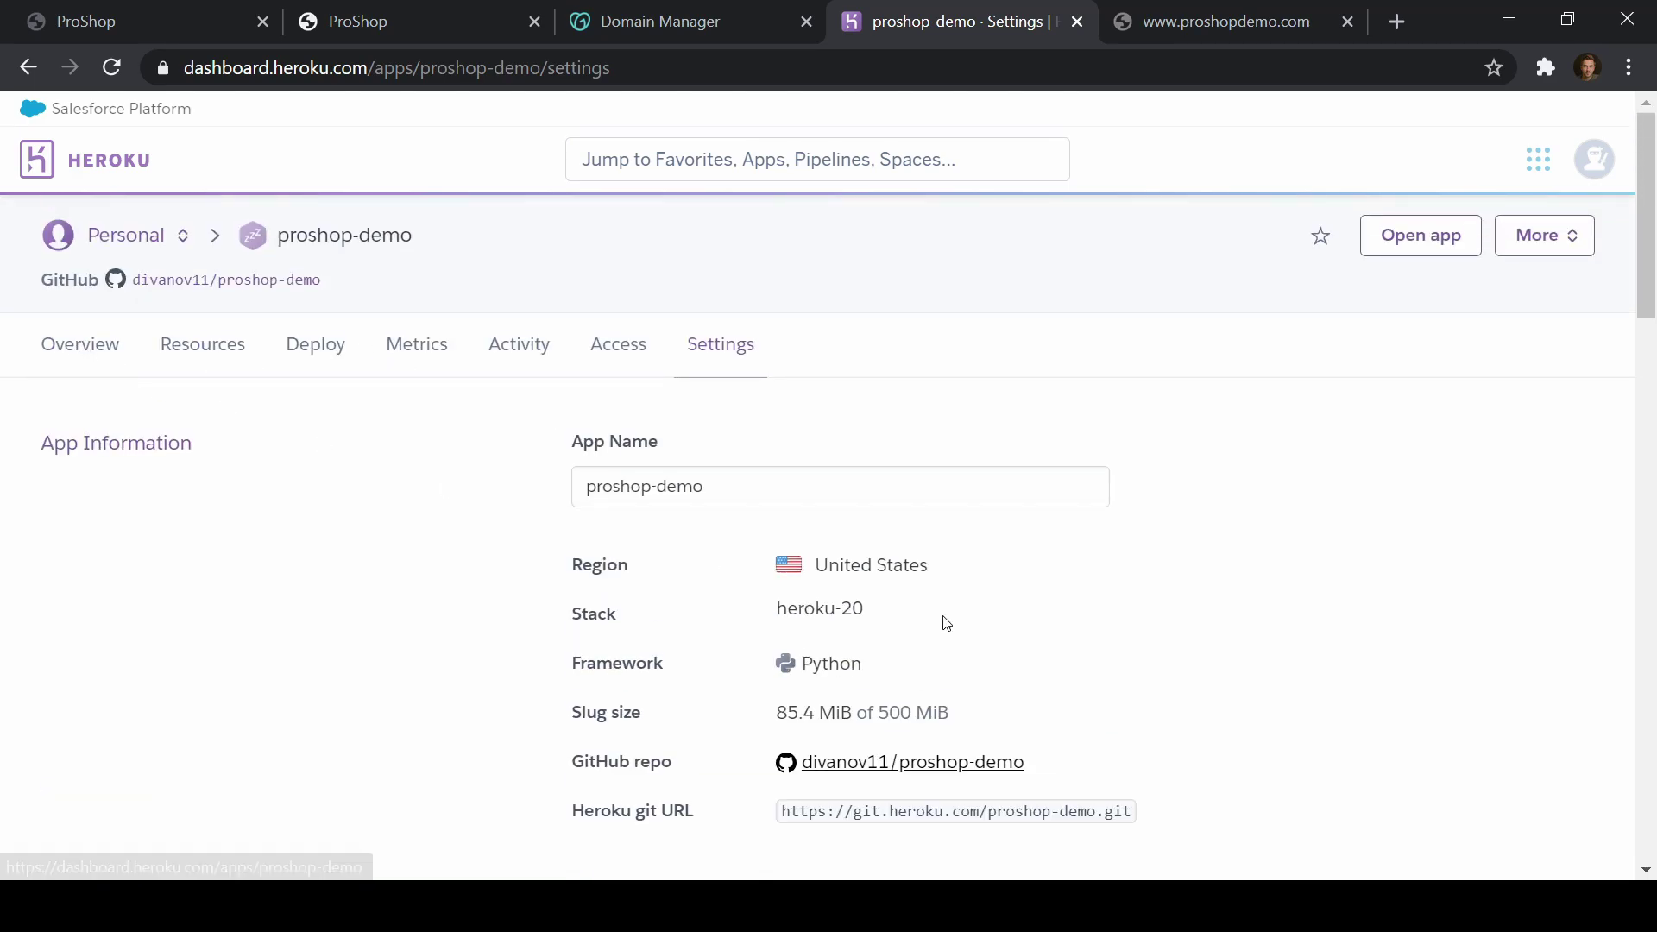
{"action": "scroll", "coordinate": [1231, 543], "scroll_direction": "down", "scroll_amount": 6}
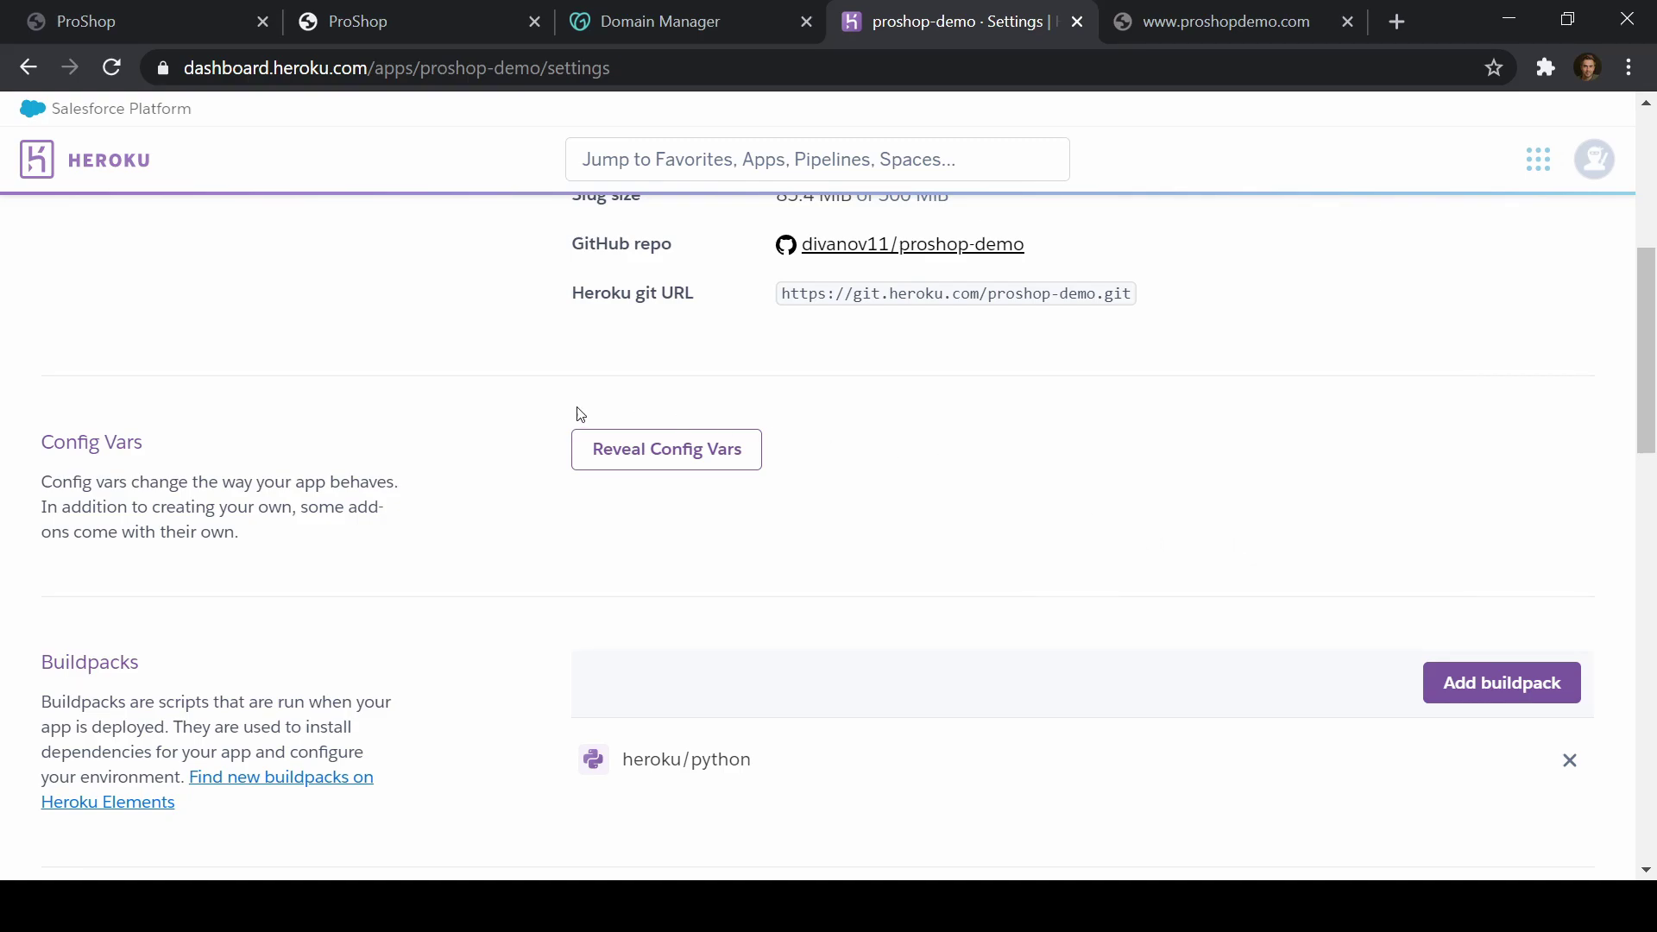
{"action": "scroll", "coordinate": [581, 414], "scroll_direction": "up", "scroll_amount": 6}
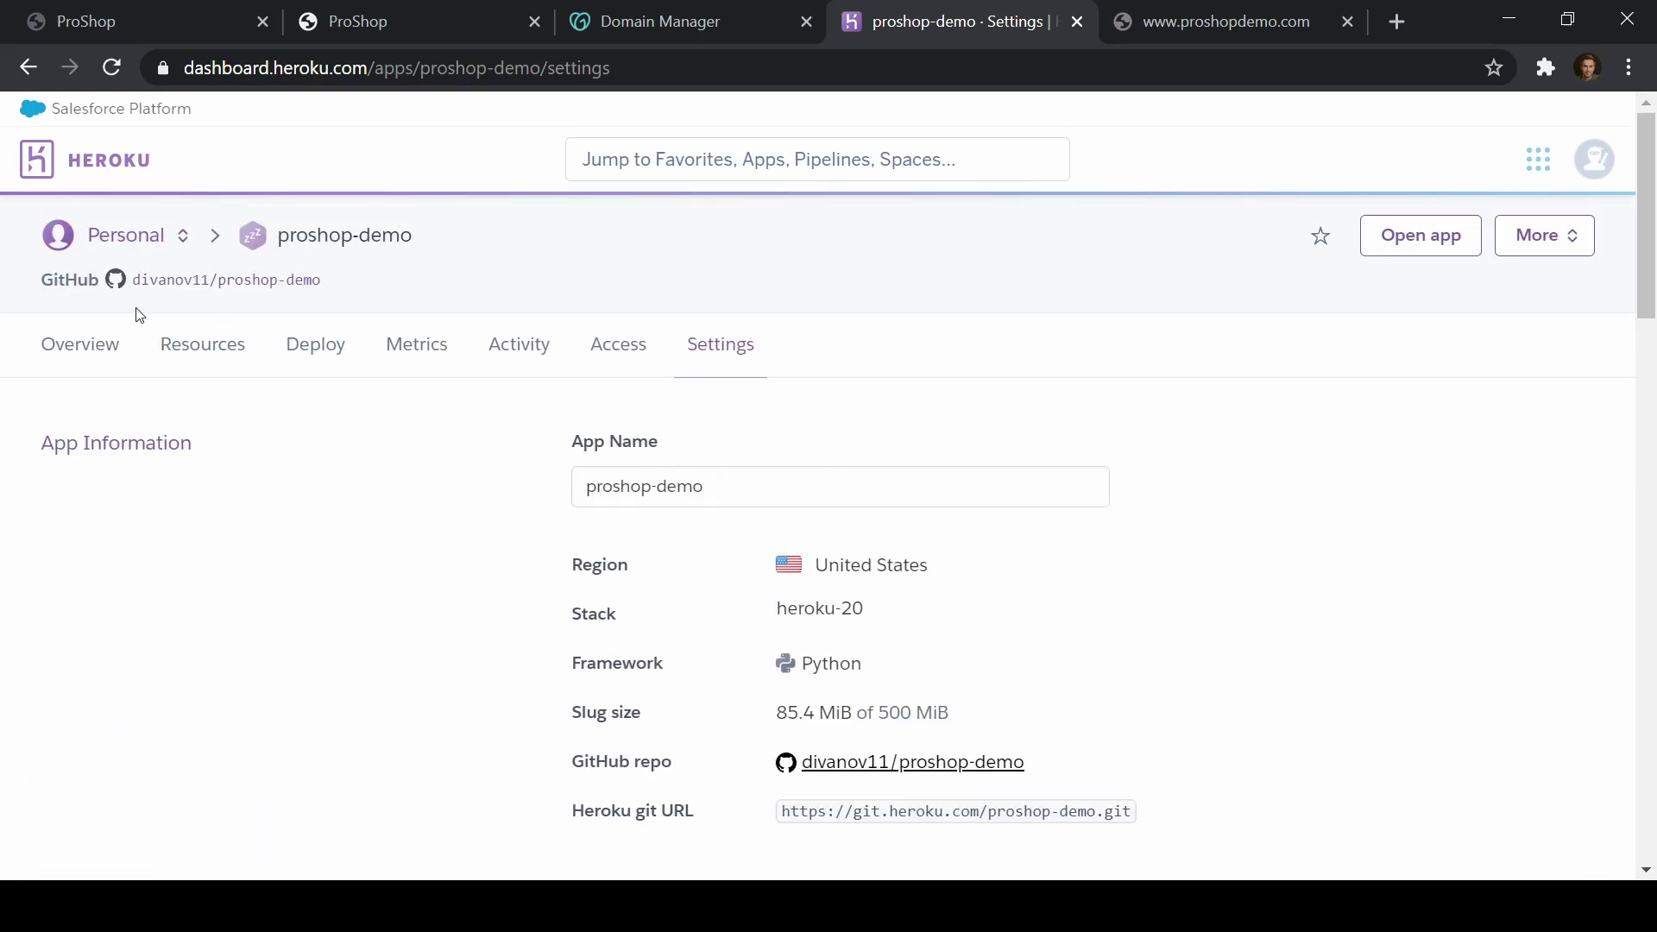
{"action": "left_click", "coordinate": [76, 350]}
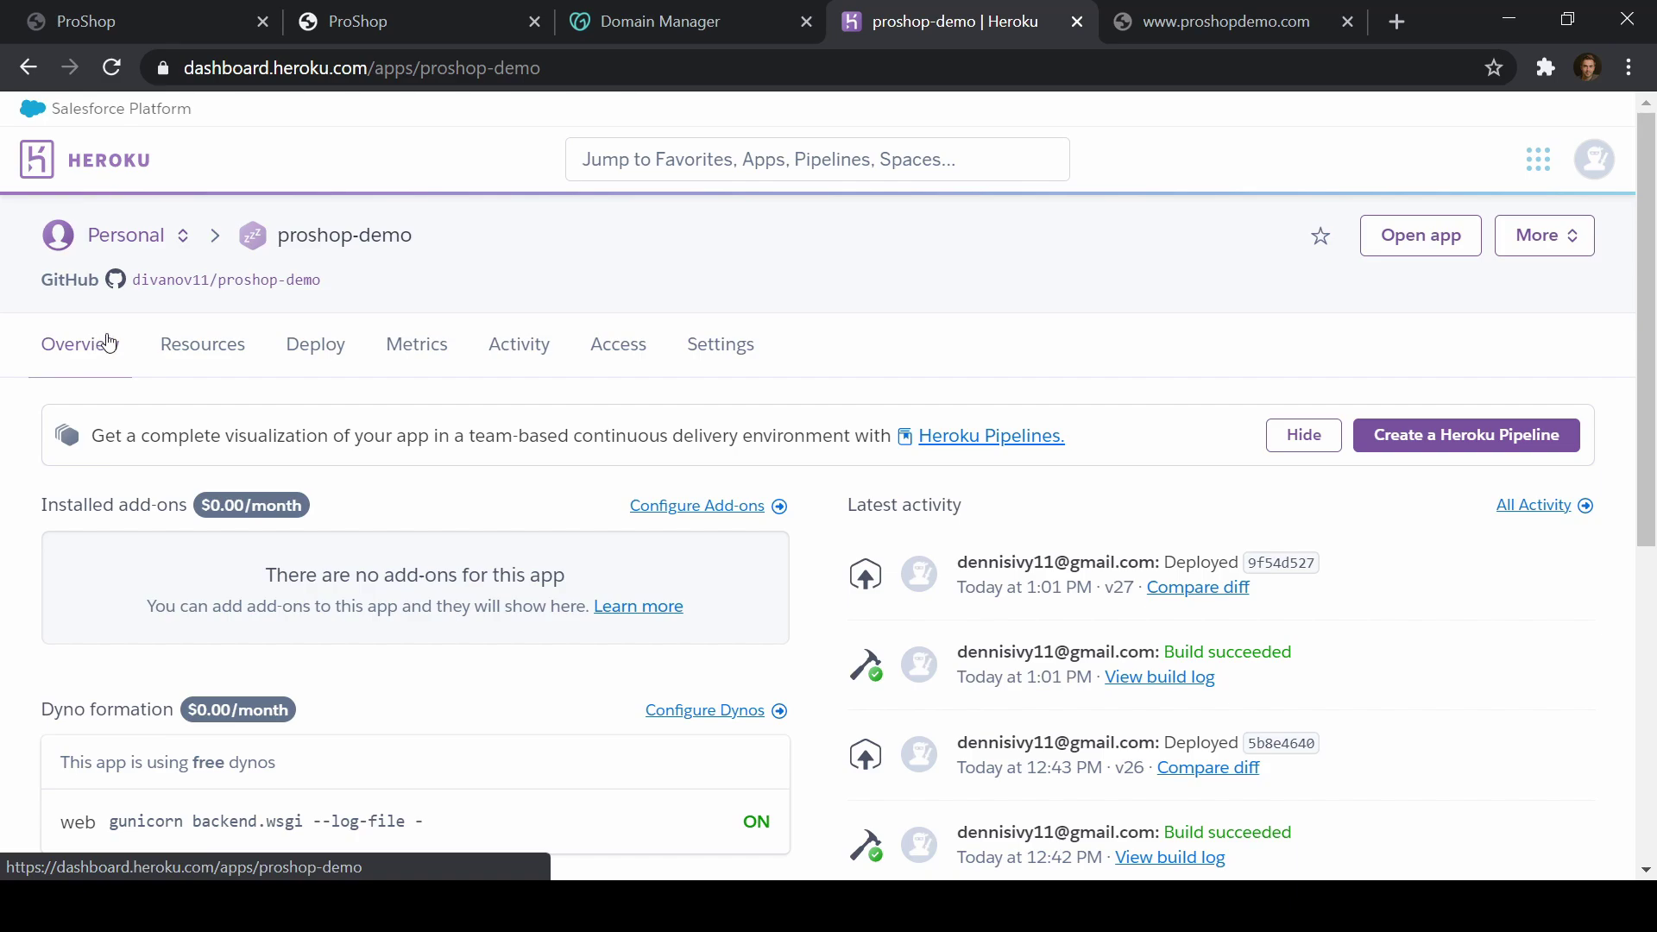
{"action": "scroll", "coordinate": [313, 300], "scroll_direction": "down", "scroll_amount": 4}
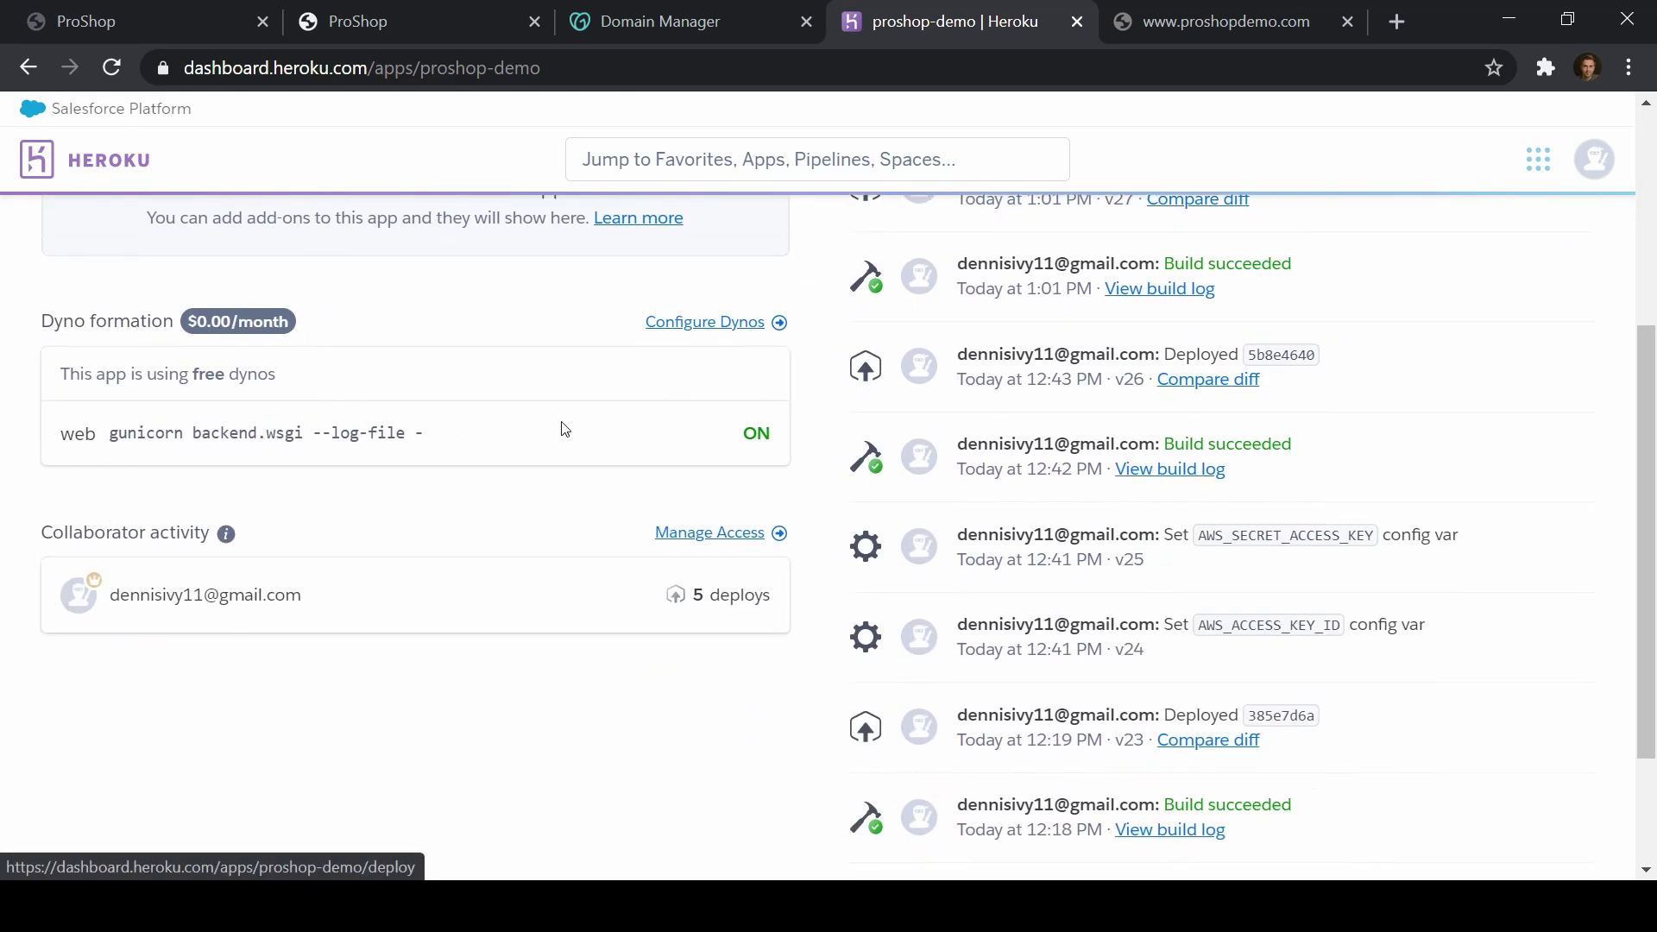
Step: Change the web dyno type from Free to Hobby ($7/dyno/month) and save
{"action": "left_click", "coordinate": [701, 322]}
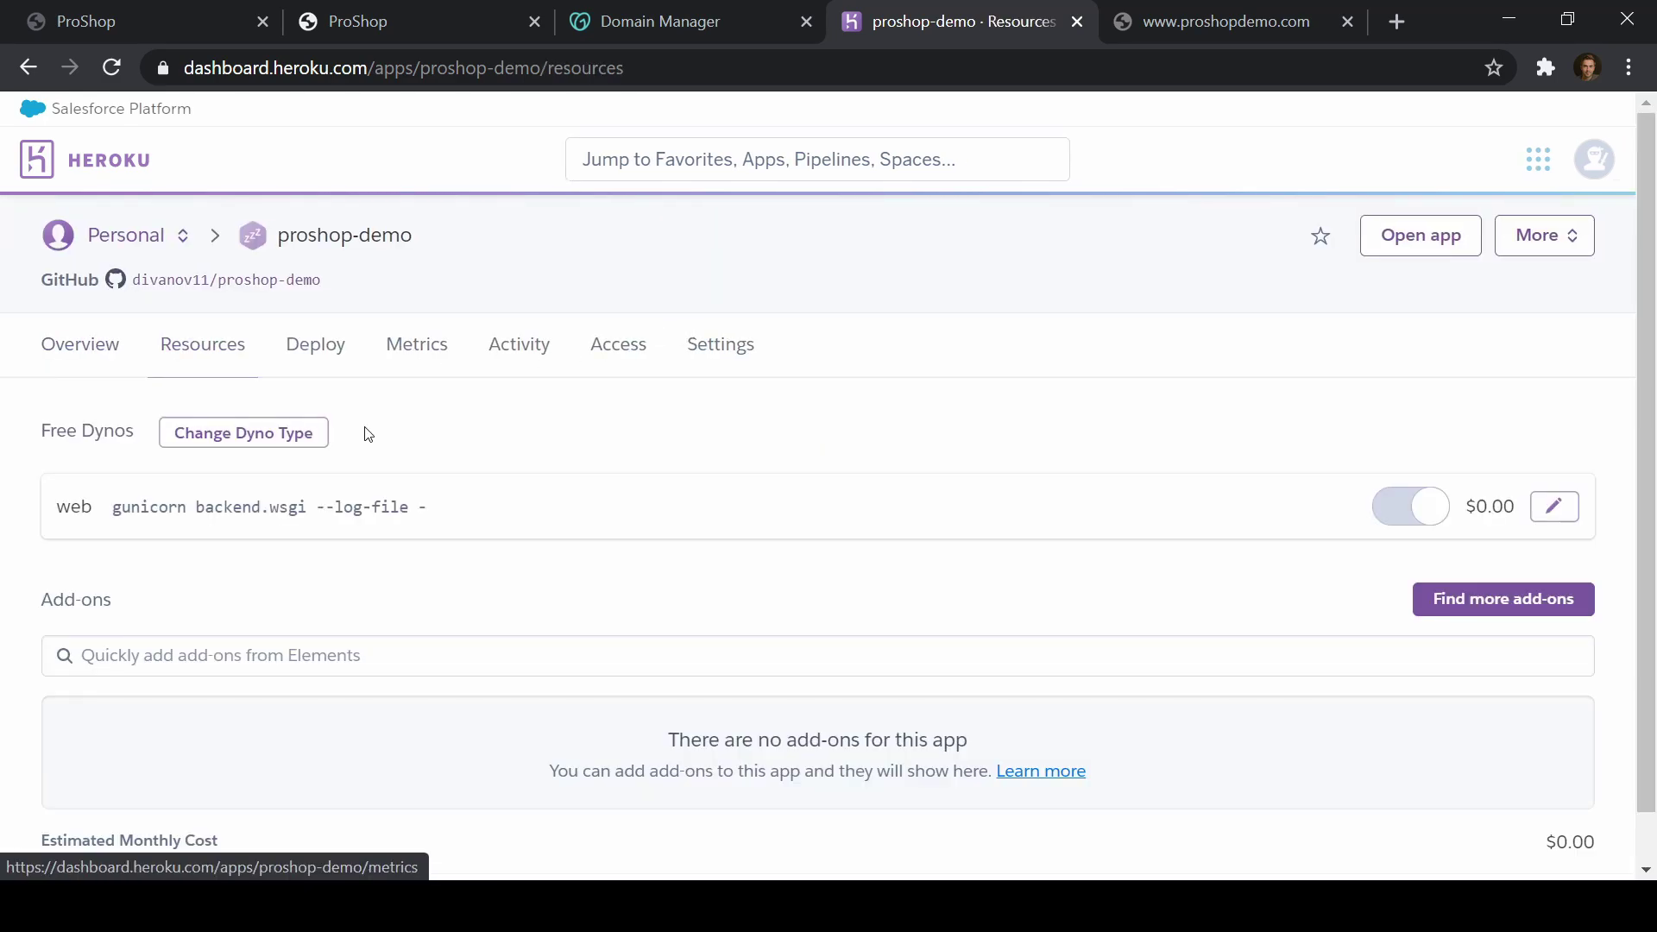
{"action": "left_click", "coordinate": [241, 433]}
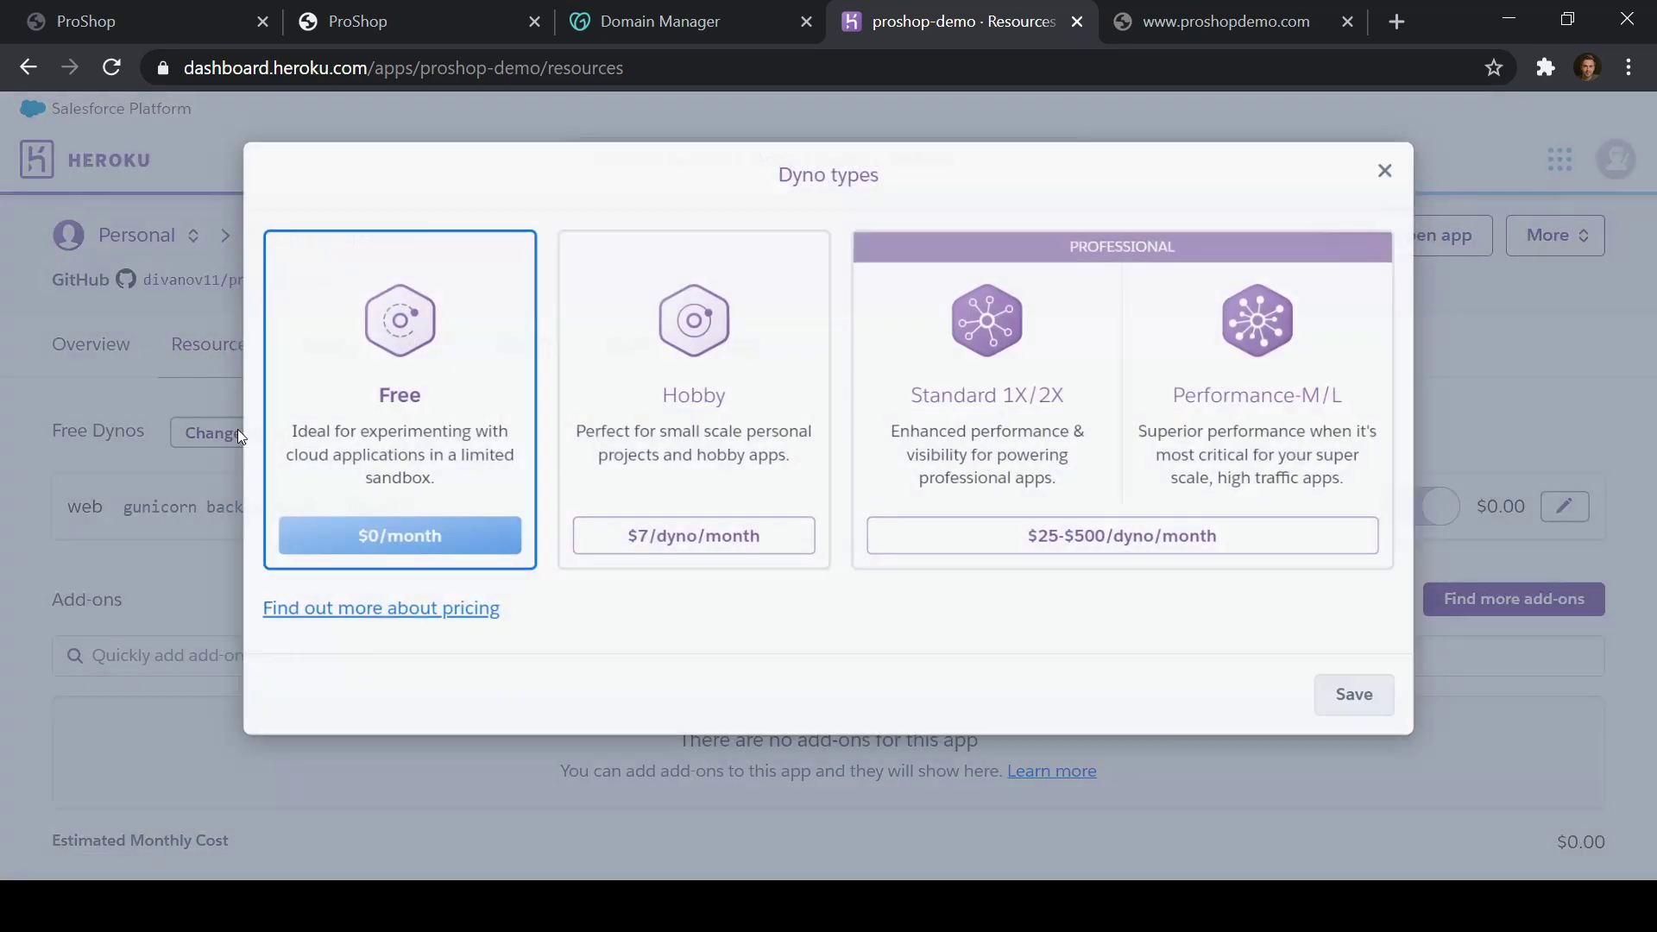
{"action": "left_click", "coordinate": [671, 335]}
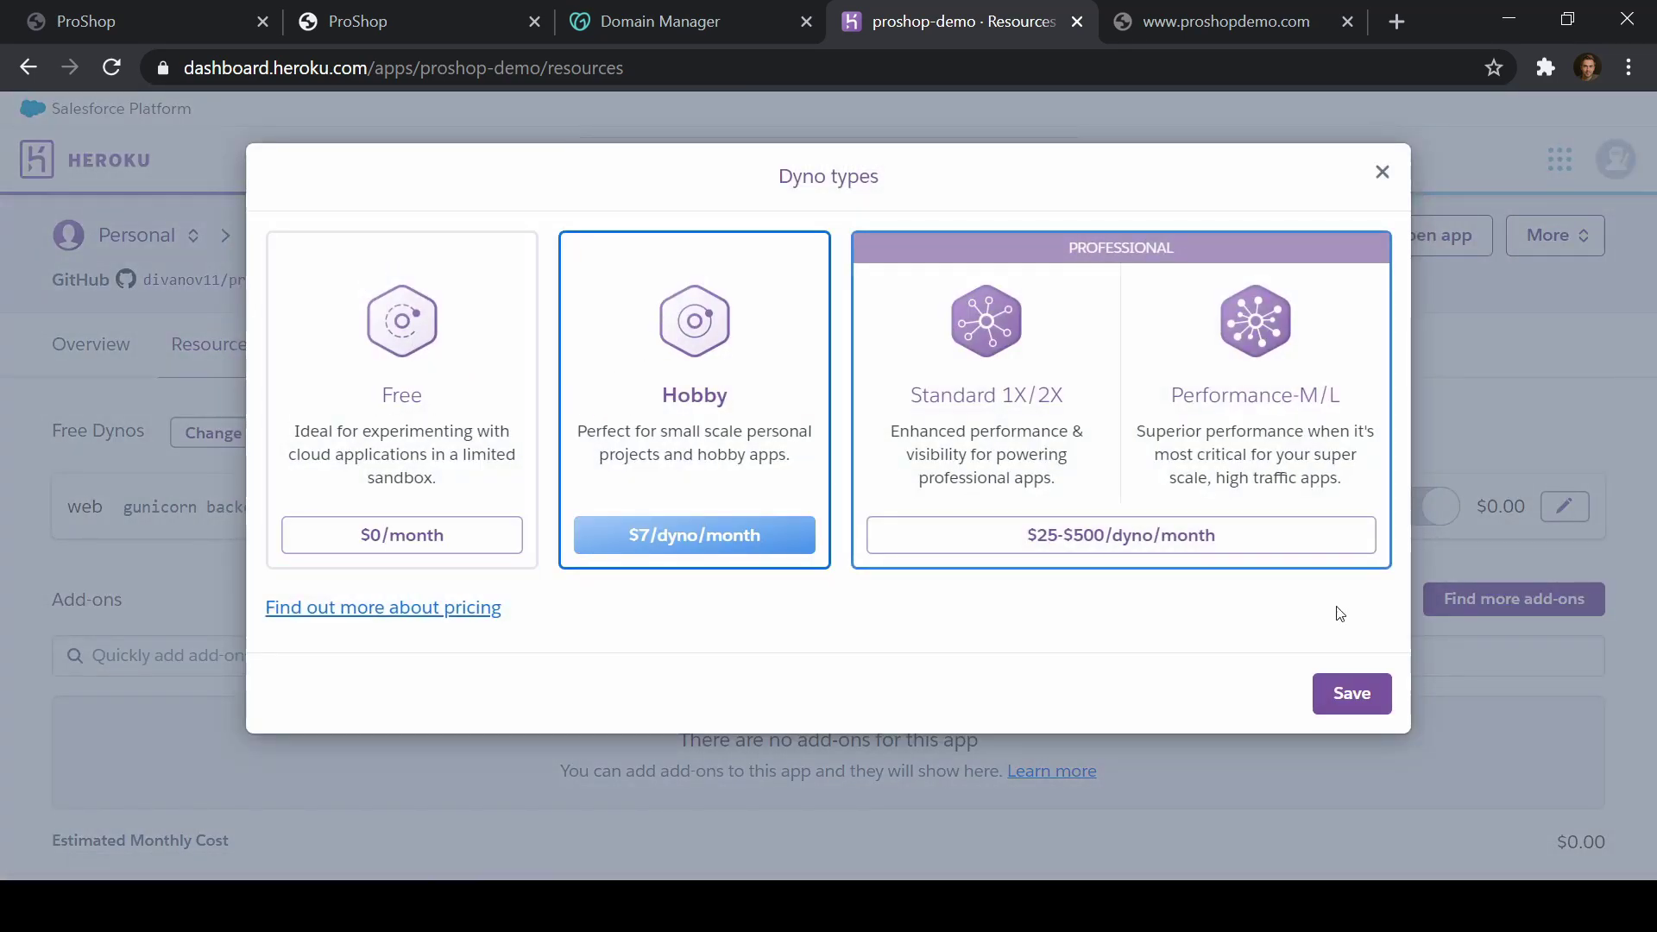
{"action": "left_click", "coordinate": [1351, 694]}
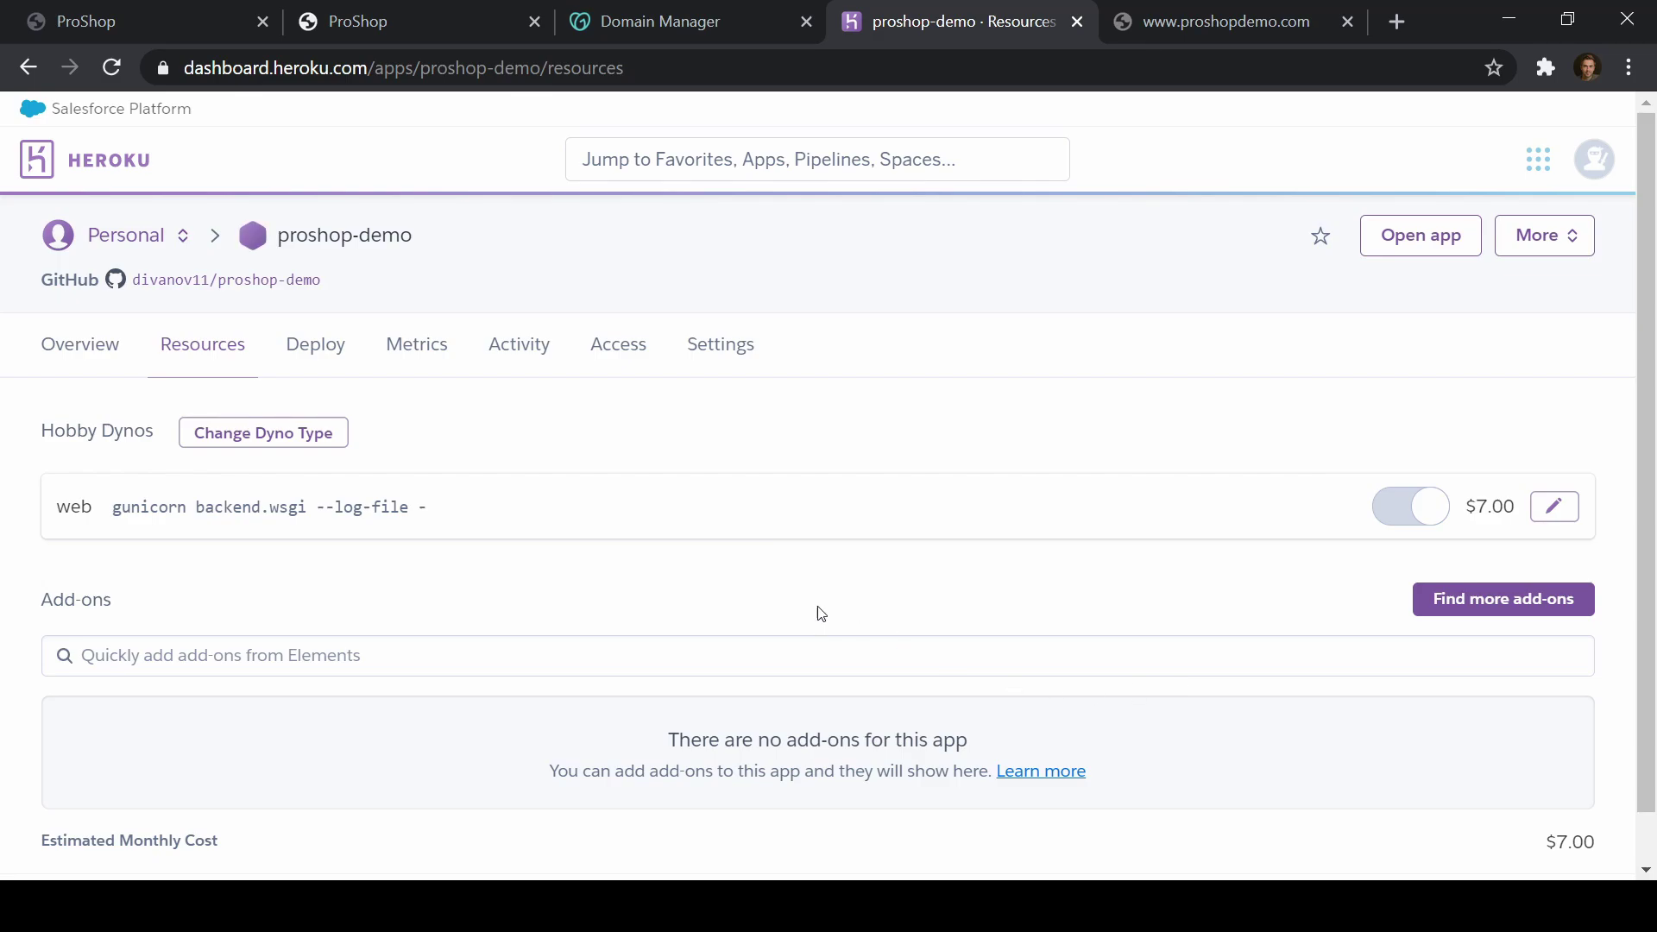
Step: On the Settings page, check the automatically managed SSL certificate note and open Configure SSL
{"action": "left_click", "coordinate": [729, 352]}
{"action": "scroll", "coordinate": [863, 388], "scroll_direction": "down", "scroll_amount": 6}
{"action": "scroll", "coordinate": [885, 399], "scroll_direction": "down", "scroll_amount": 5}
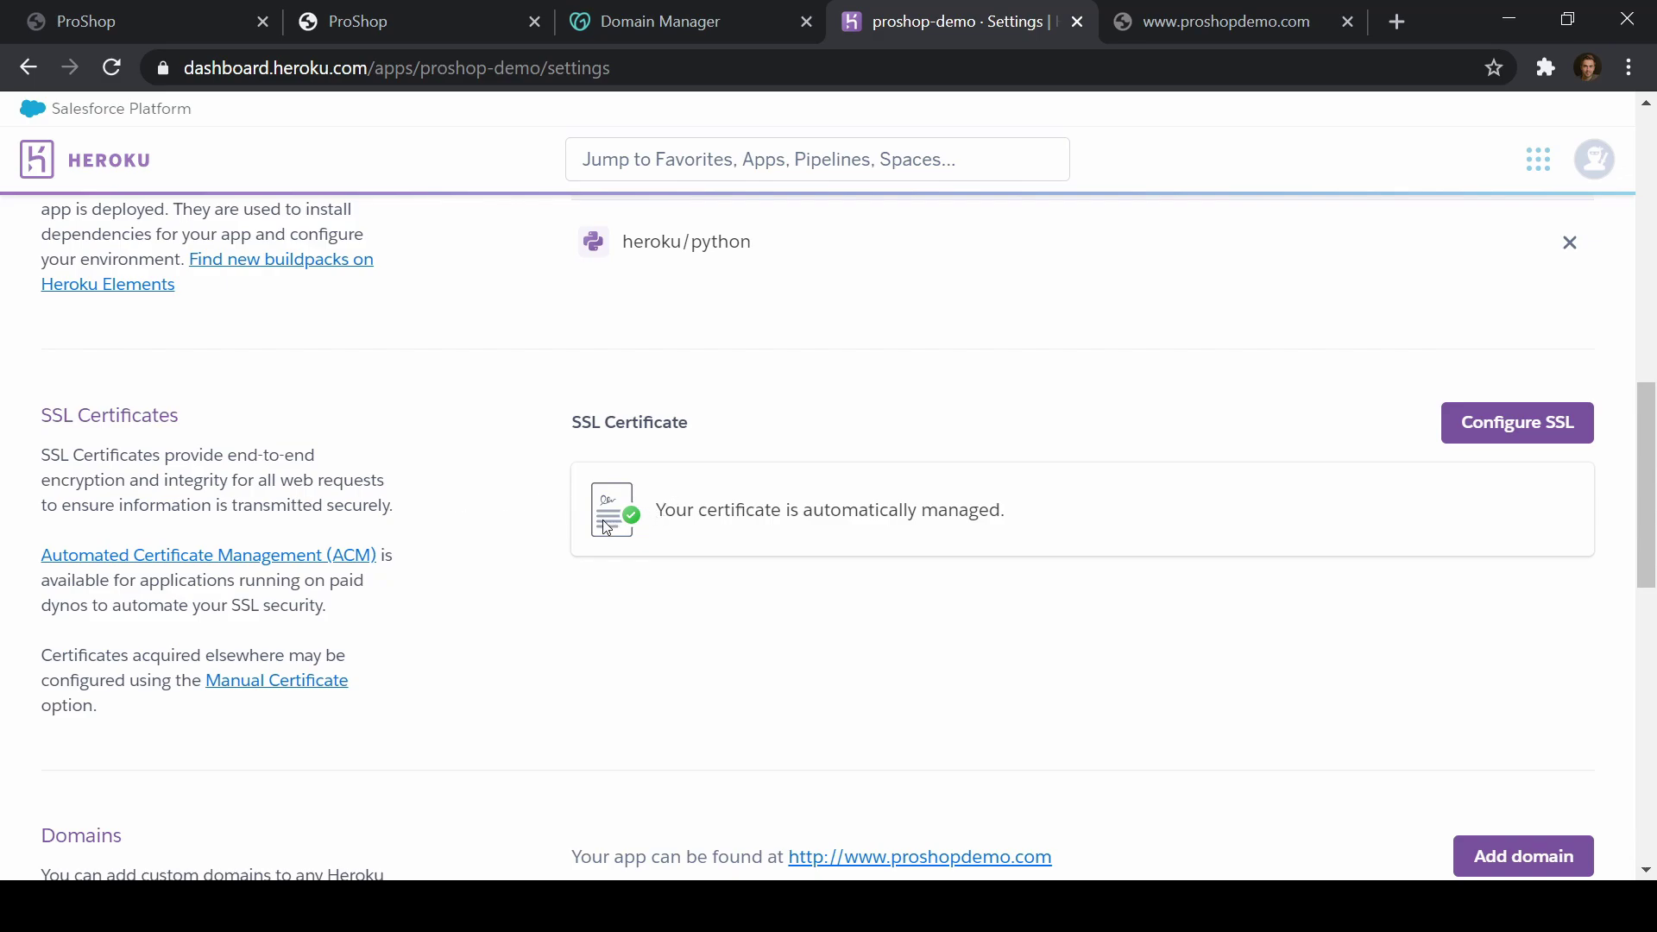
{"action": "left_click_drag", "start_coordinate": [662, 512], "coordinate": [1005, 511]}
{"action": "left_click", "coordinate": [1187, 515]}
{"action": "left_click", "coordinate": [1549, 440]}
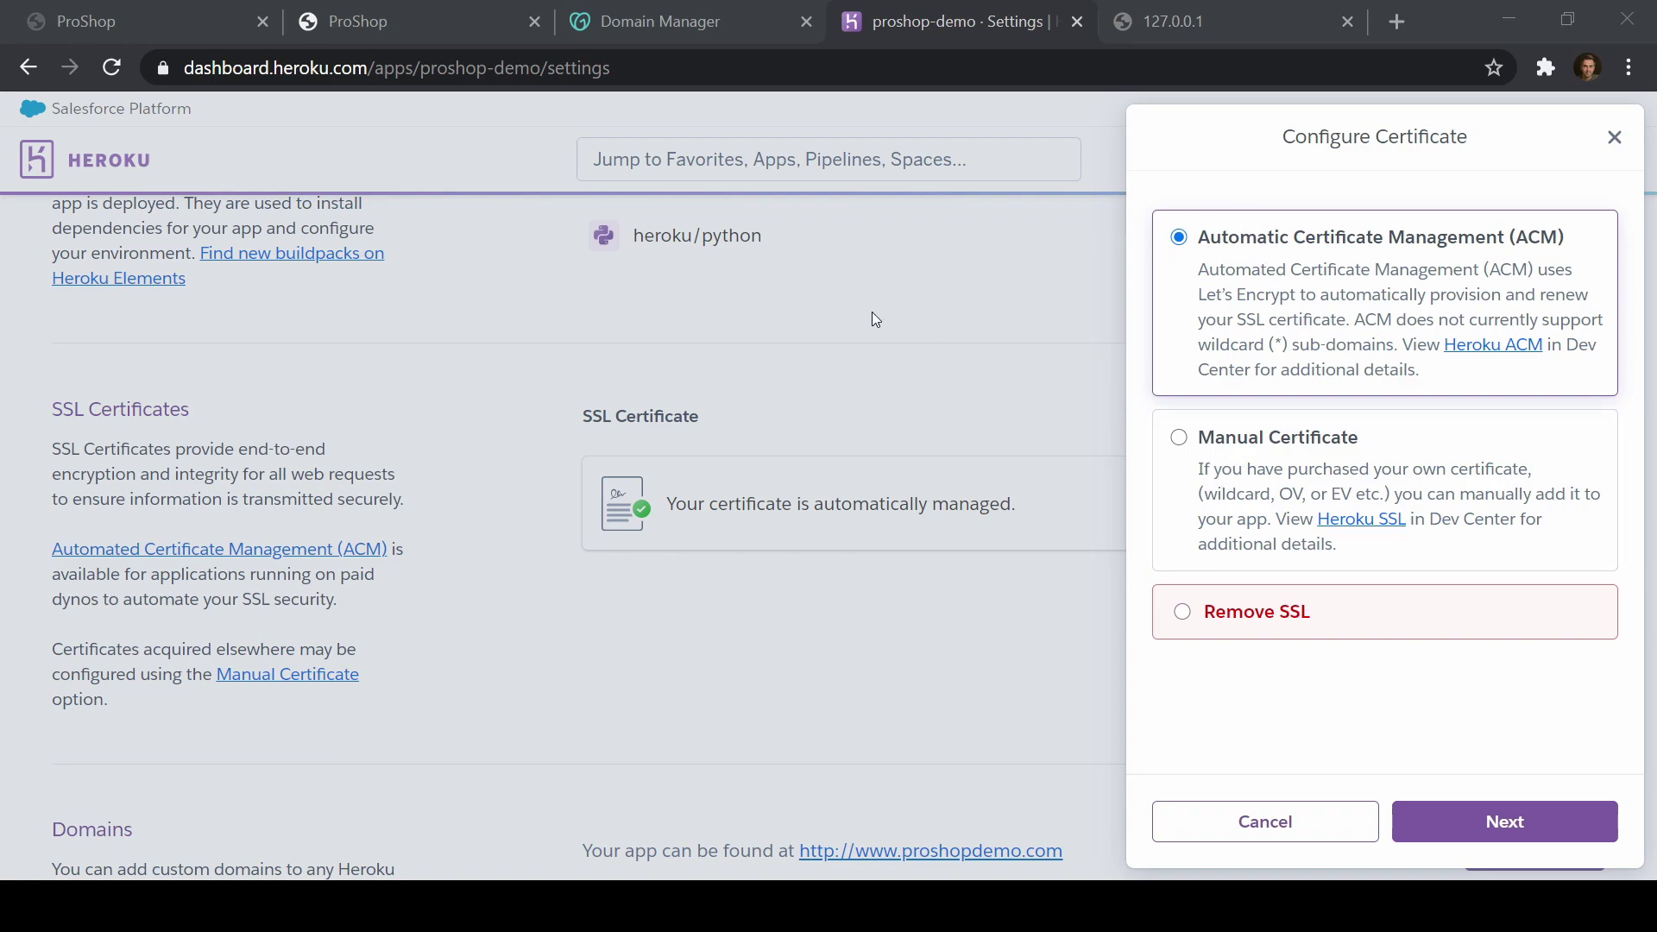
Step: Close the certificate panel and reload the proshopdemo.com tab
{"action": "left_click", "coordinate": [811, 355]}
{"action": "left_click", "coordinate": [1184, 8]}
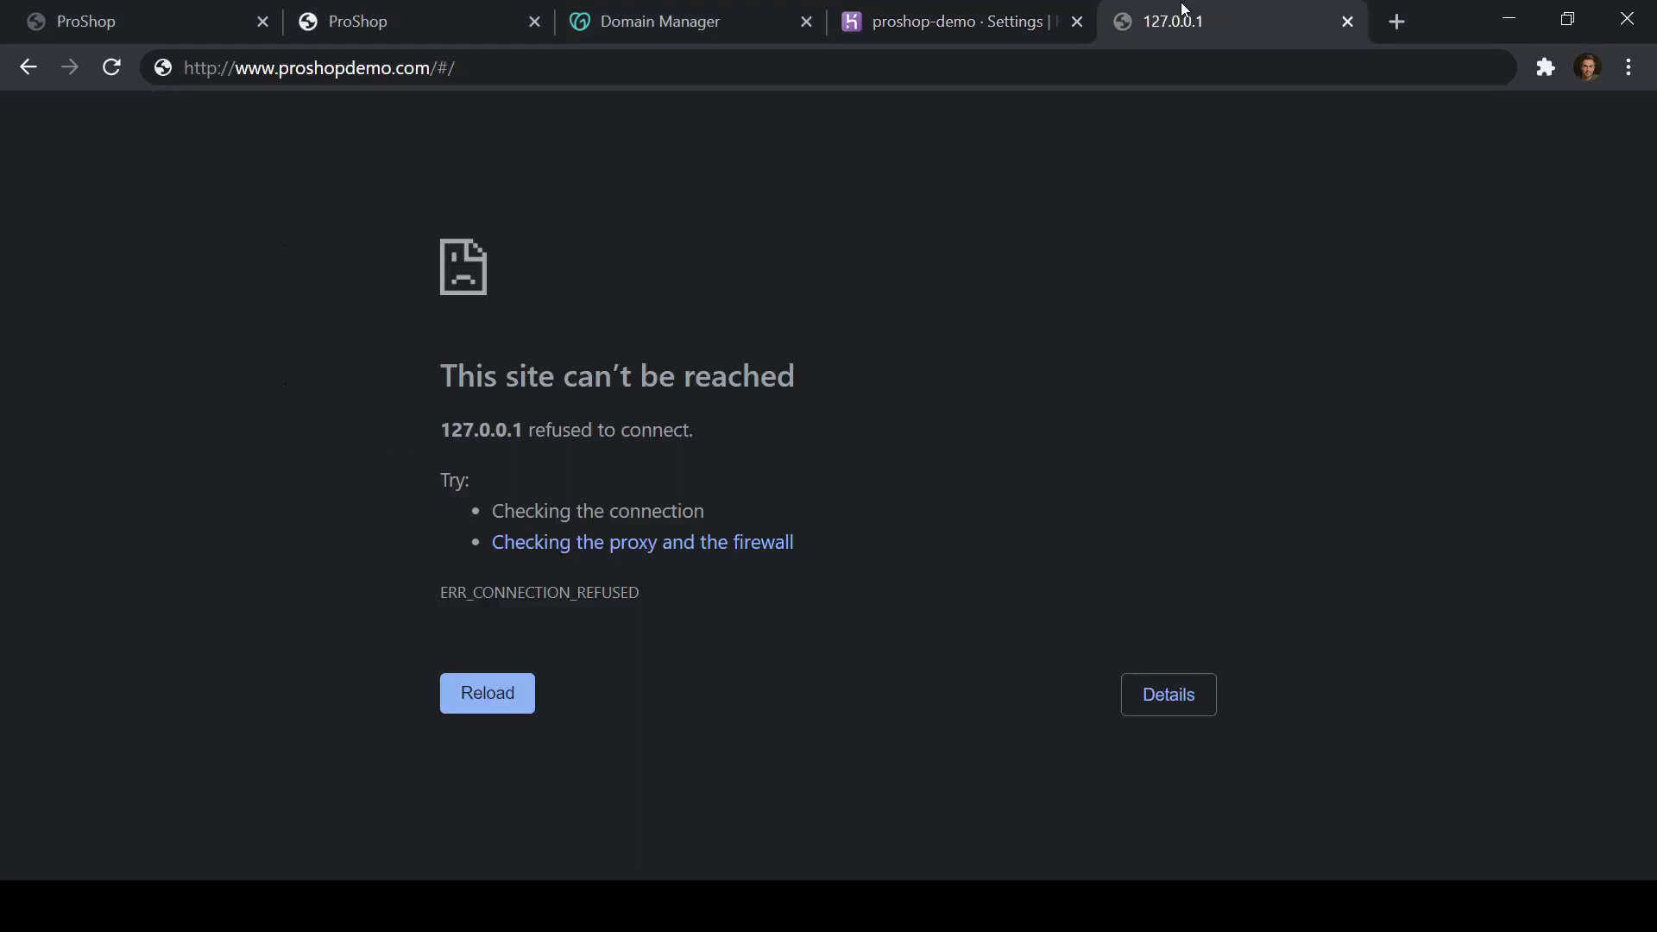
{"action": "left_click", "coordinate": [561, 70]}
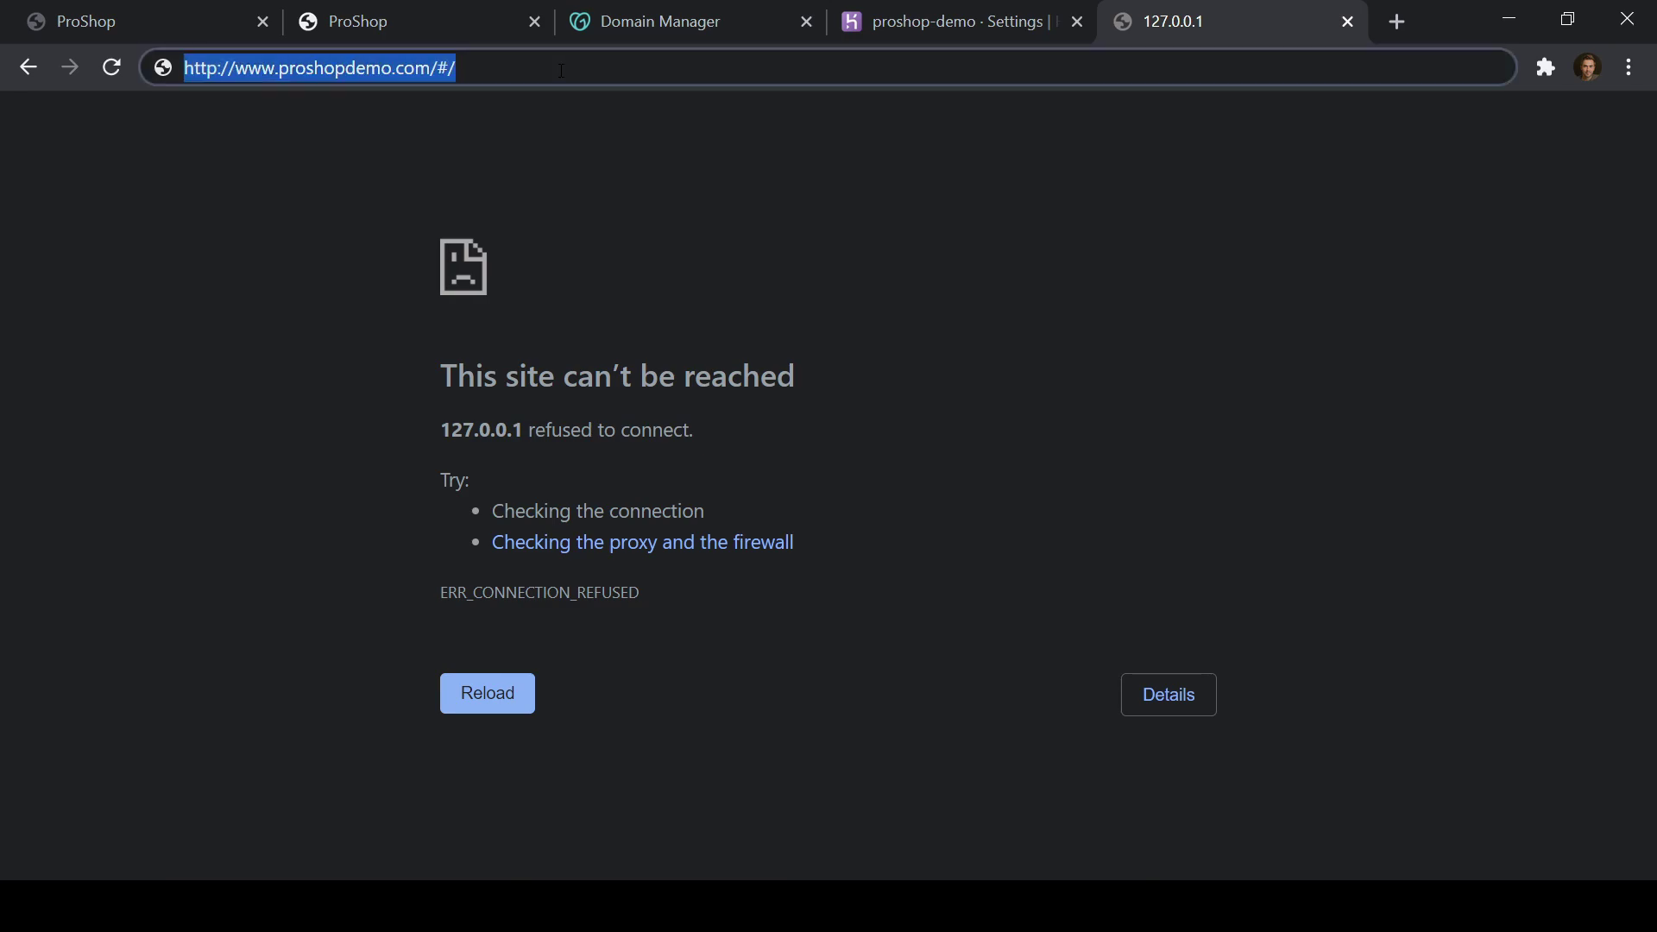
{"action": "key", "text": "Return"}
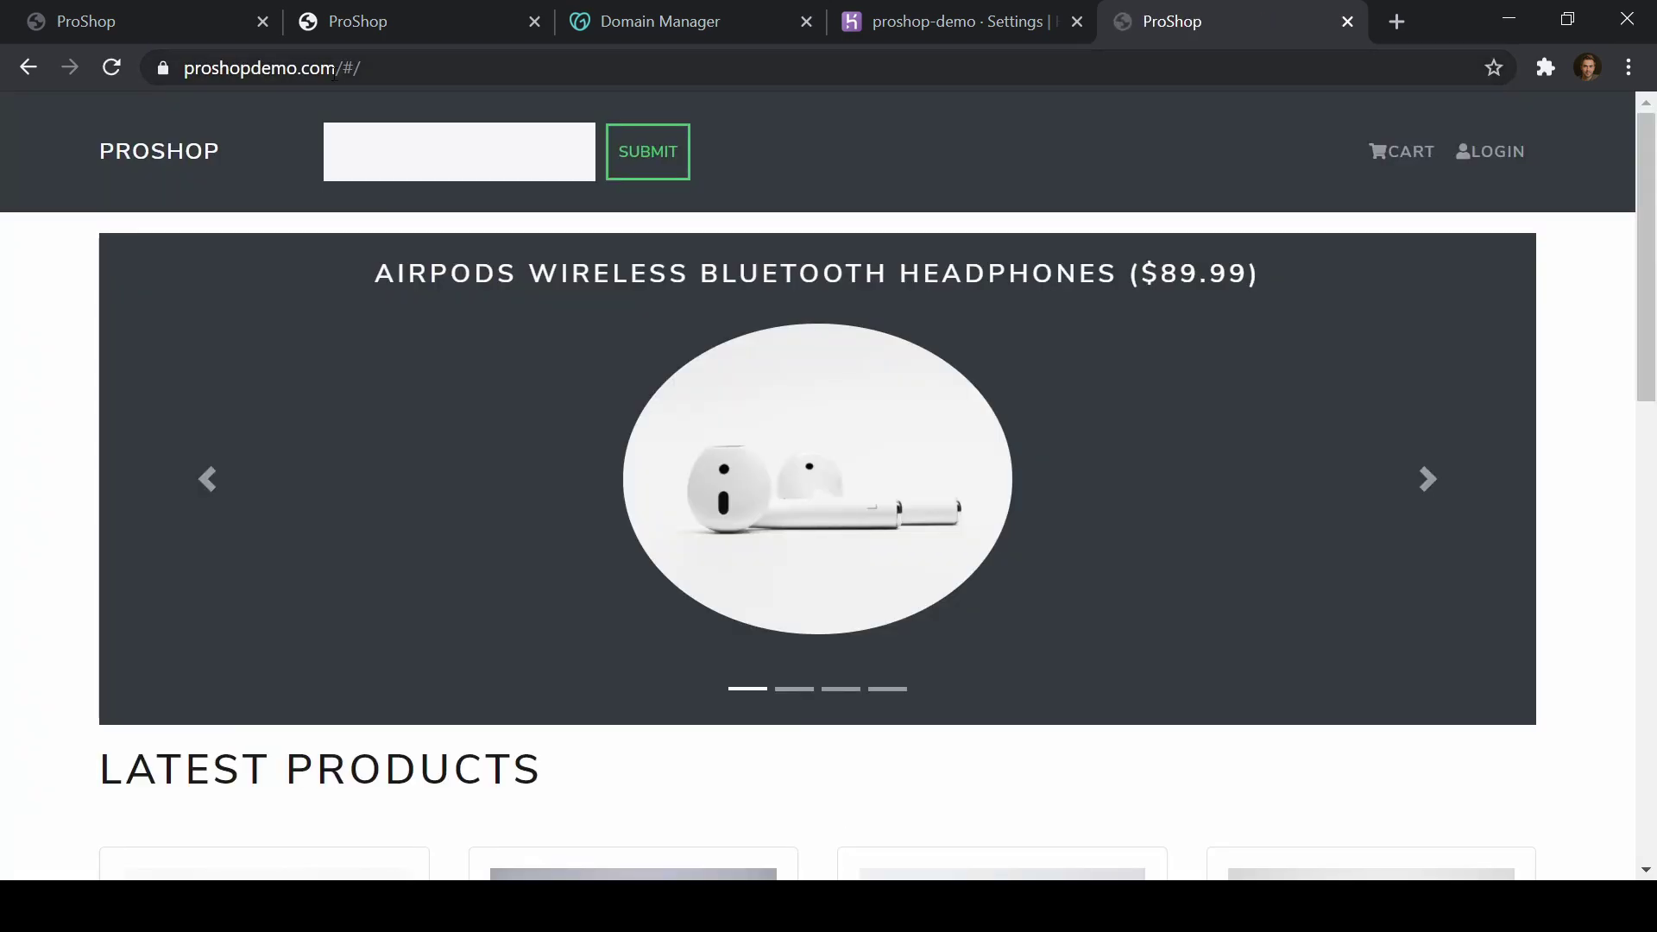
Step: Check the site's connection security and load proshopdemo.com again from the address bar
{"action": "left_click", "coordinate": [164, 69]}
{"action": "left_click", "coordinate": [440, 67]}
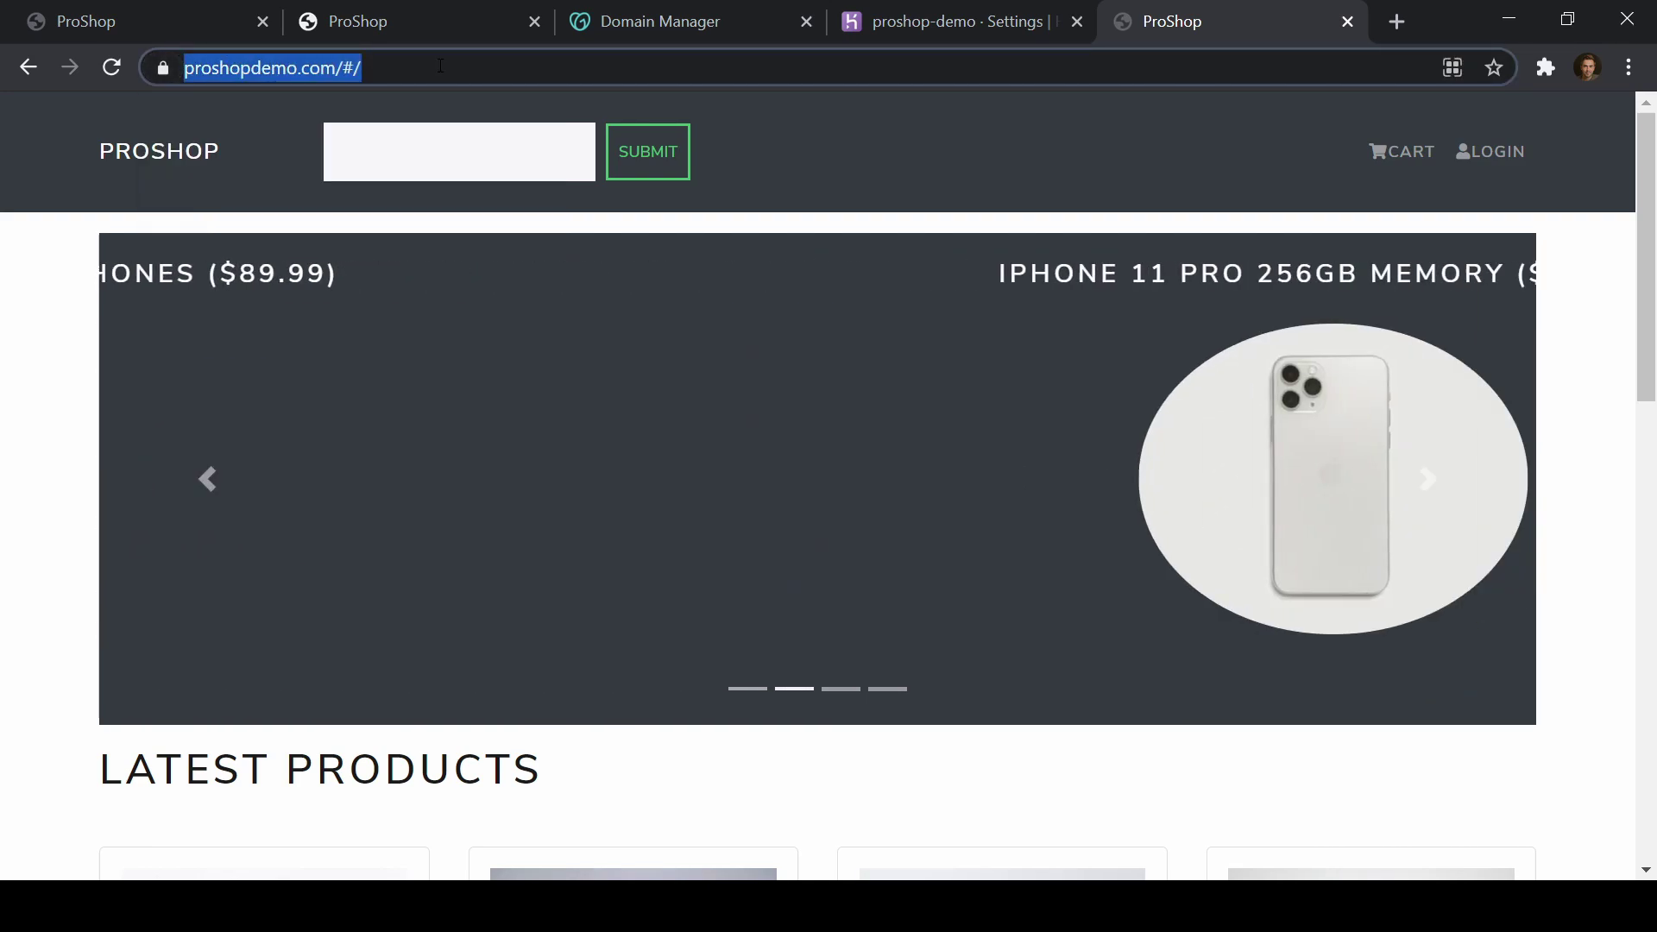
{"action": "triple_click", "coordinate": [390, 69]}
{"action": "type", "text": "bu"}
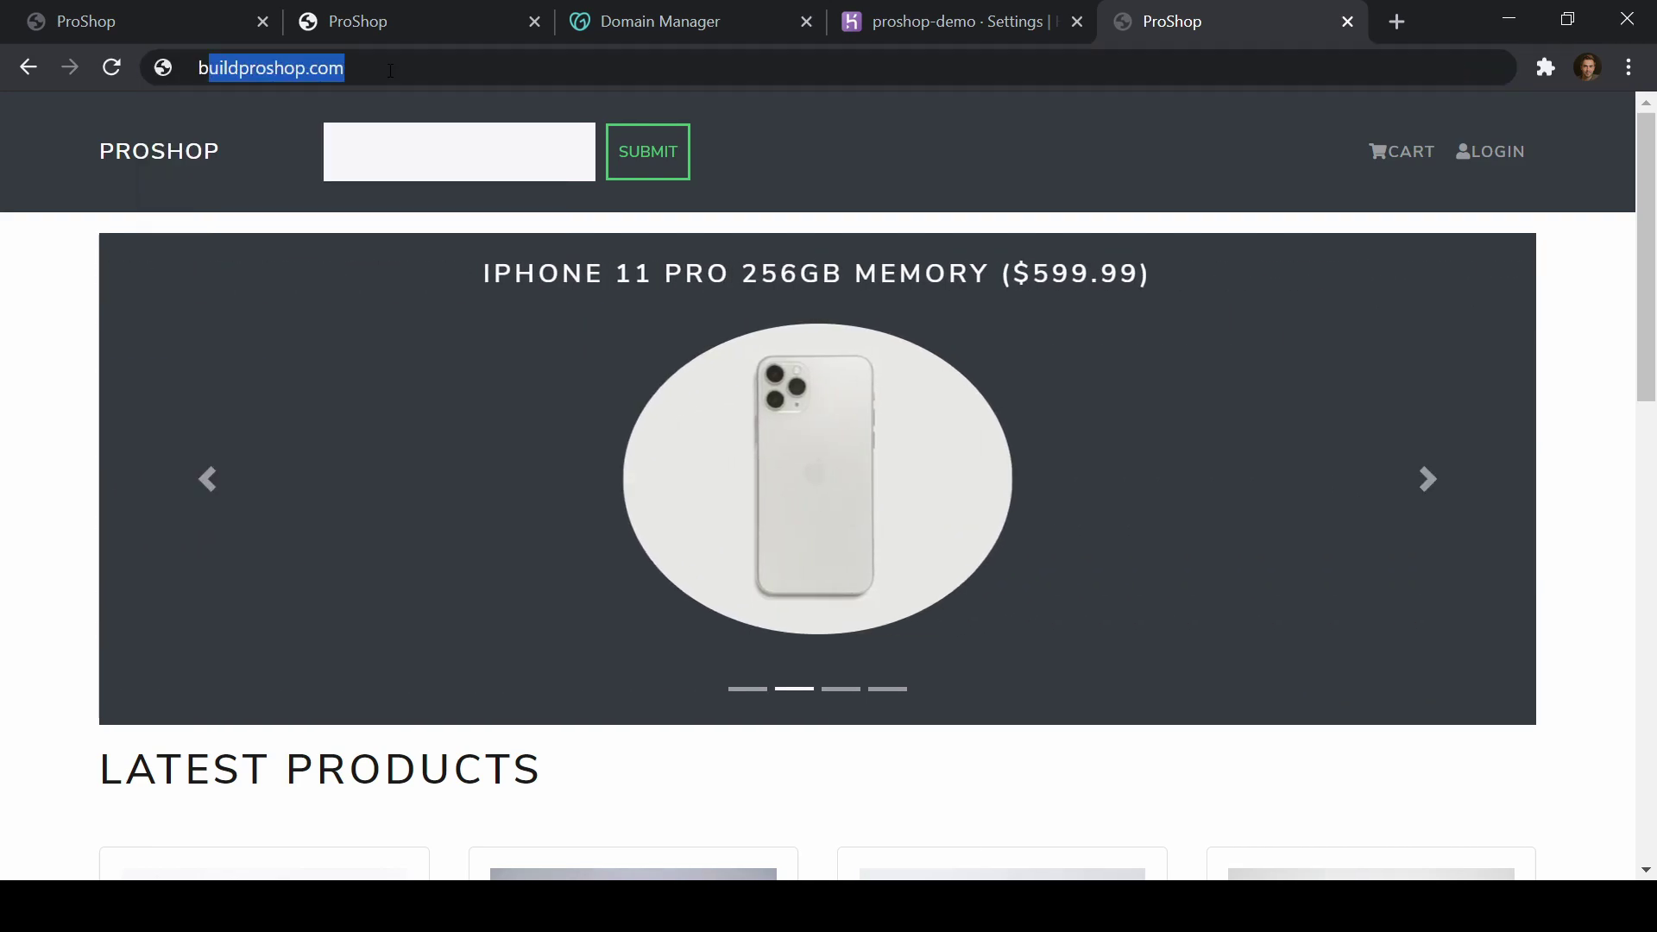
{"action": "key", "text": "BackSpace"}
{"action": "key", "text": "BackSpace"}
{"action": "key", "text": "BackSpace"}
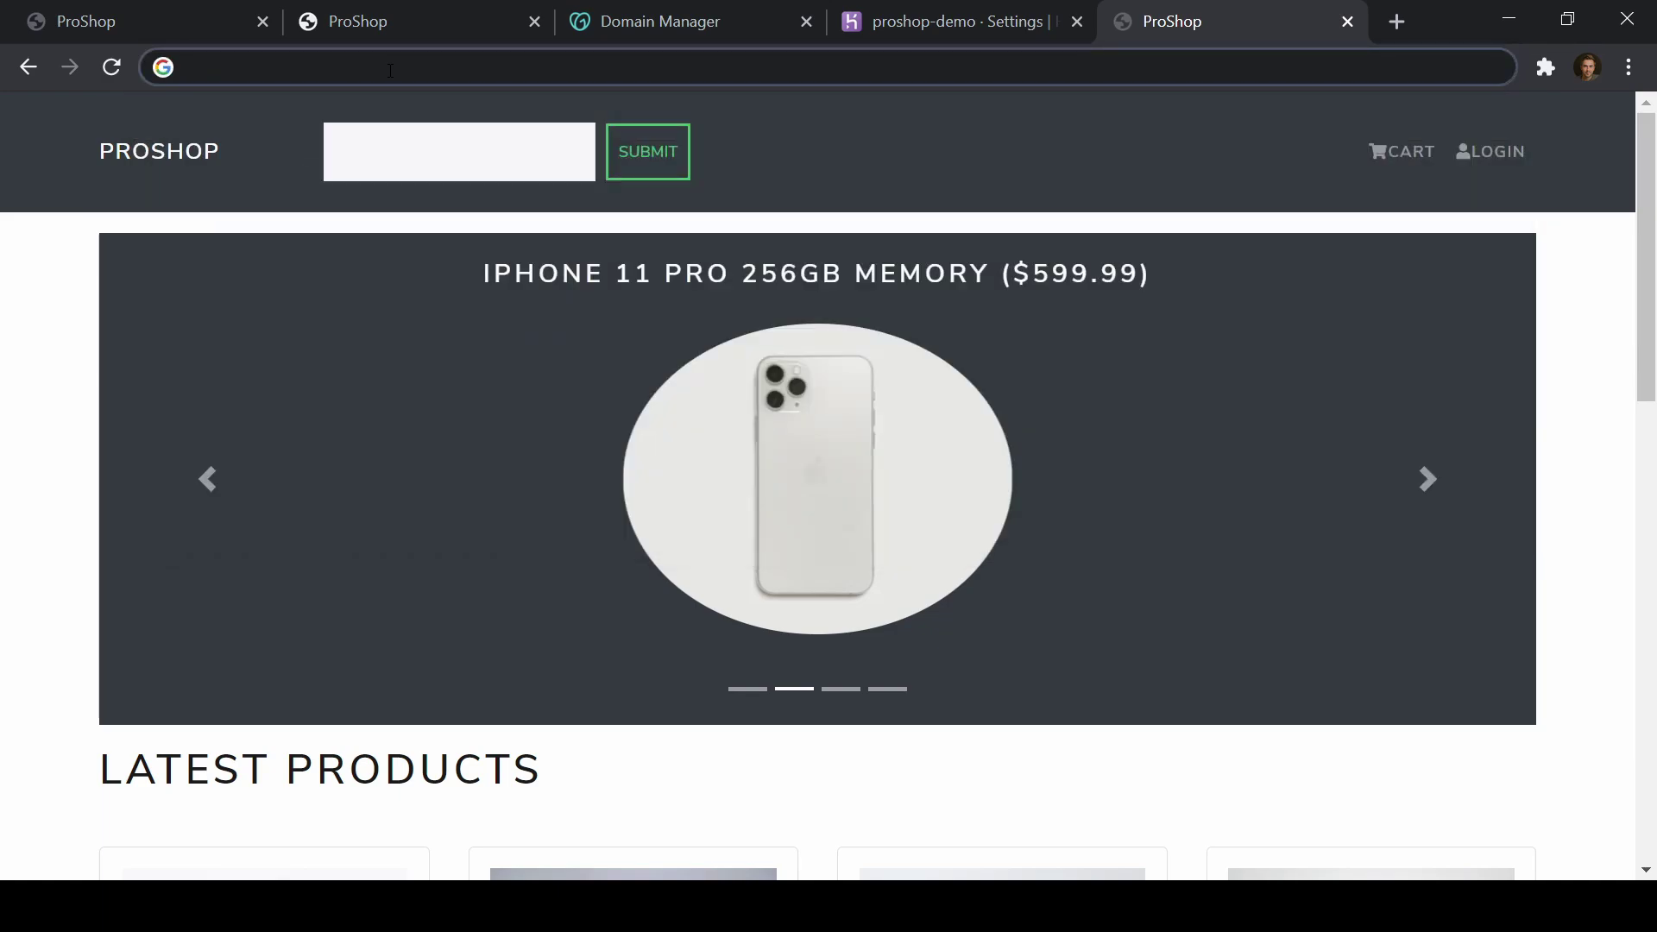
{"action": "type", "text": "pr"}
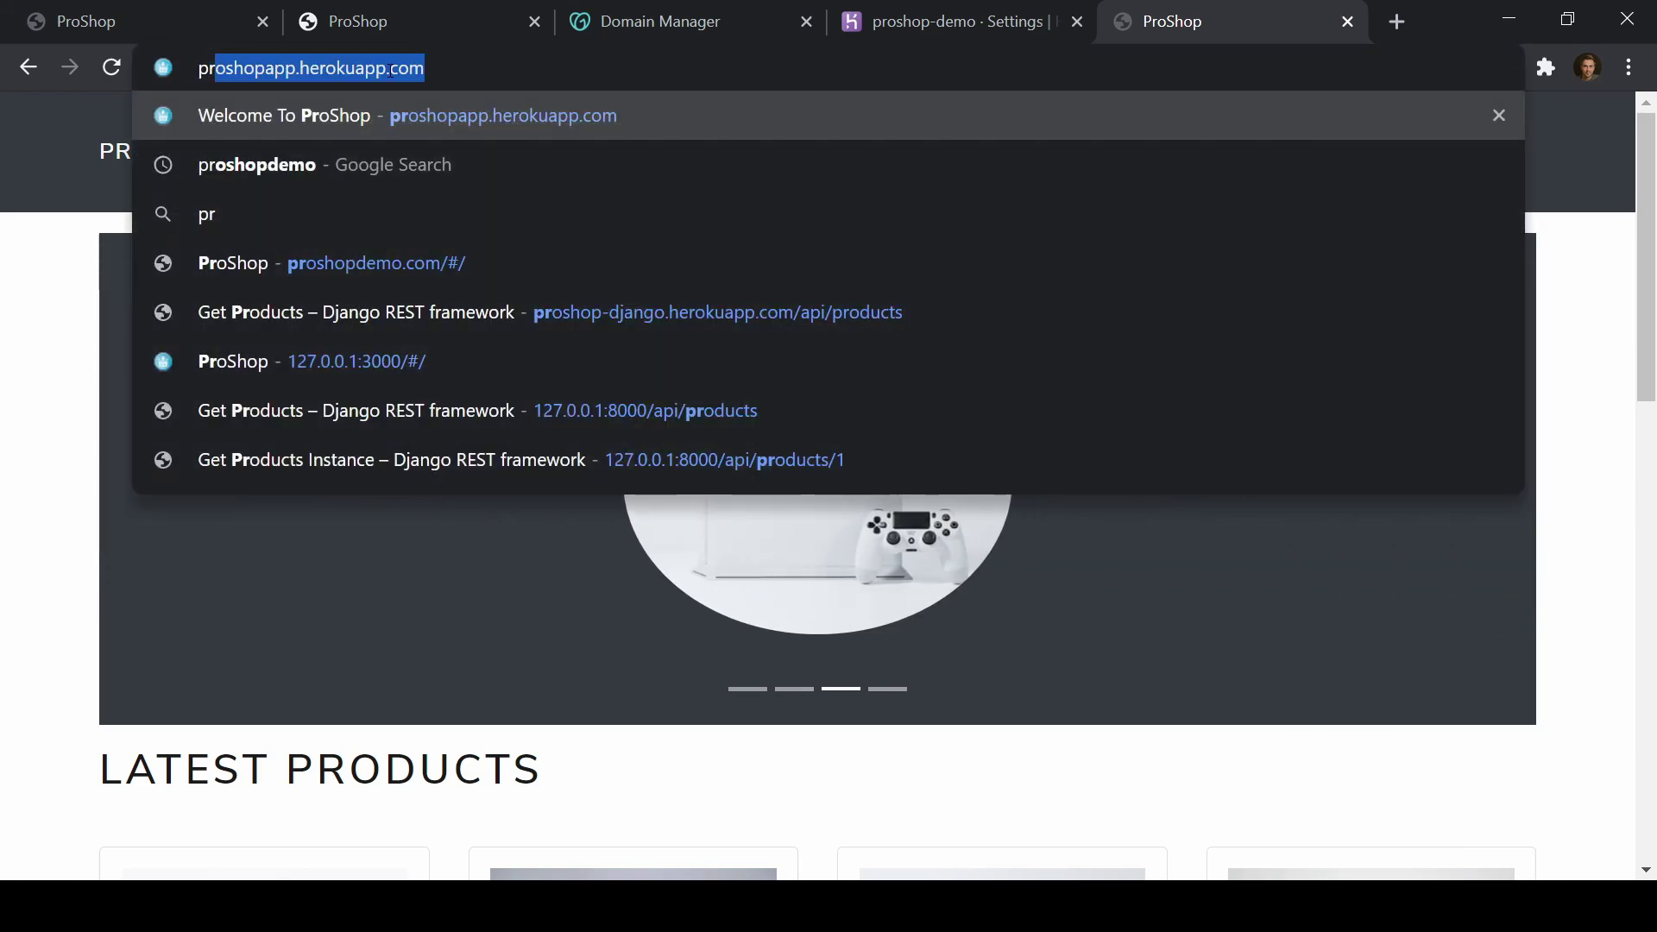
{"action": "type", "text": "oshopdem"}
{"action": "key", "text": "Return"}
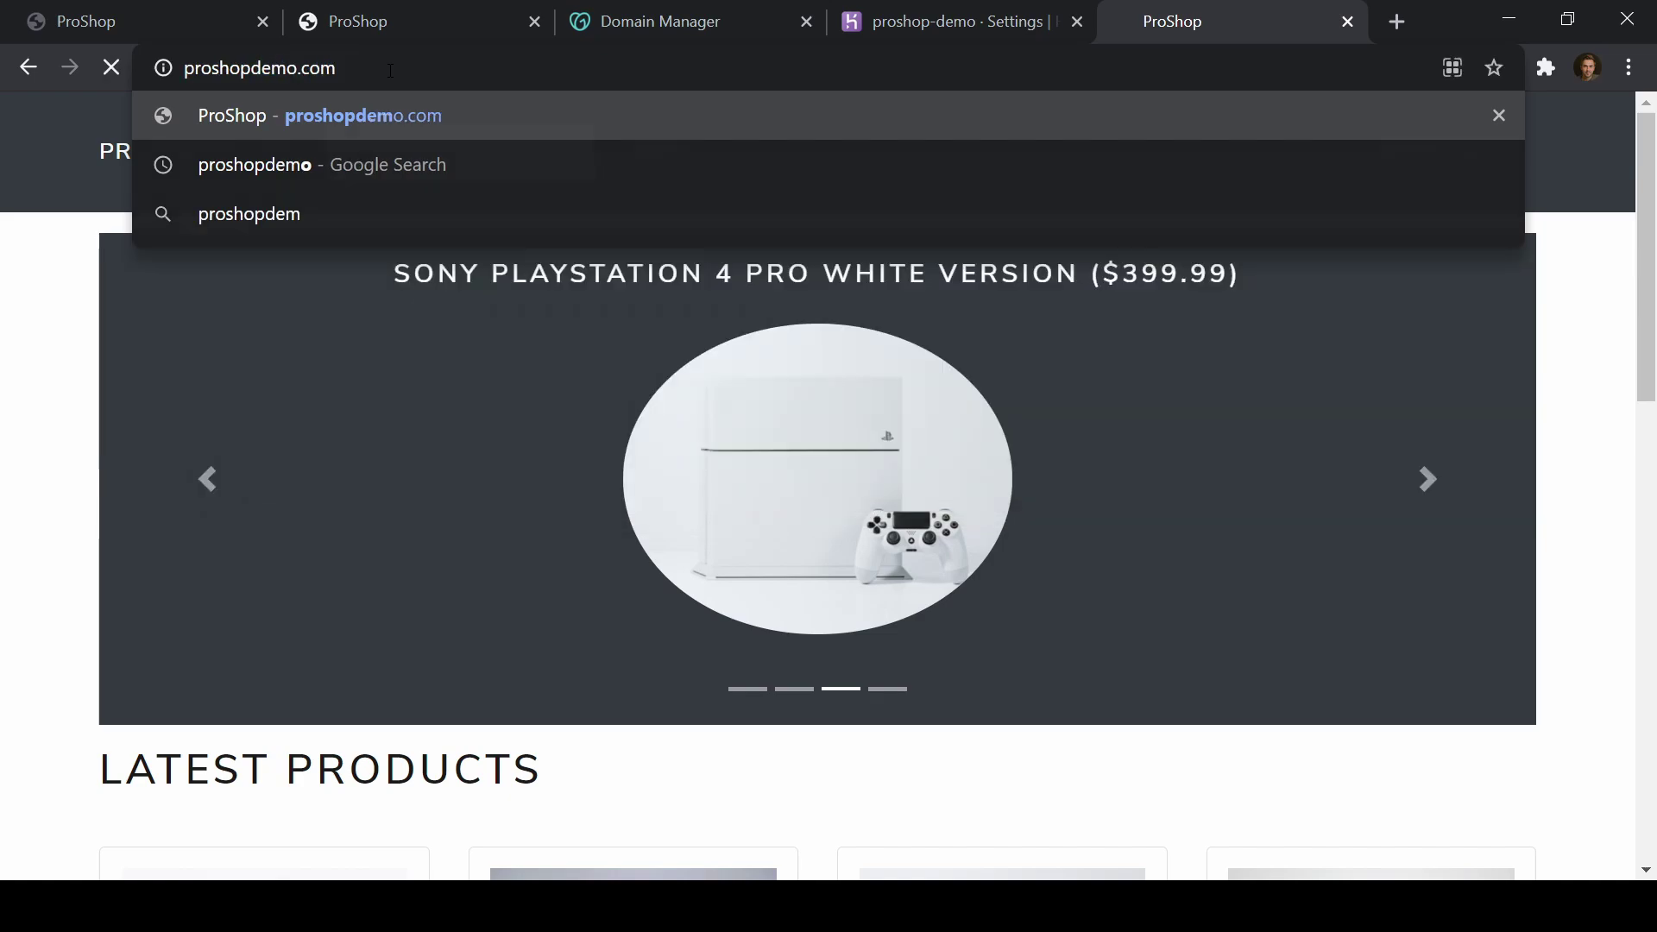
{"action": "left_click", "coordinate": [389, 71]}
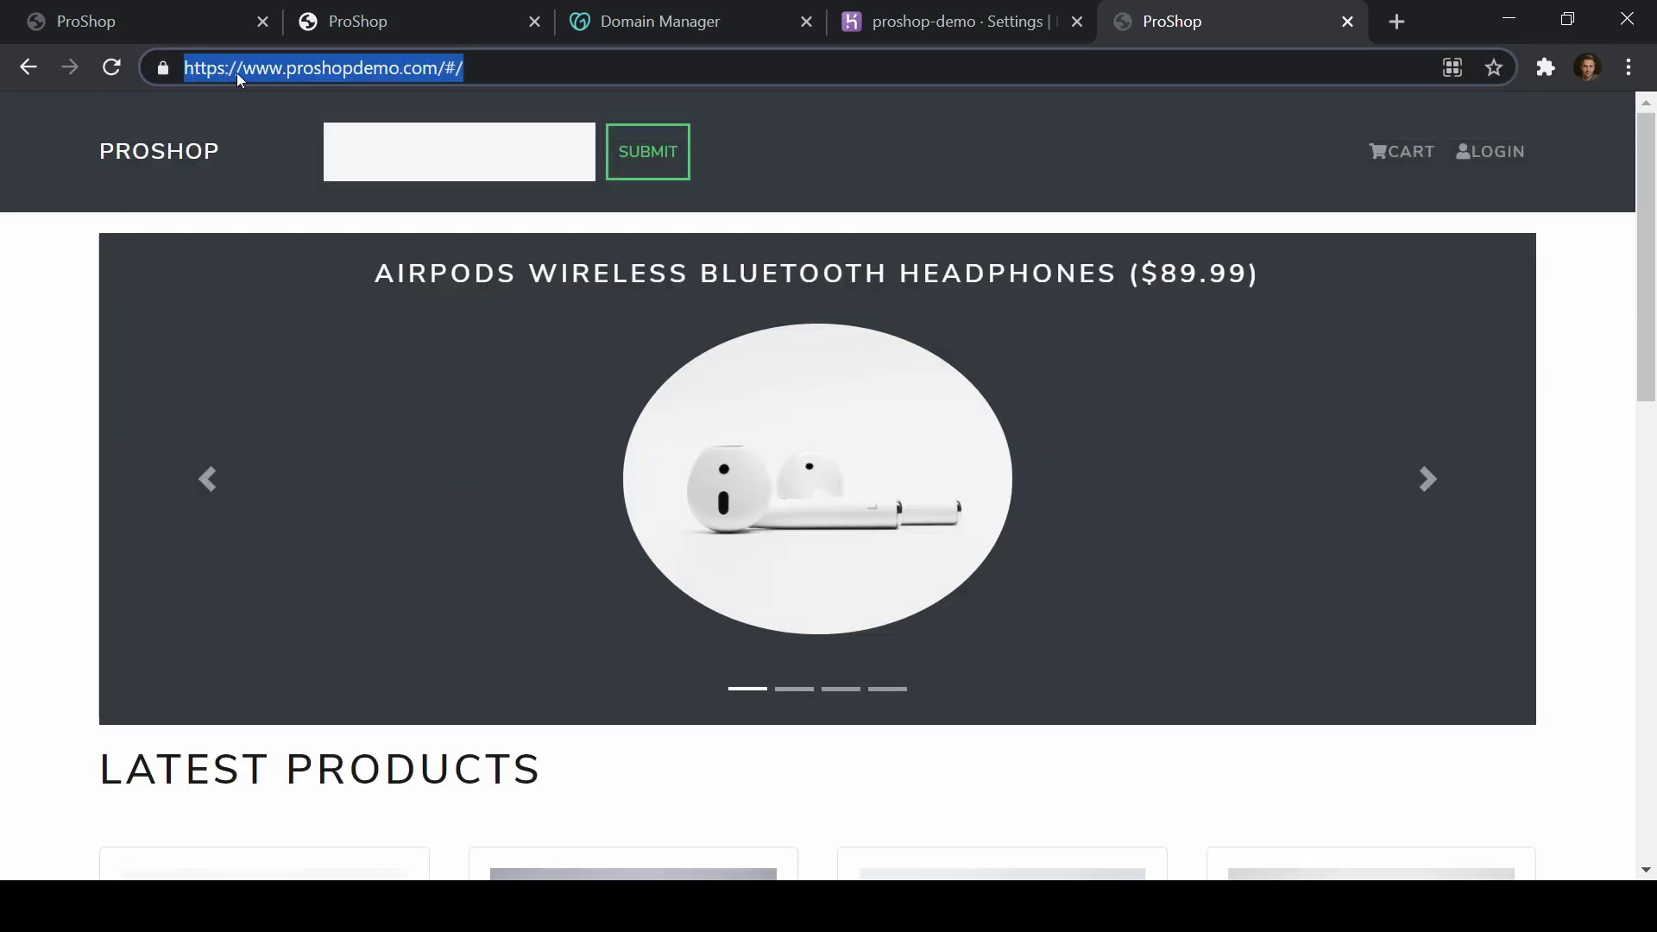
{"action": "left_click", "coordinate": [570, 76]}
{"action": "key", "text": "shift+Left"}
{"action": "key", "text": "shift+Left"}
{"action": "key", "text": "shift+Left"}
{"action": "key", "text": "shift+Left"}
{"action": "key", "text": "shift+Left"}
{"action": "key", "text": "shift+Left"}
{"action": "key", "text": "shift+Left"}
{"action": "key", "text": "shift+Left"}
{"action": "key", "text": "shift+Left"}
{"action": "key", "text": "shift+Left"}
{"action": "key", "text": "shift+Left"}
{"action": "key", "text": "shift+Left"}
{"action": "key", "text": "shift+Left"}
{"action": "key", "text": "shift+Left"}
{"action": "key", "text": "shift+Left"}
{"action": "key", "text": "shift+Left"}
{"action": "key", "text": "shift+Left"}
{"action": "key", "text": "shift+Left"}
{"action": "key", "text": "shift+Left"}
{"action": "key", "text": "shift+Left"}
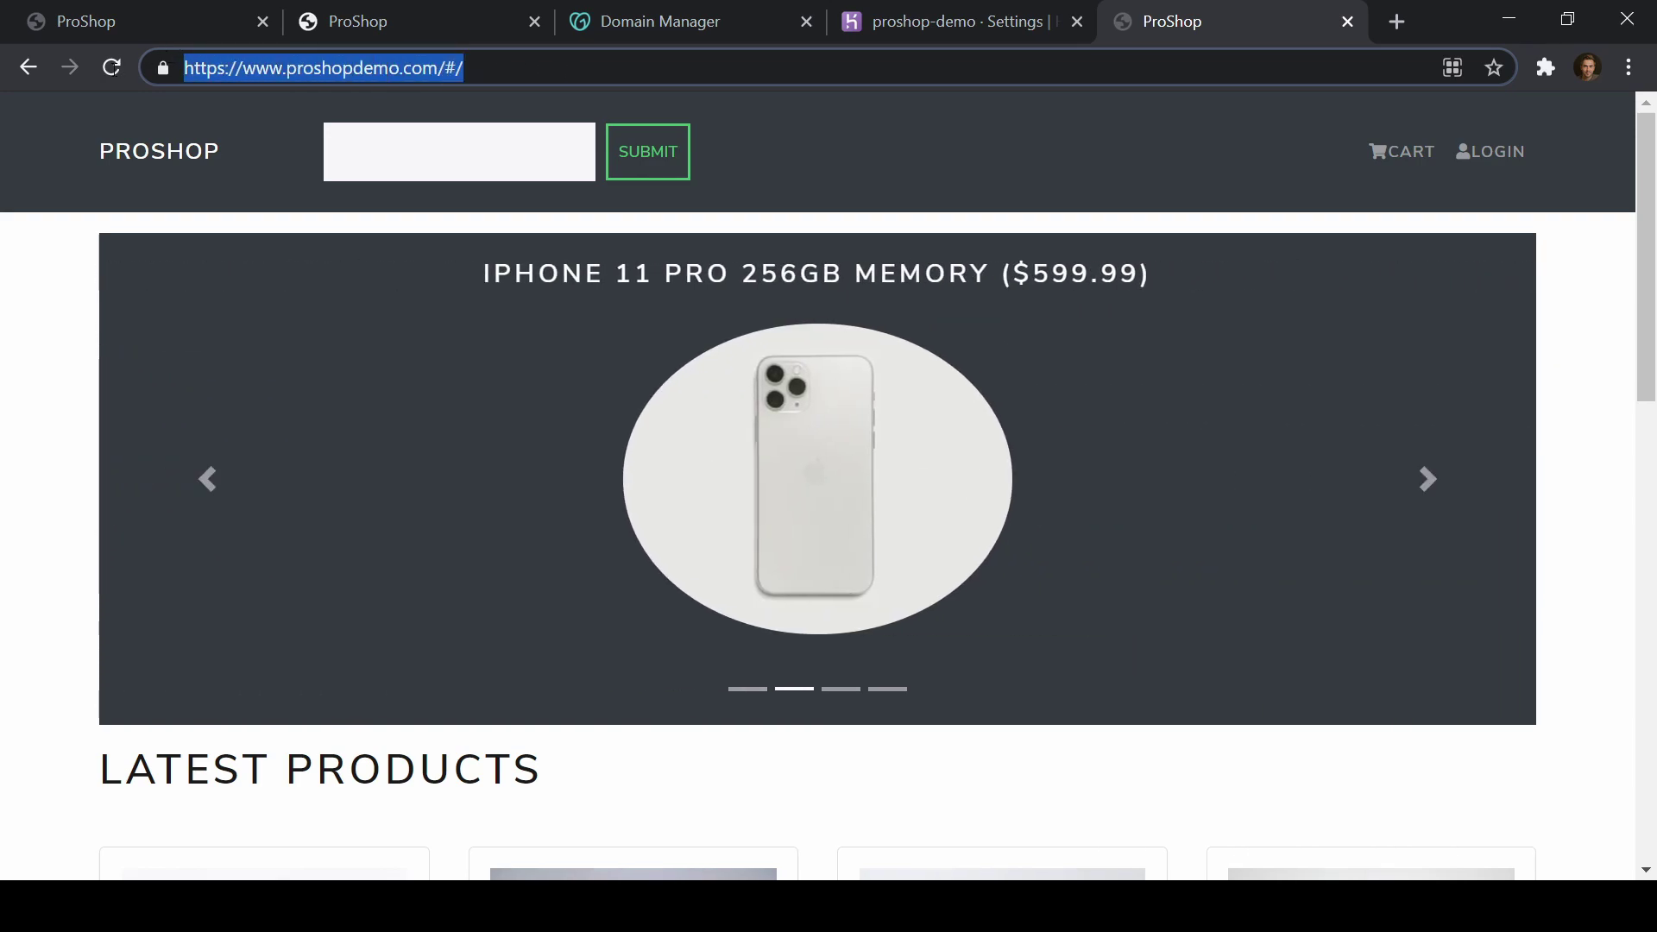
{"action": "left_click", "coordinate": [571, 93]}
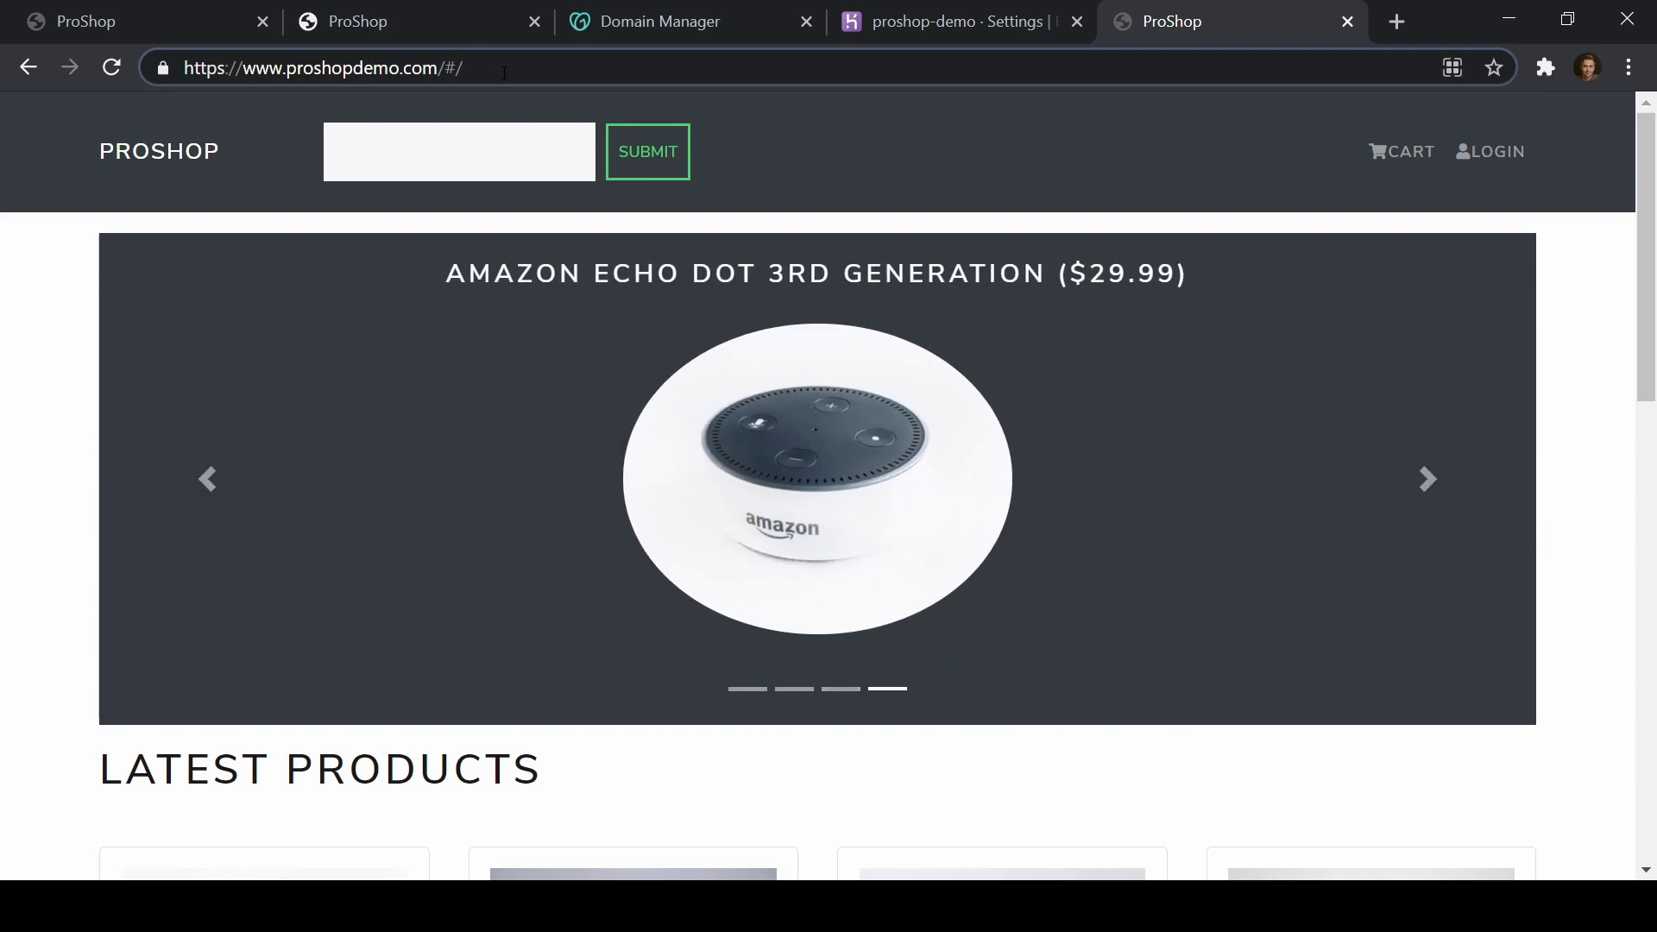
{"action": "left_click_drag", "start_coordinate": [476, 65], "coordinate": [172, 77]}
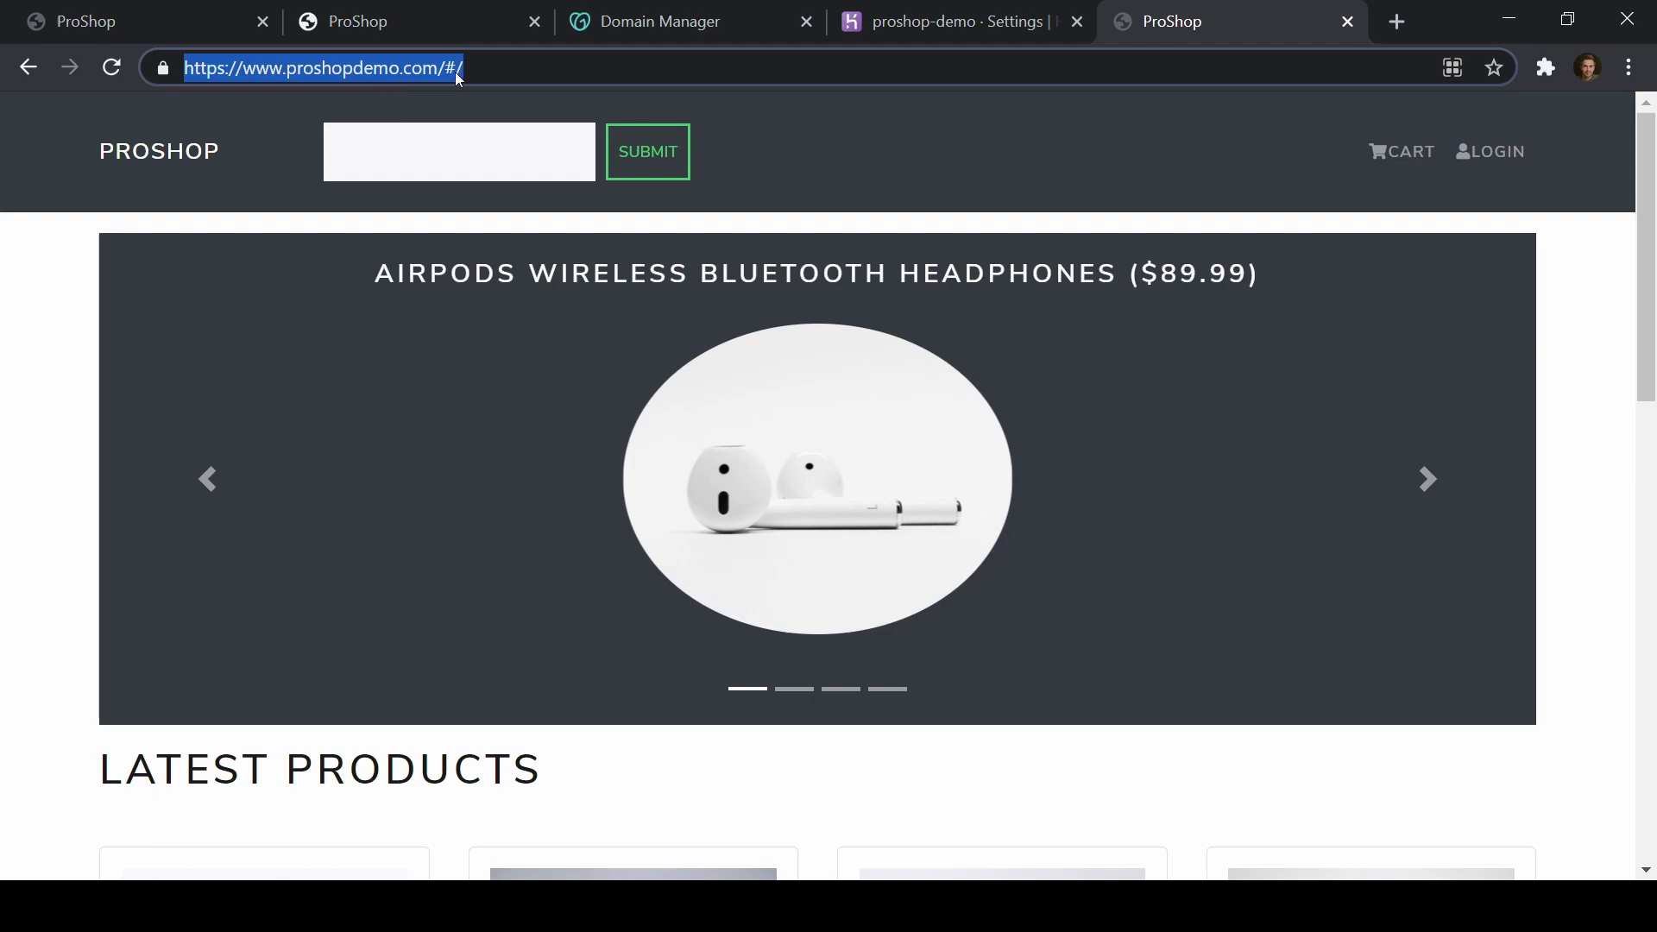
{"action": "left_click", "coordinate": [219, 72]}
{"action": "key", "text": "BackSpace"}
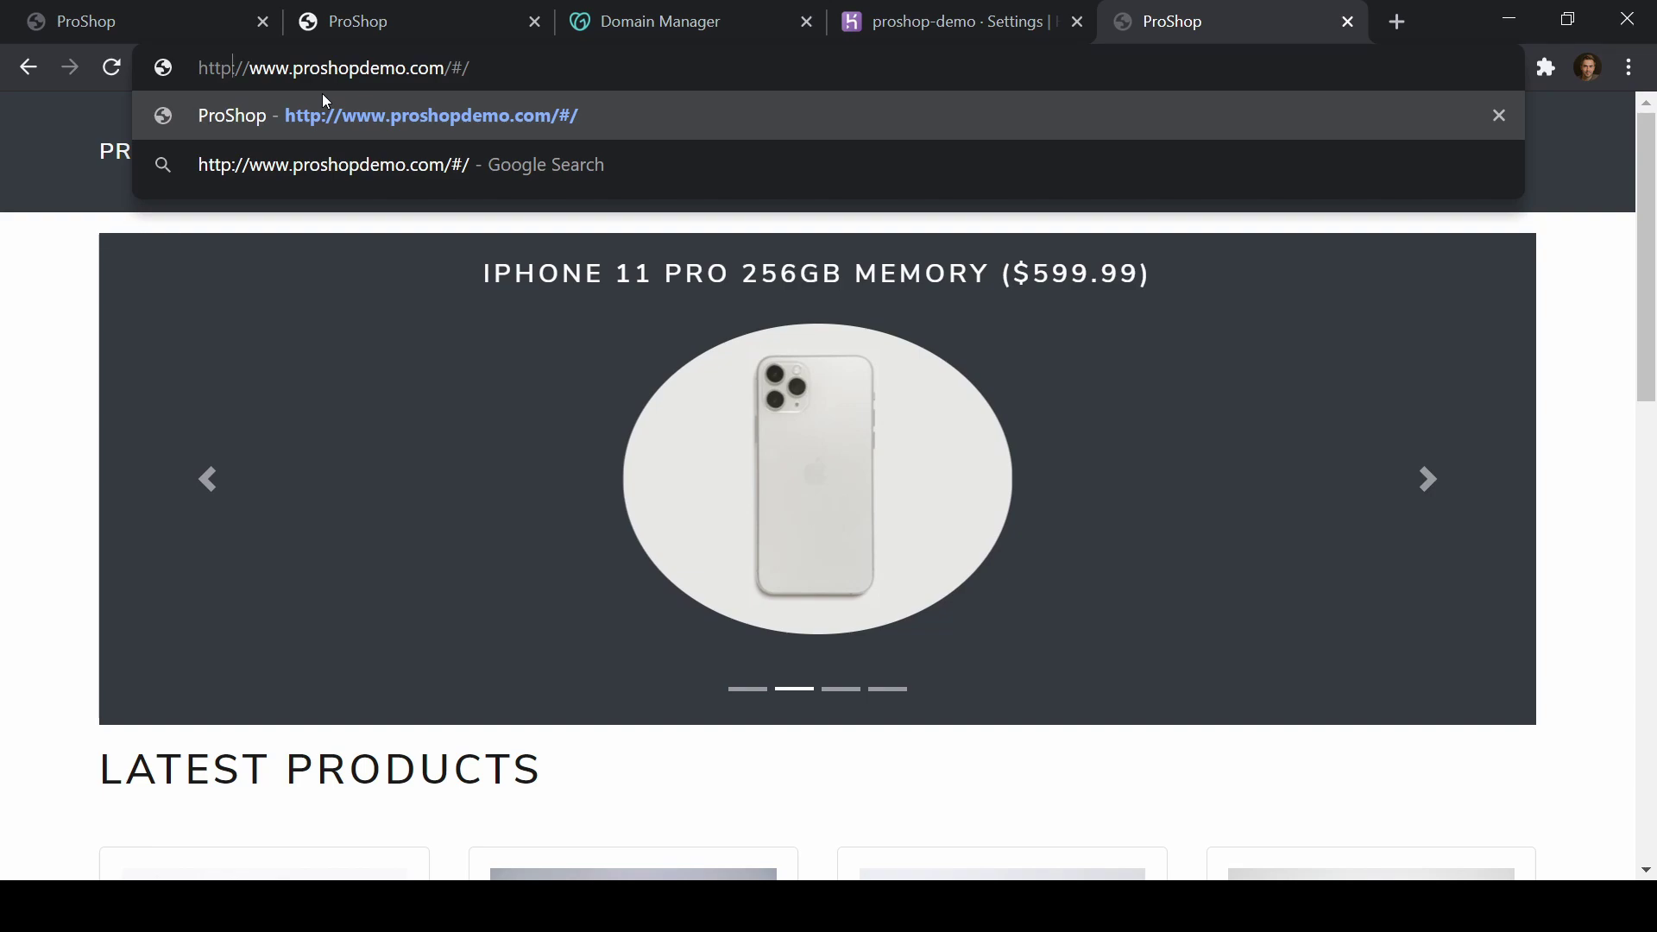
{"action": "type", "text": "s"}
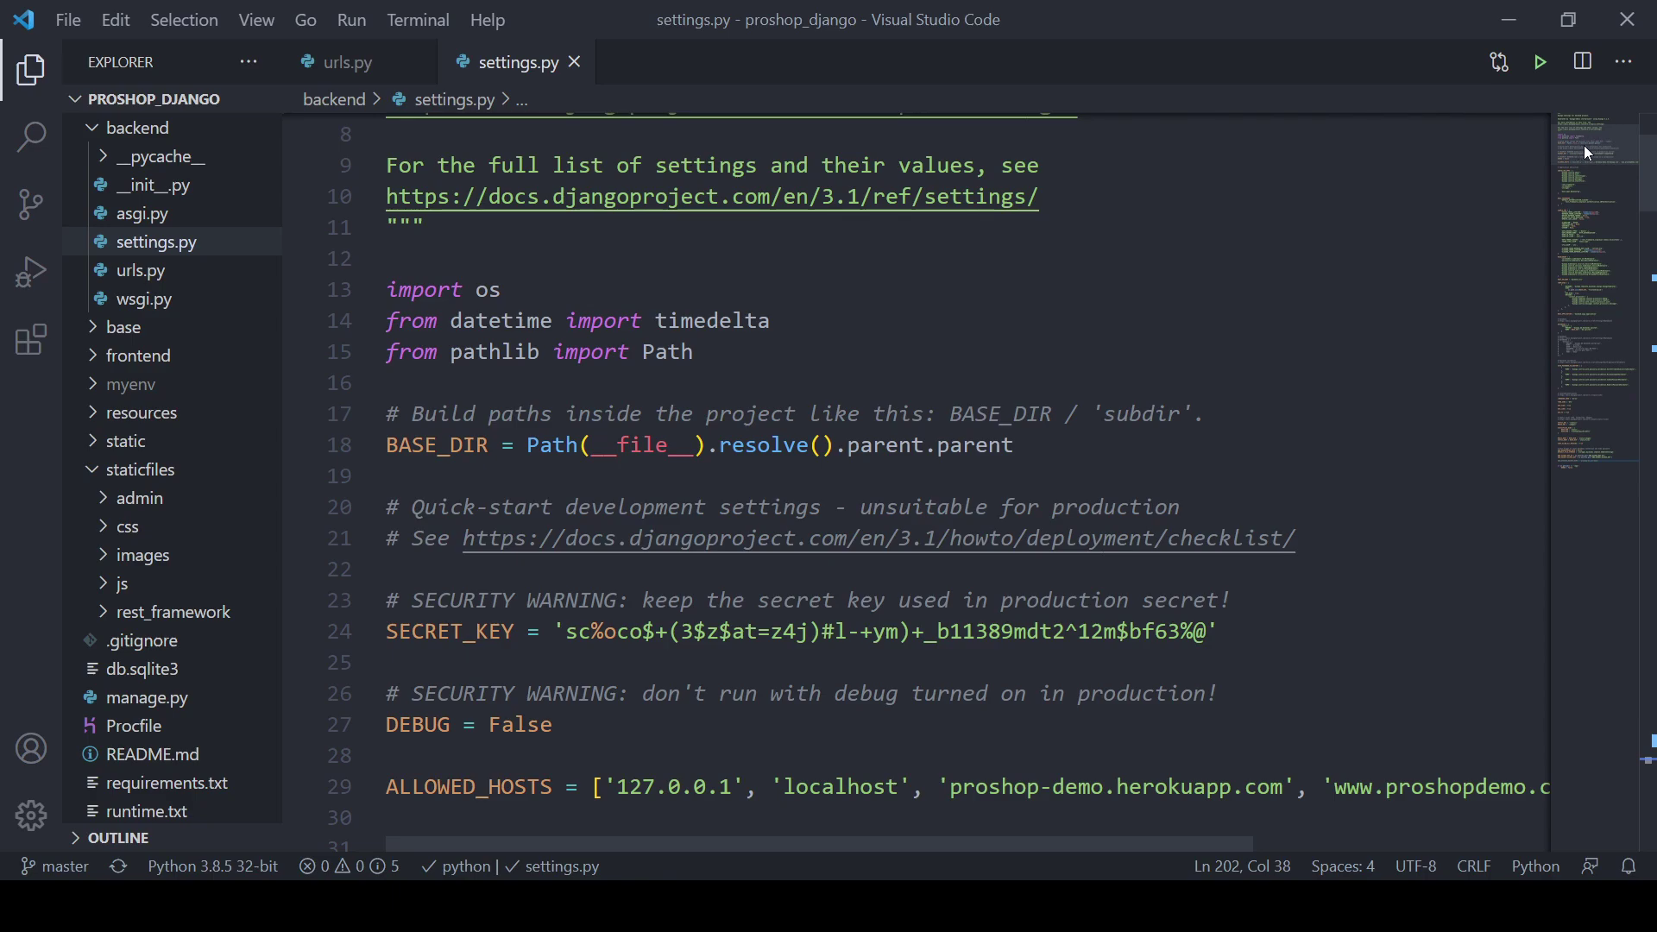
Step: Paste SECURE_PROXY_SSL_HEADER and SECURE_SSL_REDIRECT = True into the os.getcwd() == '/app' block
{"action": "left_click_drag", "start_coordinate": [1592, 145], "coordinate": [1588, 464]}
{"action": "left_click_drag", "start_coordinate": [703, 540], "coordinate": [344, 478]}
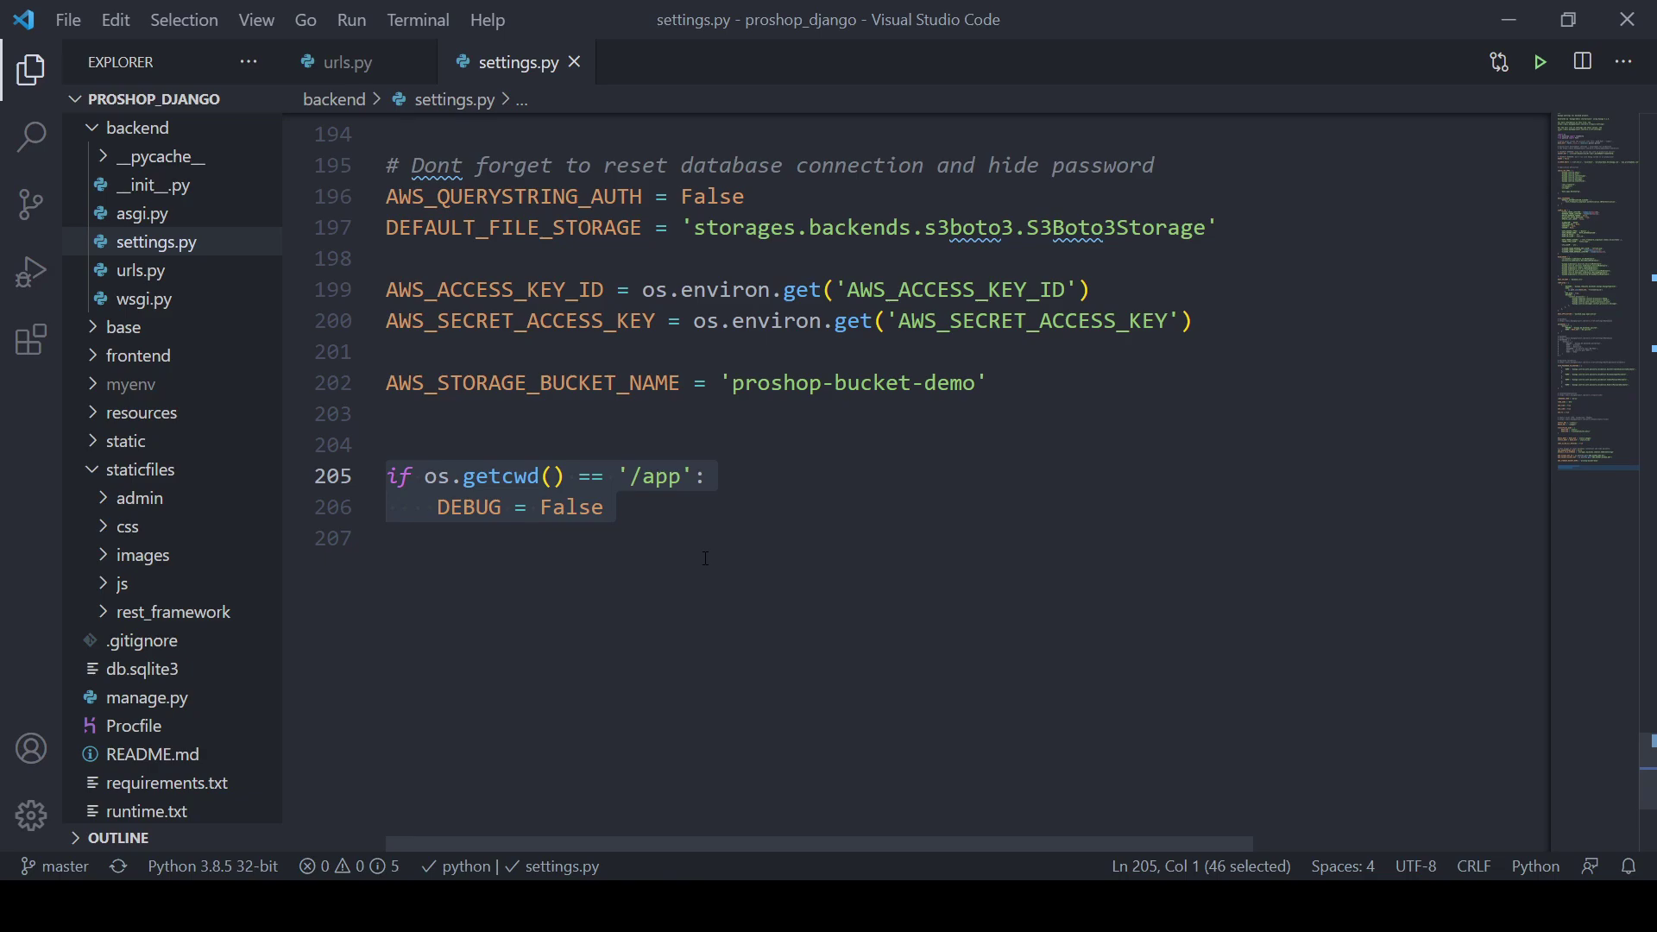
{"action": "left_click", "coordinate": [470, 527]}
{"action": "left_click_drag", "start_coordinate": [425, 508], "coordinate": [608, 509]}
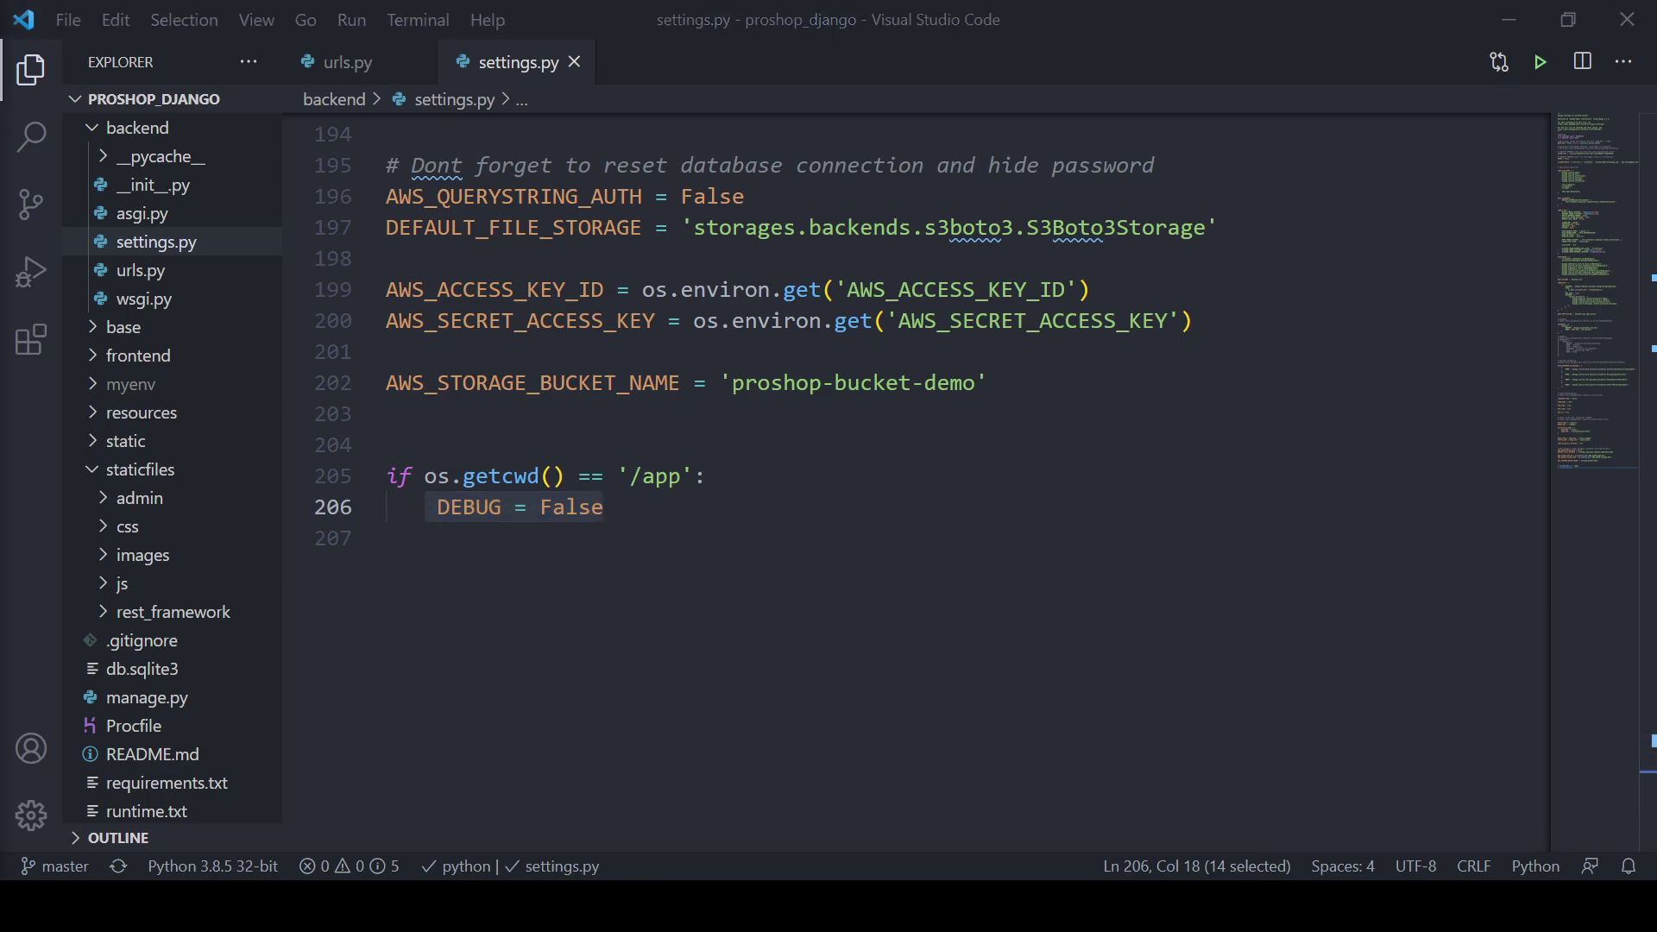
{"action": "left_click", "coordinate": [705, 477]}
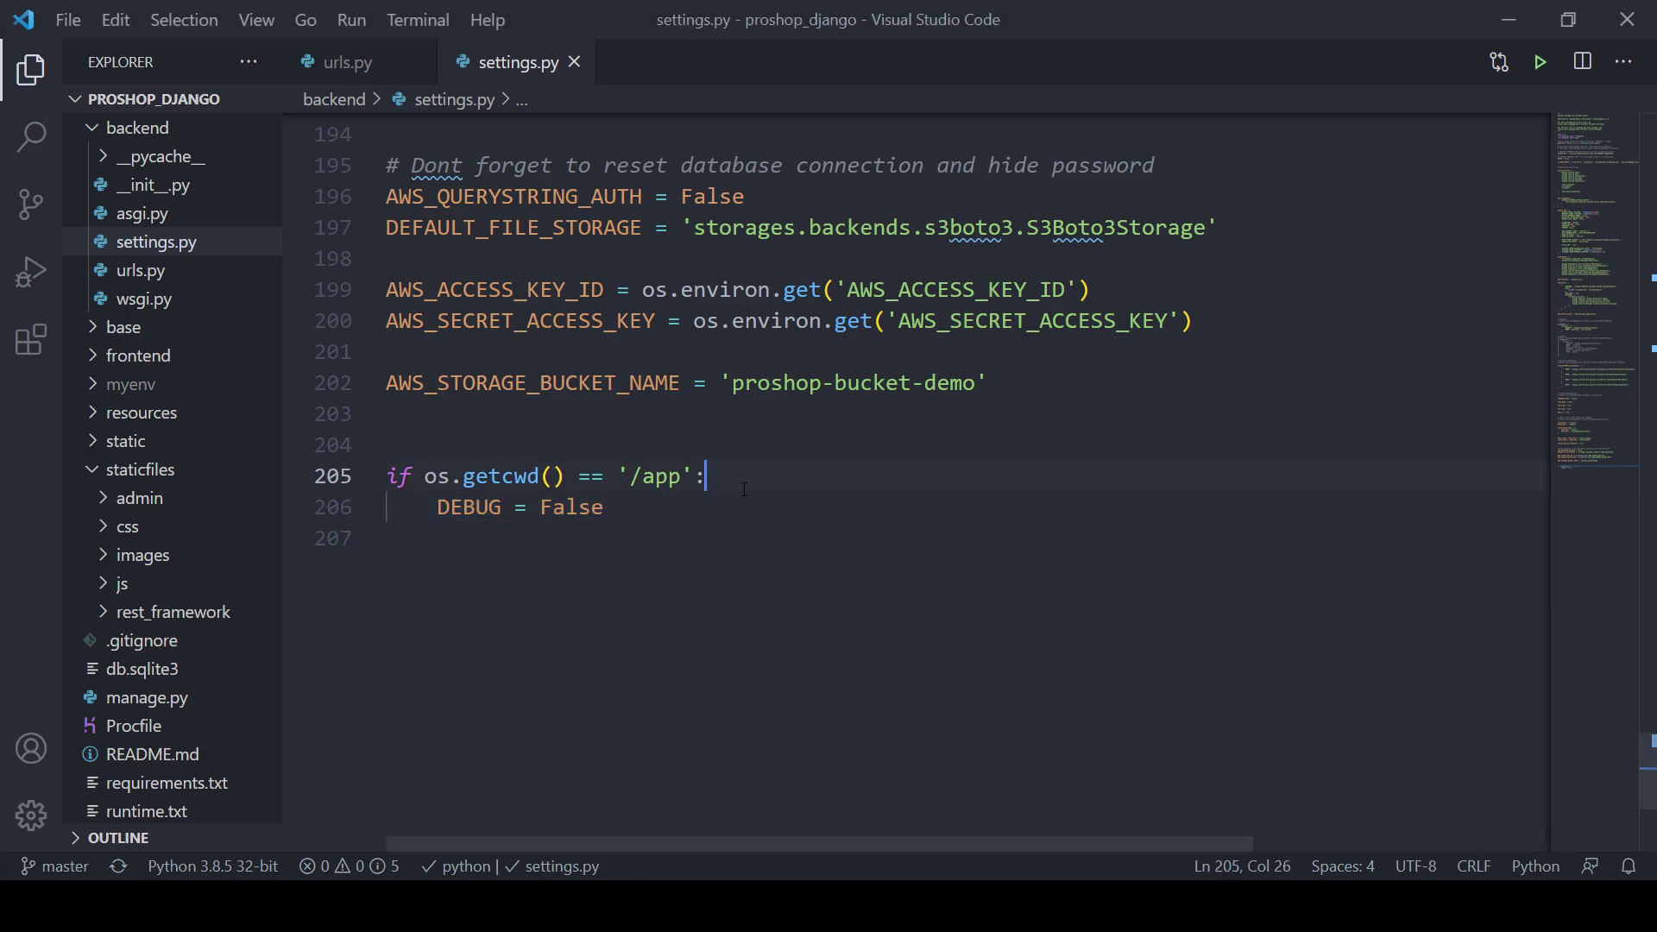
{"action": "type", "text": "SECURE_PROXY_SSL_HEADER = ('HTTP_X_FORWARDED_PROTO', 'https')"}
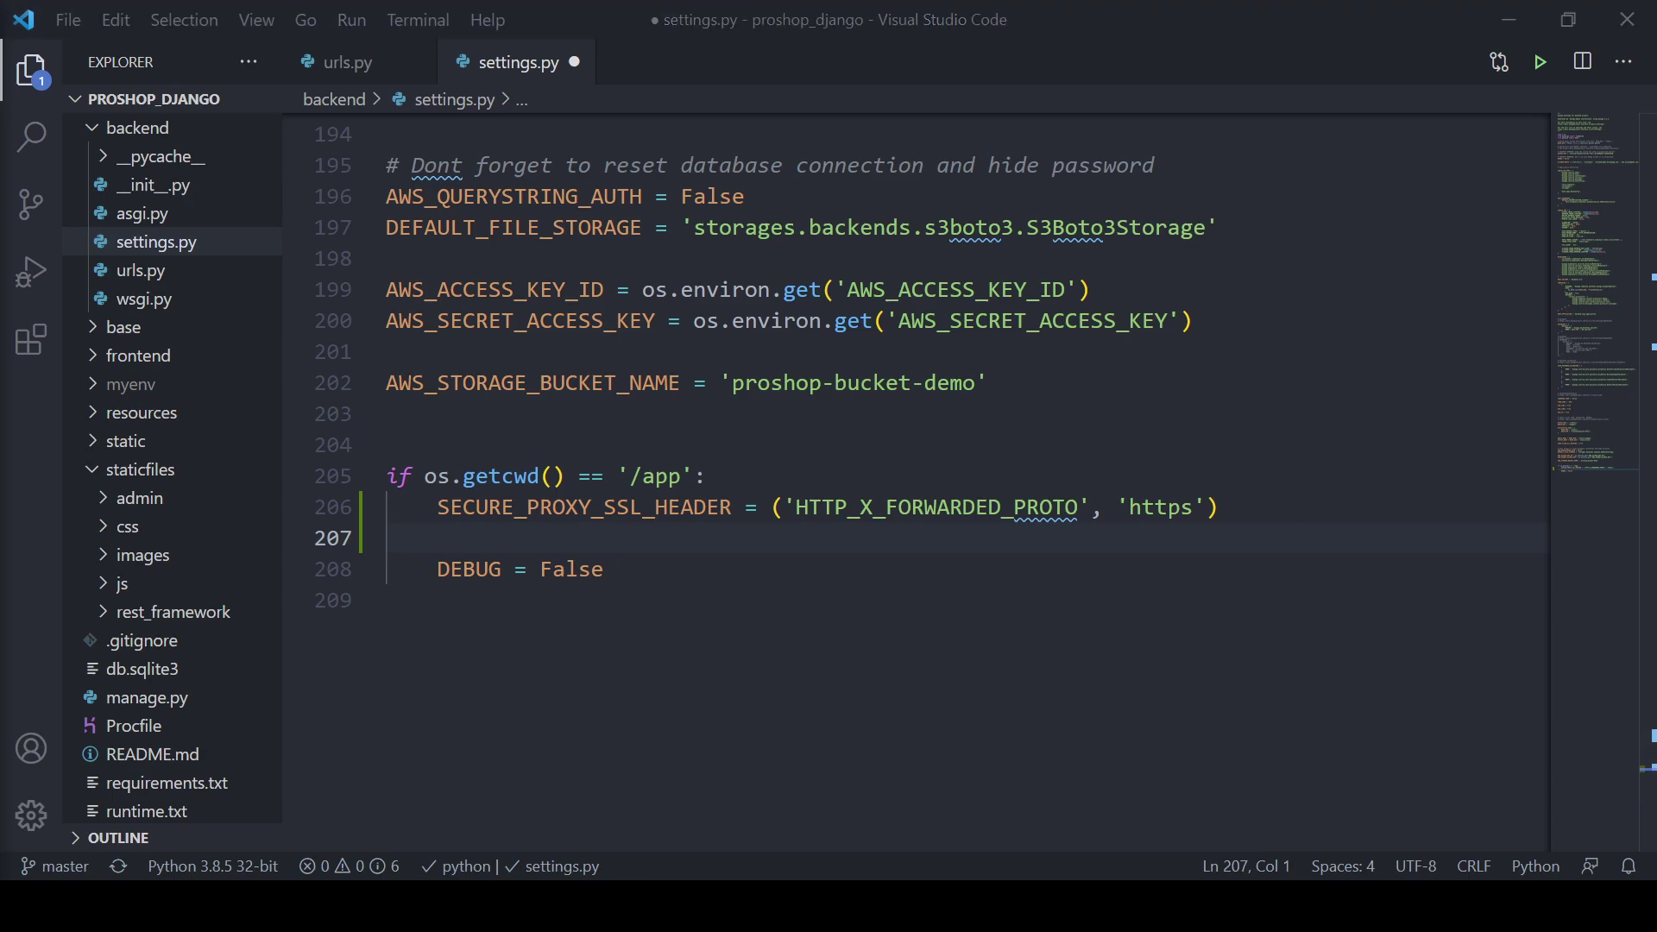
{"action": "left_click", "coordinate": [601, 539]}
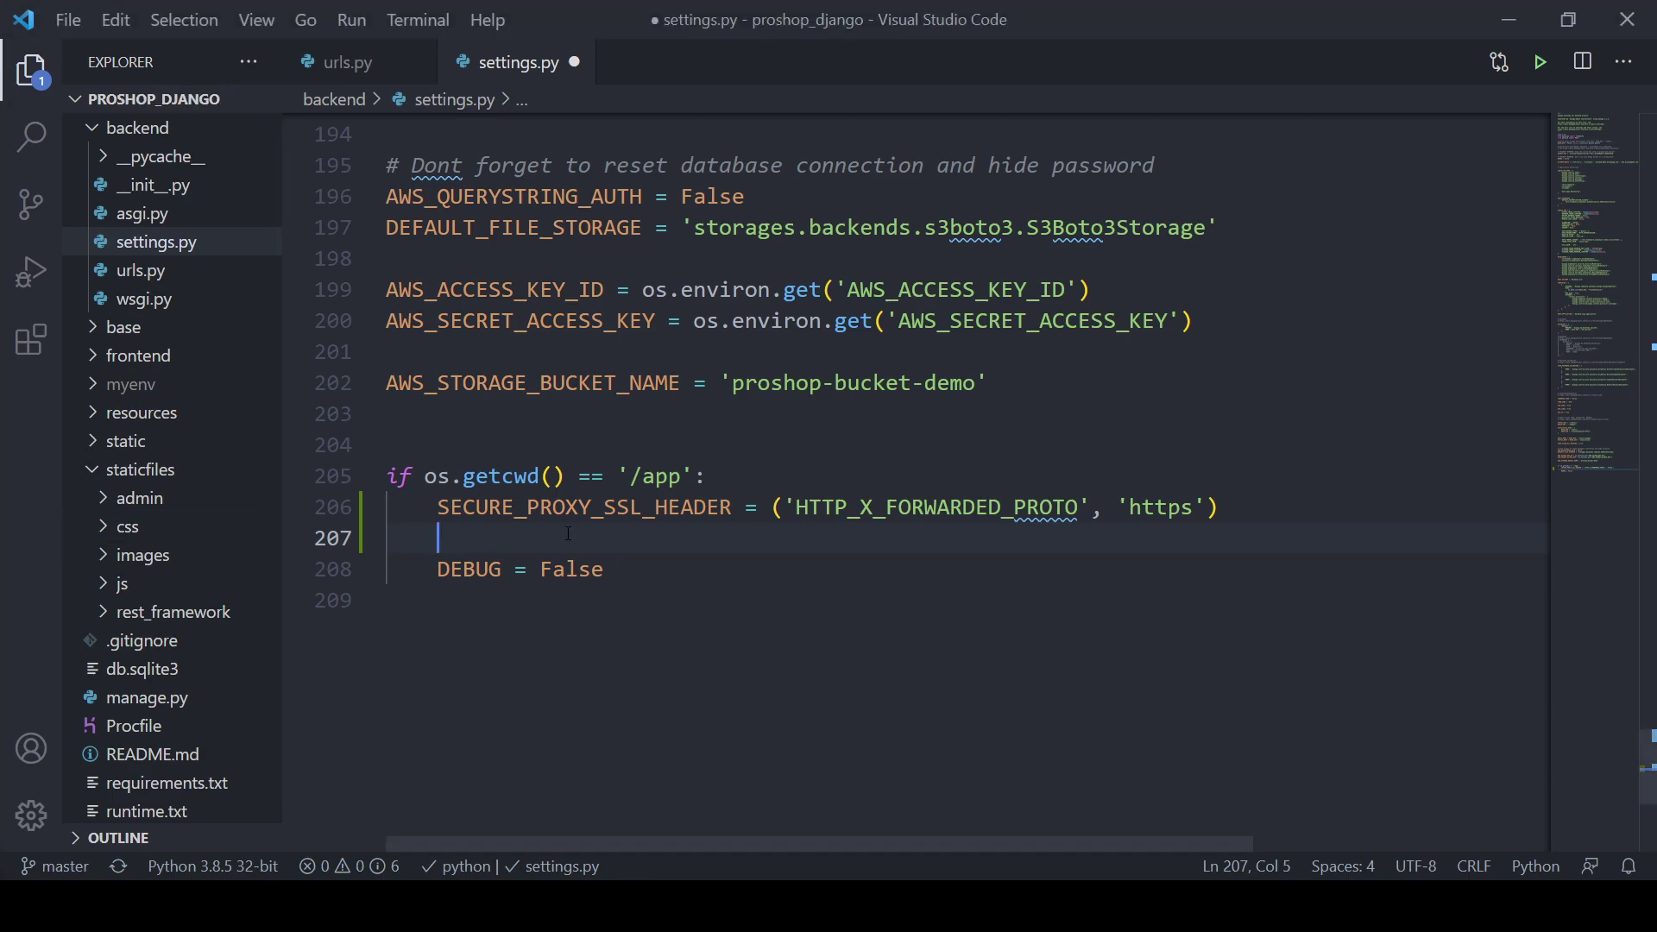
{"action": "type", "text": "SECURE_SSL_REDIRECT = True"}
Step: Fix the indentation of the proxy header and SSL redirect lines inside the /app block
{"action": "left_click_drag", "start_coordinate": [608, 571], "coordinate": [386, 477]}
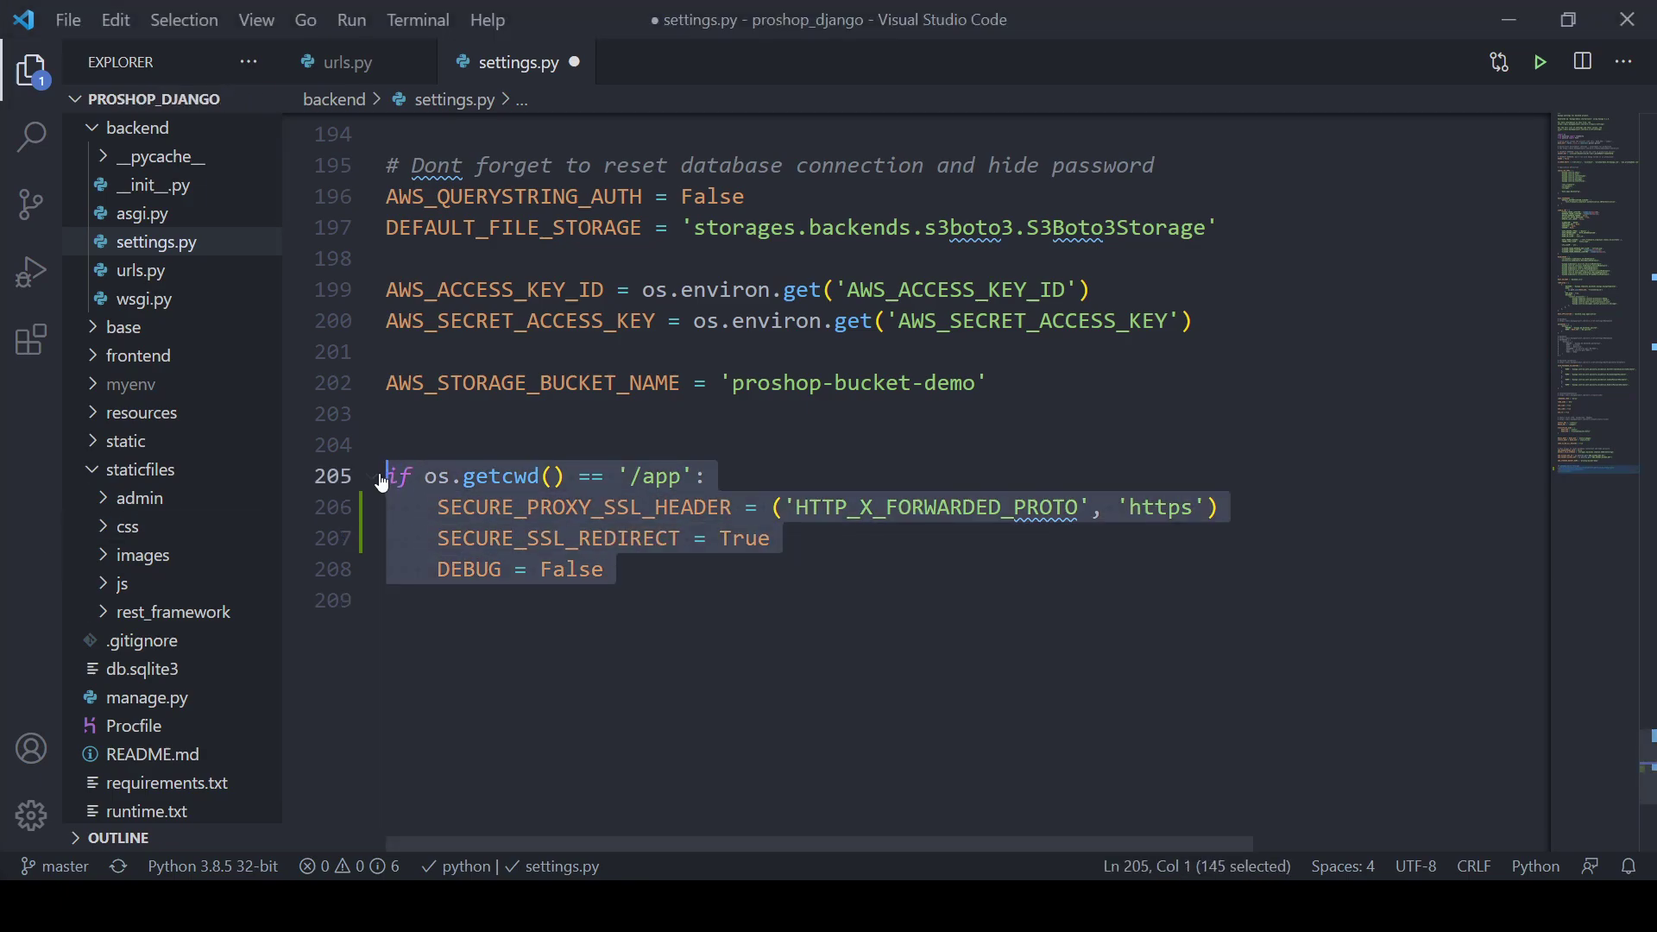
{"action": "left_click", "coordinate": [440, 511]}
{"action": "key", "text": "BackSpace"}
{"action": "key", "text": "BackSpace"}
{"action": "key", "text": "Return"}
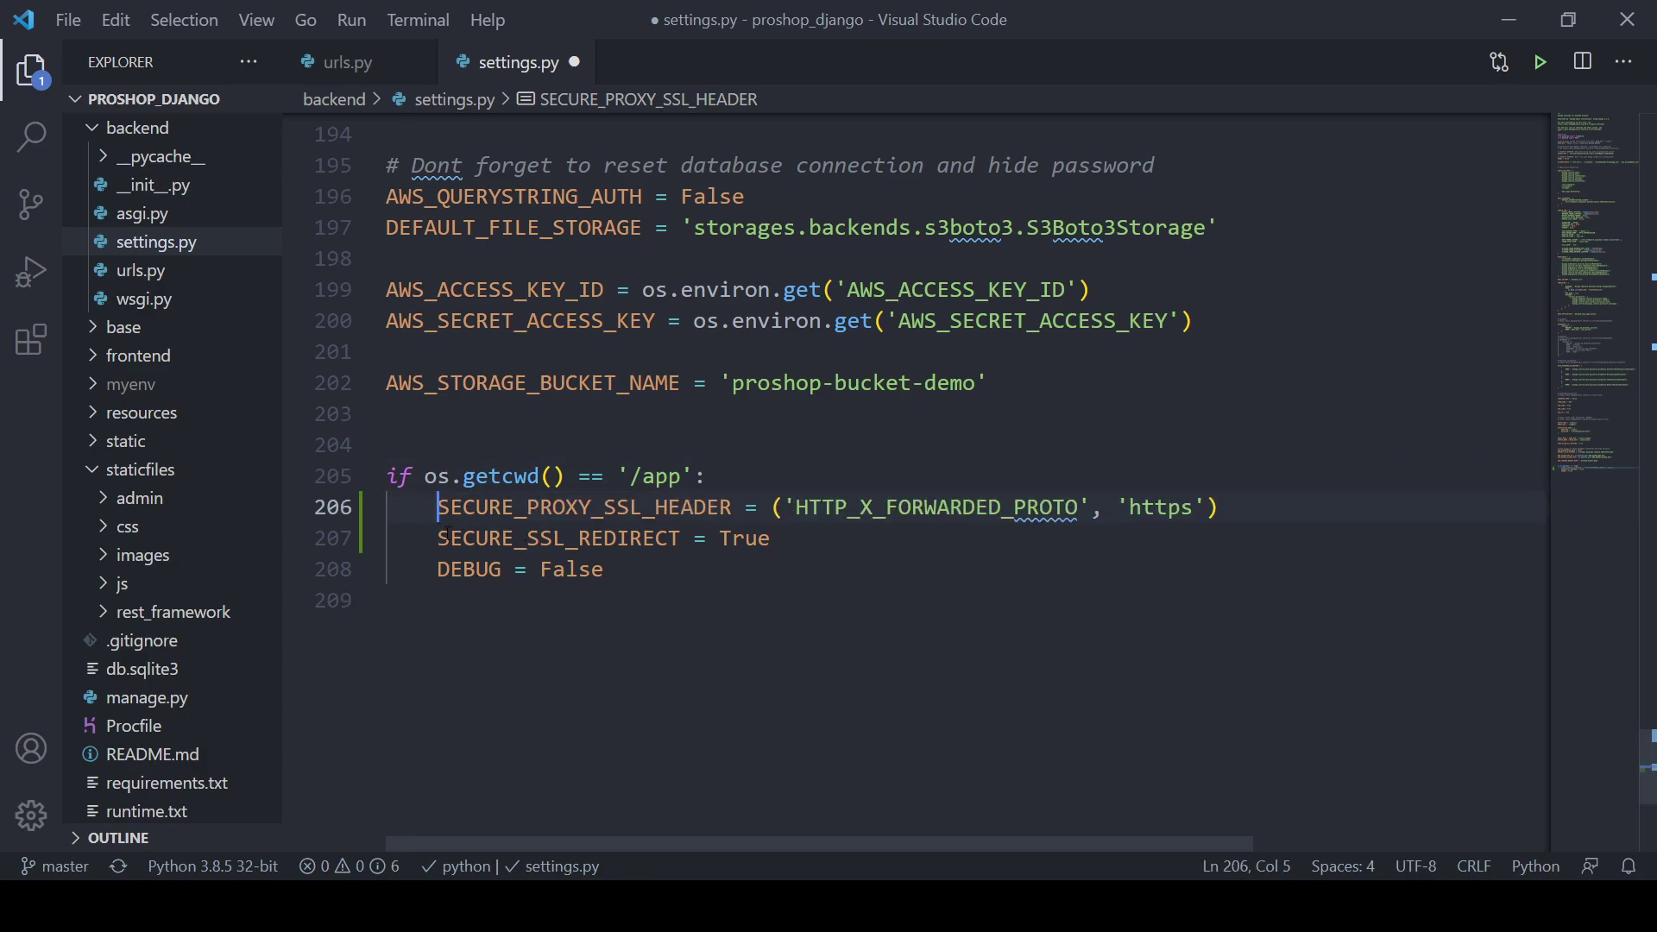
{"action": "left_click", "coordinate": [432, 541]}
{"action": "key", "text": "BackSpace"}
{"action": "key", "text": "BackSpace"}
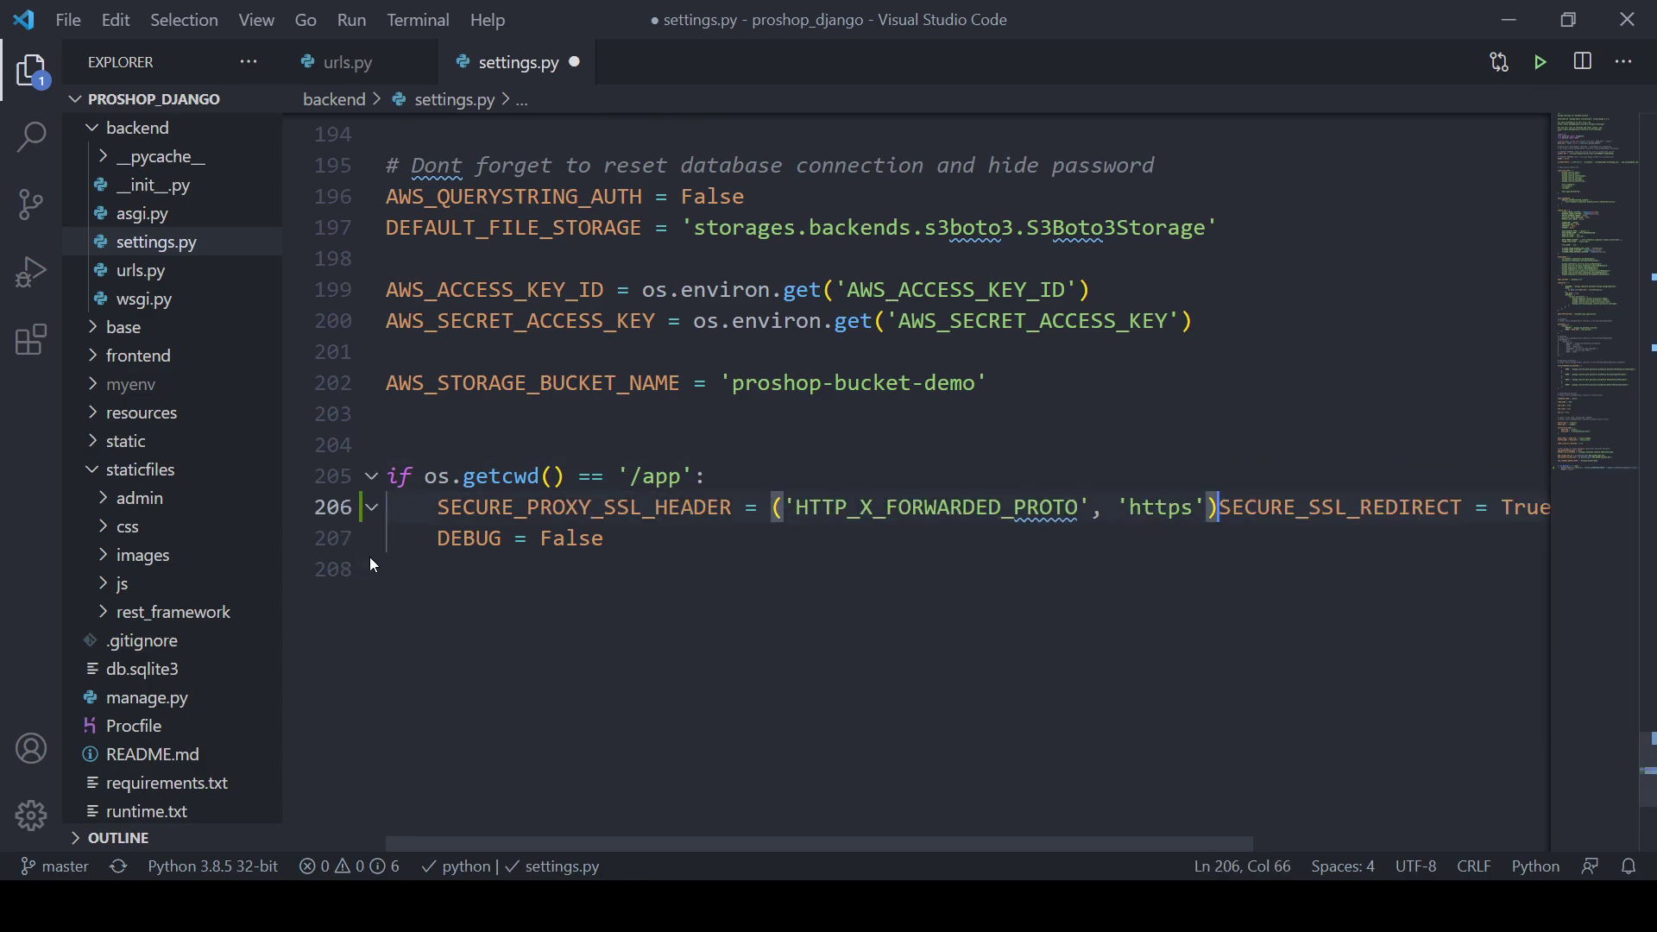
{"action": "key", "text": "Return"}
Step: Highlight the SECURE_SSL_REDIRECT setting and save settings.py
{"action": "left_click_drag", "start_coordinate": [438, 538], "coordinate": [645, 539]}
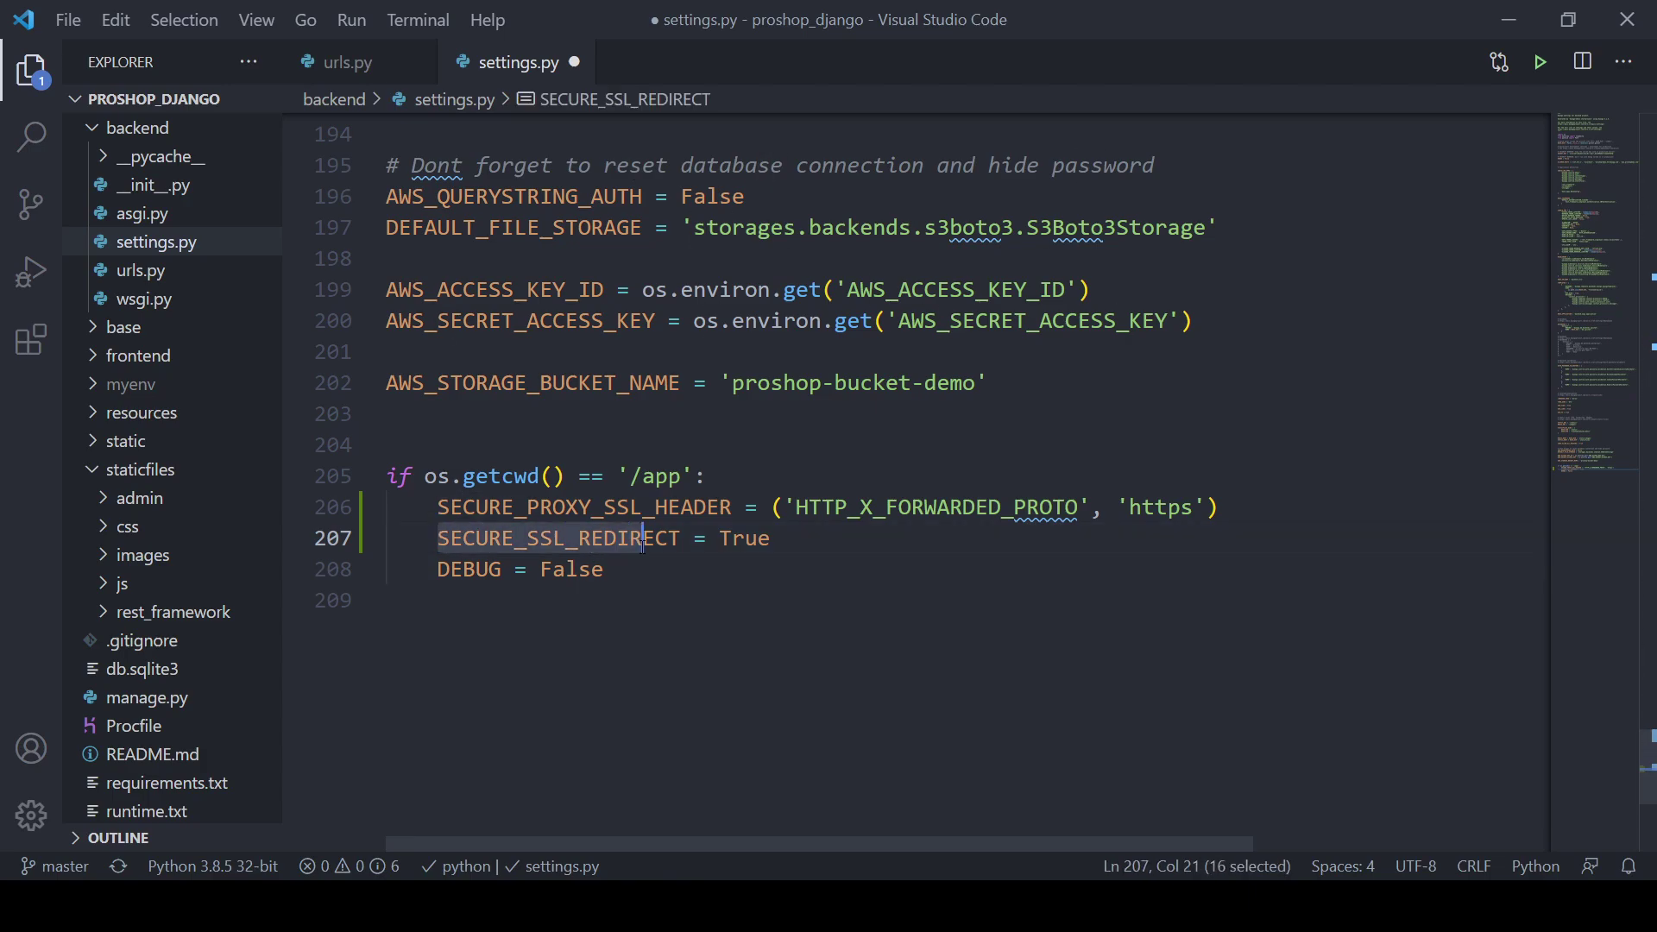
{"action": "left_click", "coordinate": [489, 570]}
{"action": "left_click_drag", "start_coordinate": [437, 538], "coordinate": [796, 537]}
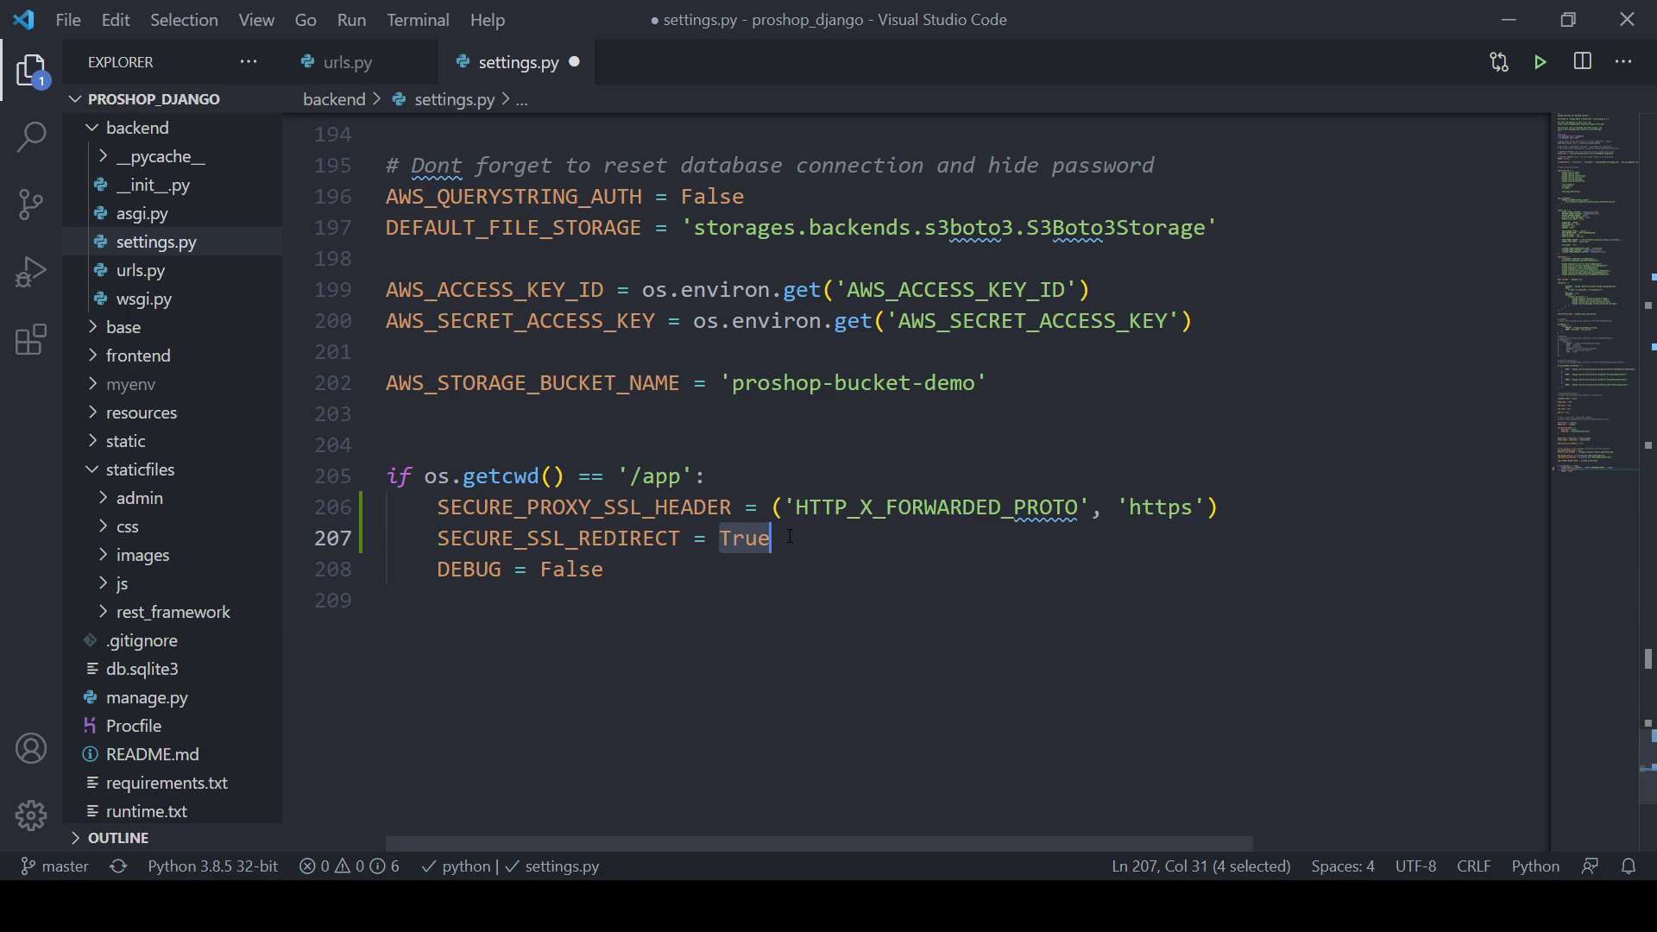
{"action": "left_click", "coordinate": [709, 559]}
{"action": "key", "text": "ctrl+s"}
{"action": "left_click", "coordinate": [578, 477]}
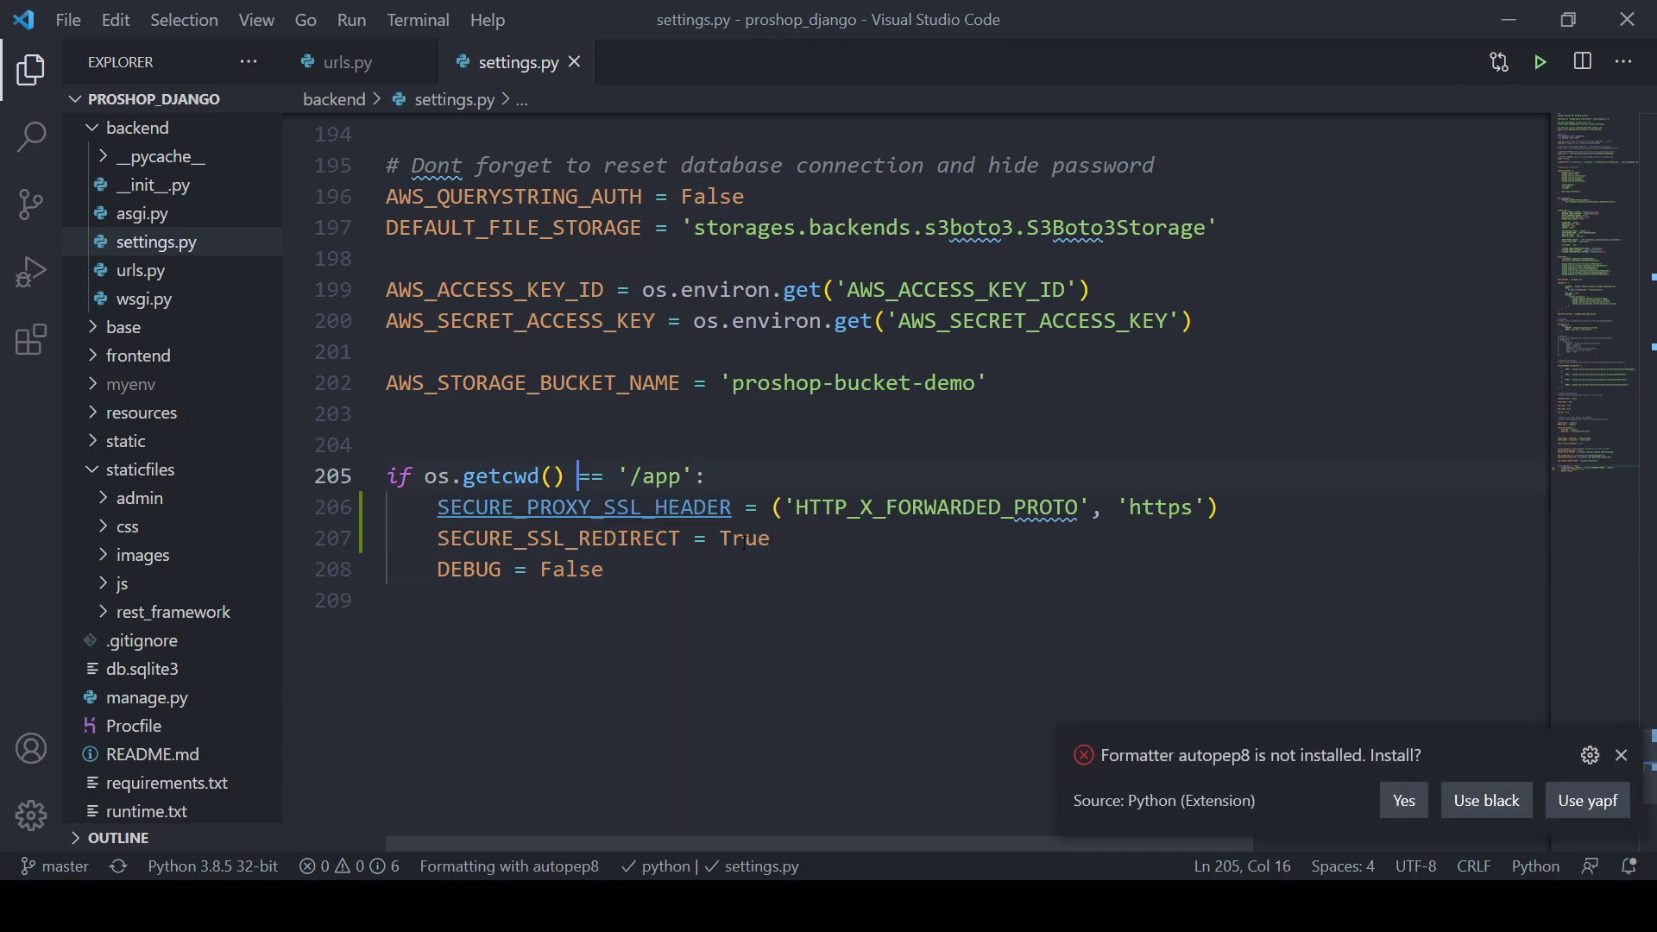
Step: In Command Prompt, run git status, stage everything with git add ., and check status again
{"action": "left_click", "coordinate": [1620, 755]}
{"action": "key", "text": "alt+Tab"}
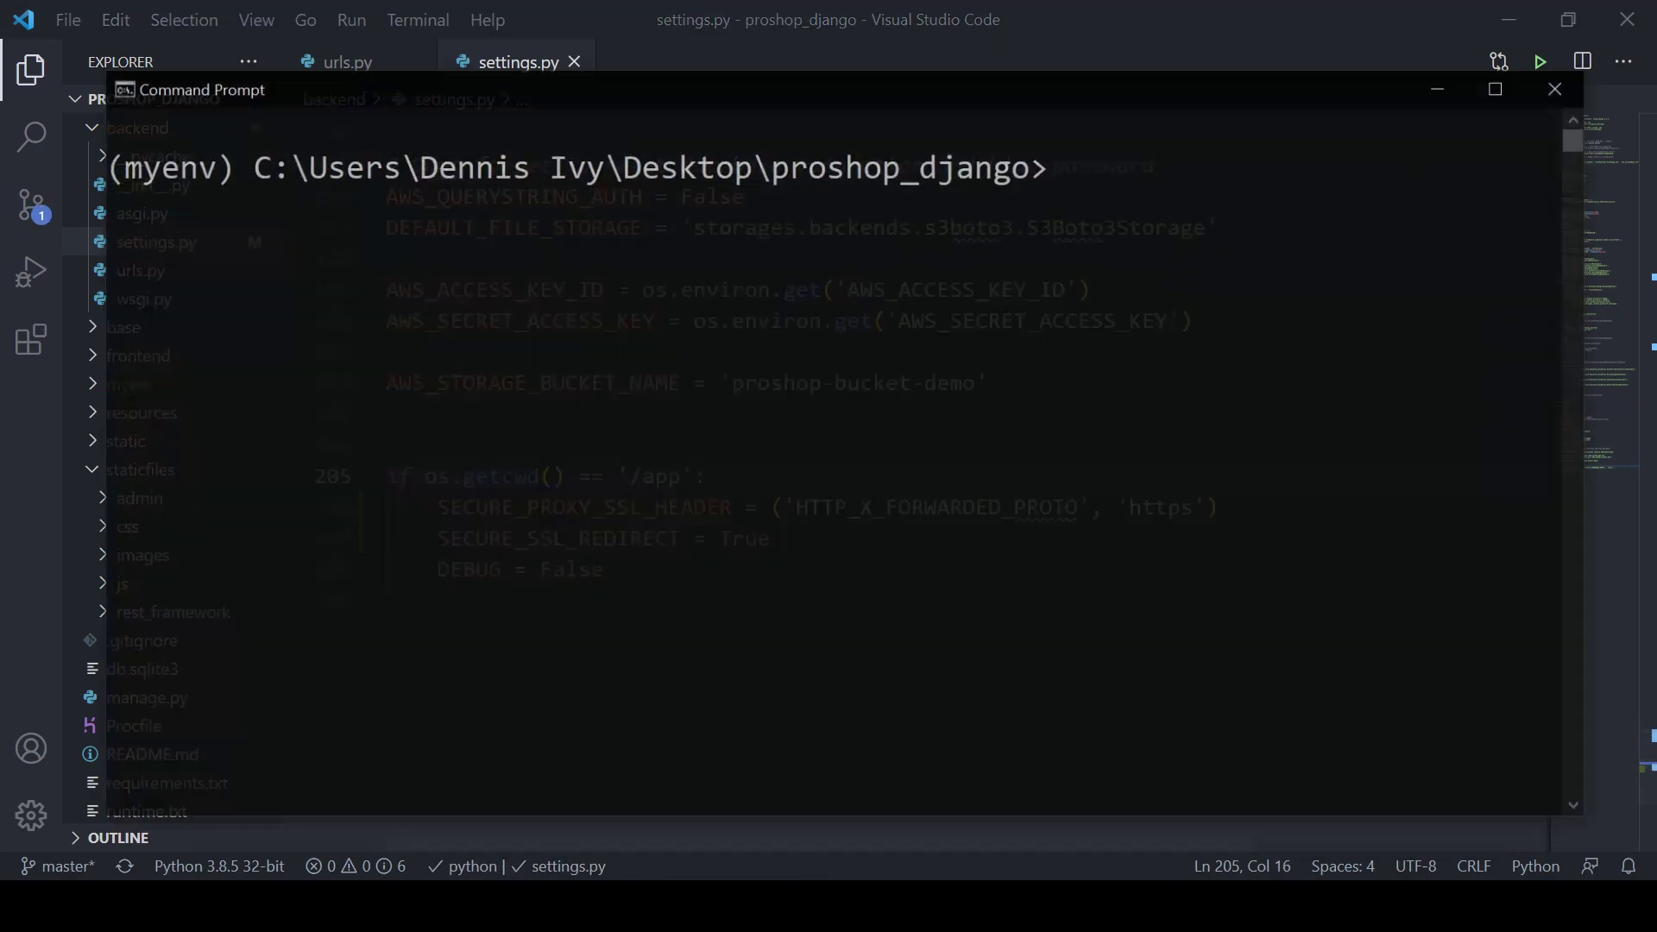
{"action": "left_click", "coordinate": [1217, 305]}
{"action": "type", "text": "g"}
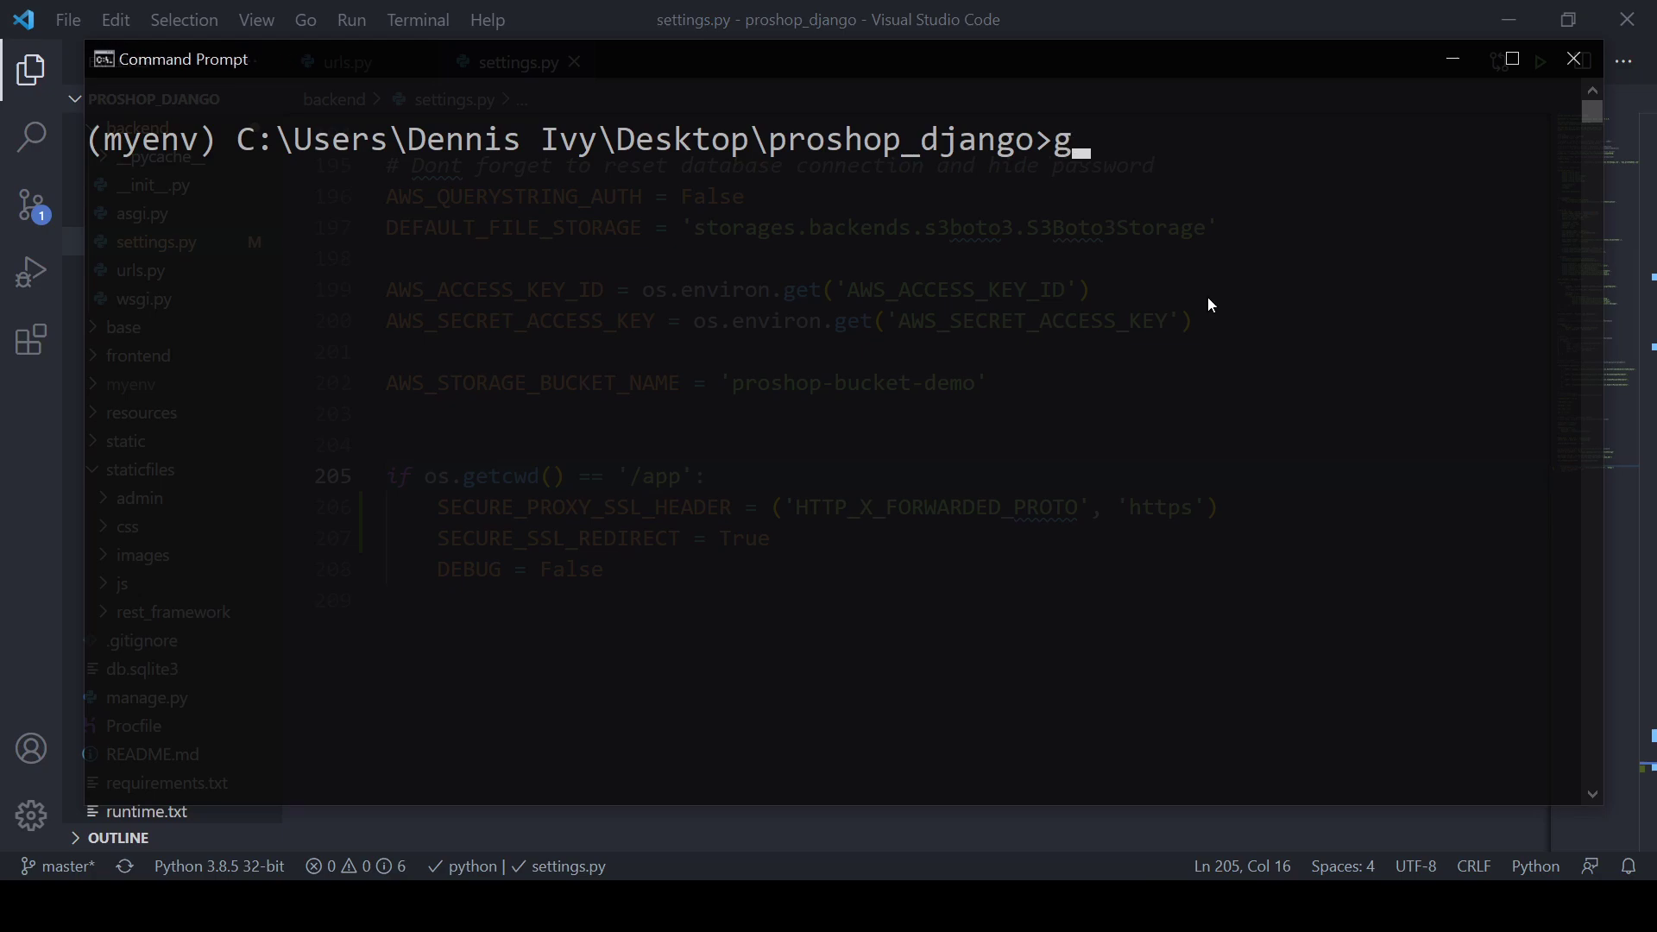
{"action": "type", "text": "it status"}
{"action": "key", "text": "Return"}
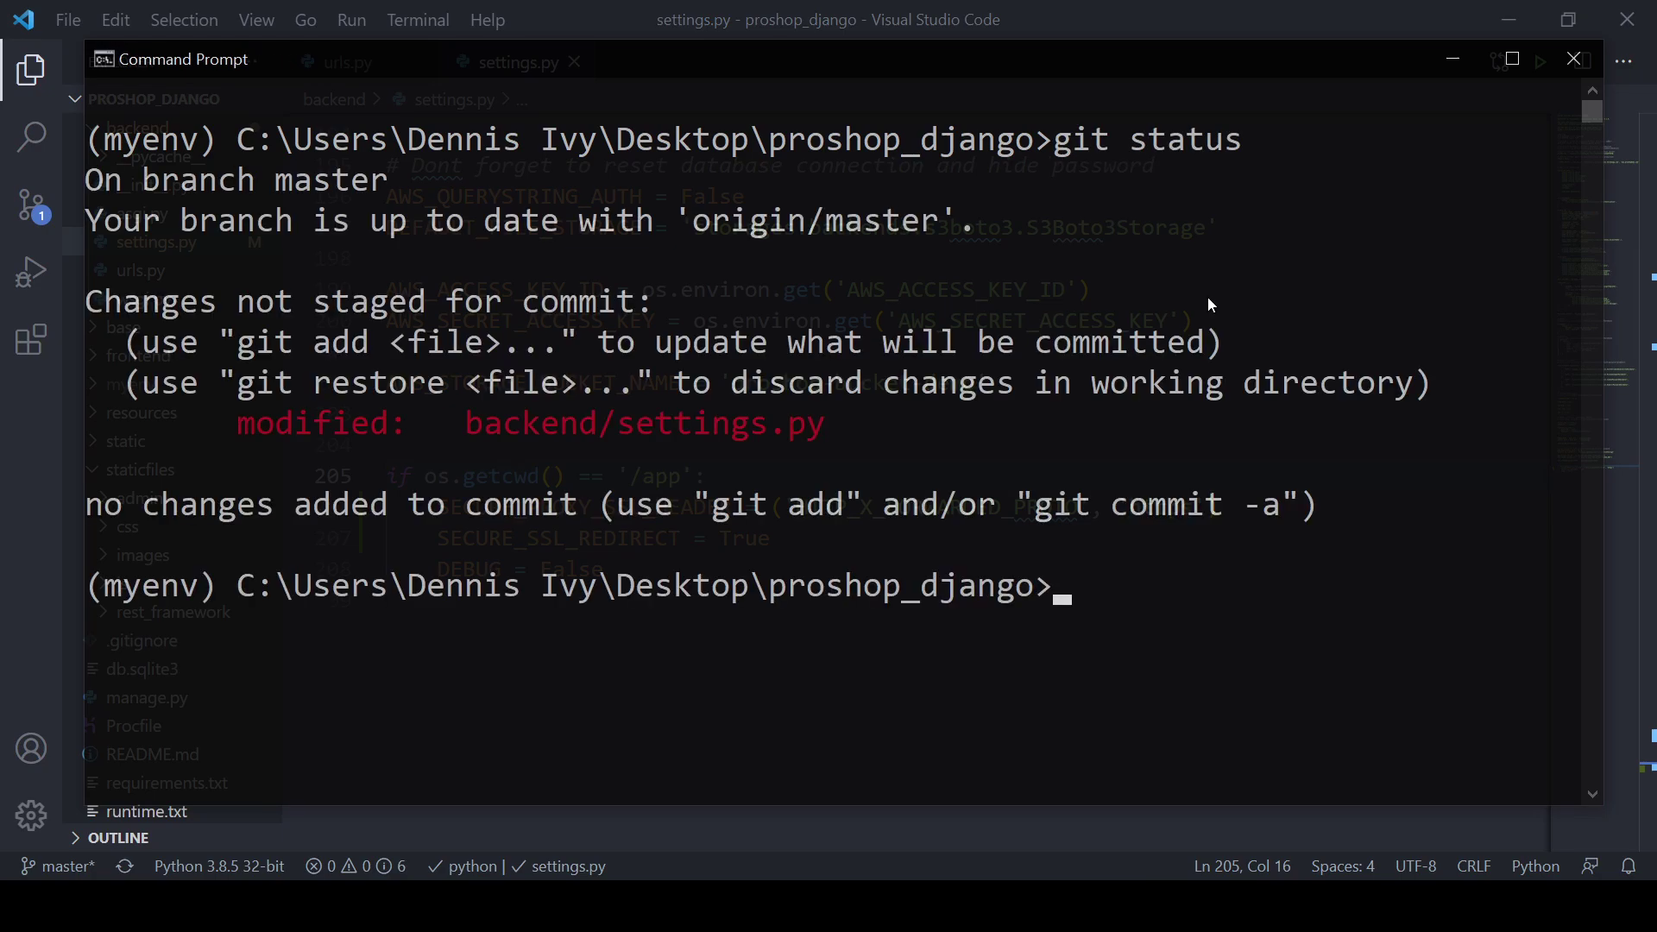
{"action": "type", "text": "git add ."}
{"action": "key", "text": "Return"}
{"action": "type", "text": "g"}
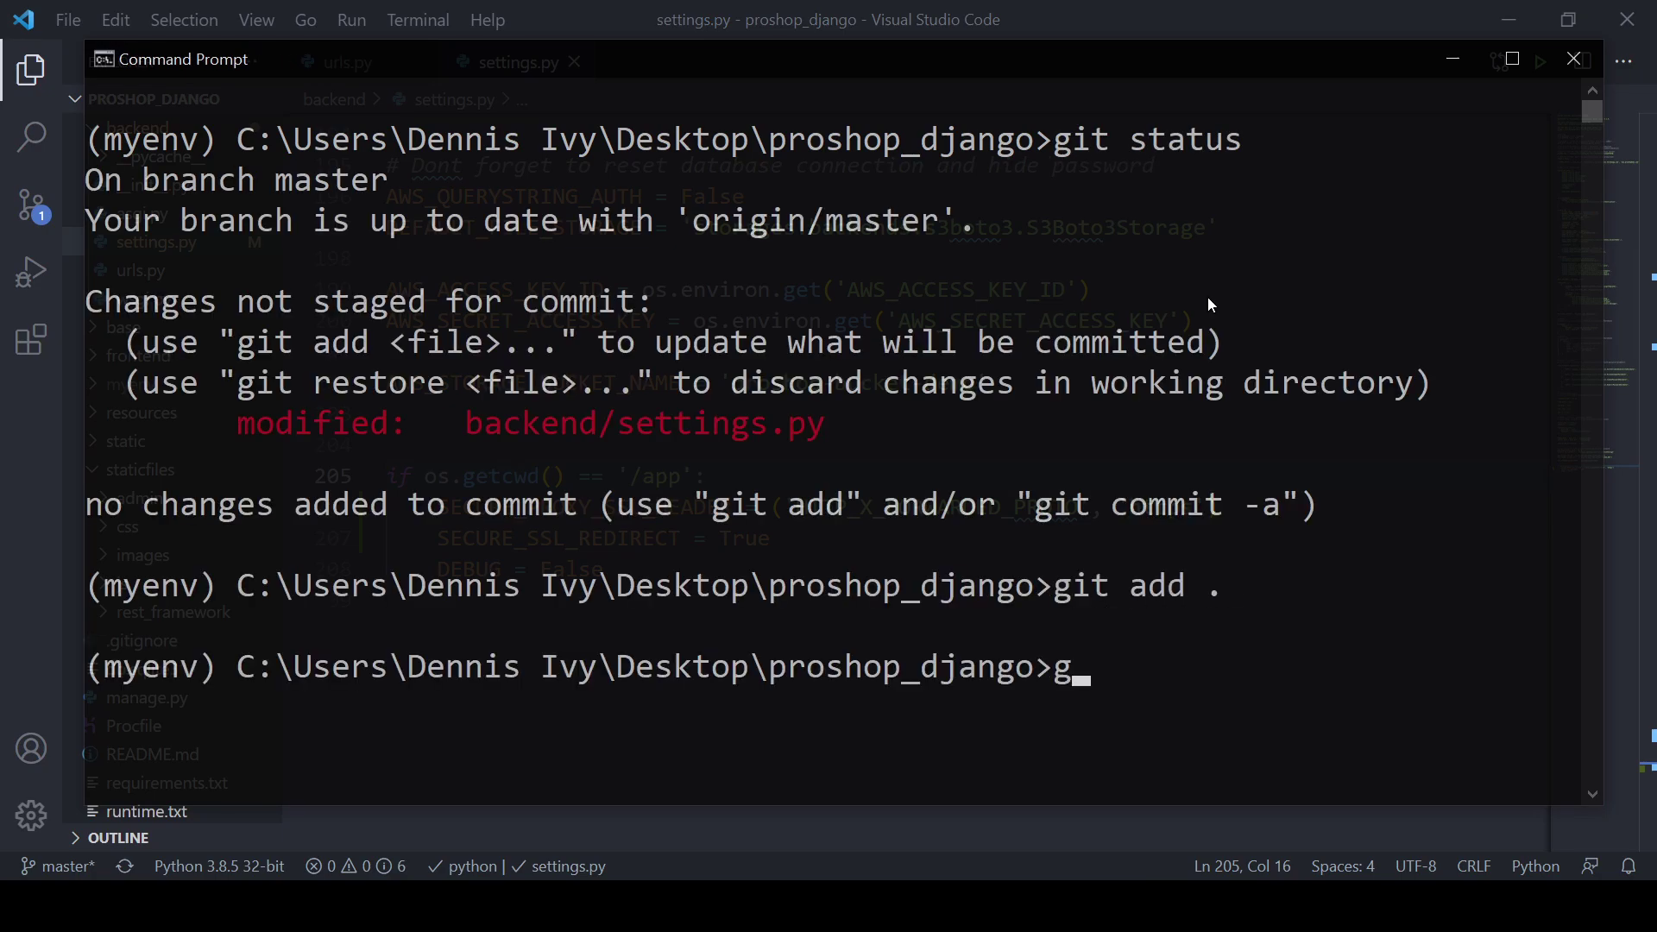
{"action": "type", "text": "it status"}
{"action": "key", "text": "Return"}
Step: Commit with message "Force SSL redirect" and run git push -u origin master
{"action": "type", "text": "git"}
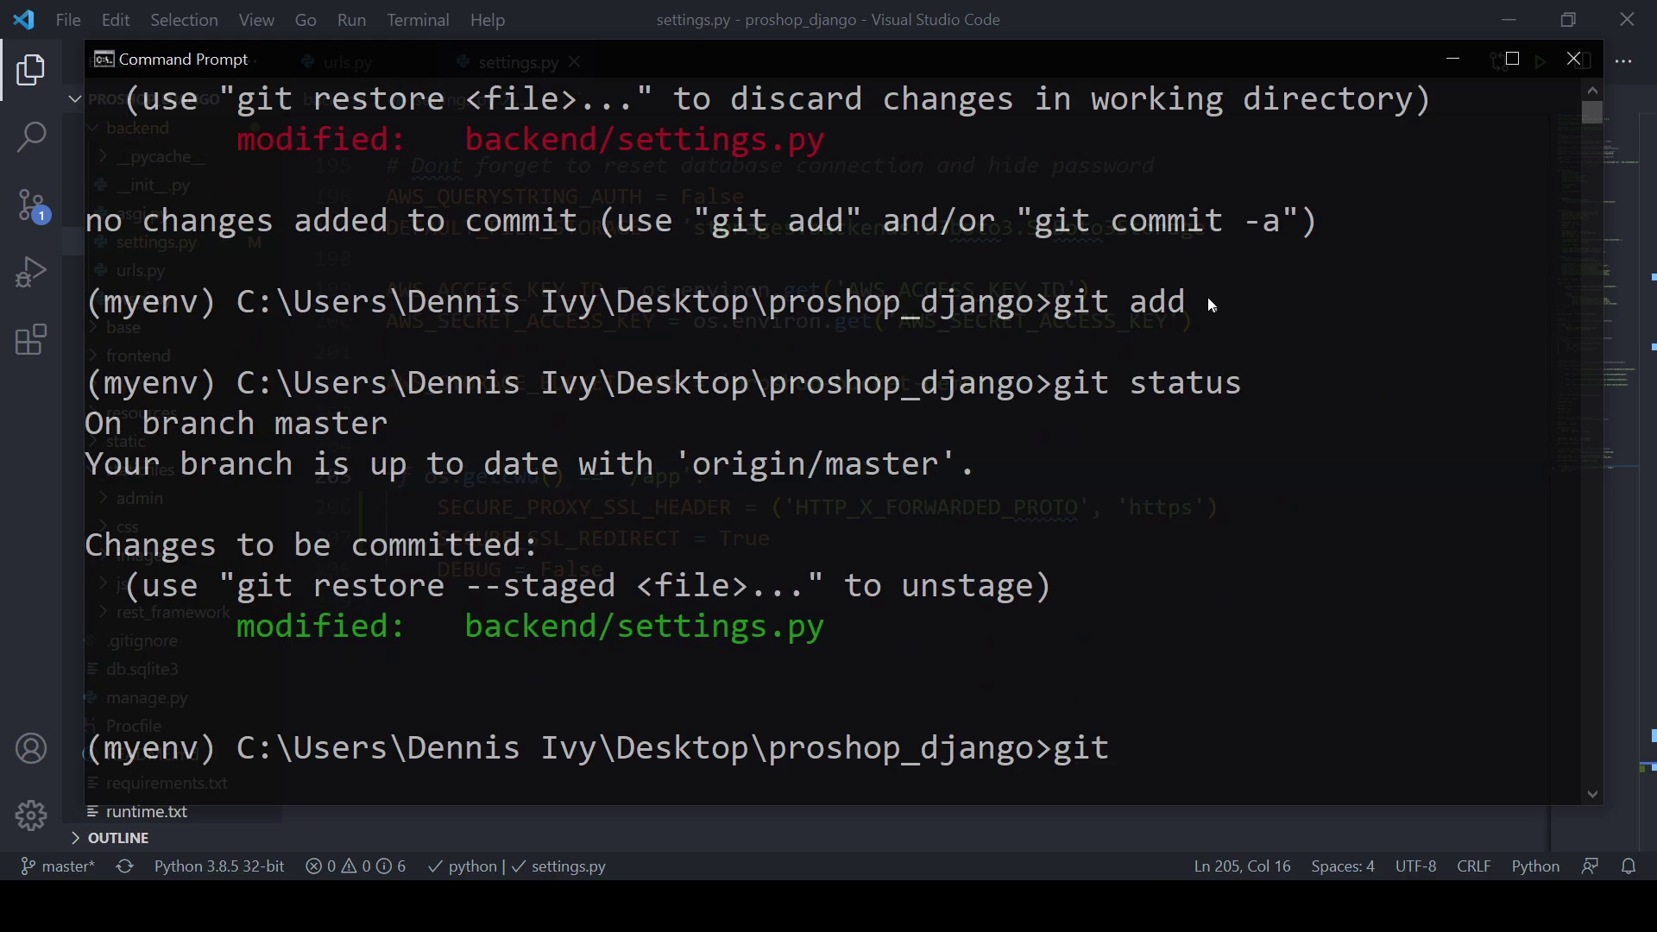
{"action": "type", "text": " commit -m"}
{"action": "type", "text": "\""}
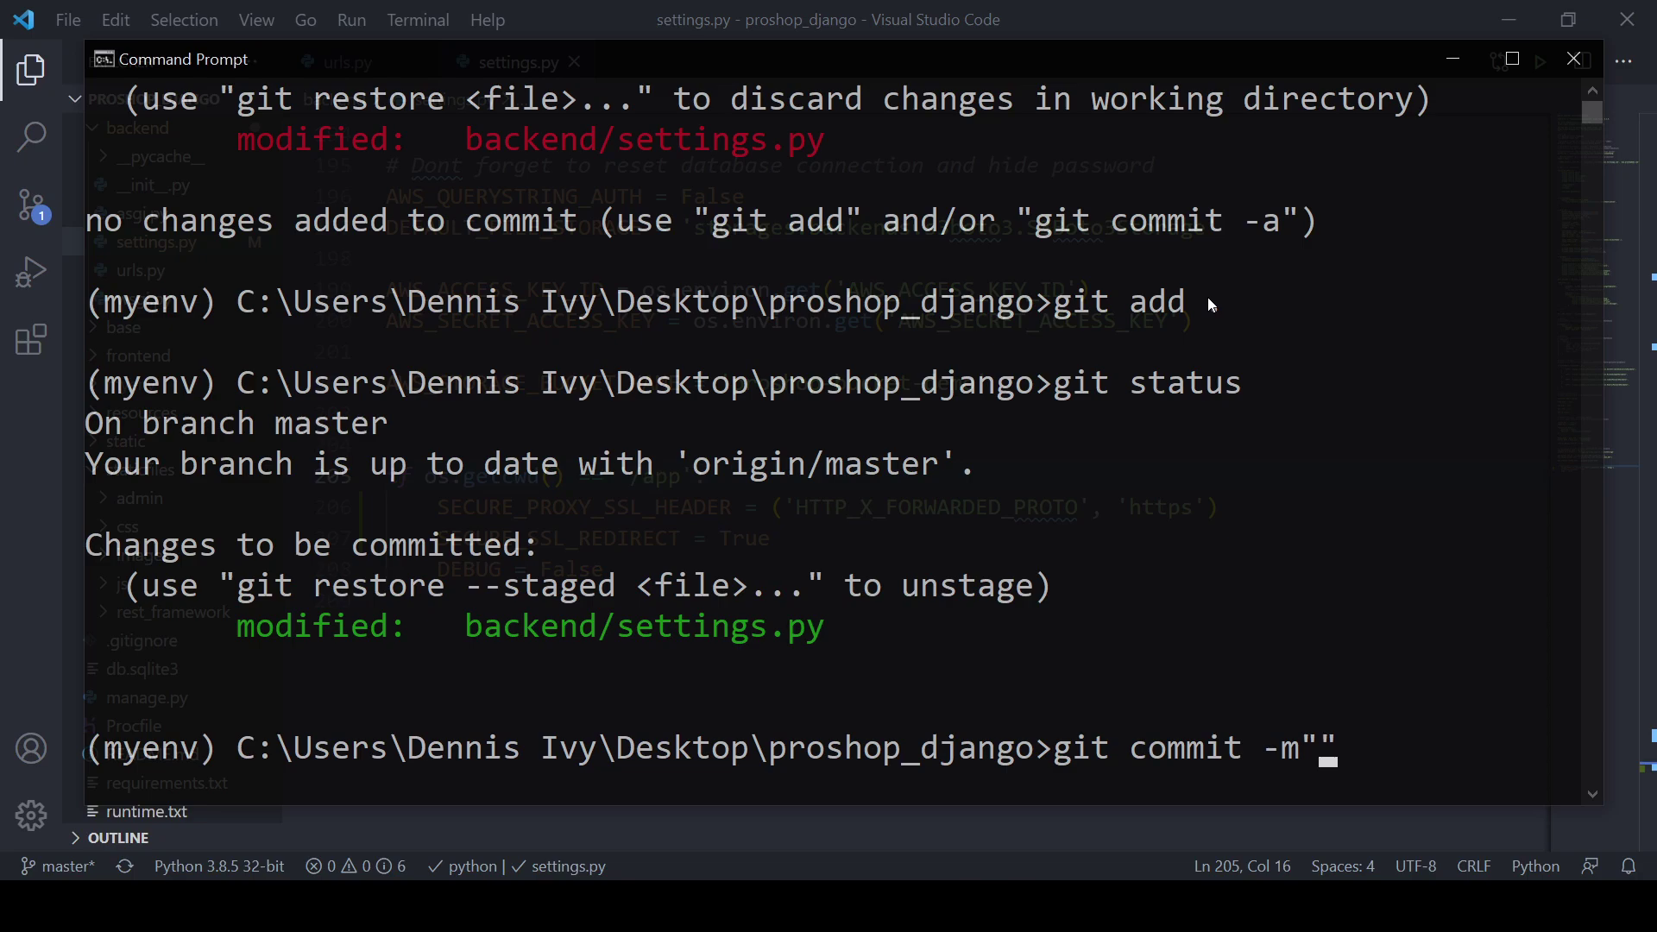
{"action": "type", "text": "Force S"}
{"action": "type", "text": "LL"}
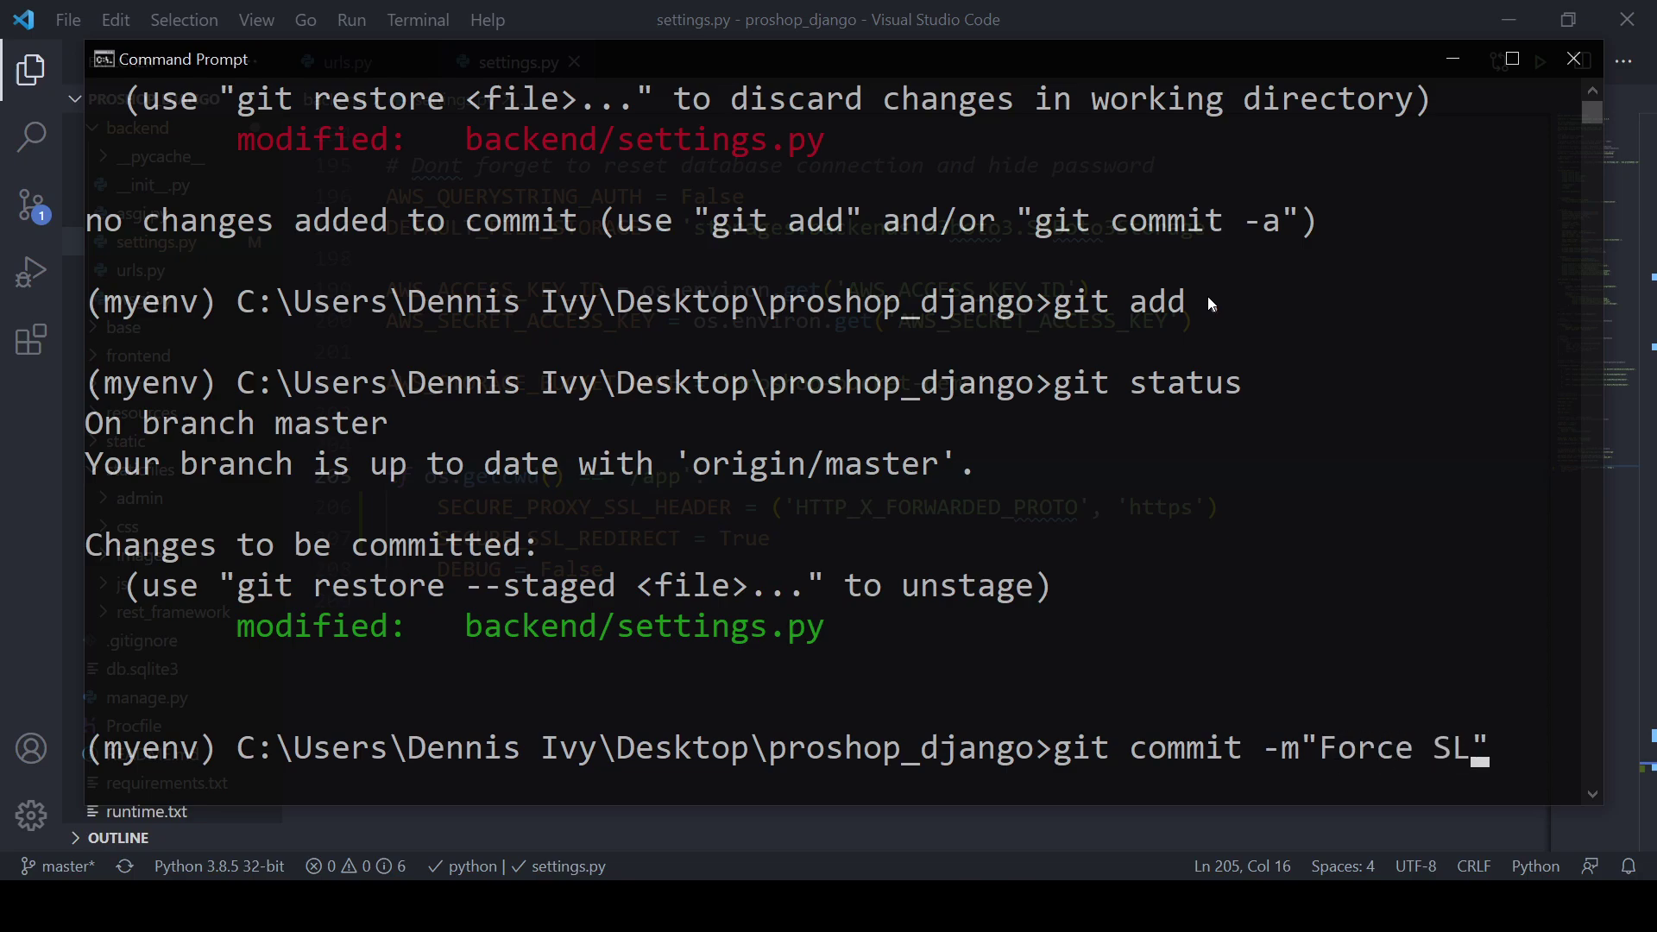
{"action": "key", "text": "BackSpace"}
{"action": "key", "text": "BackSpace"}
{"action": "type", "text": "SL redirect"}
{"action": "key", "text": "Return"}
{"action": "type", "text": "git pu"}
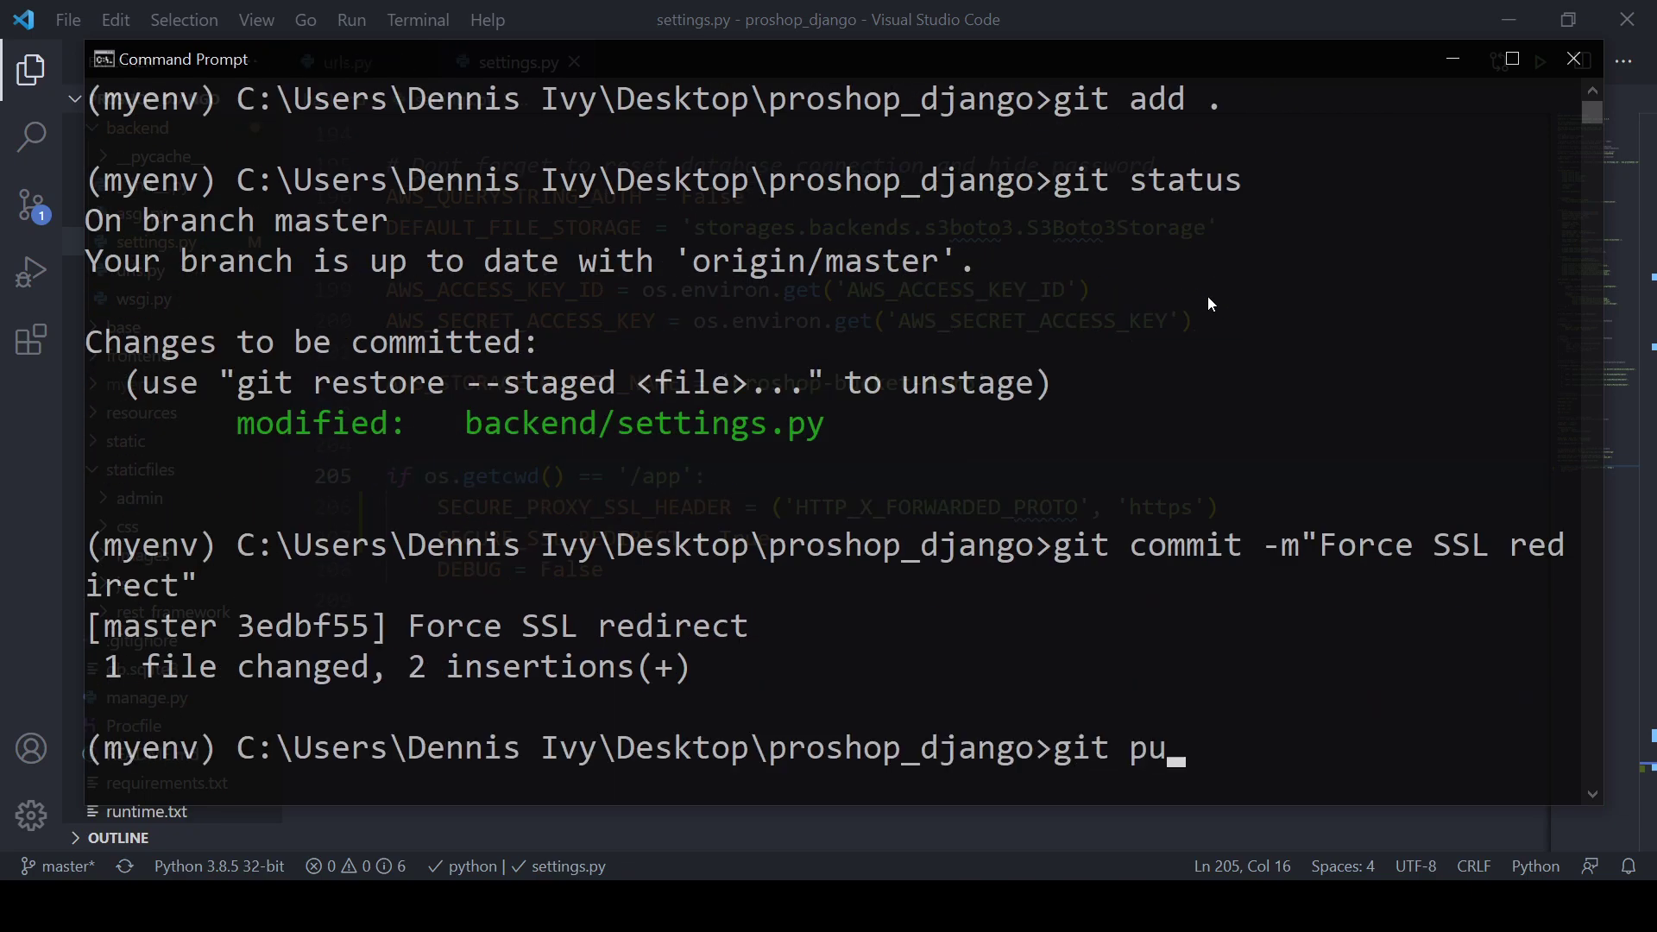
{"action": "type", "text": "sh -u orig"}
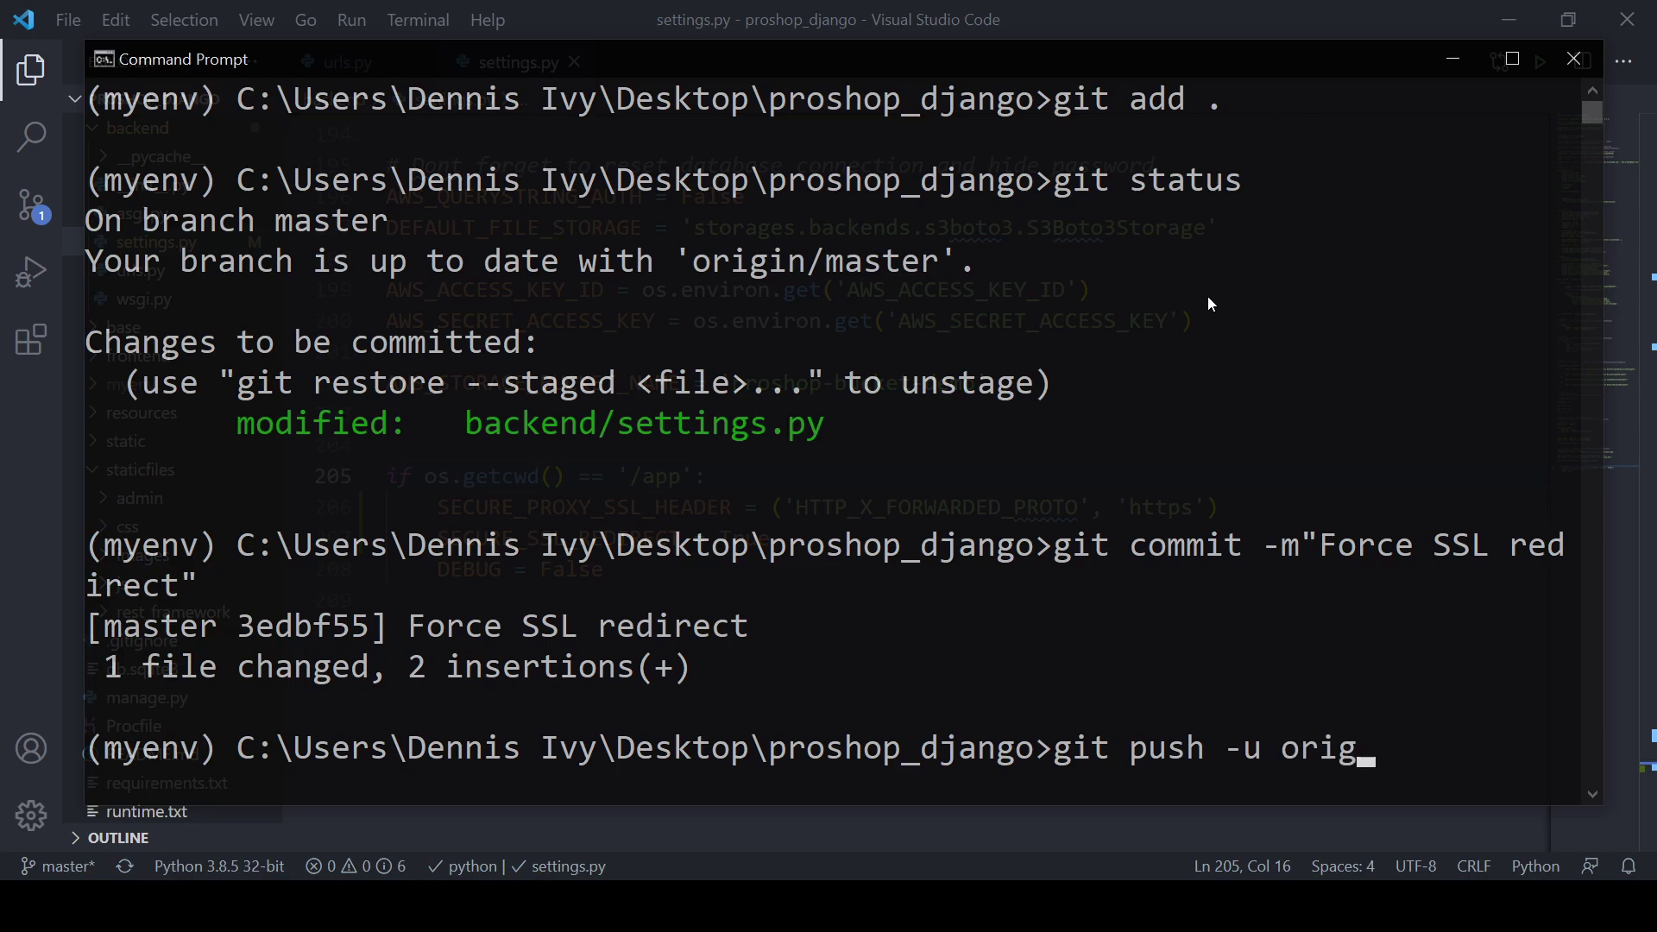
{"action": "type", "text": "in mas"}
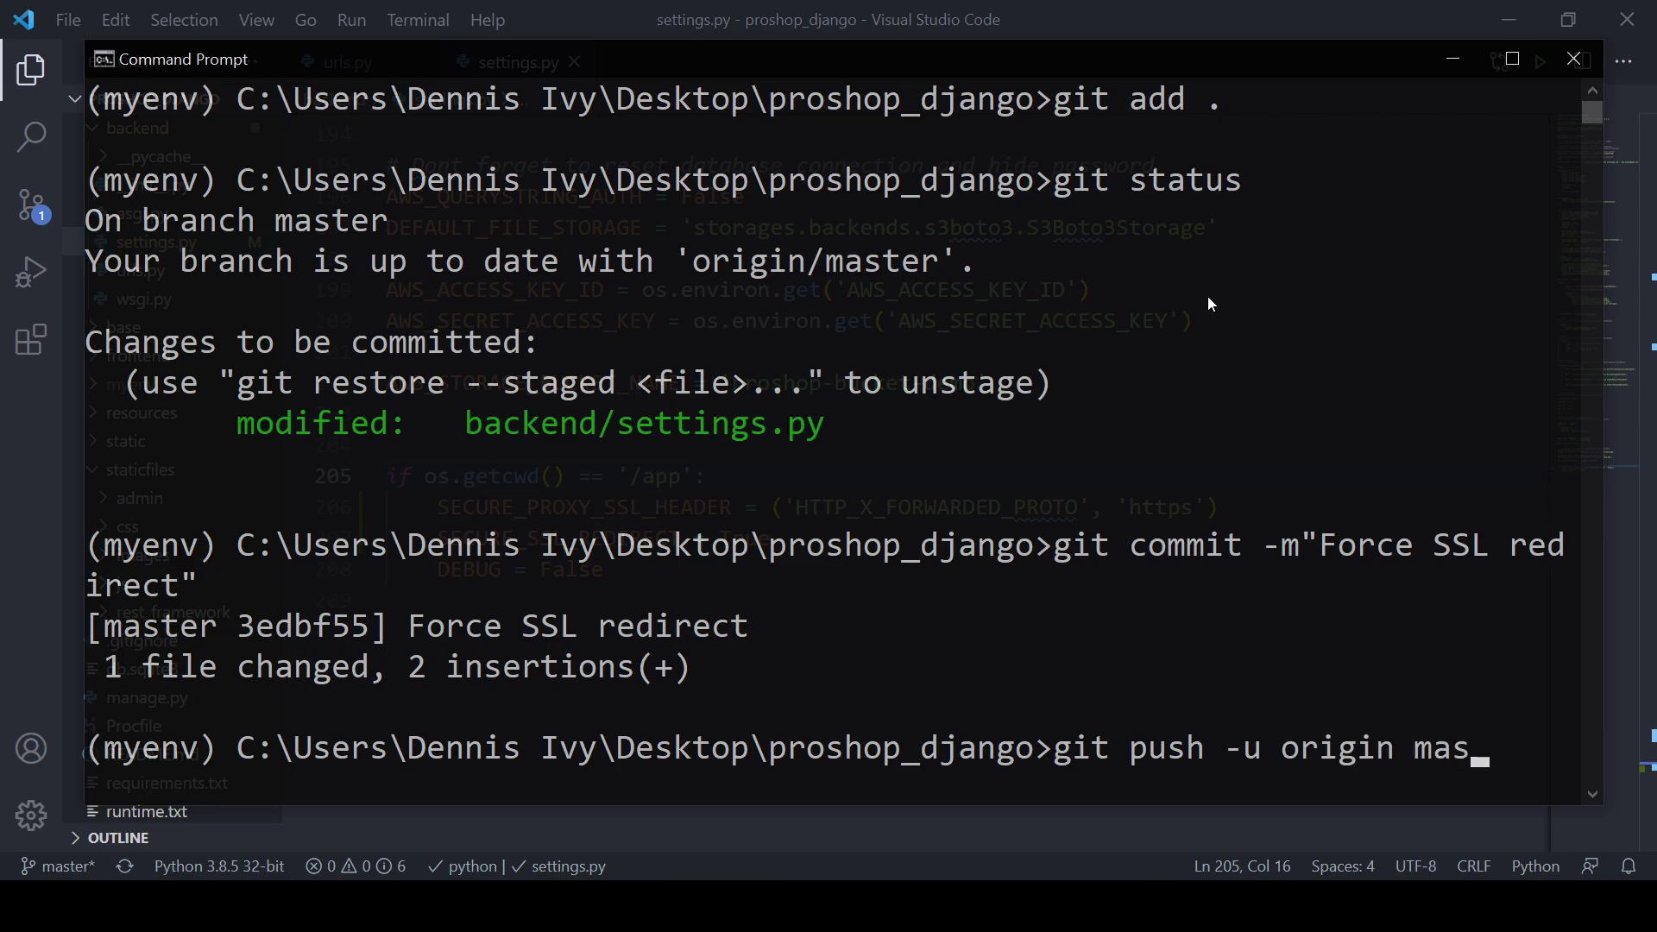
{"action": "type", "text": "ter"}
{"action": "key", "text": "Return"}
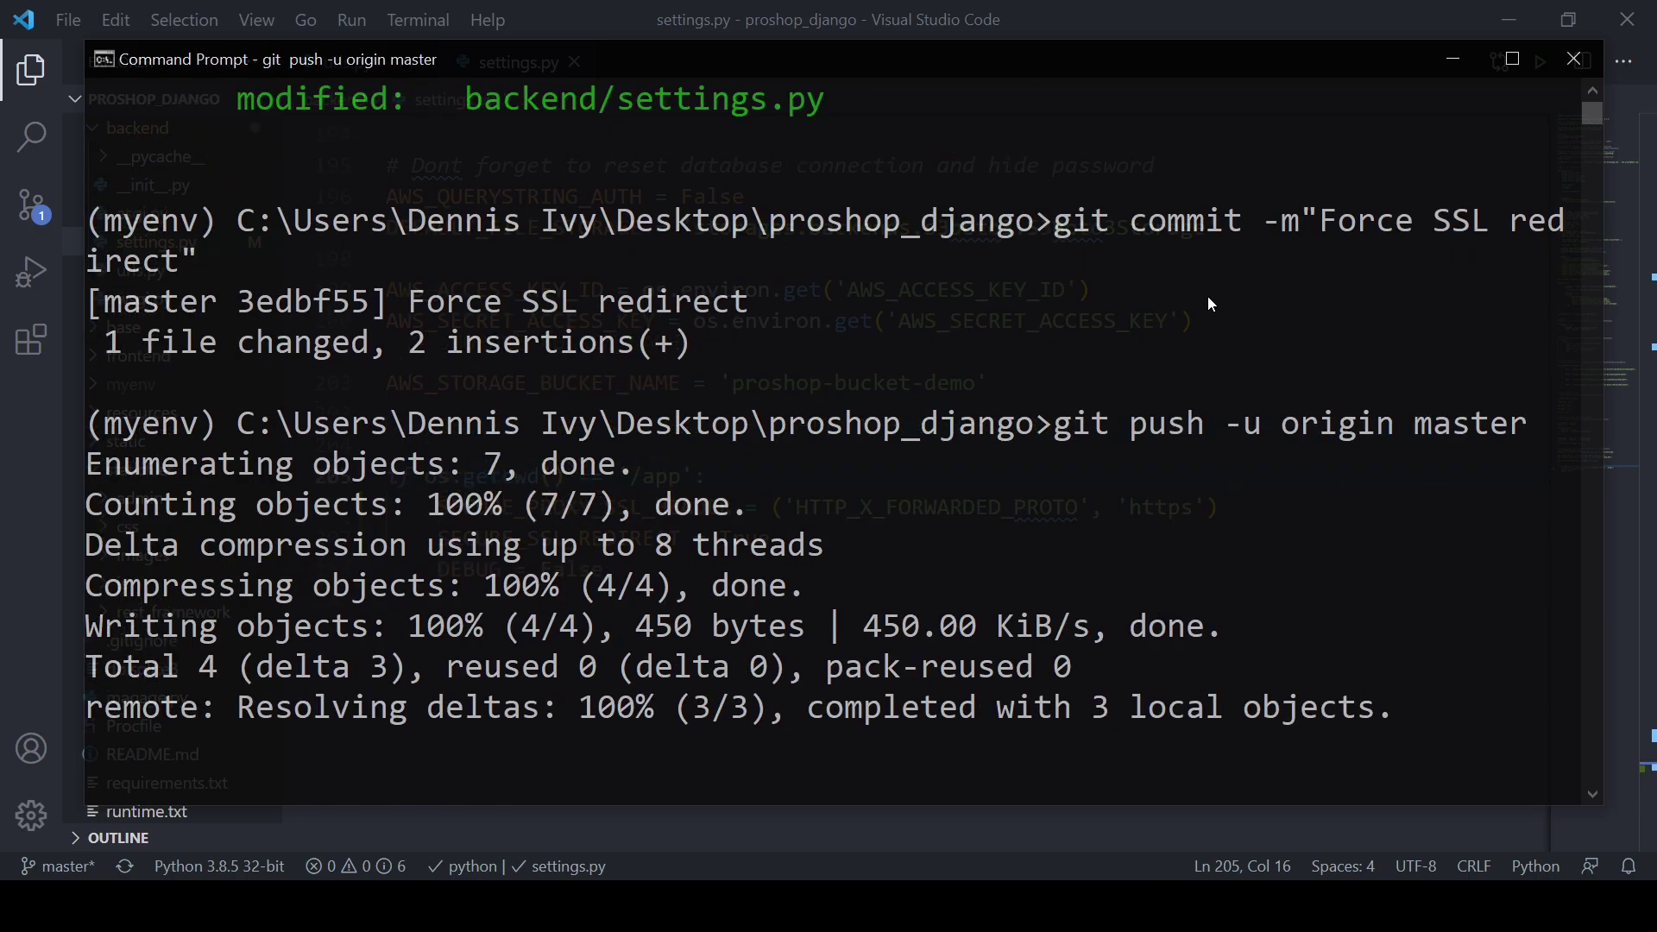
Step: Manually deploy the master branch from proshop-demo's Deploy tab, then return to the live store
{"action": "left_click", "coordinate": [448, 828]}
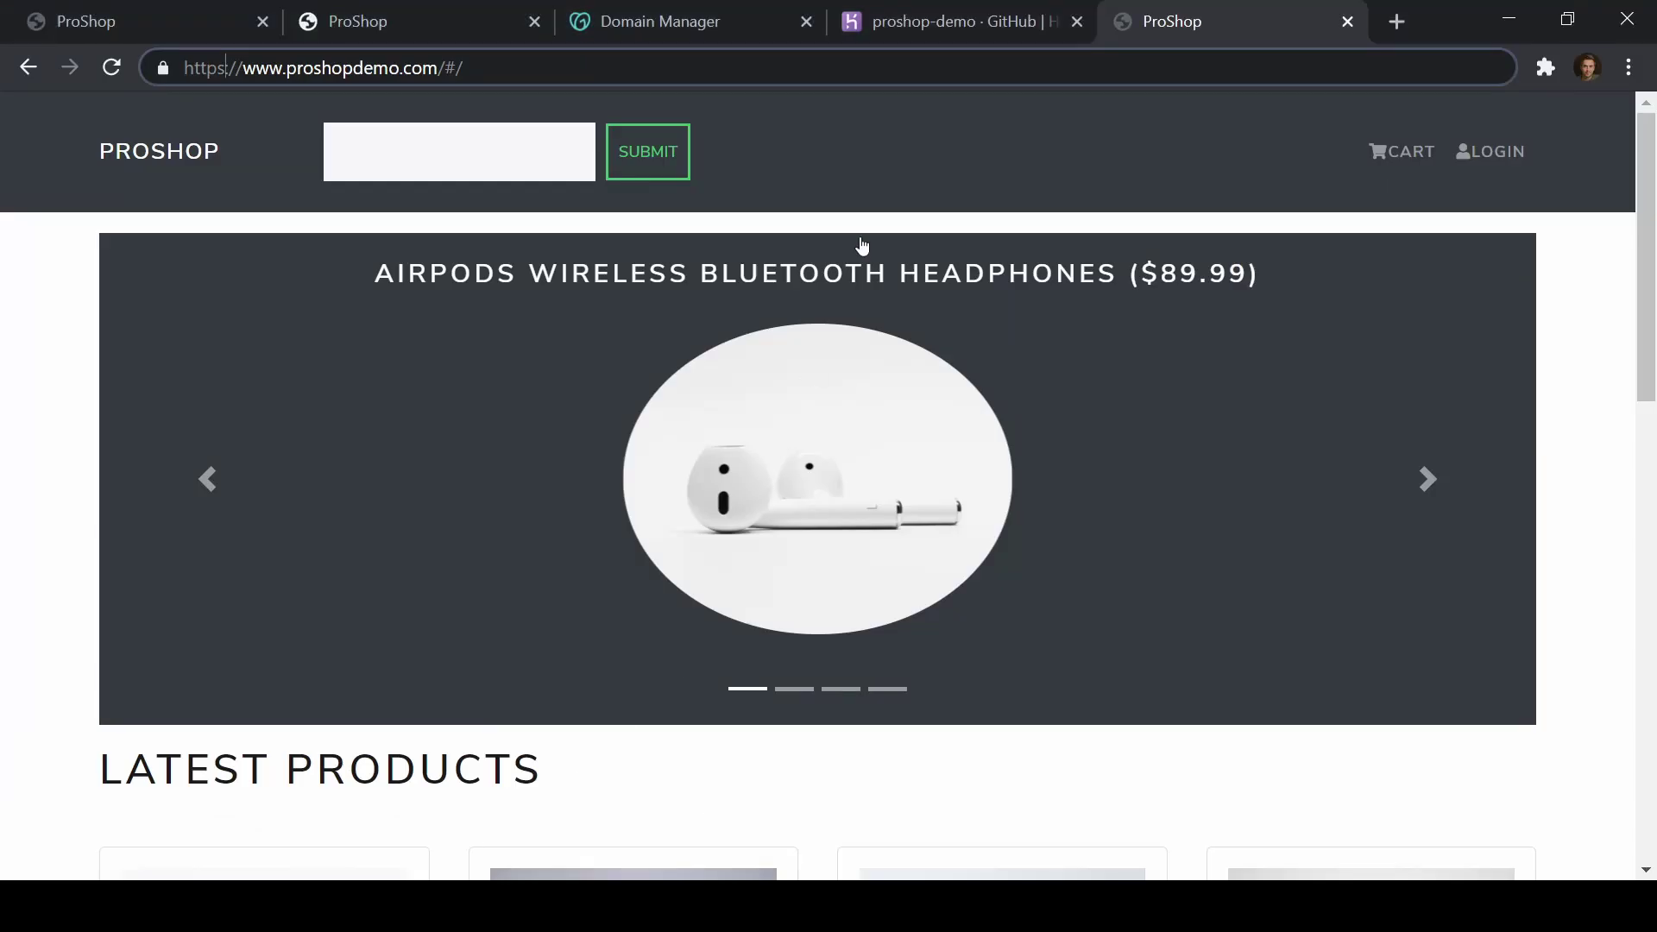
{"action": "left_click", "coordinate": [949, 21]}
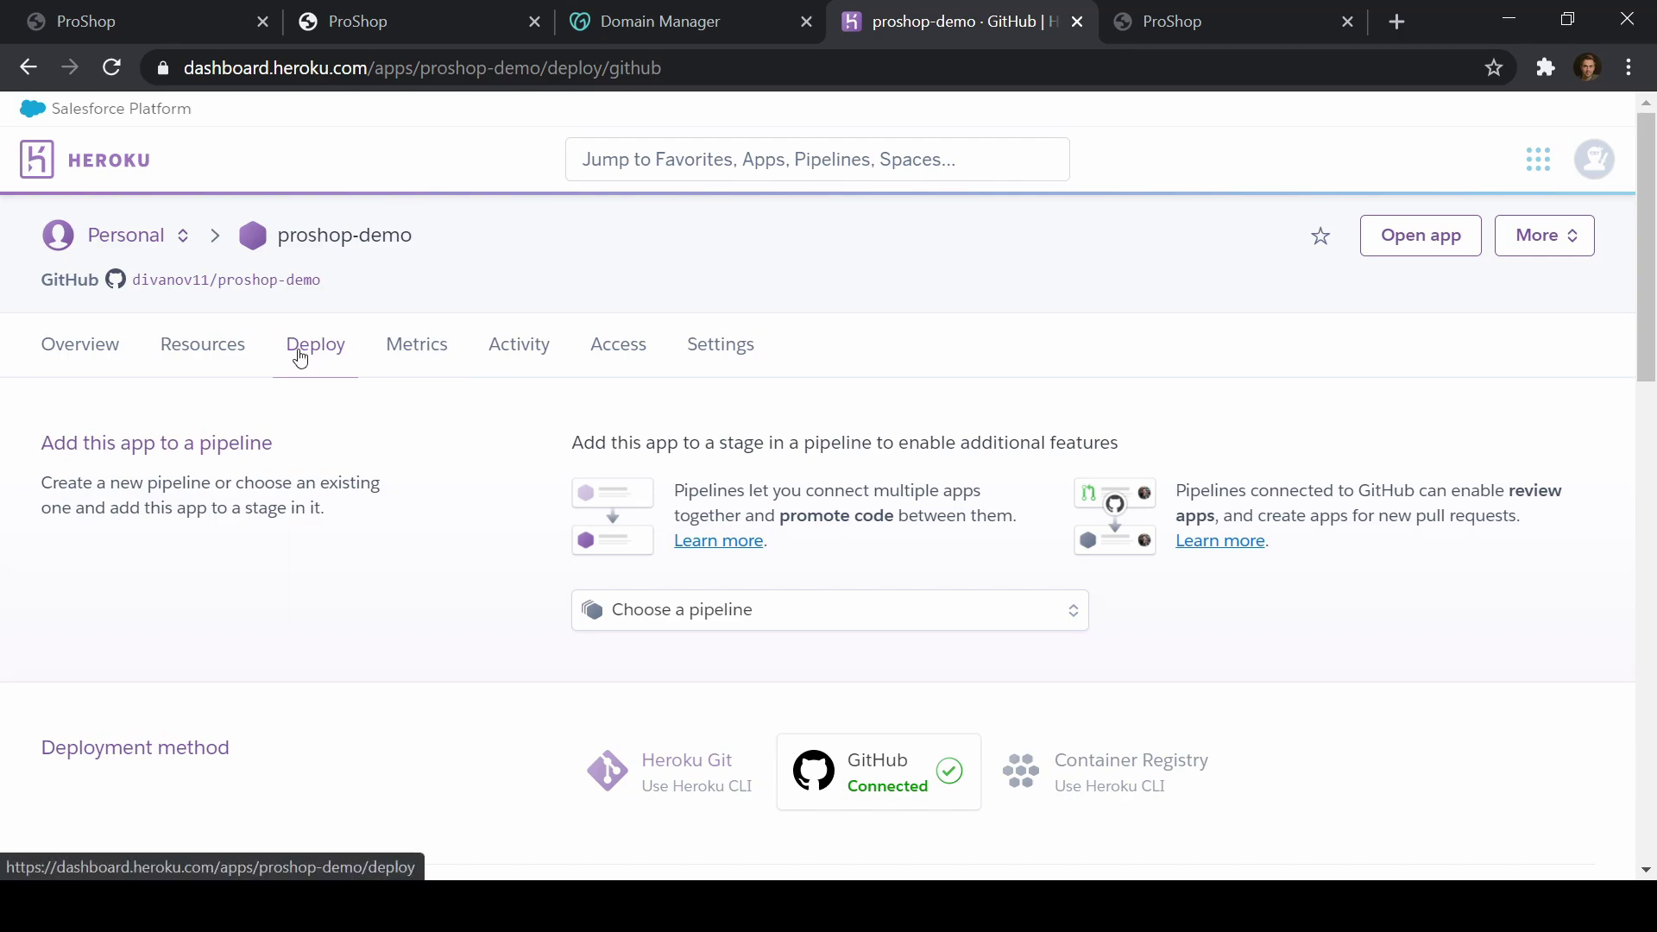
{"action": "scroll", "coordinate": [673, 384], "scroll_direction": "down", "scroll_amount": 5}
{"action": "scroll", "coordinate": [888, 400], "scroll_direction": "down", "scroll_amount": 12}
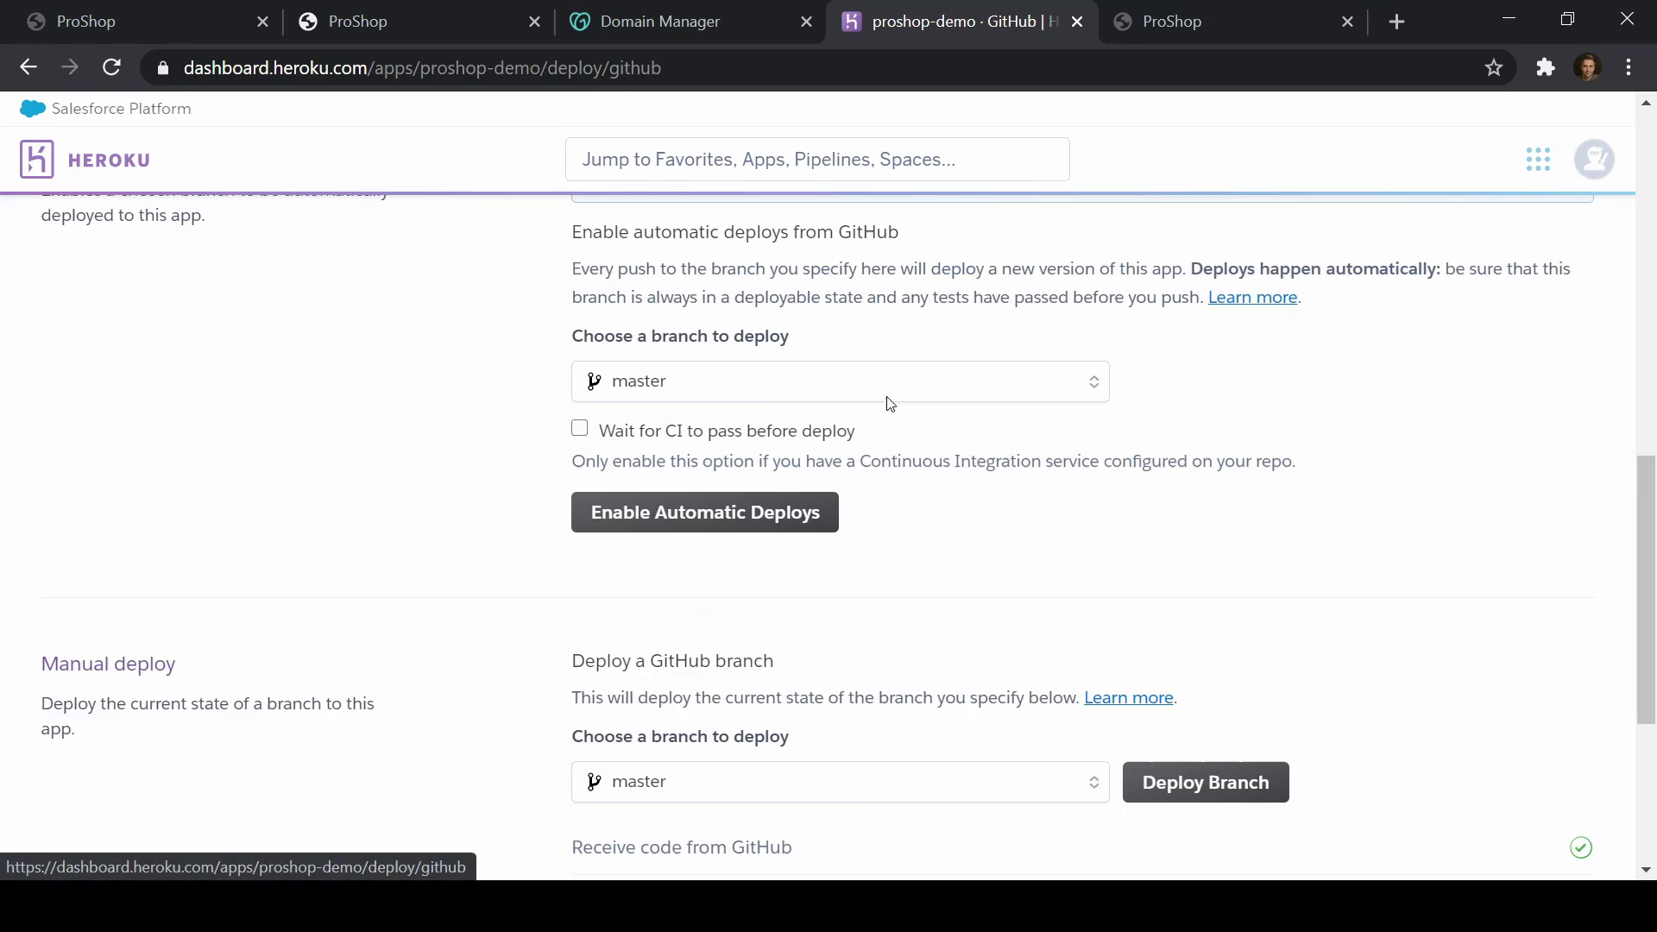
{"action": "scroll", "coordinate": [1009, 810], "scroll_direction": "up", "scroll_amount": 5}
{"action": "scroll", "coordinate": [1158, 523], "scroll_direction": "down", "scroll_amount": 5}
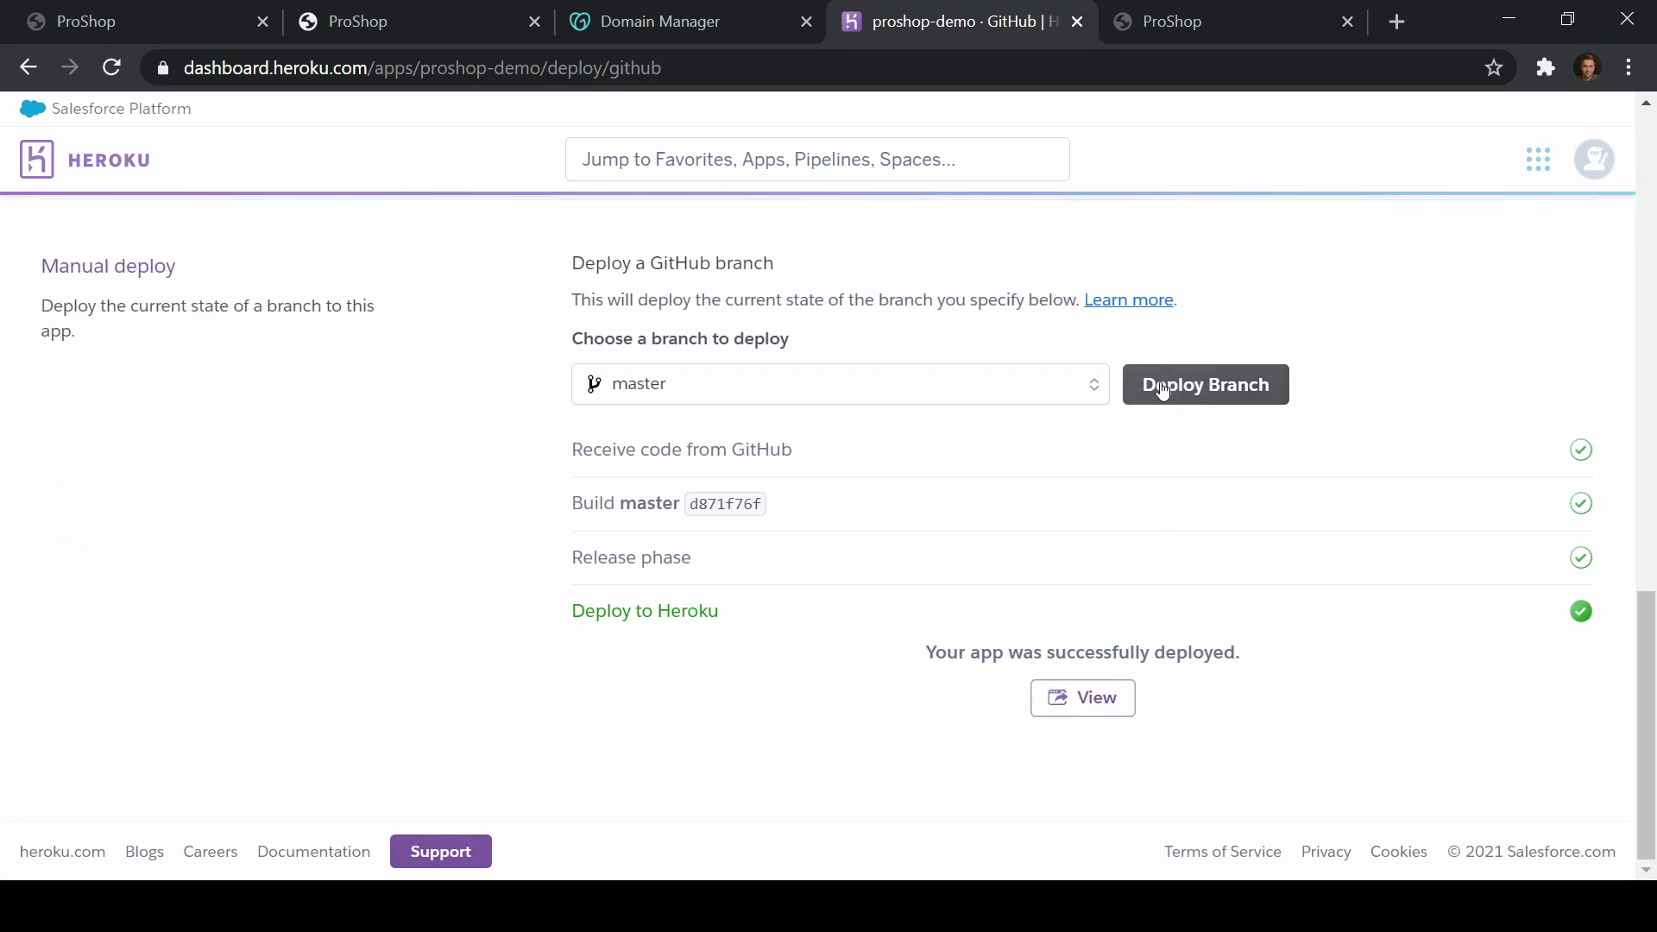
{"action": "left_click", "coordinate": [1192, 385]}
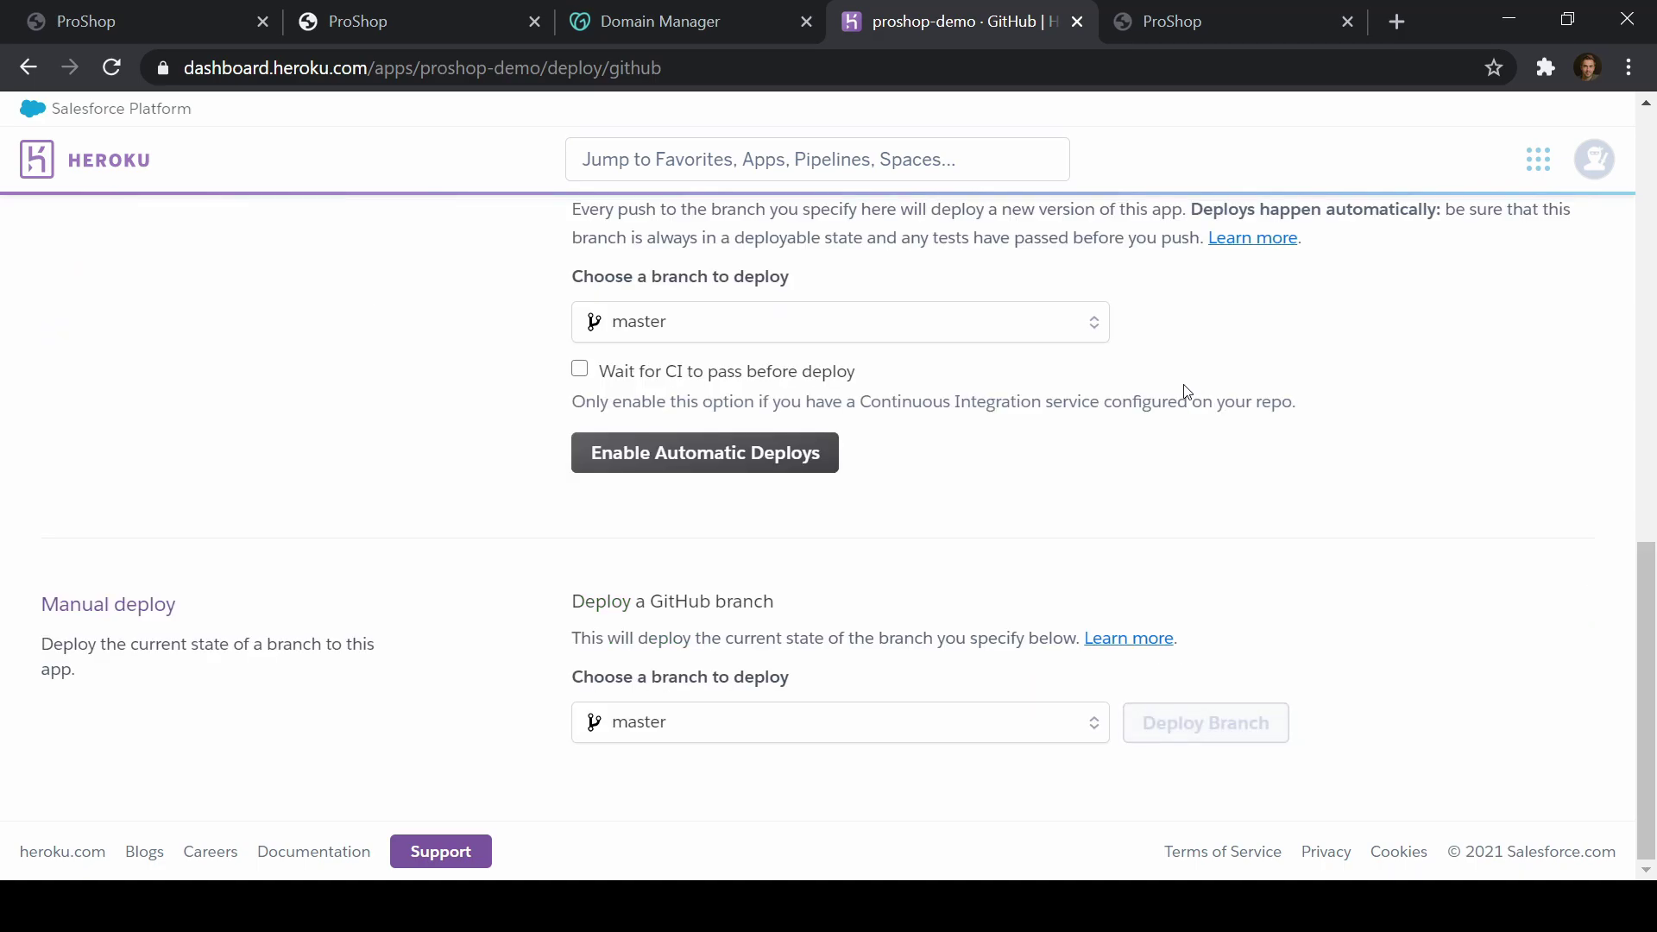
{"action": "scroll", "coordinate": [1184, 389], "scroll_direction": "down", "scroll_amount": 4}
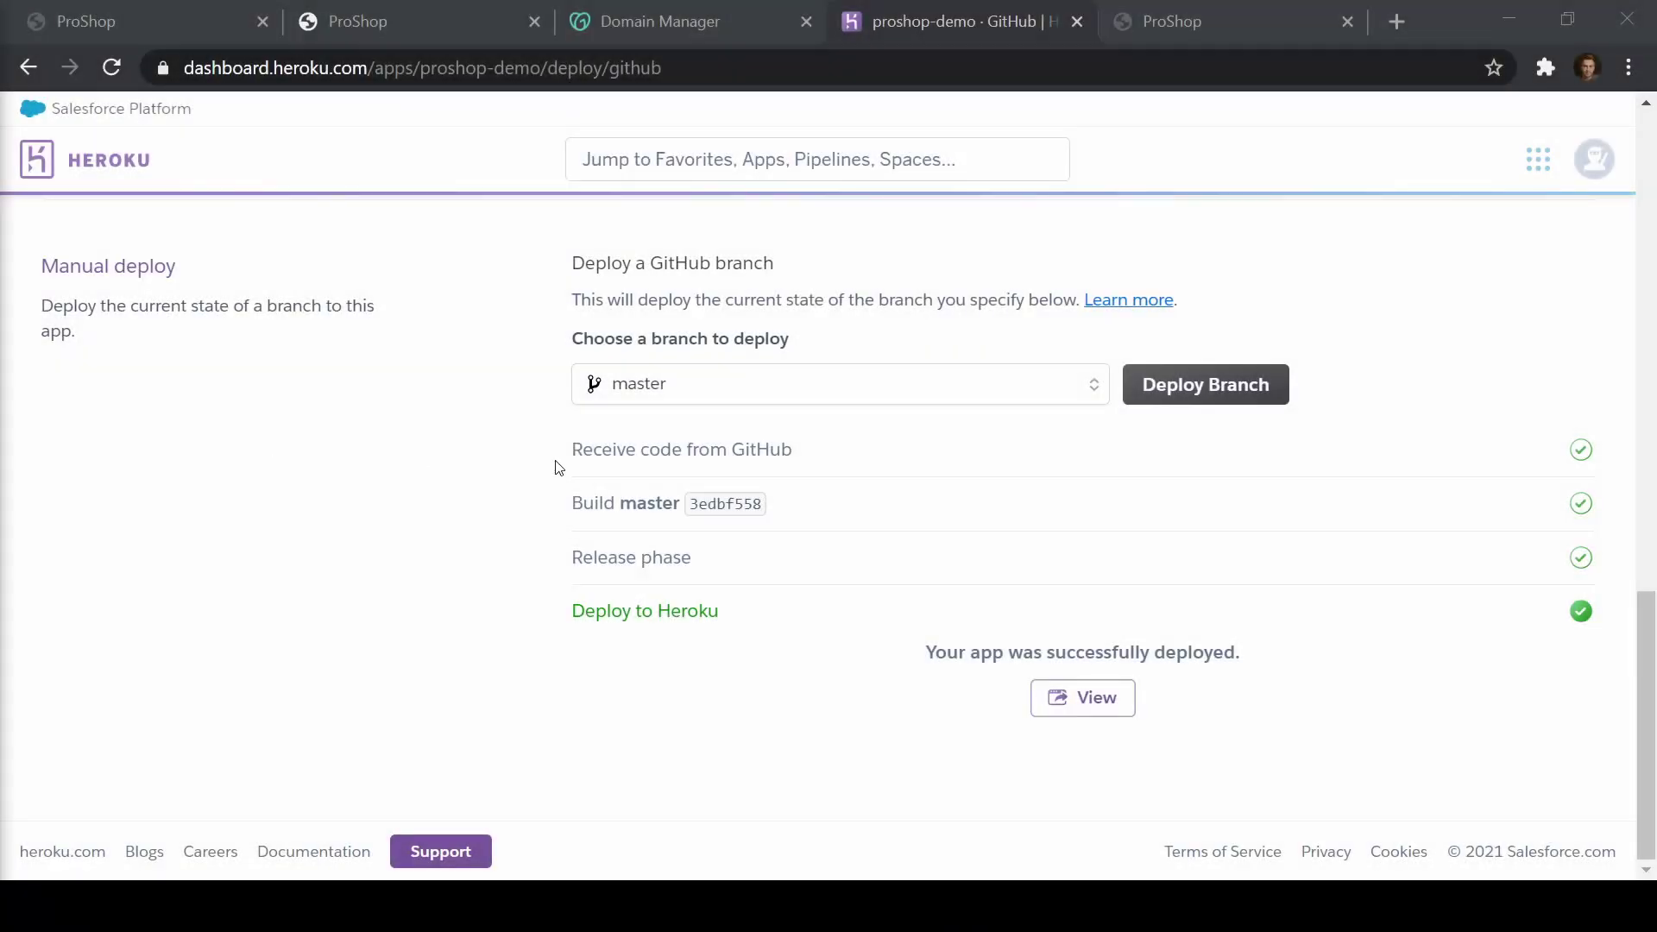
{"action": "left_click", "coordinate": [1165, 22]}
{"action": "left_click", "coordinate": [355, 68]}
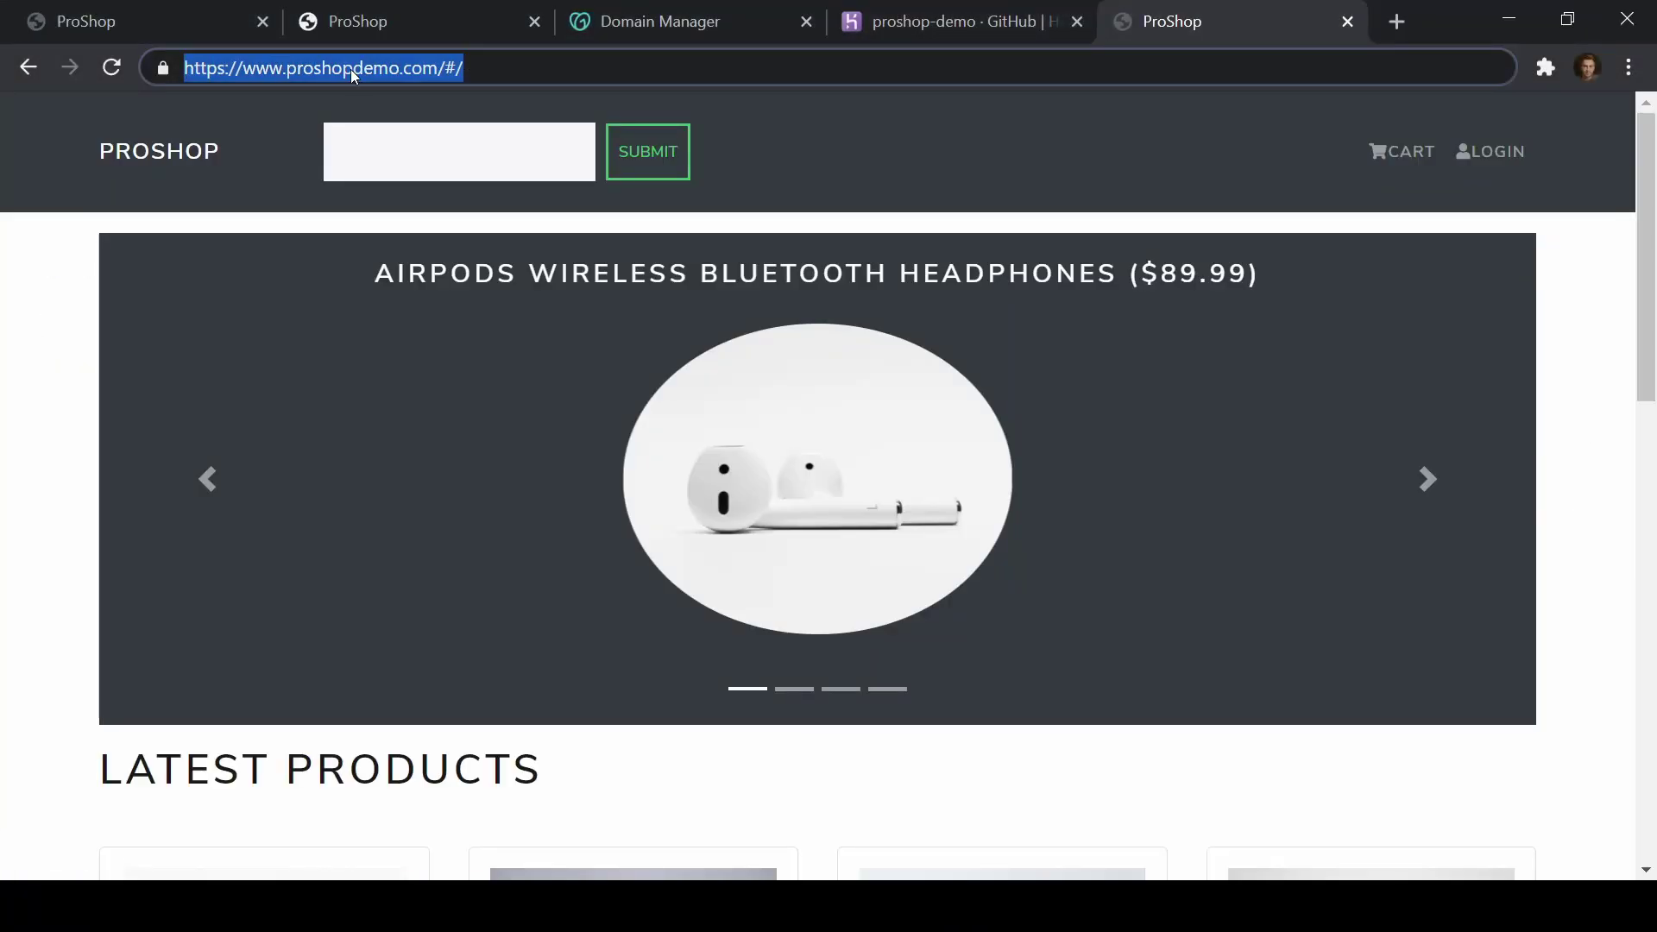
{"action": "type", "text": "pro"}
{"action": "key", "text": "Return"}
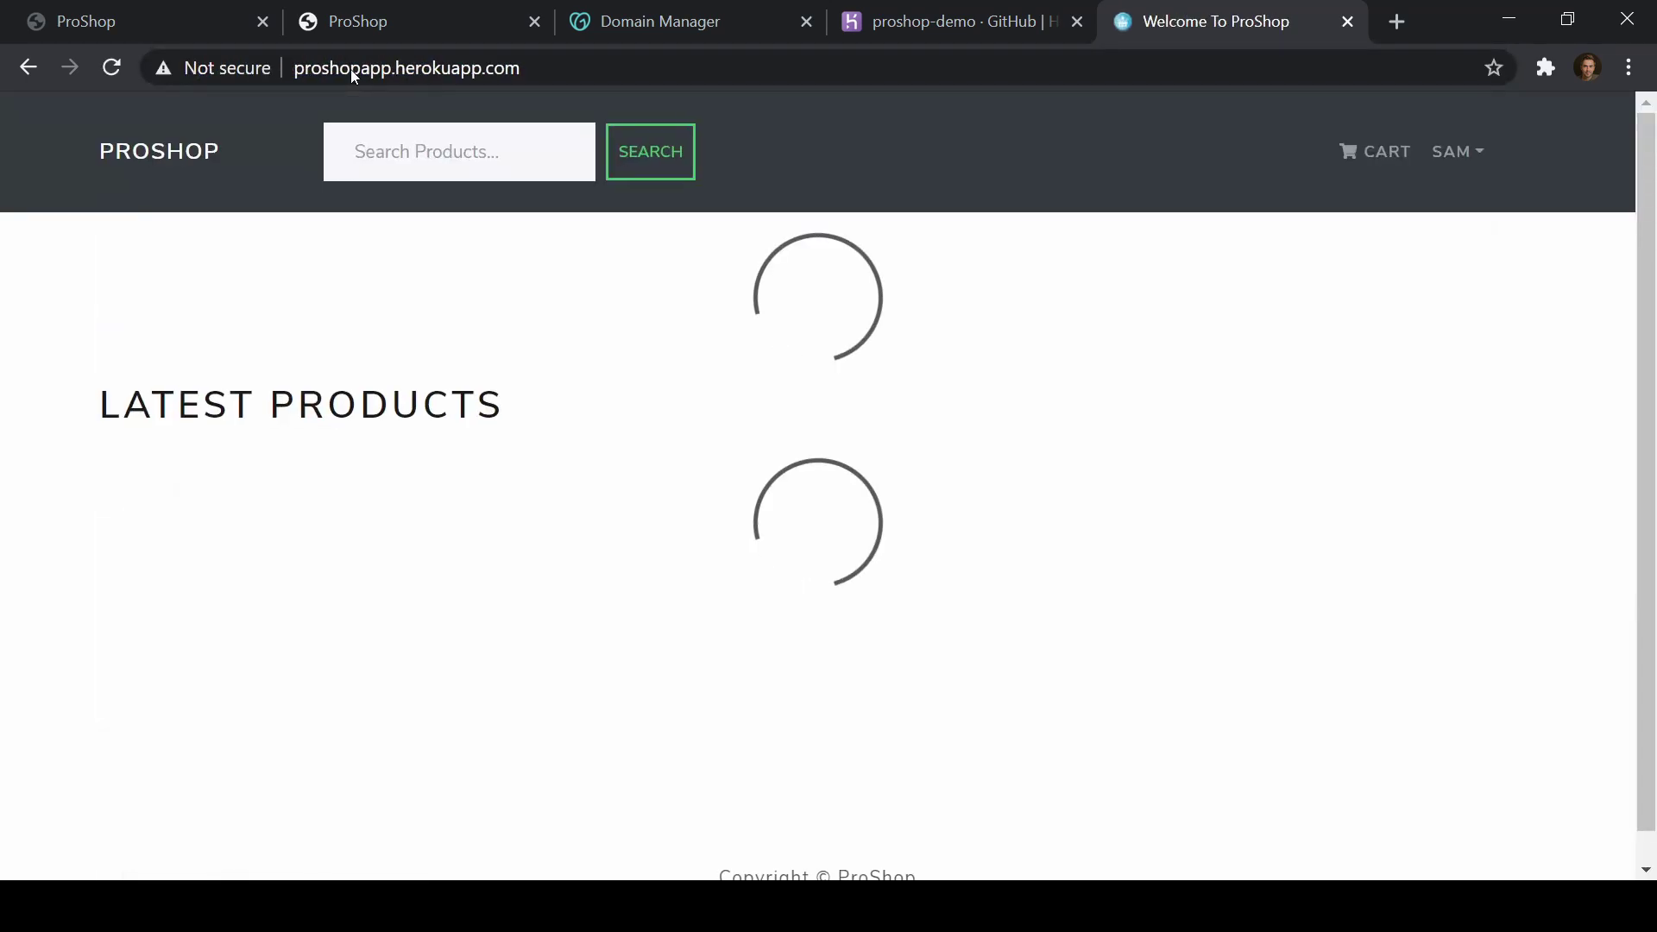
{"action": "left_click", "coordinate": [350, 69]}
{"action": "type", "text": "proshop"}
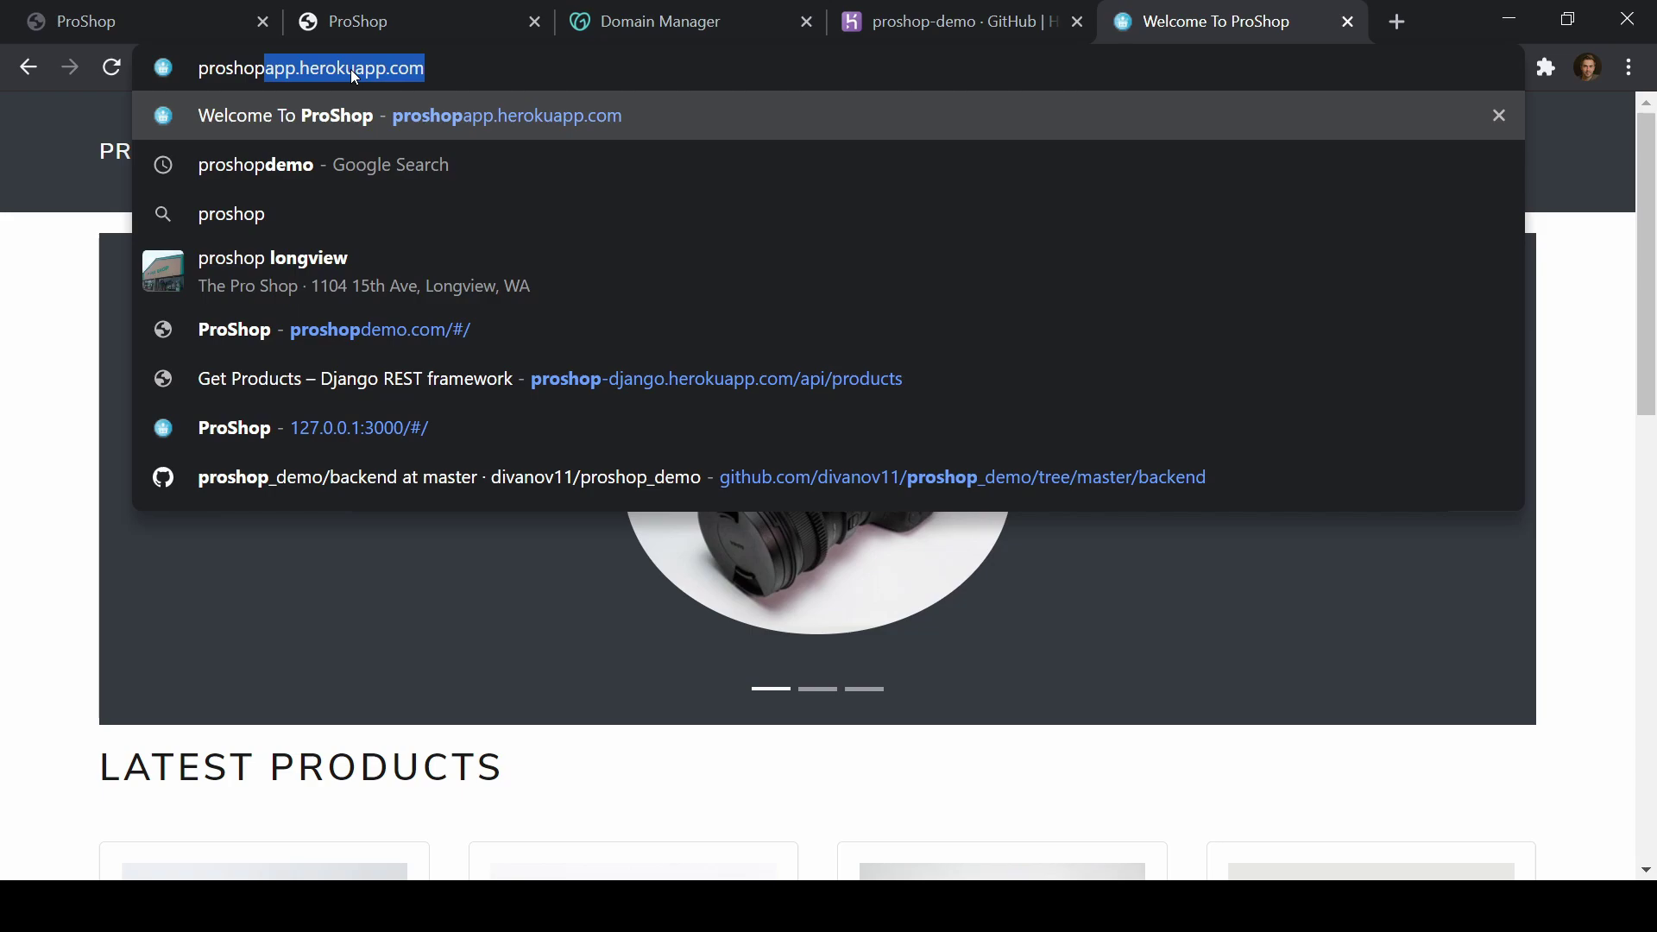
{"action": "type", "text": "de"}
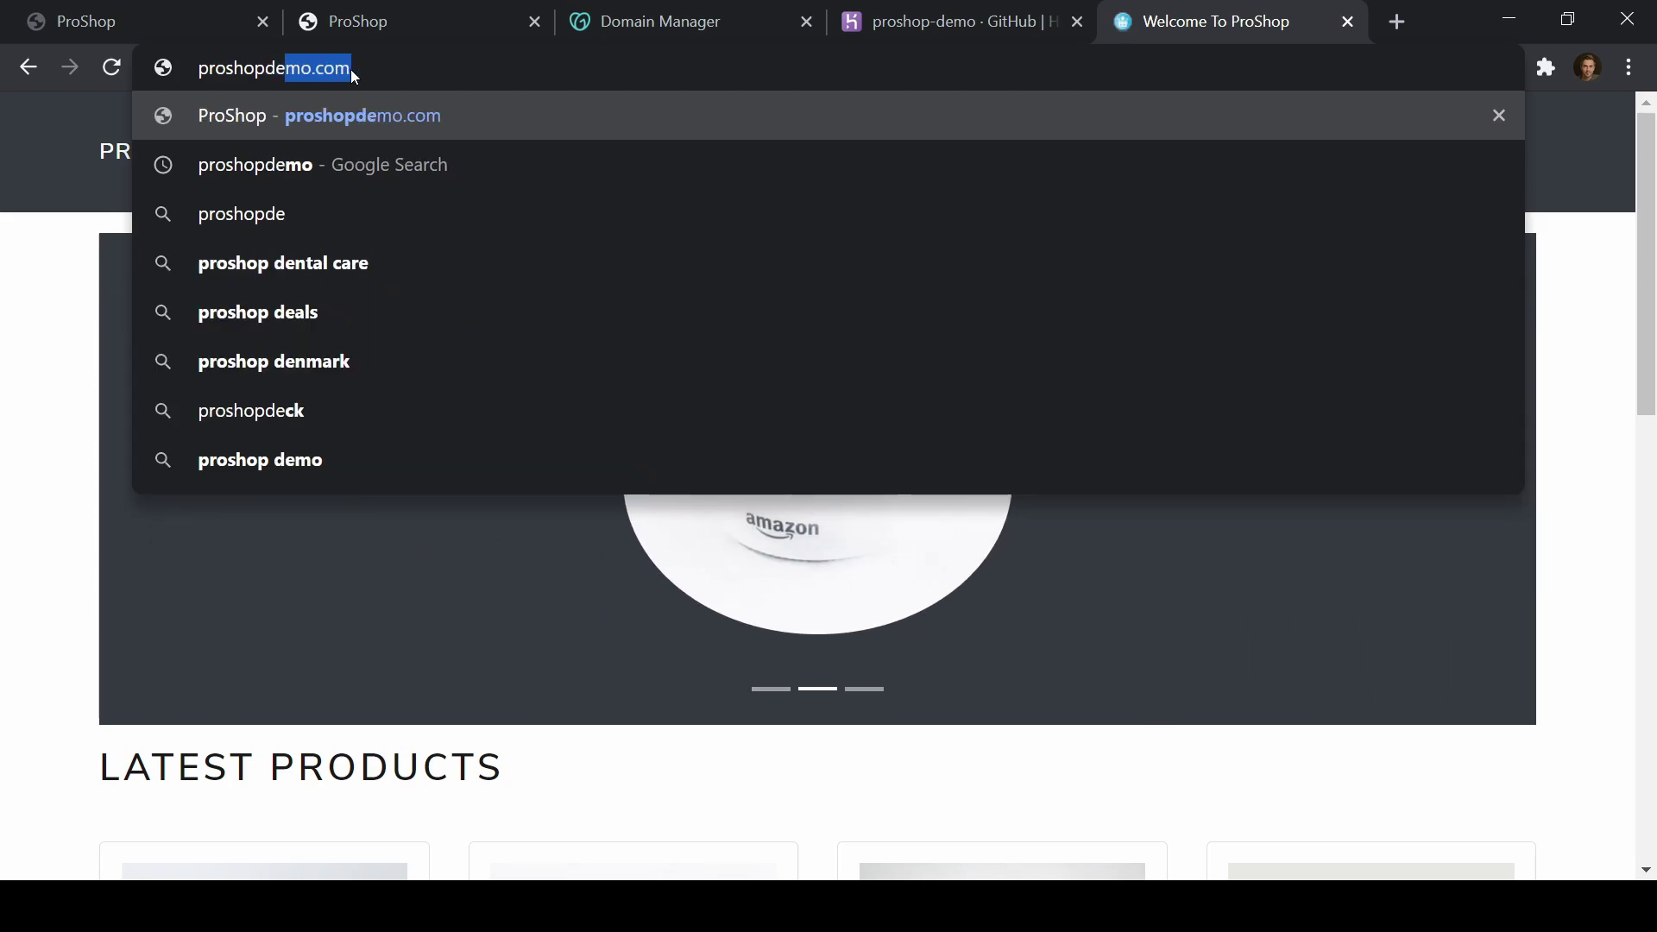
{"action": "key", "text": "Return"}
{"action": "left_click", "coordinate": [311, 71]}
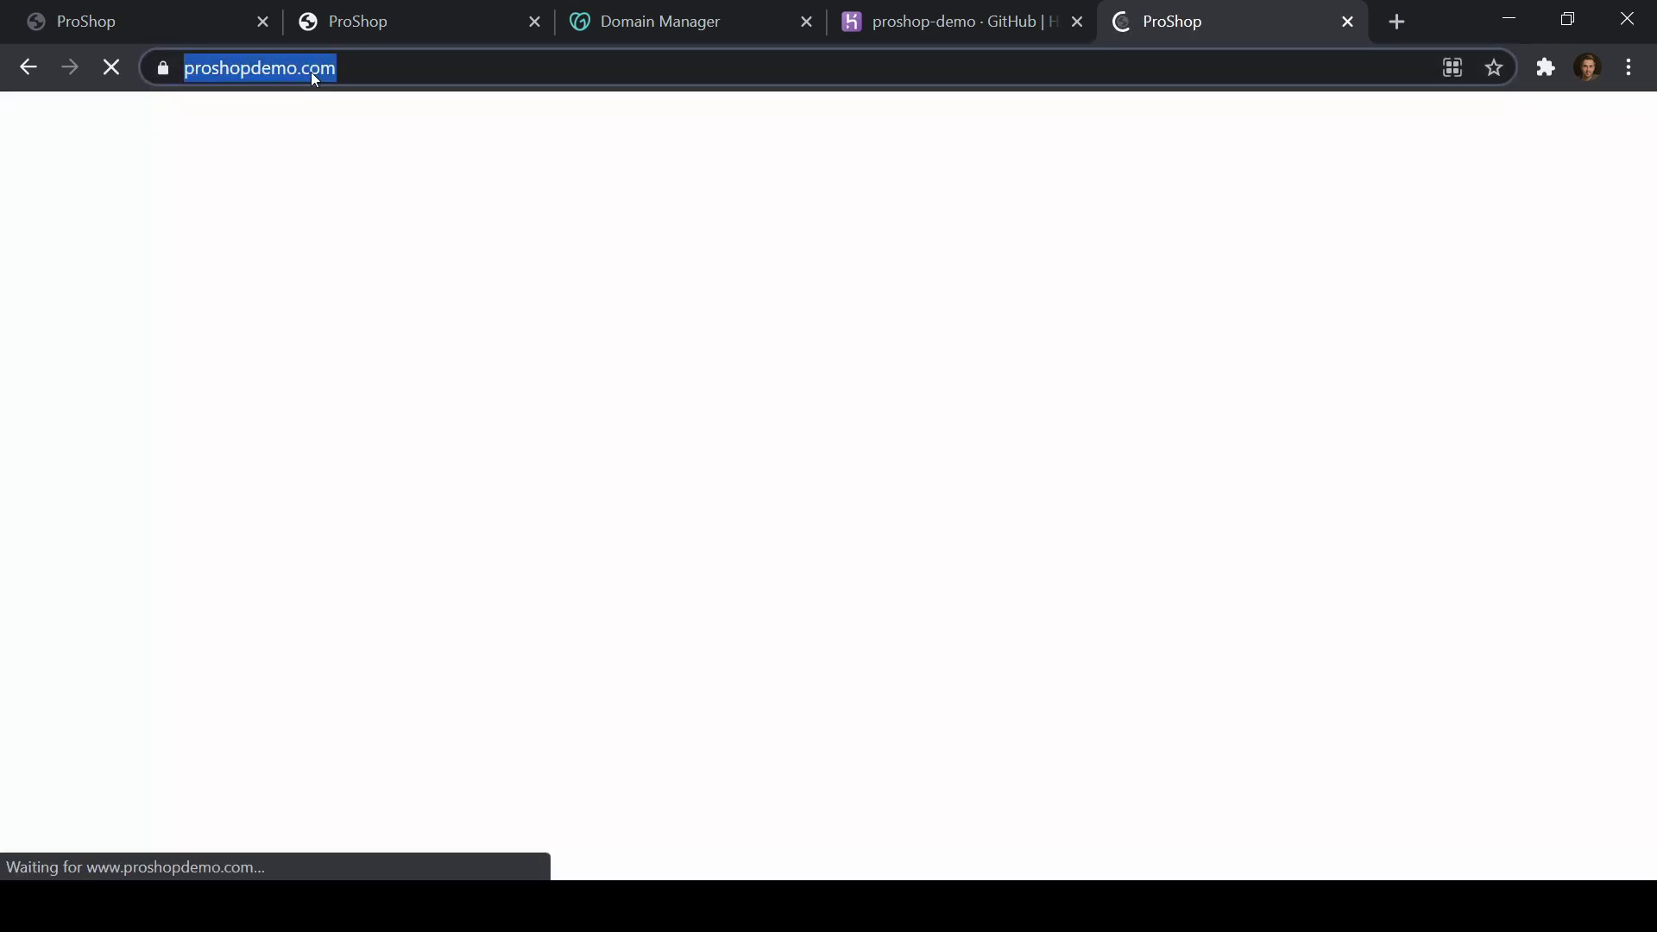
{"action": "left_click", "coordinate": [161, 69]}
{"action": "double_click", "coordinate": [244, 68]}
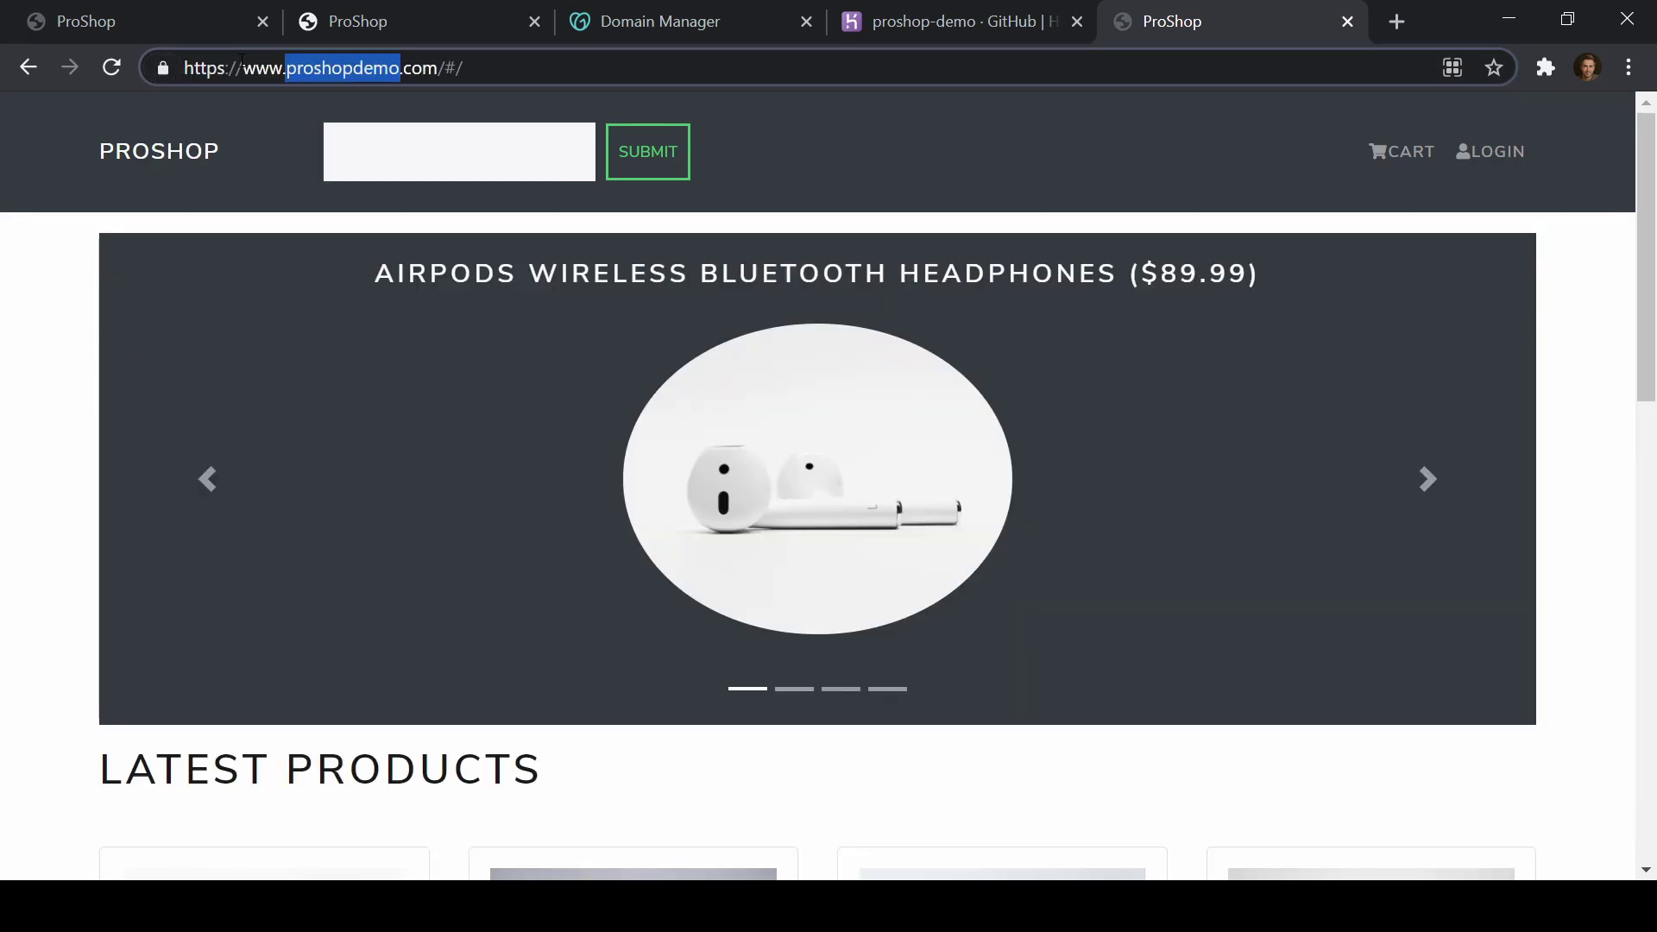
{"action": "left_click", "coordinate": [243, 67]}
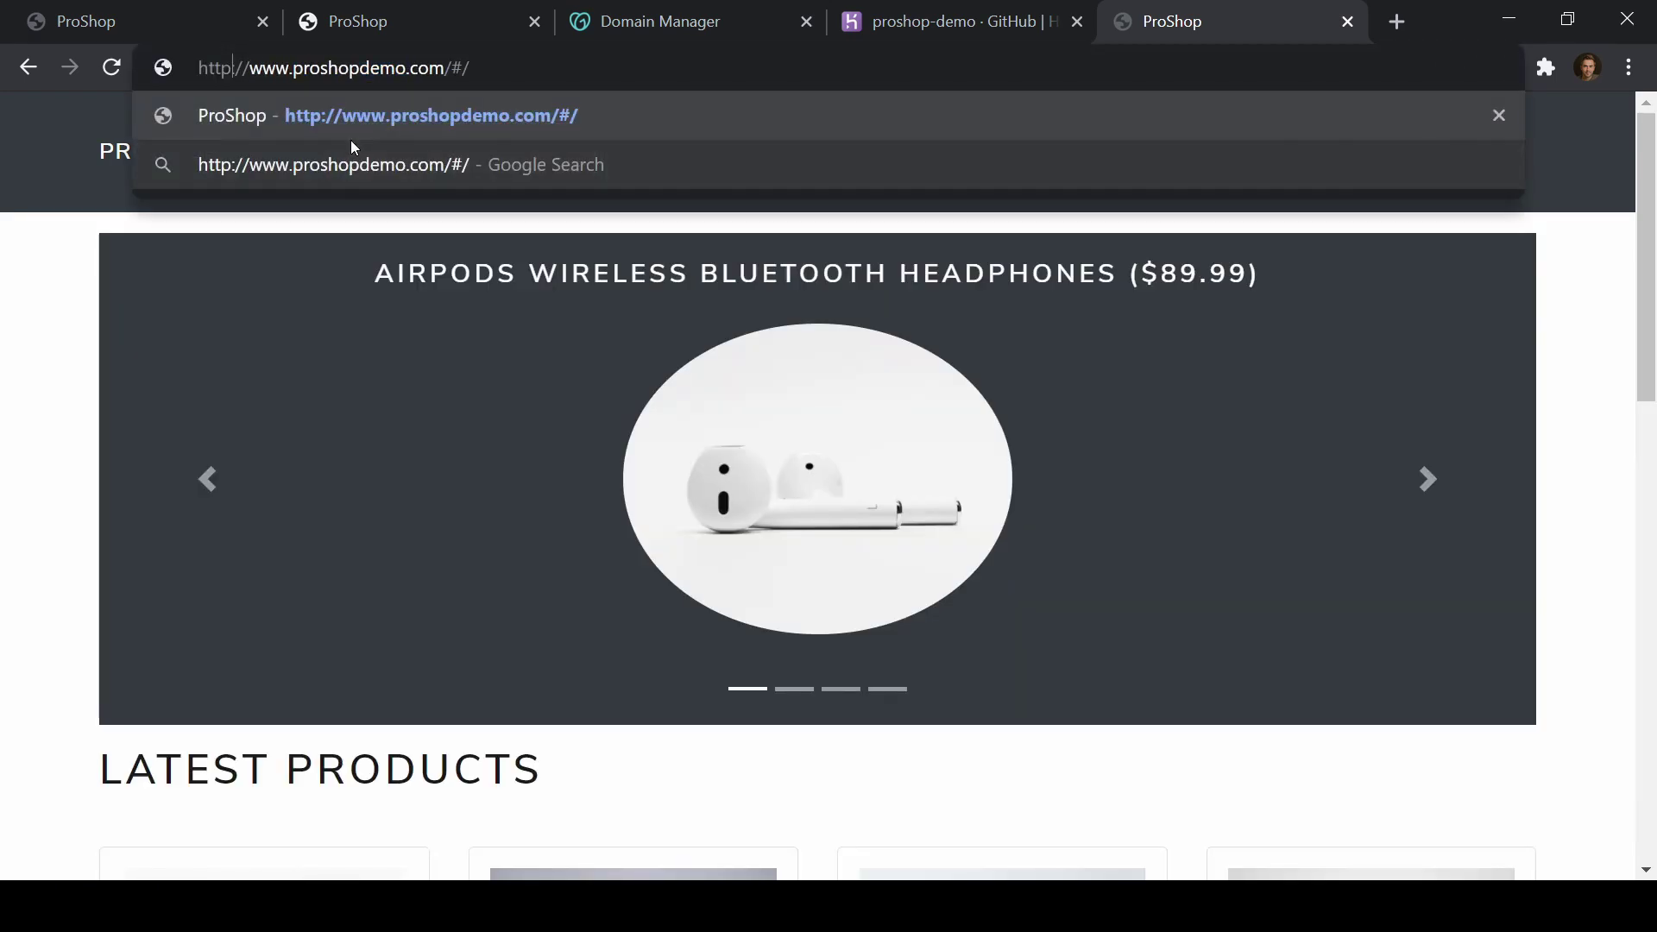
{"action": "key", "text": "Return"}
{"action": "left_click", "coordinate": [261, 69]}
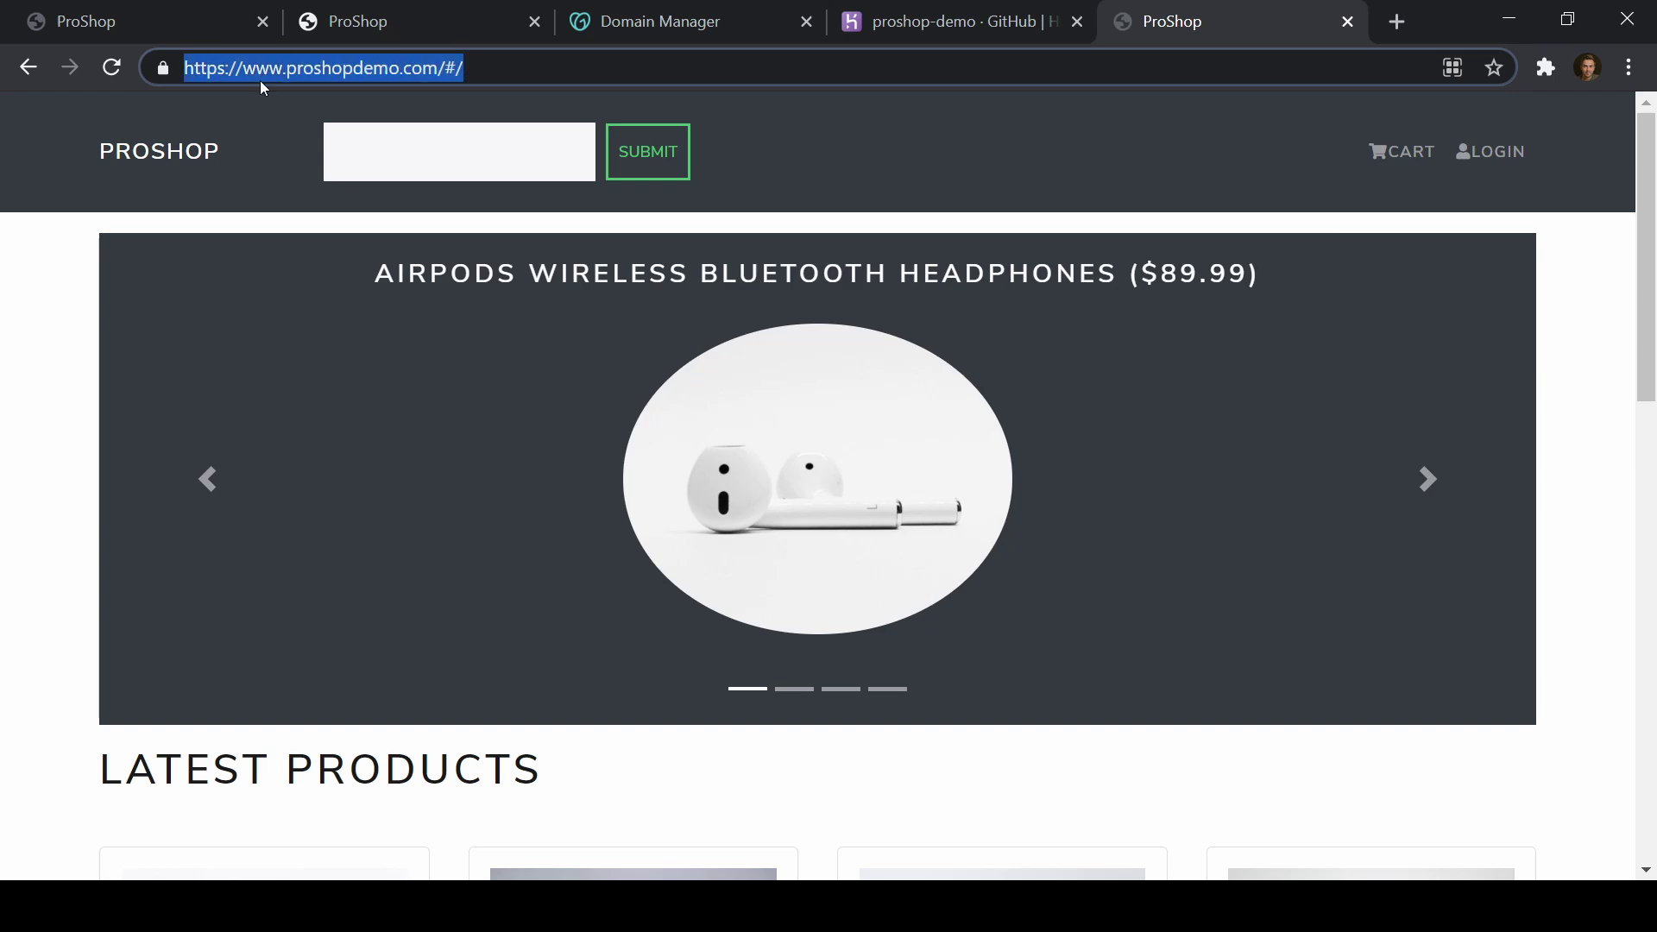